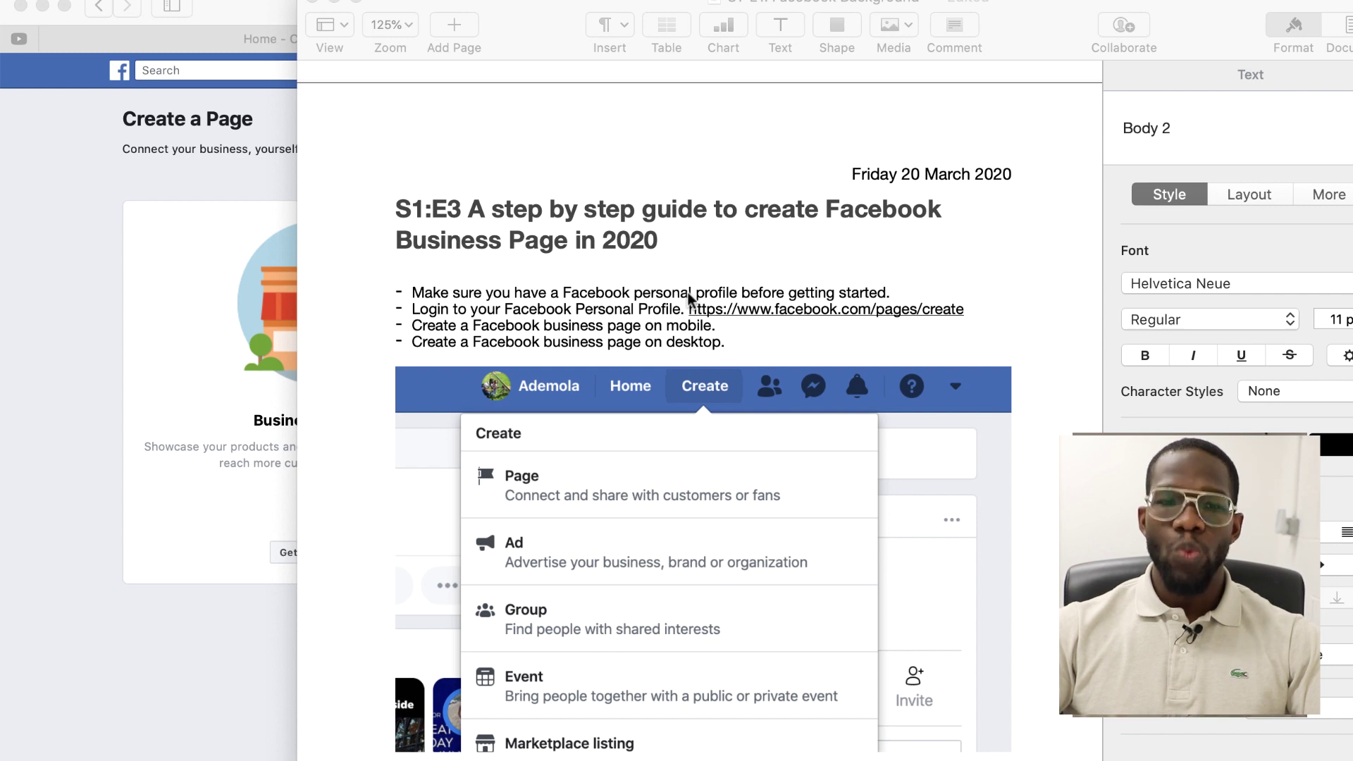
Switch to the Facebook browser window and start creating a new page of the Business or Brand type
left_click(797, 308)
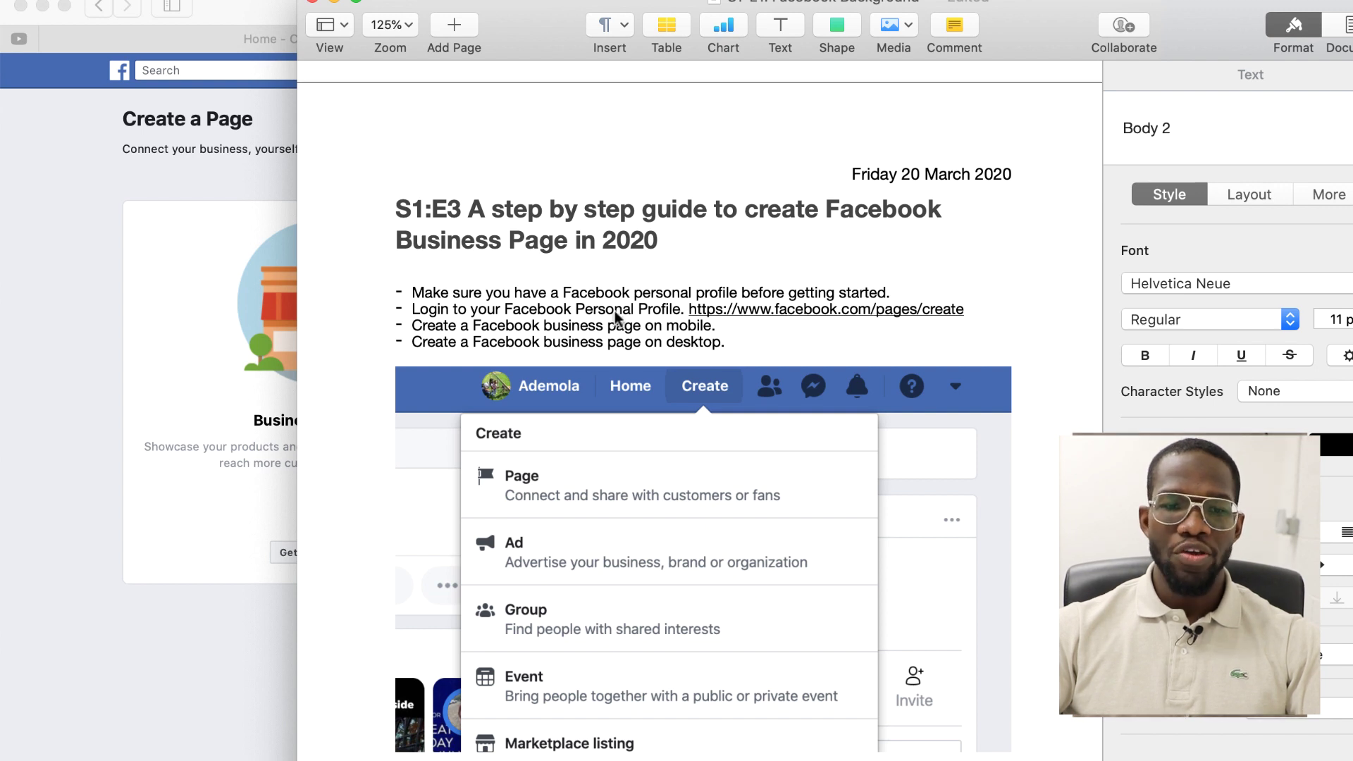
left_click(238, 234)
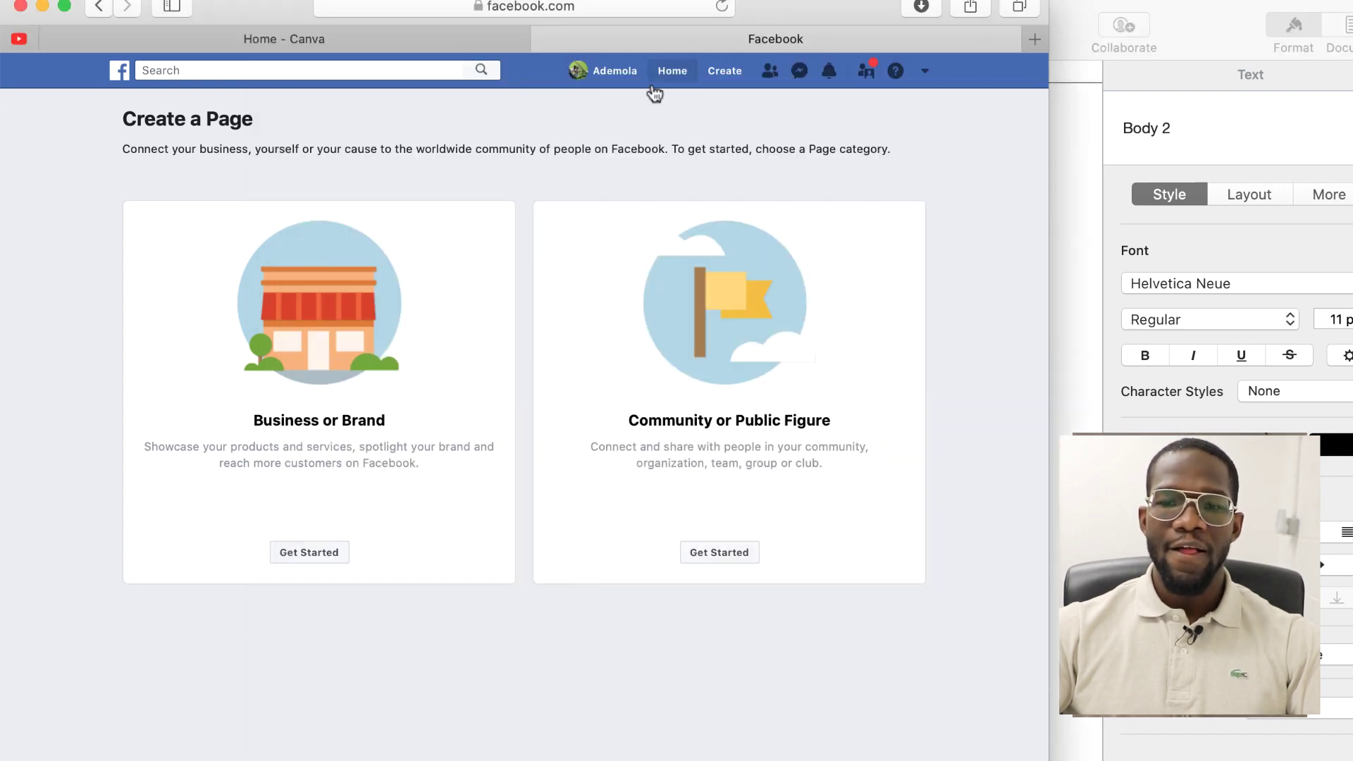
left_click(724, 76)
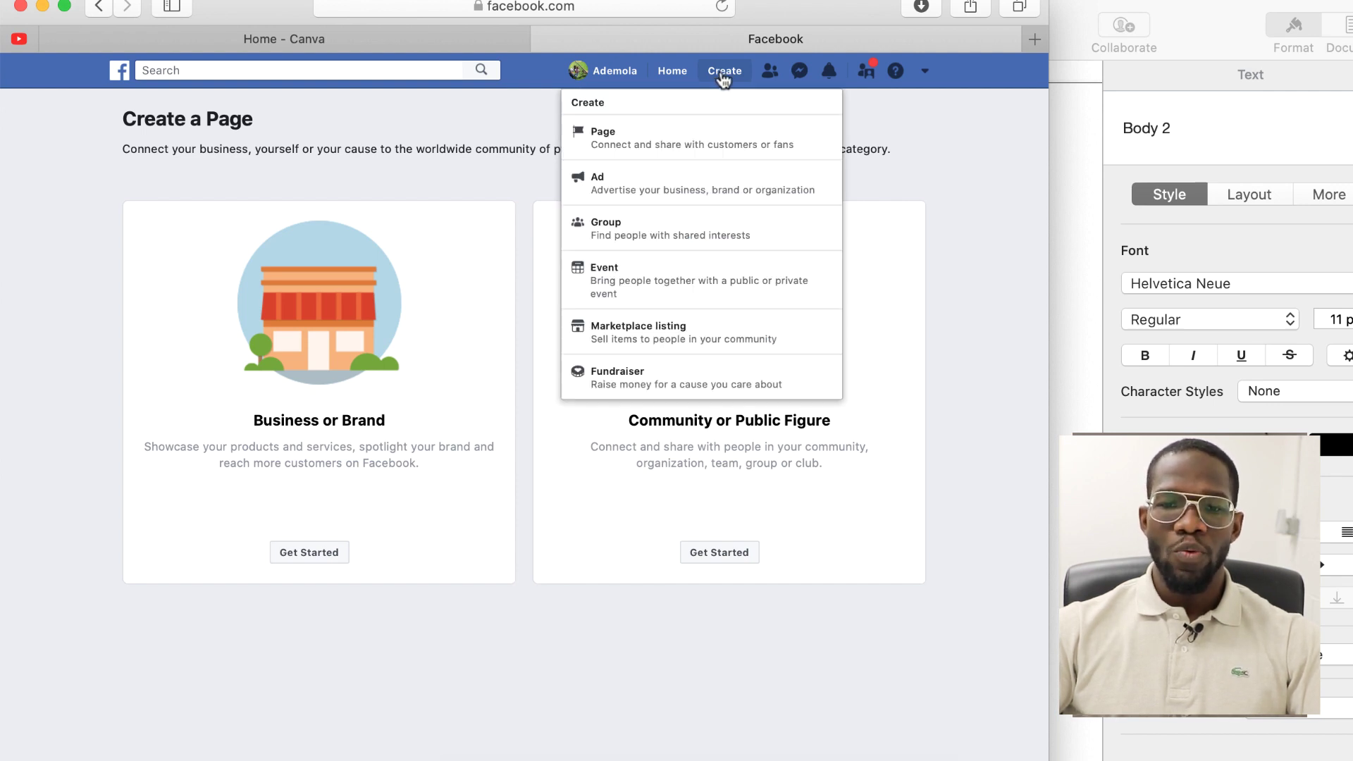
left_click(640, 141)
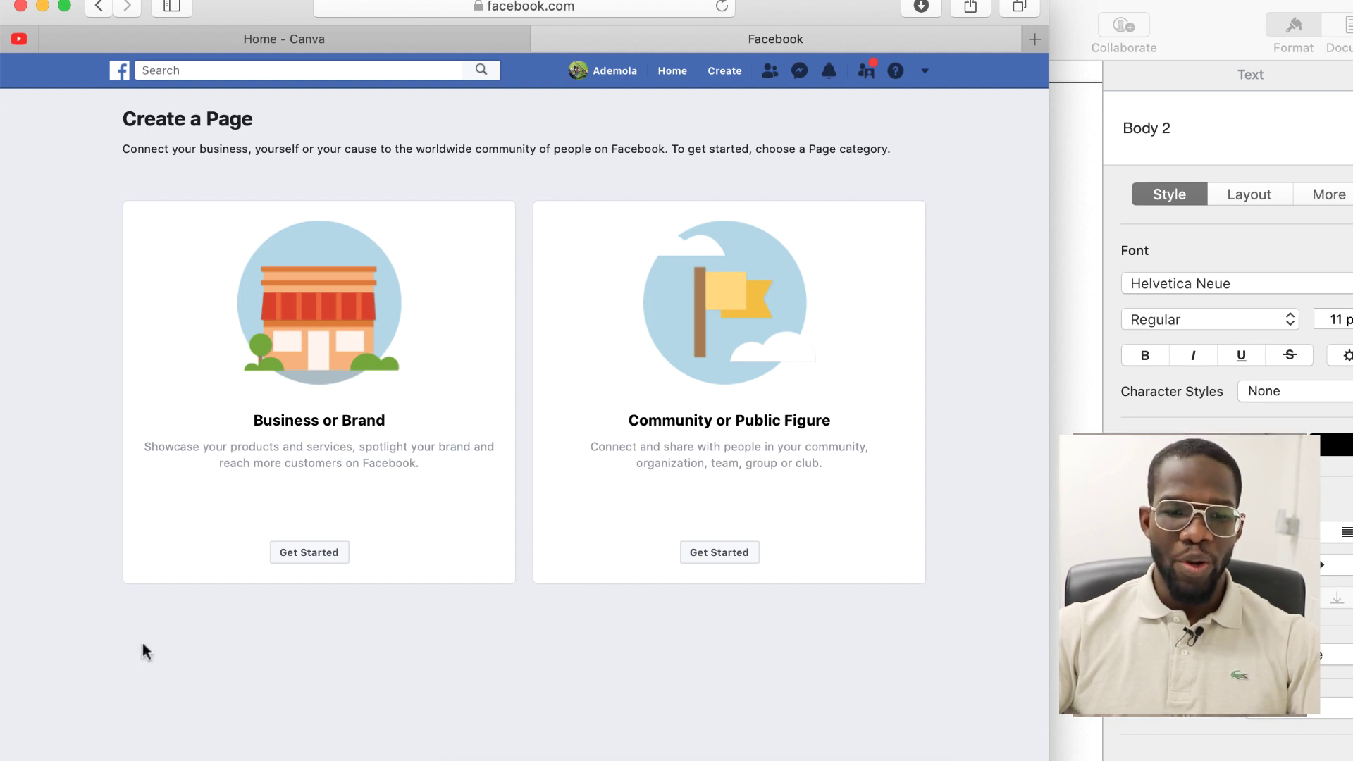
left_click(292, 559)
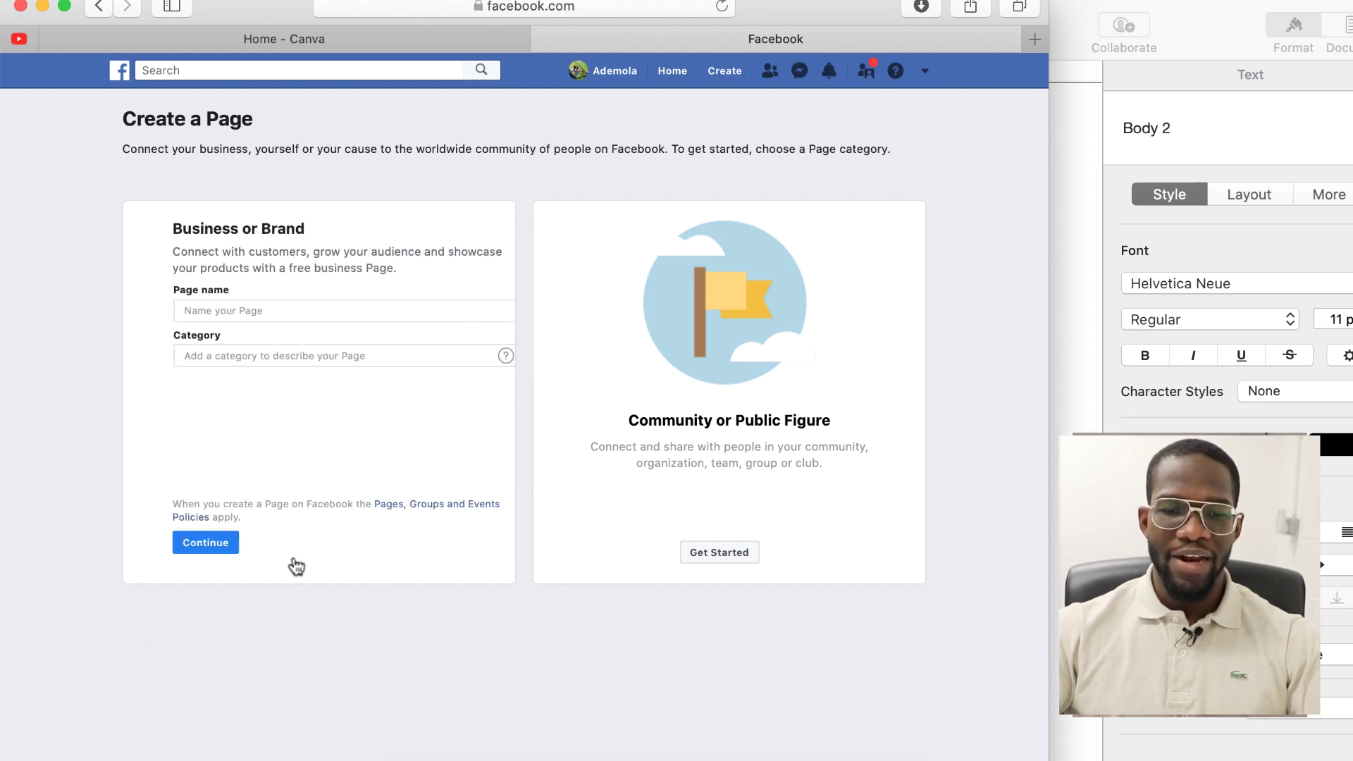
Name the new business page YumYum Pizza
left_click(247, 314)
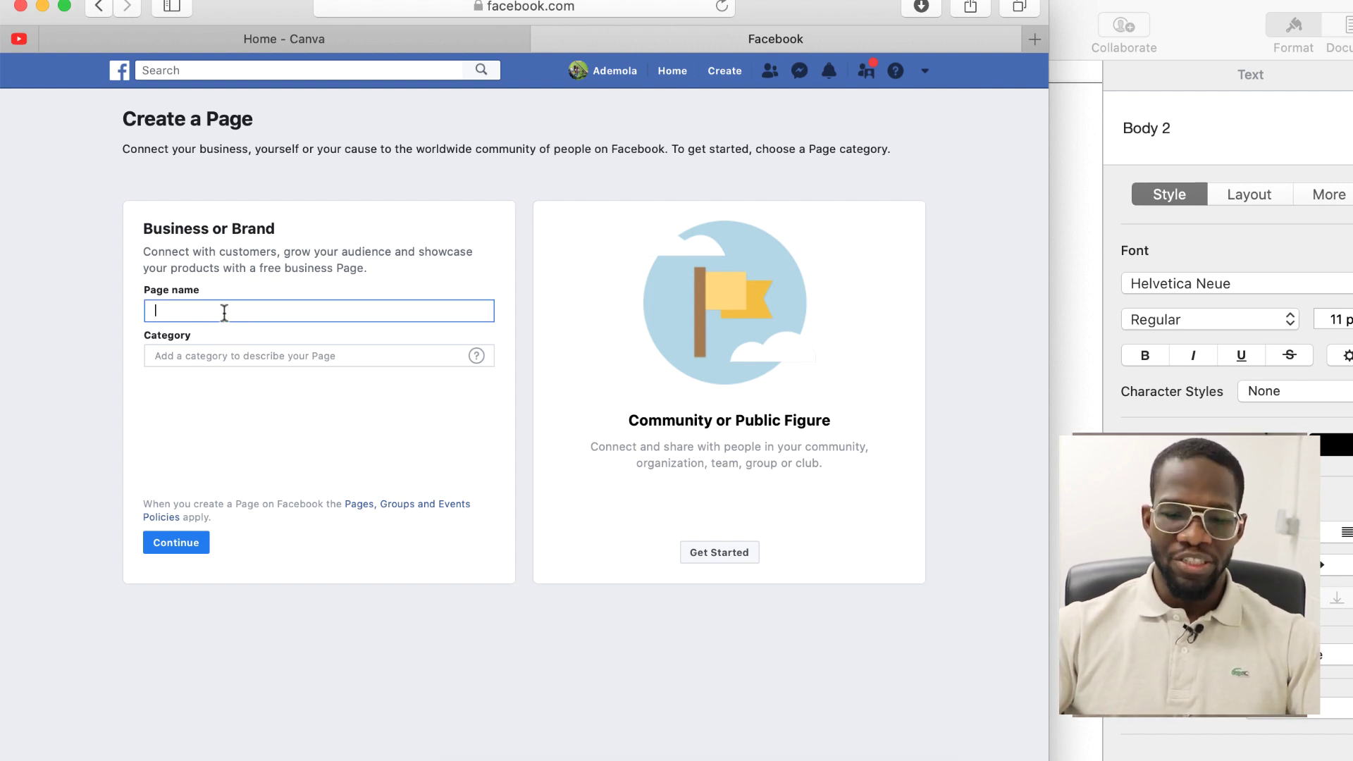
type("y")
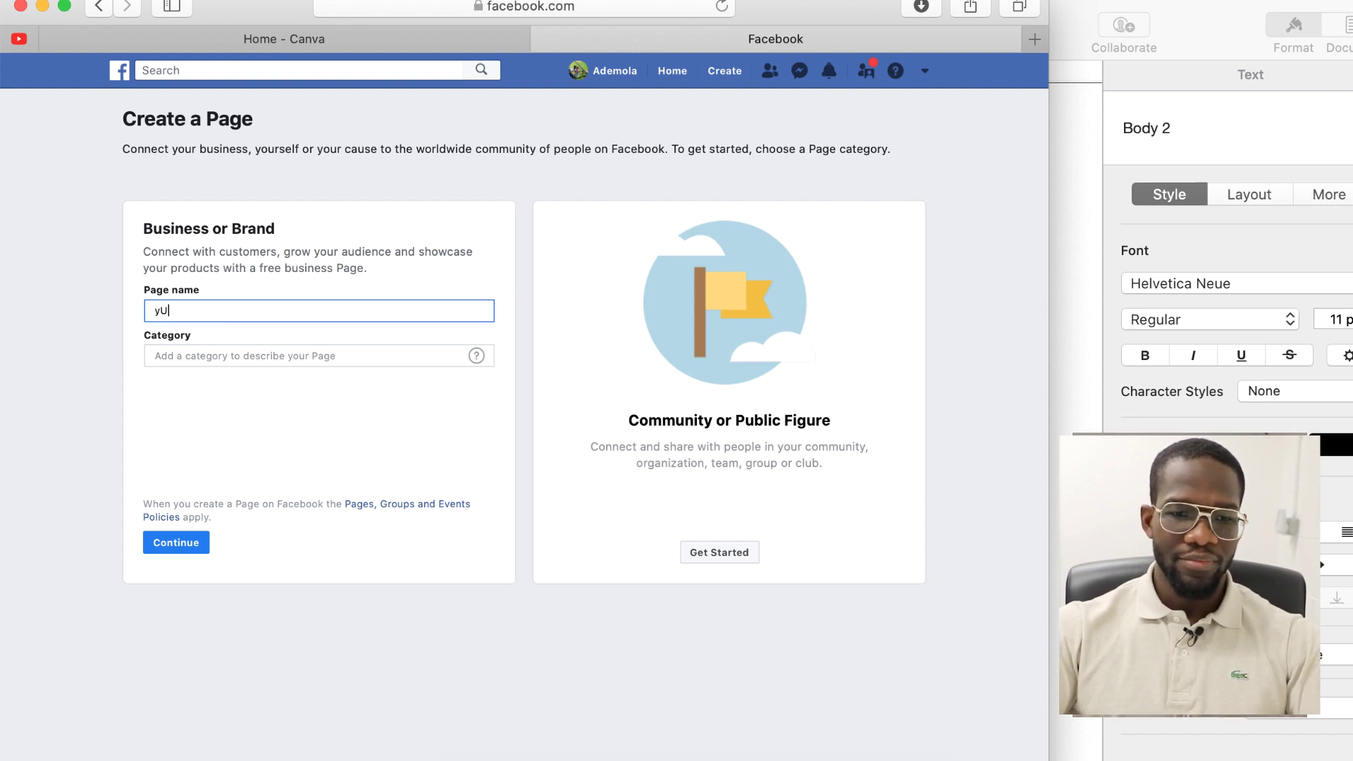
type("u")
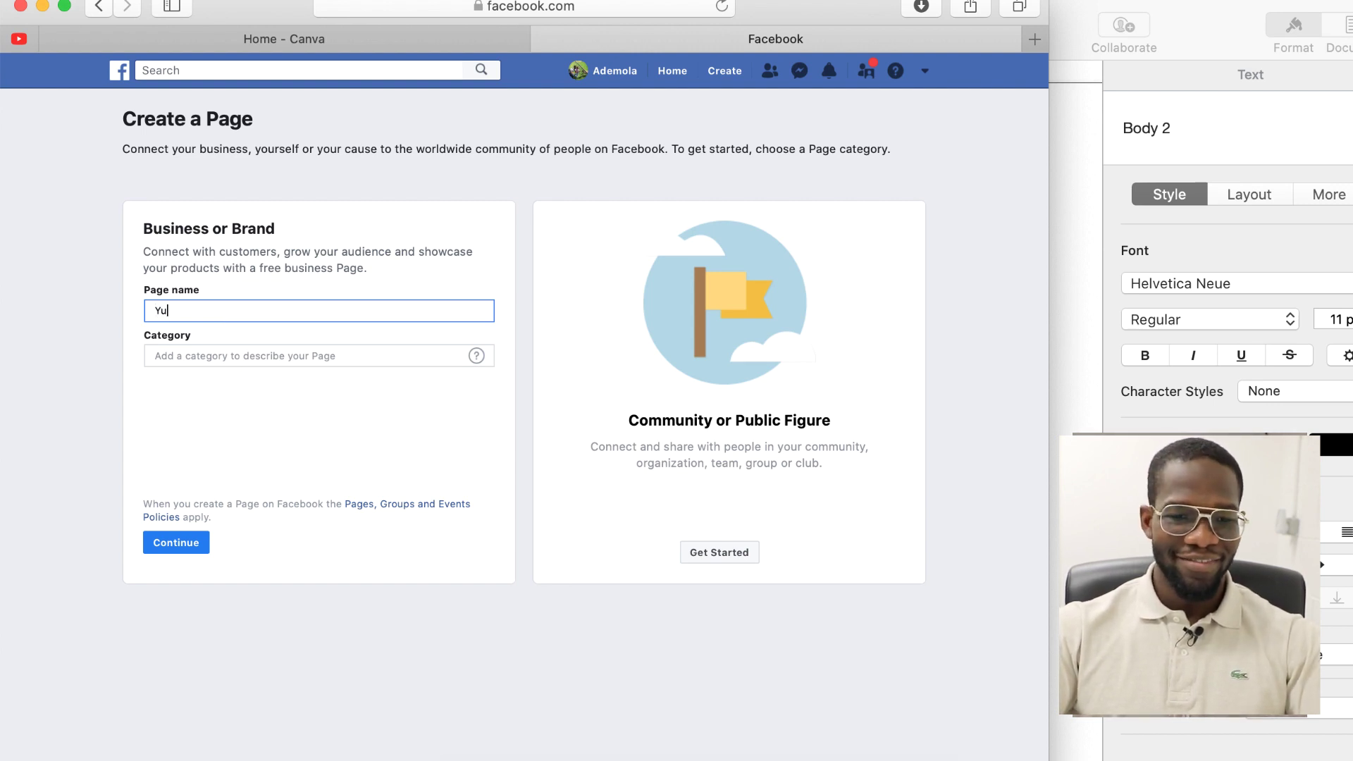
type("mYum ")
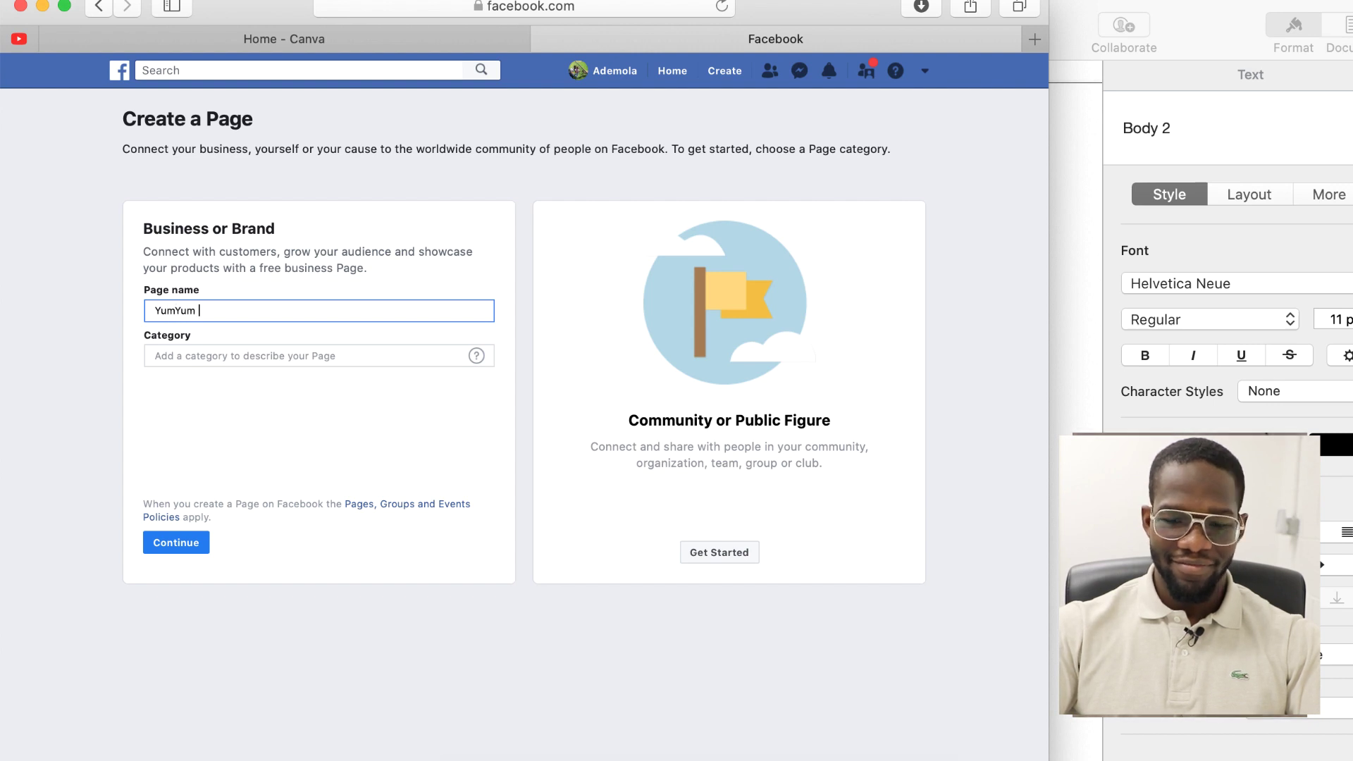
type("Pizza")
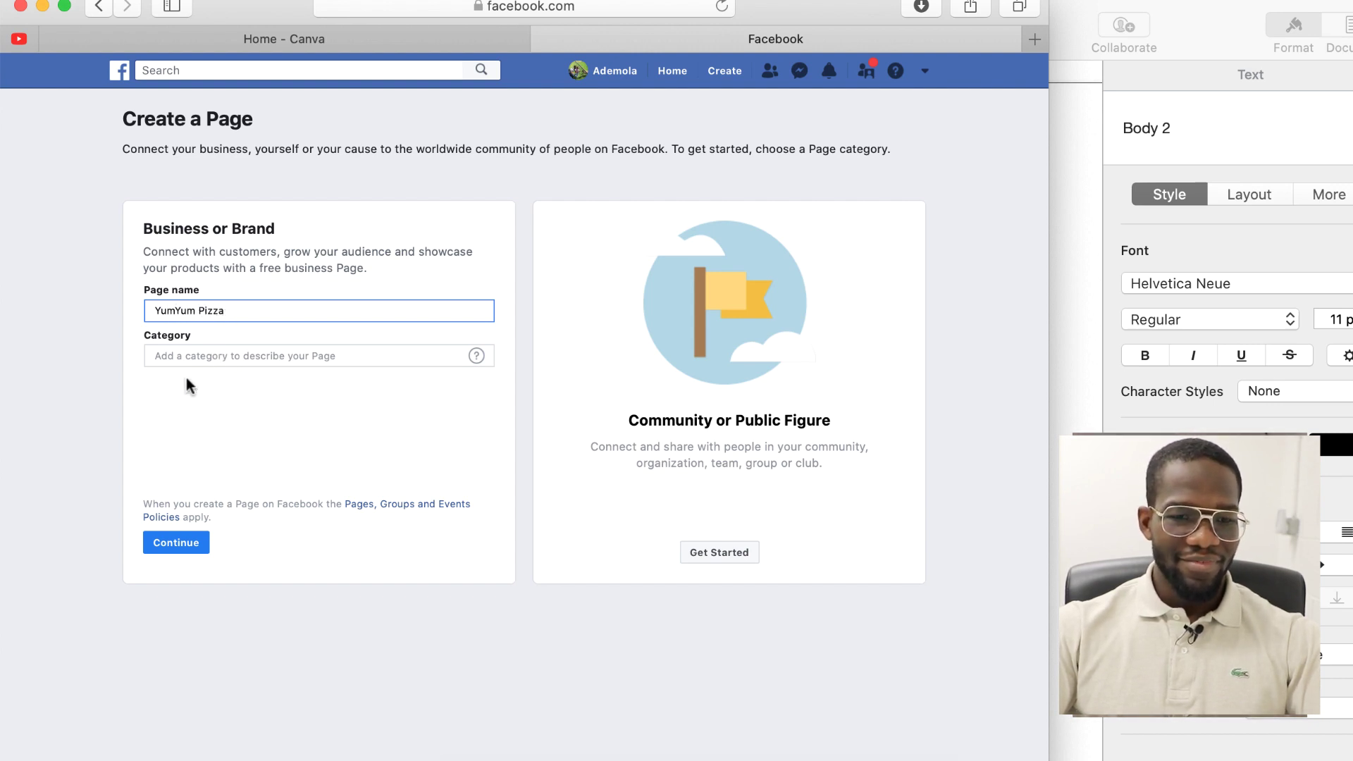
Set the page's category to Pizza Place
left_click(195, 356)
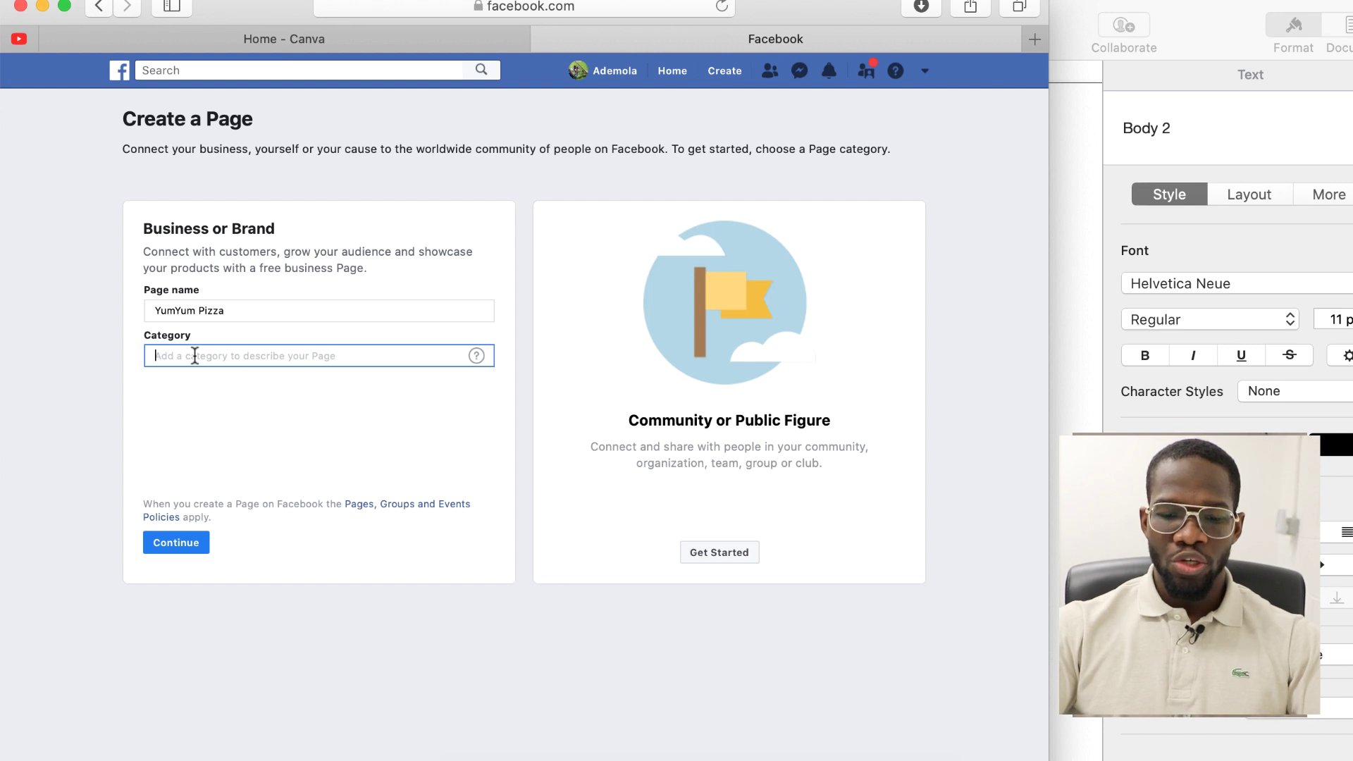
type("pizza")
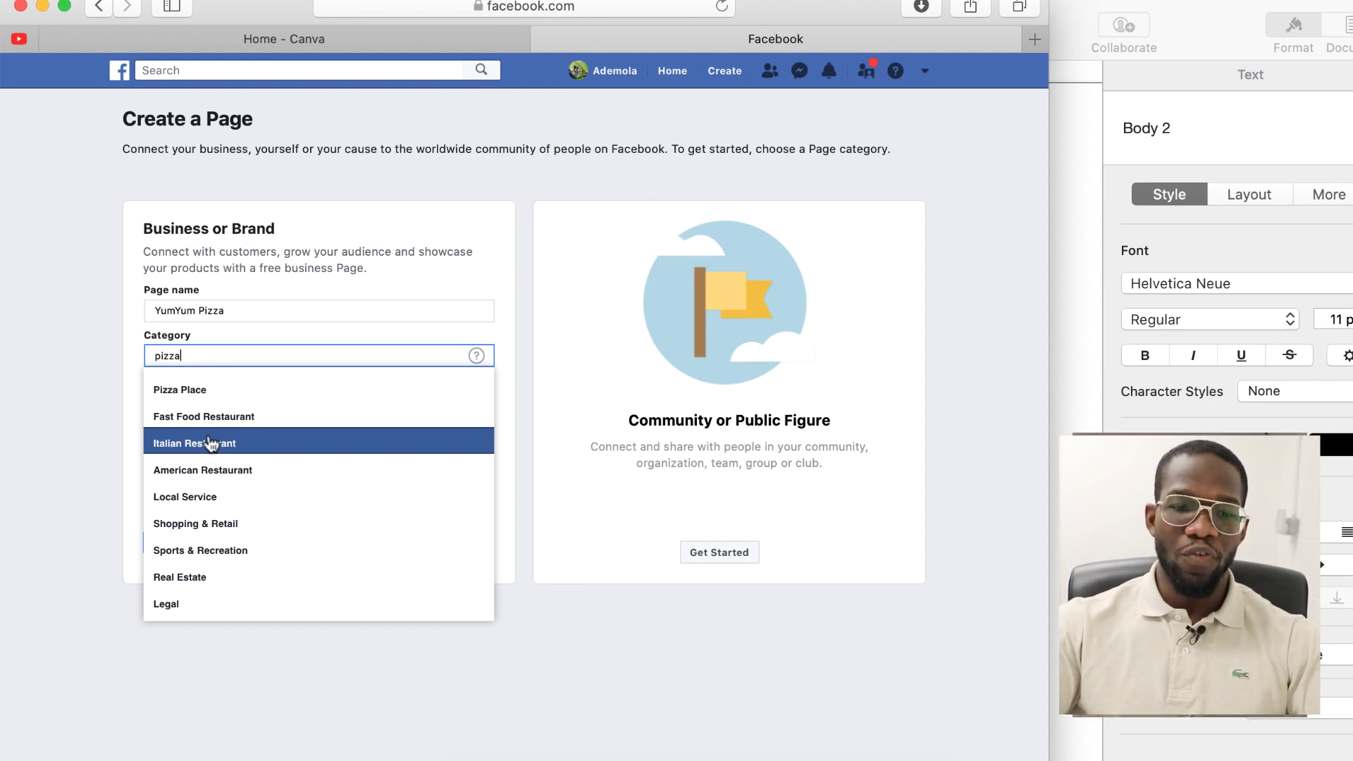
type("place")
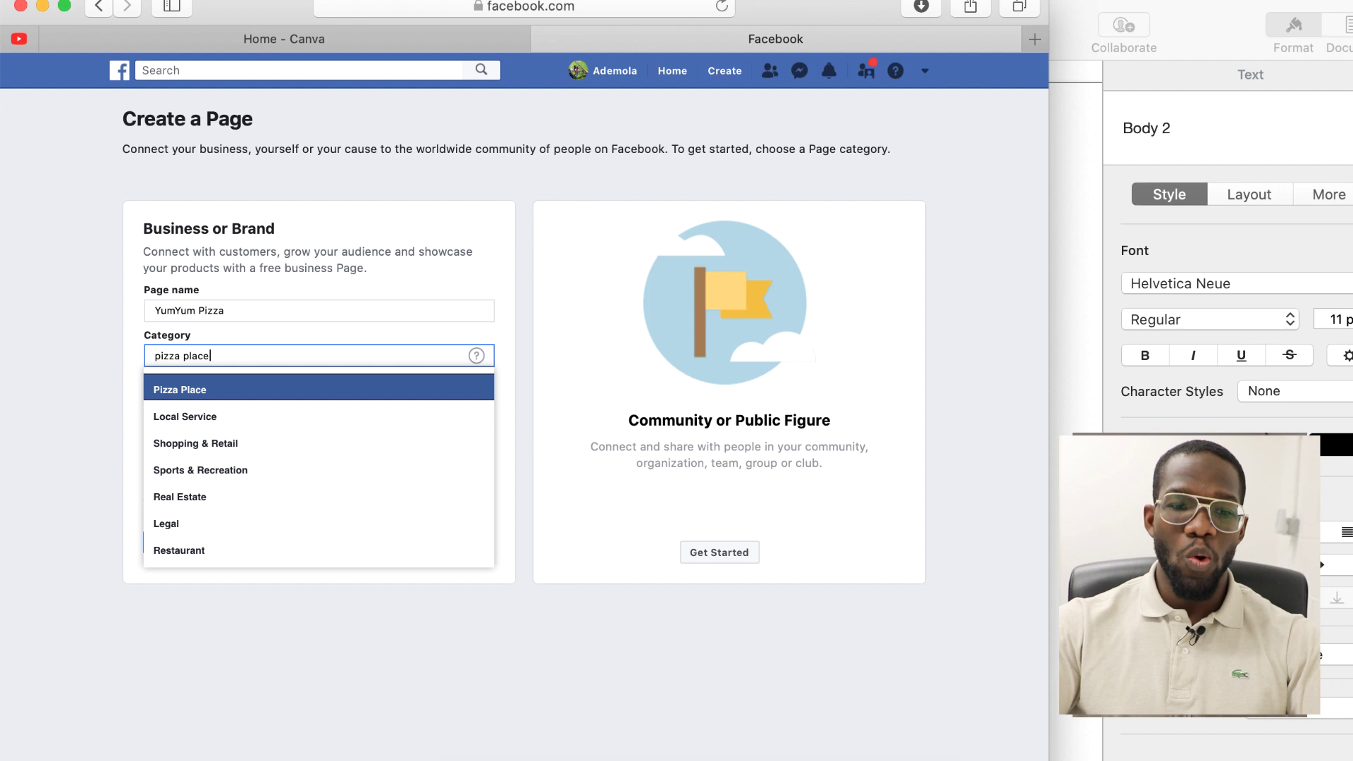
left_click(172, 392)
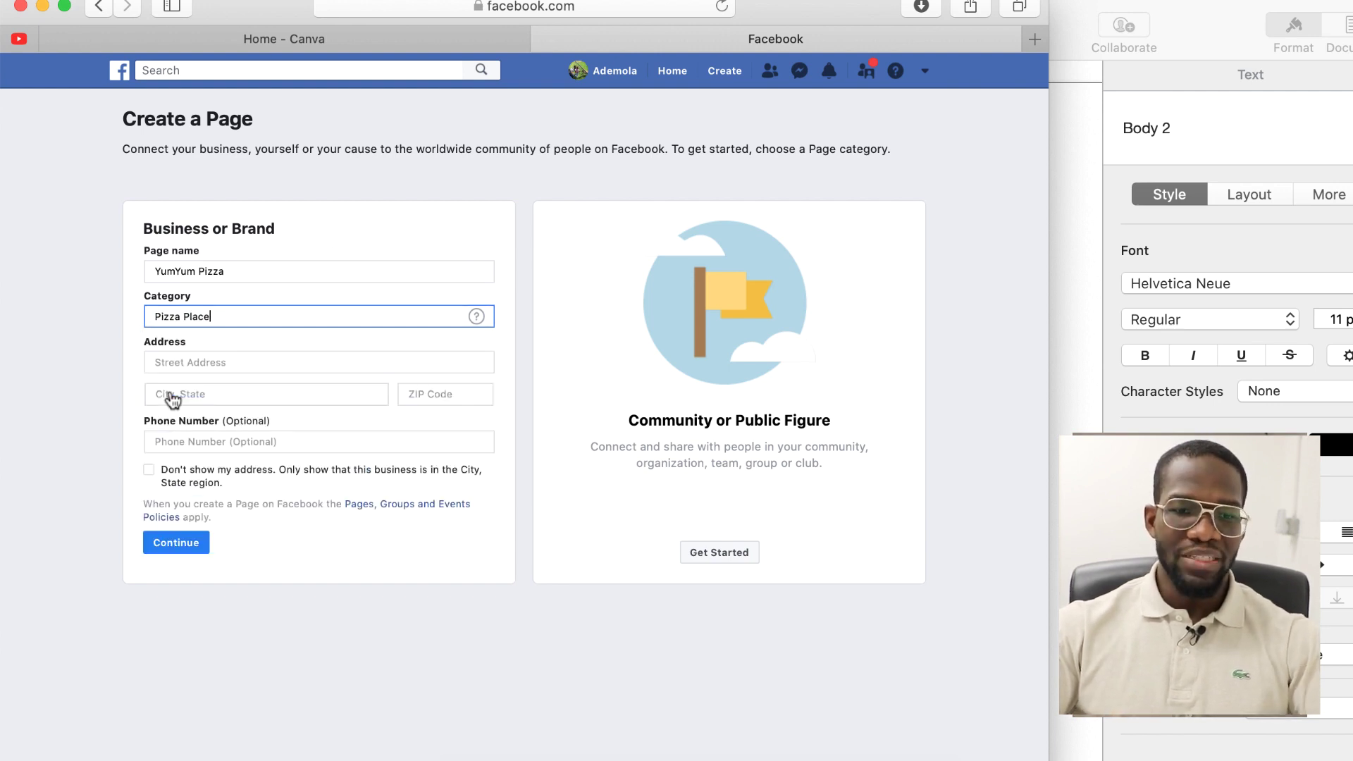
Fill in the business's street address, city and ZIP code, and continue to the profile picture stage
left_click(230, 361)
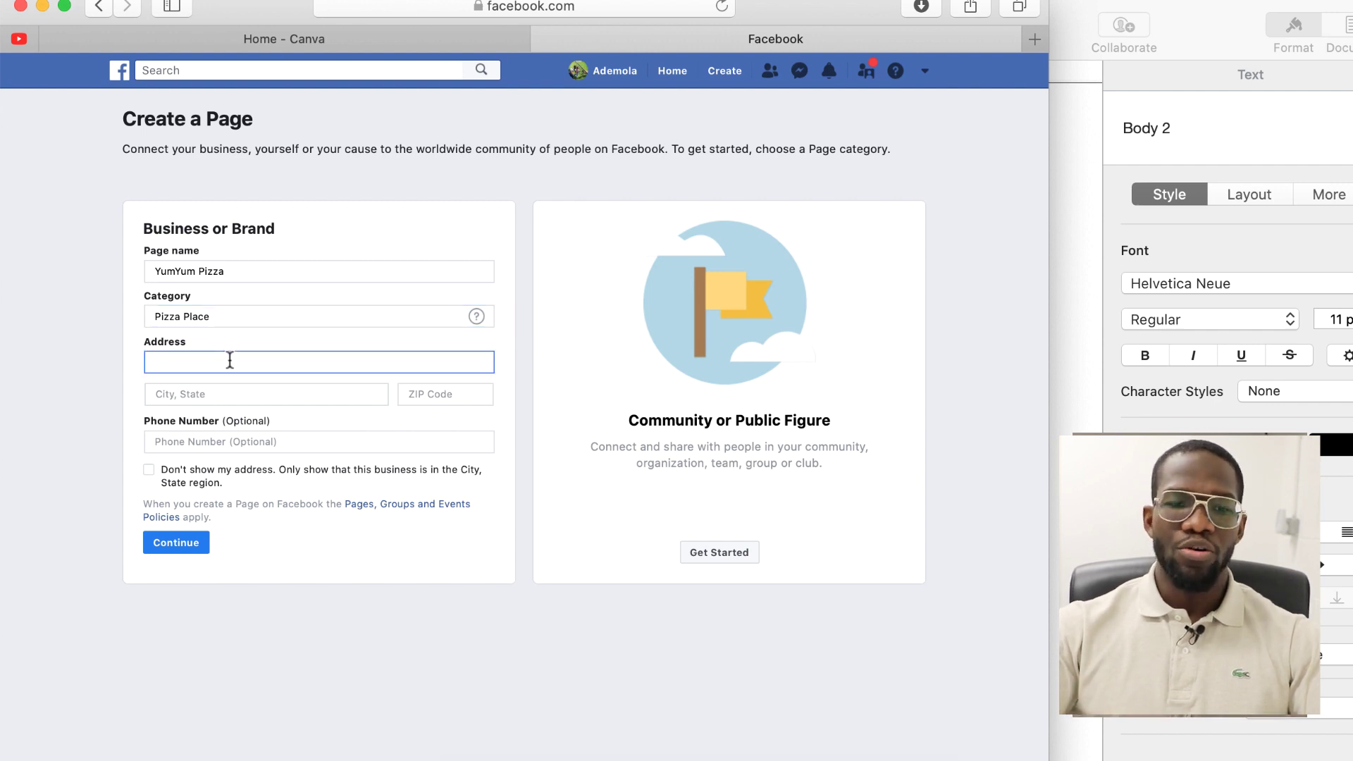
type("12")
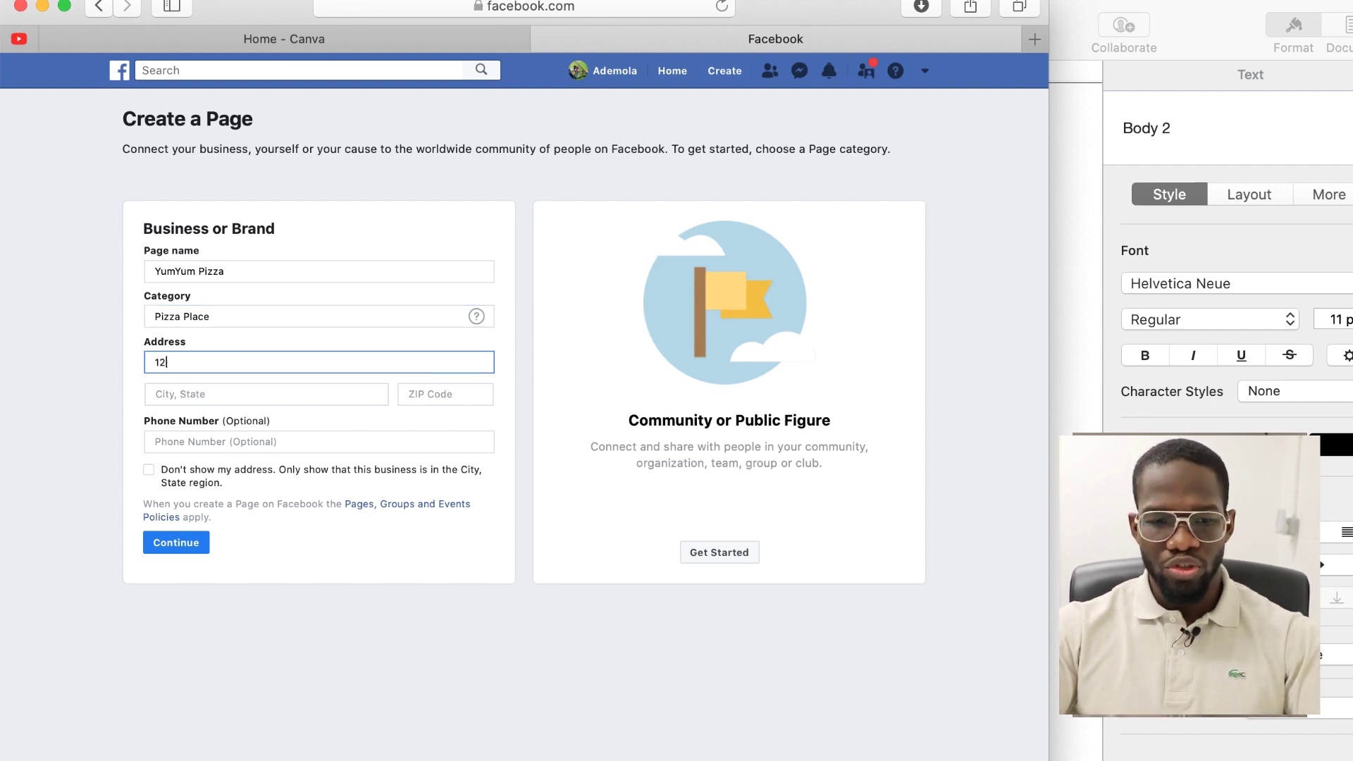
type("3 H")
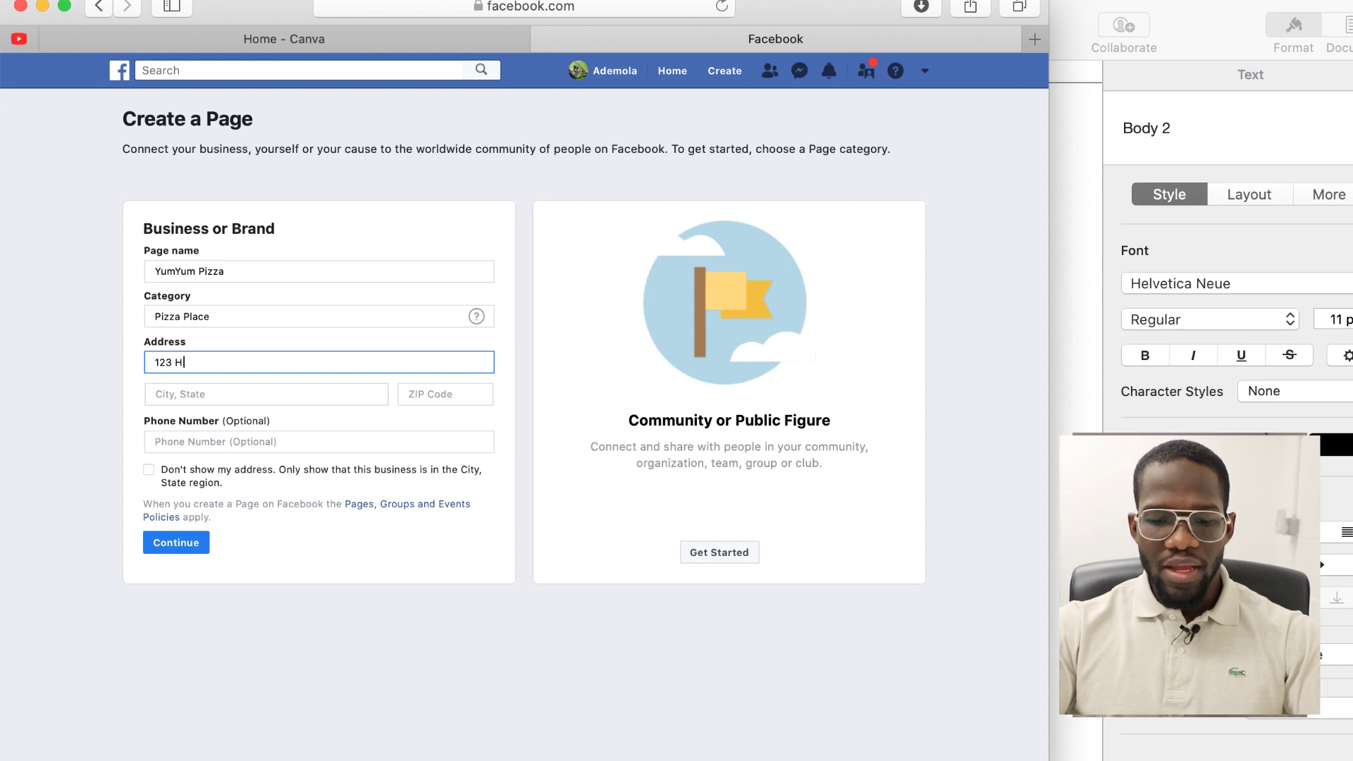
type("appy Face Street")
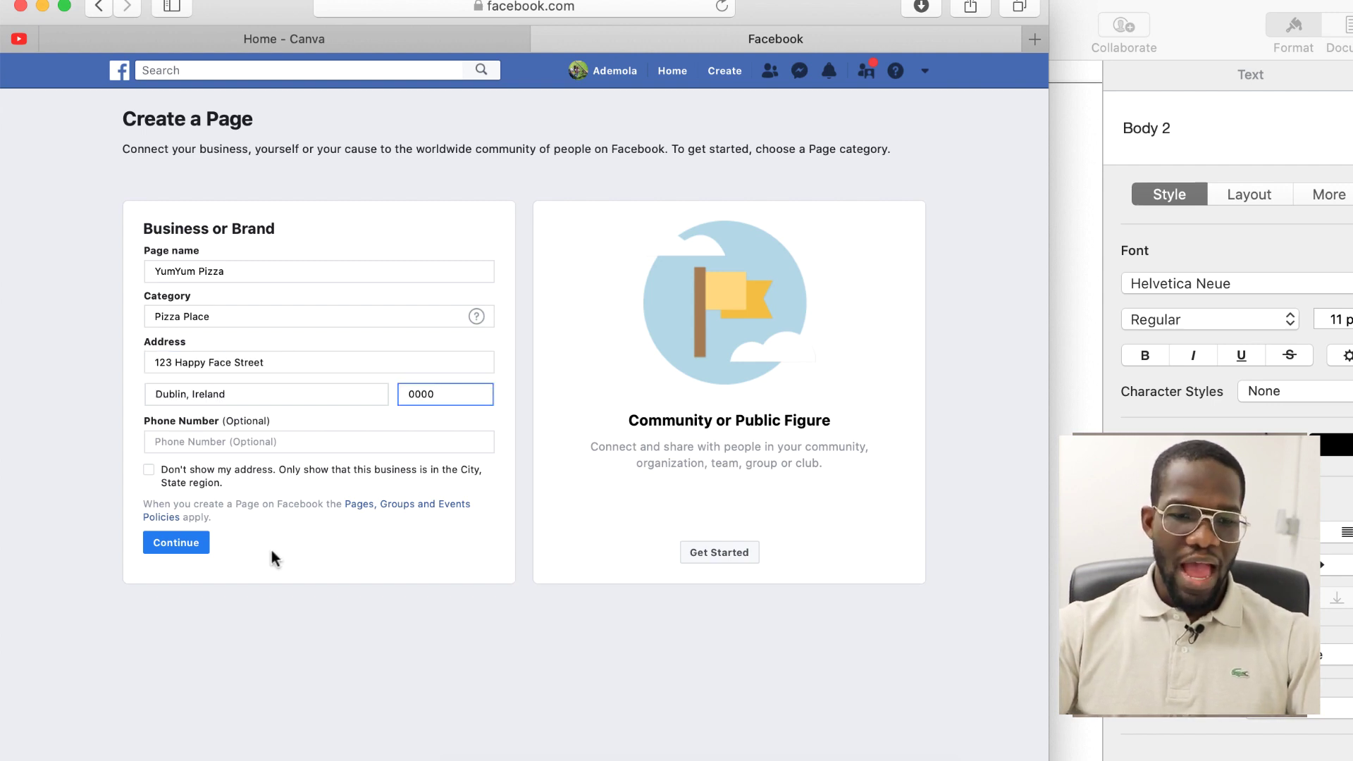
left_click(176, 543)
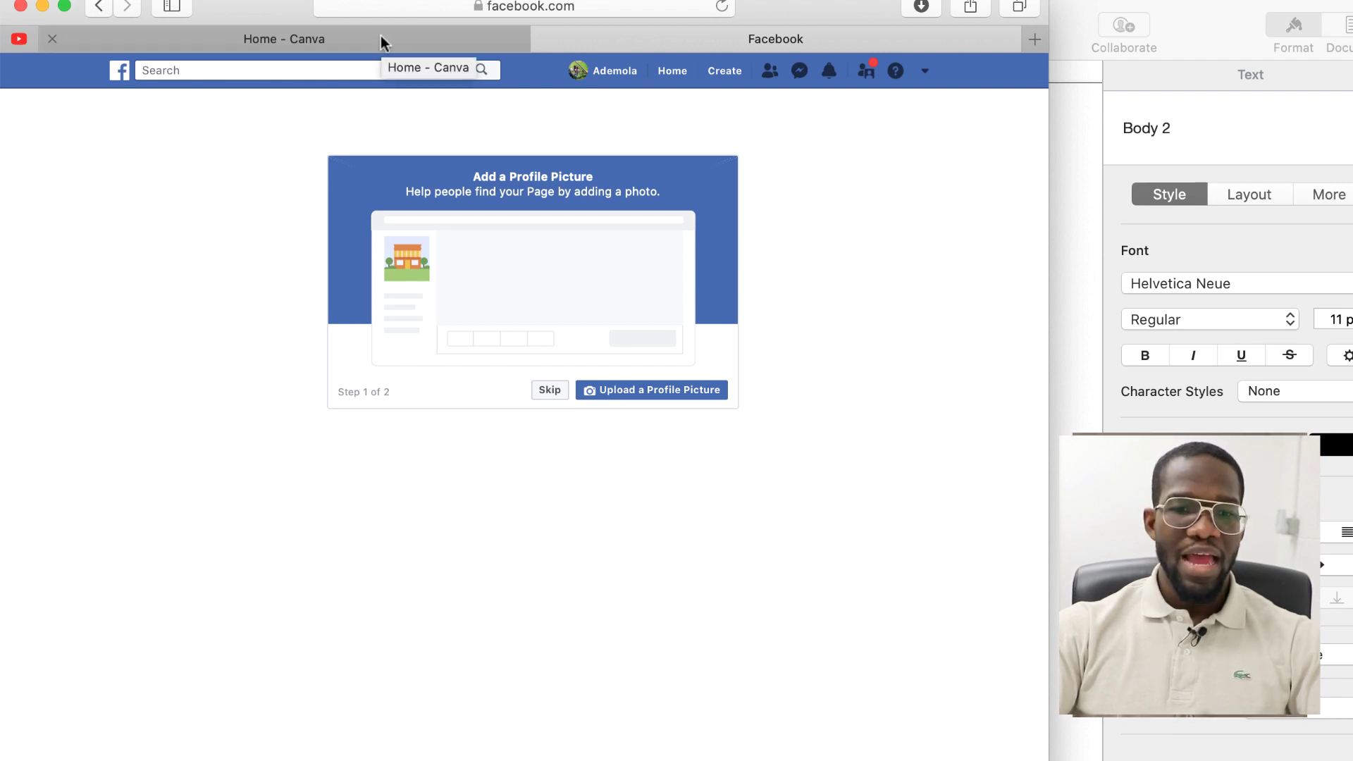
Switch to Canva and search its designs for "logo"
left_click(353, 45)
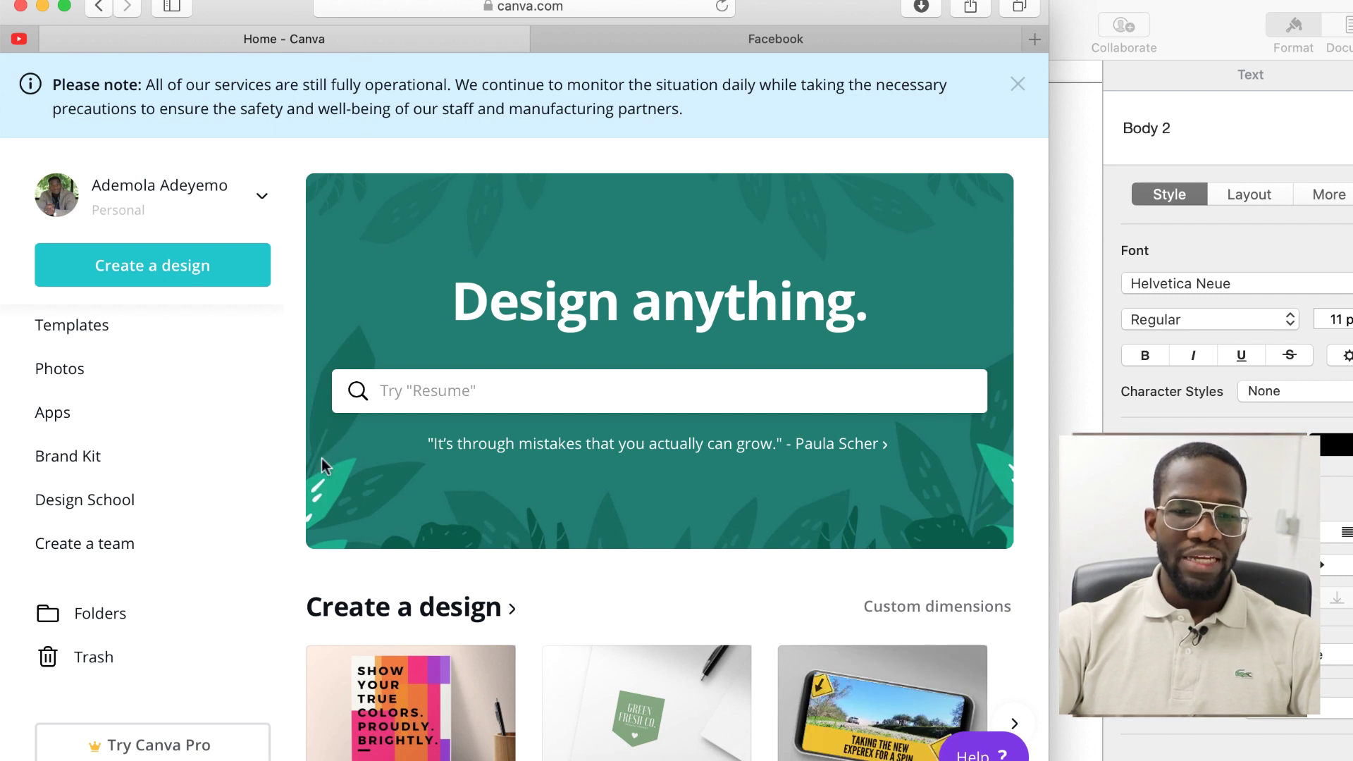
left_click(392, 363)
type("logo")
key("Return")
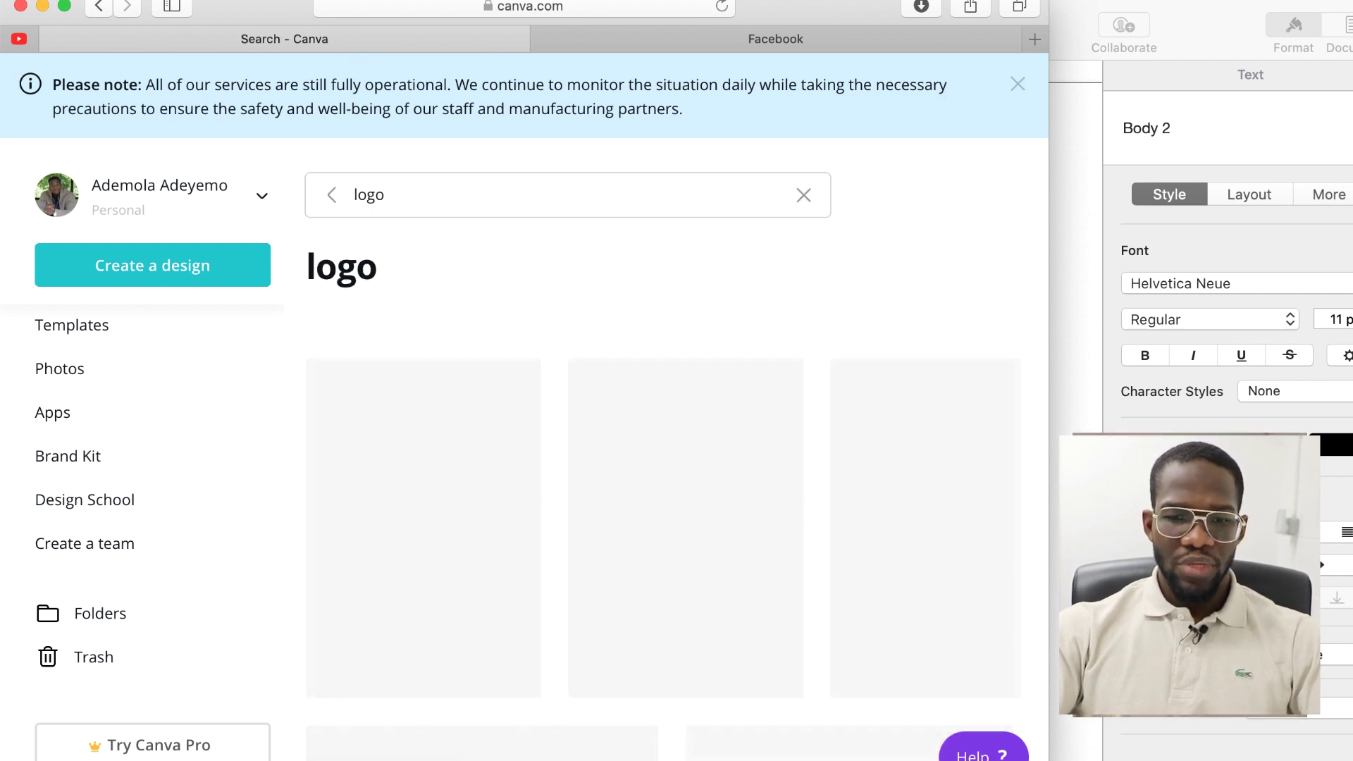
Find the Super Sogbu restaurant logo template with a black circle and utensils and open it for editing
scroll(568, 301, "down", 1)
scroll(570, 305, "down", 10)
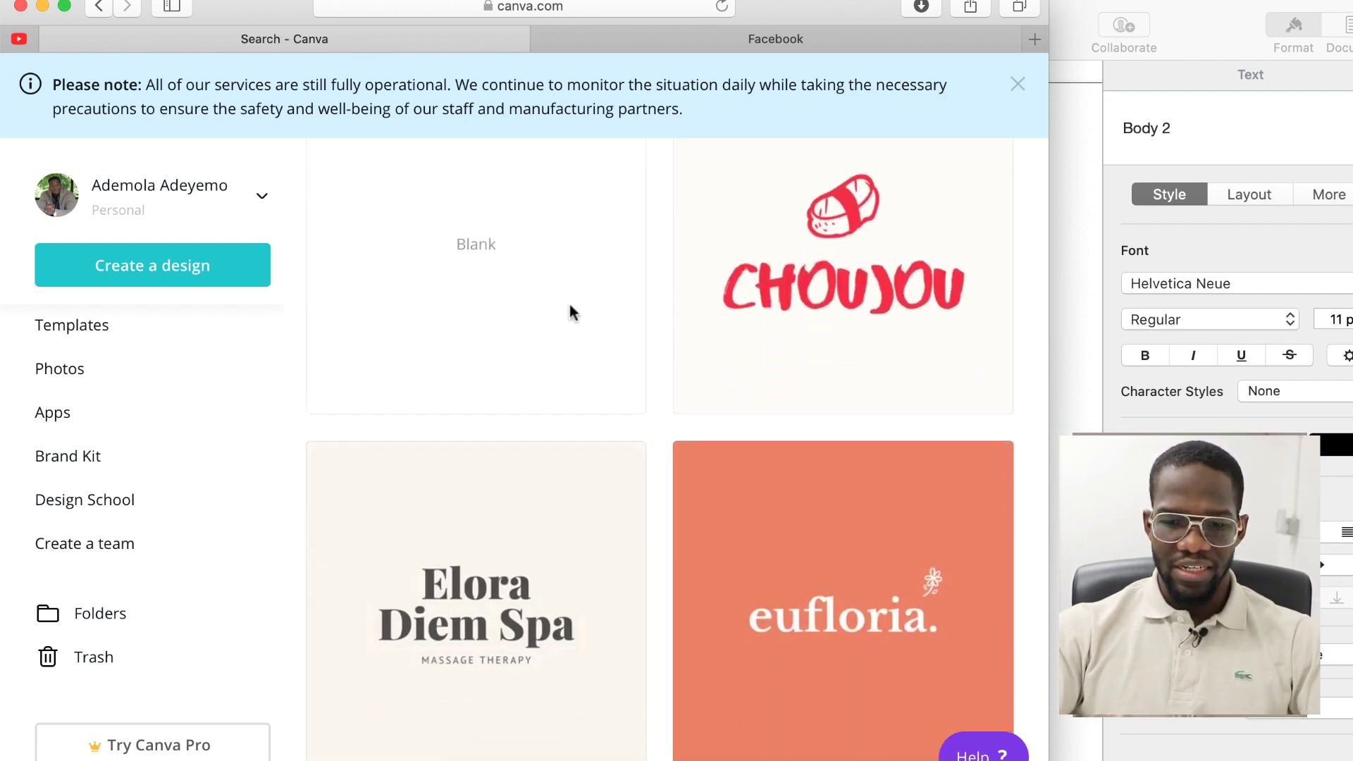
scroll(569, 303, "down", 13)
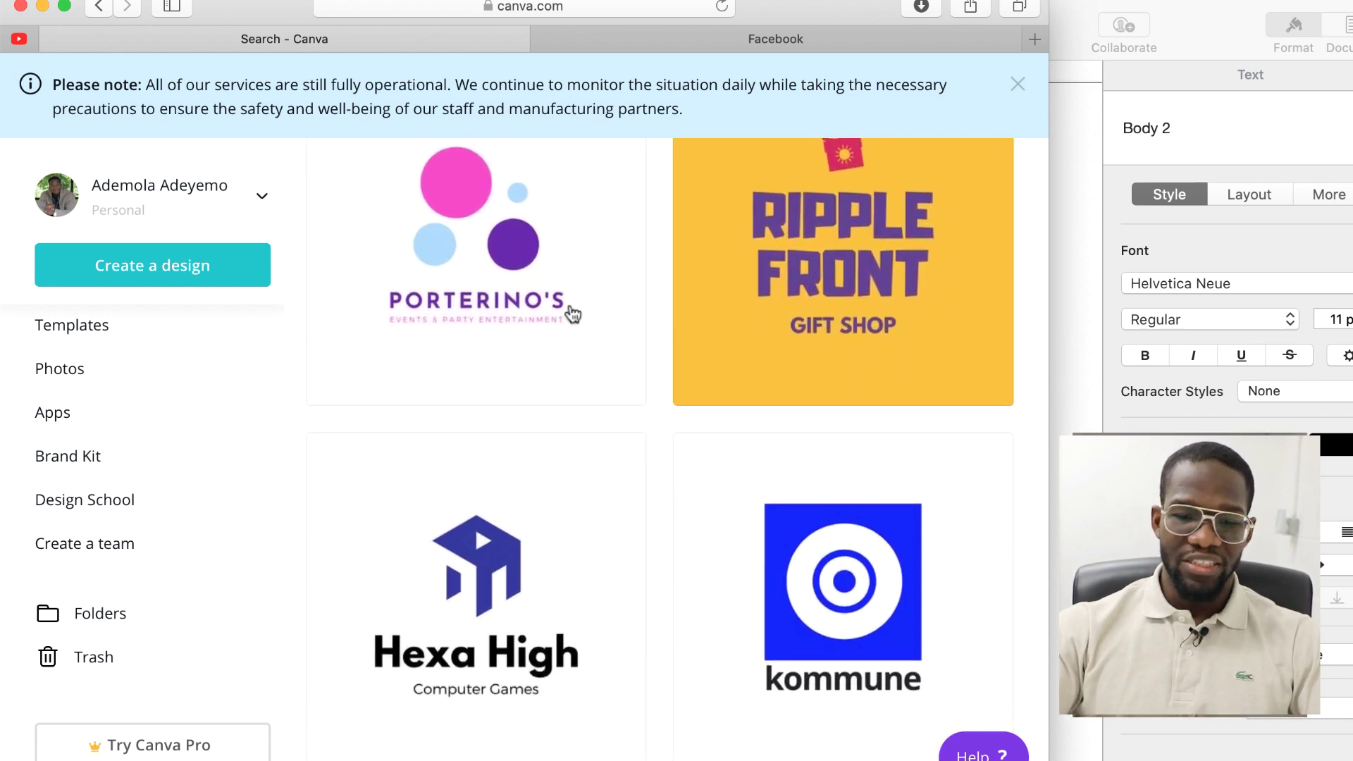
scroll(571, 310, "down", 6)
scroll(572, 314, "down", 13)
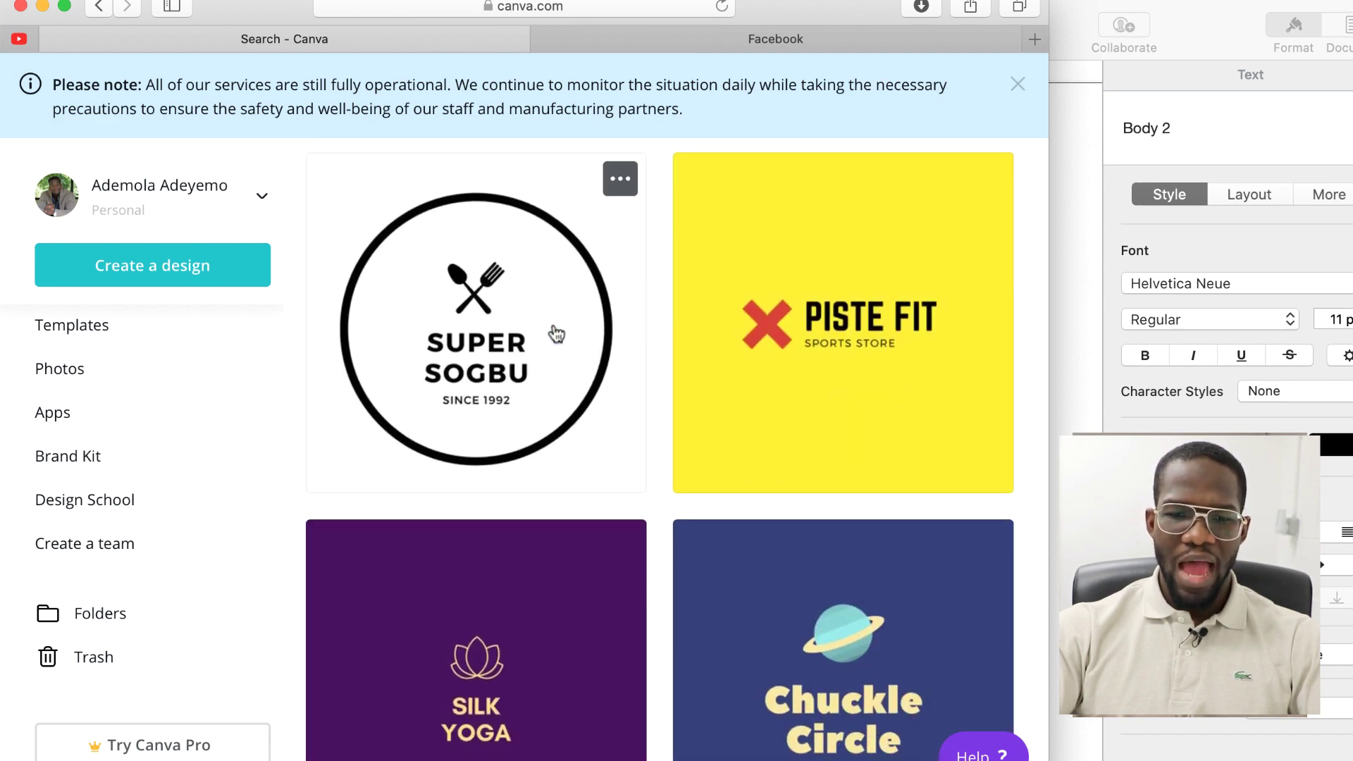
scroll(543, 353, "up", 3)
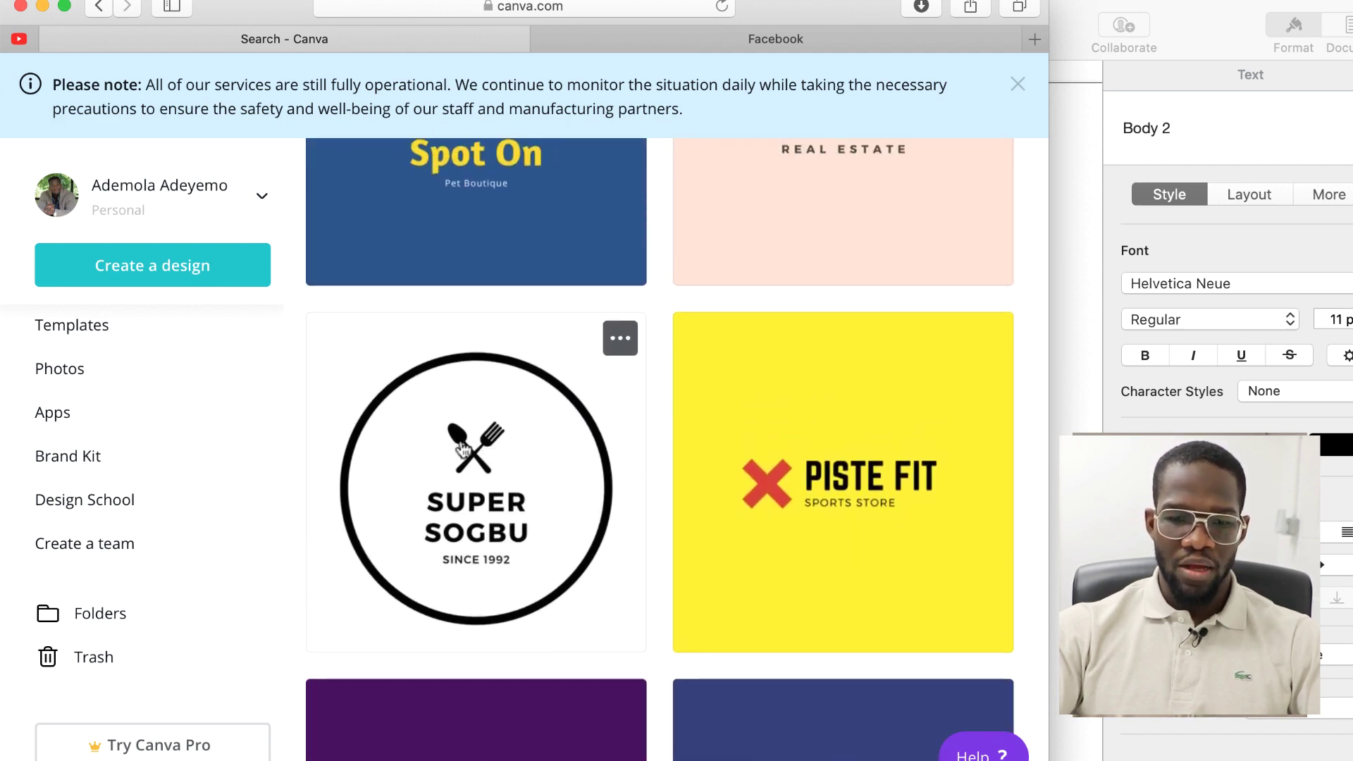
left_click(468, 498)
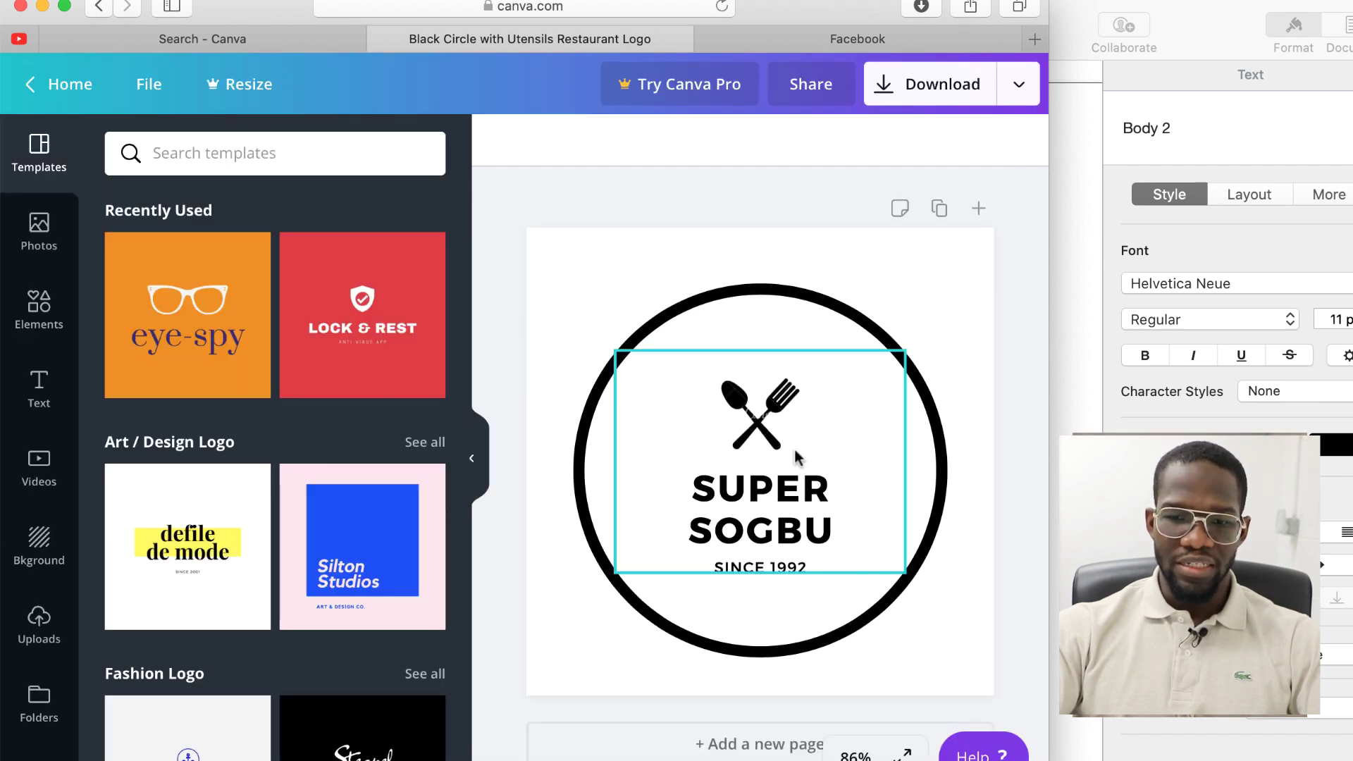
Delete the crossed spoon-and-fork icon and change the logo's text to YUMYUM PIZZA with SINCE 2020 beneath it
left_click(795, 451)
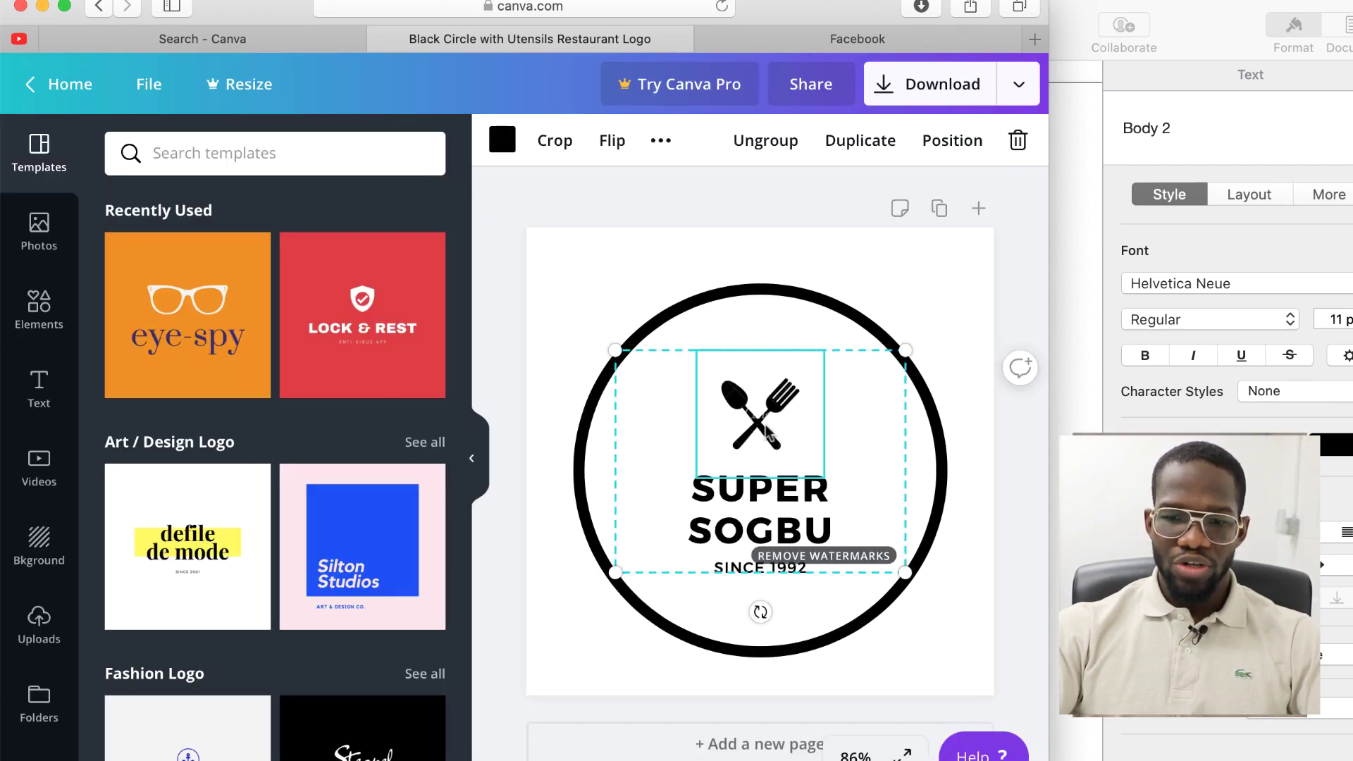
left_click(735, 402)
key("Delete")
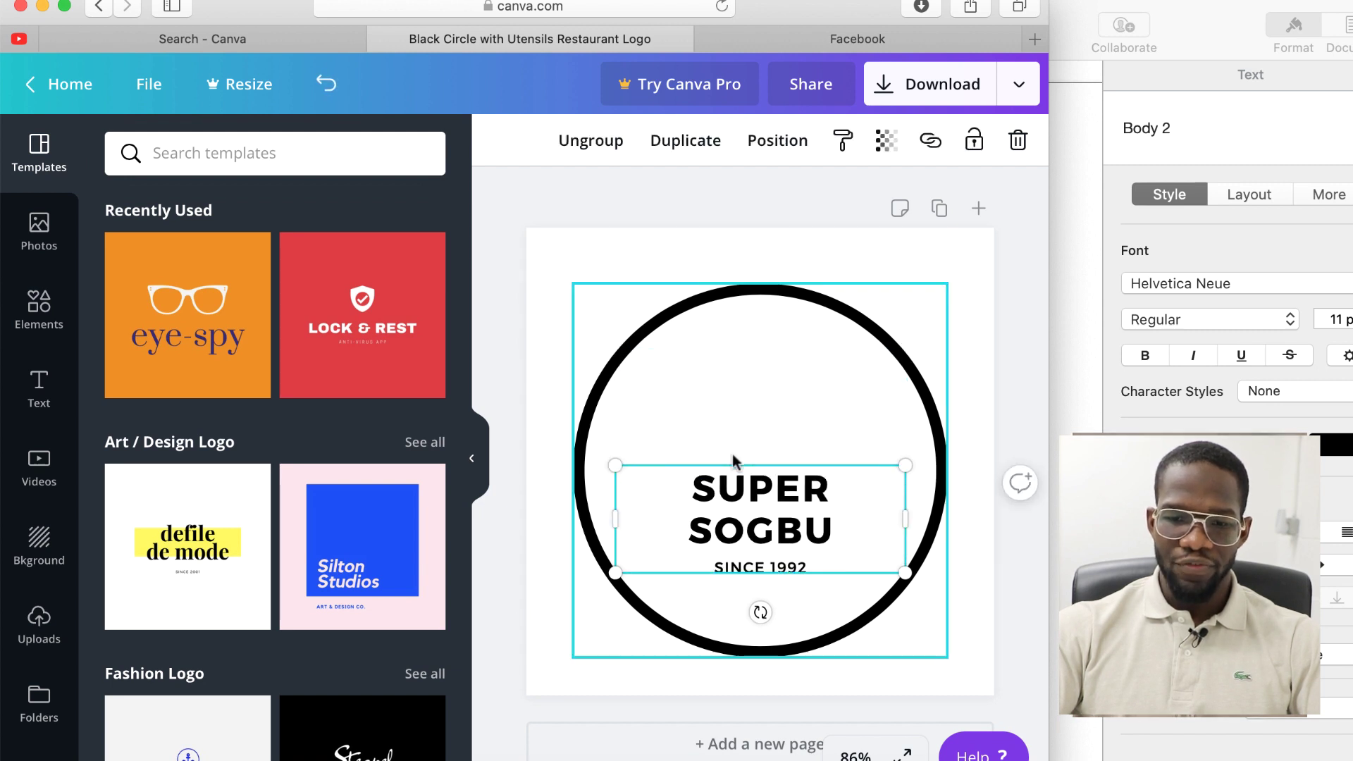
left_click(759, 497)
double_click(759, 497)
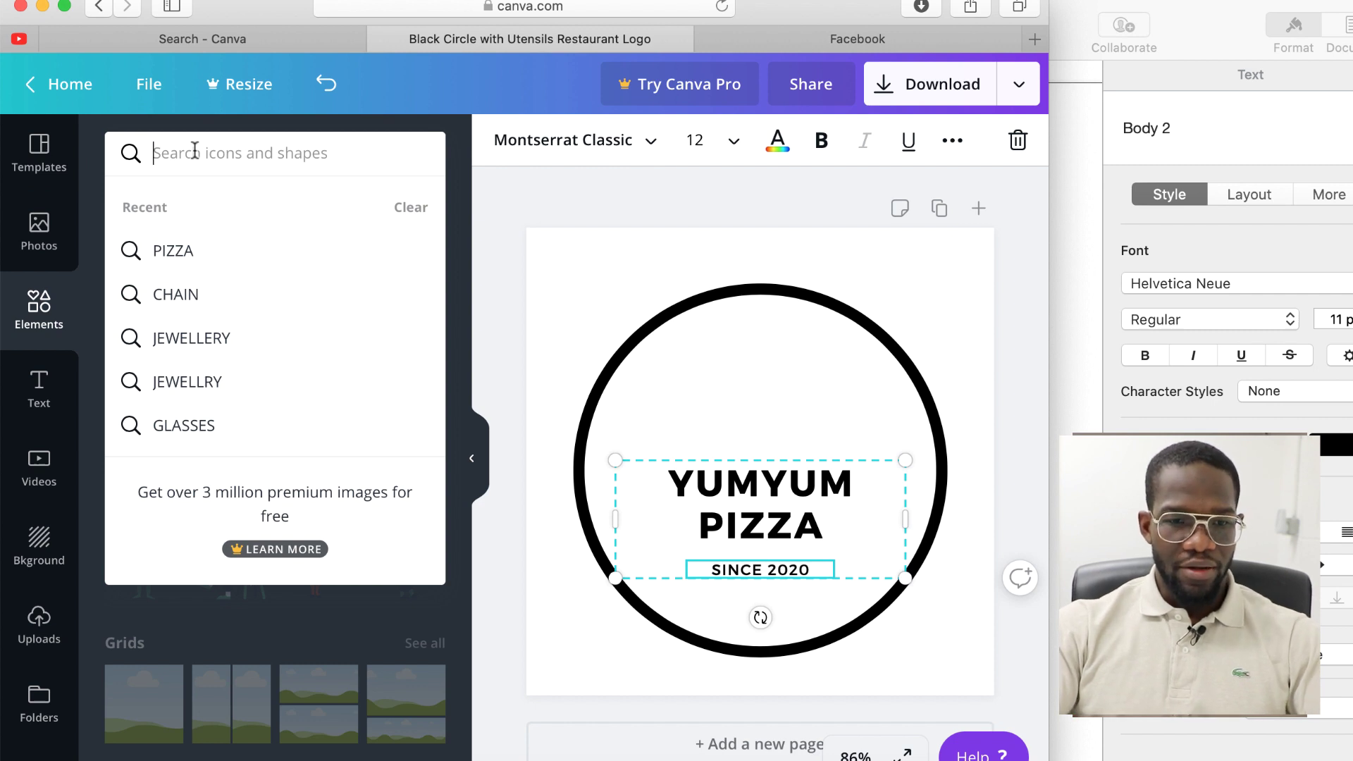
Search the elements for "pizza", add the solid black pizza slice, and place it tilted and centred above the YUMYUM PIZZA text
type("pizza")
key("Return")
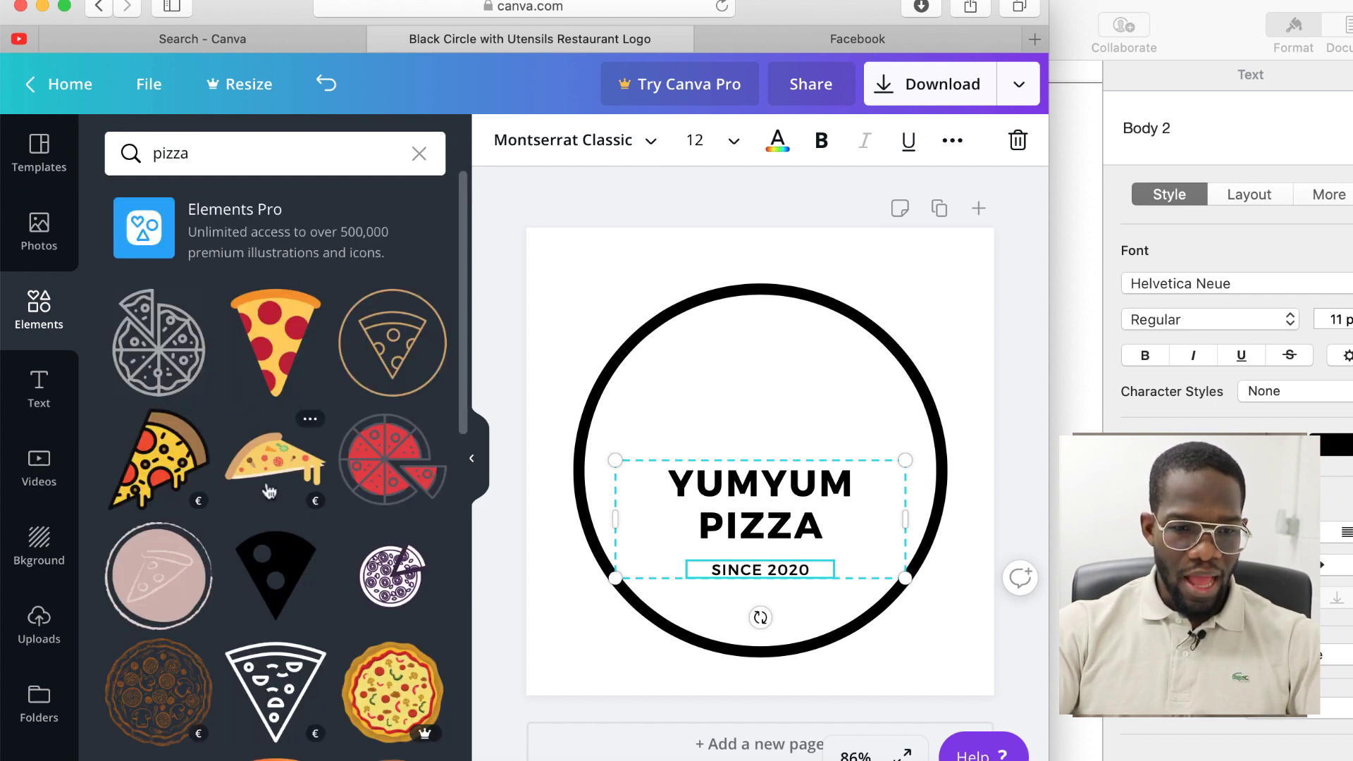
scroll(275, 502, "down", 5)
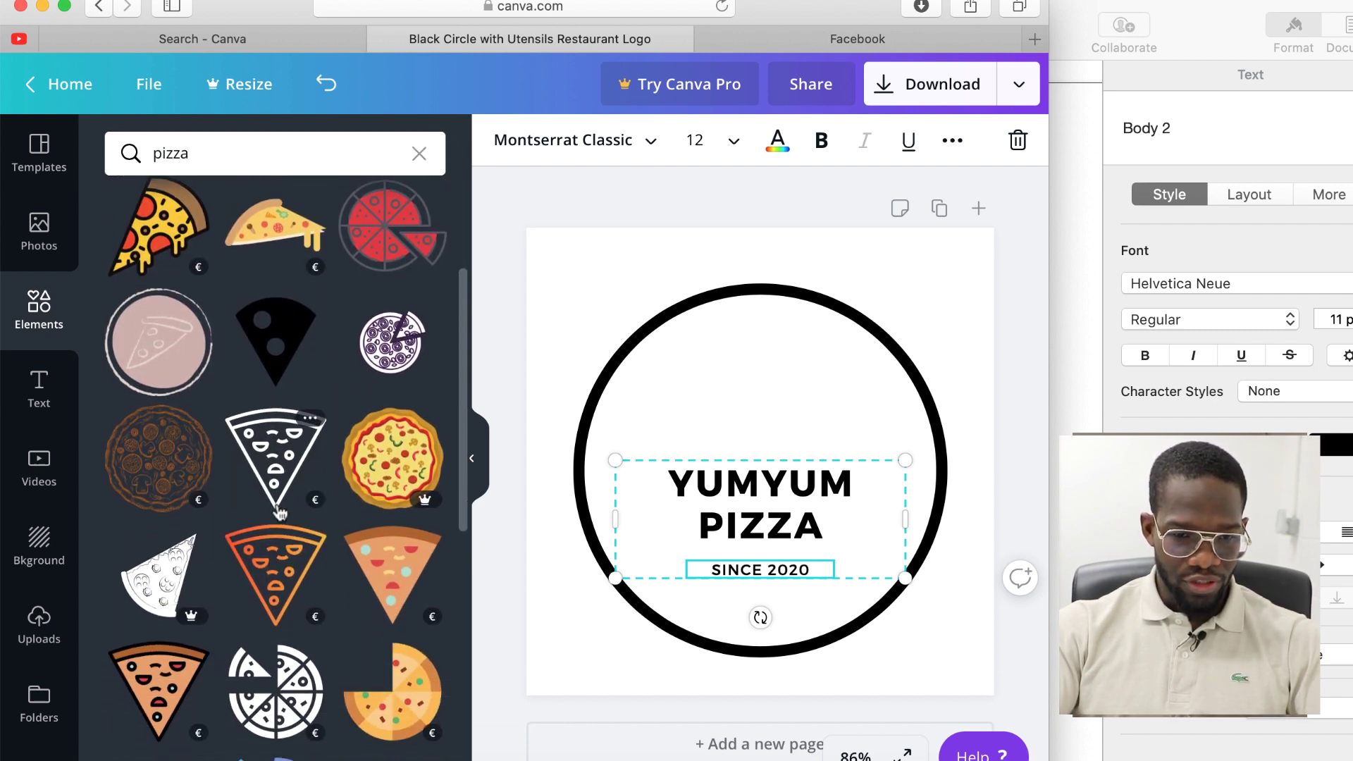
left_click(272, 353)
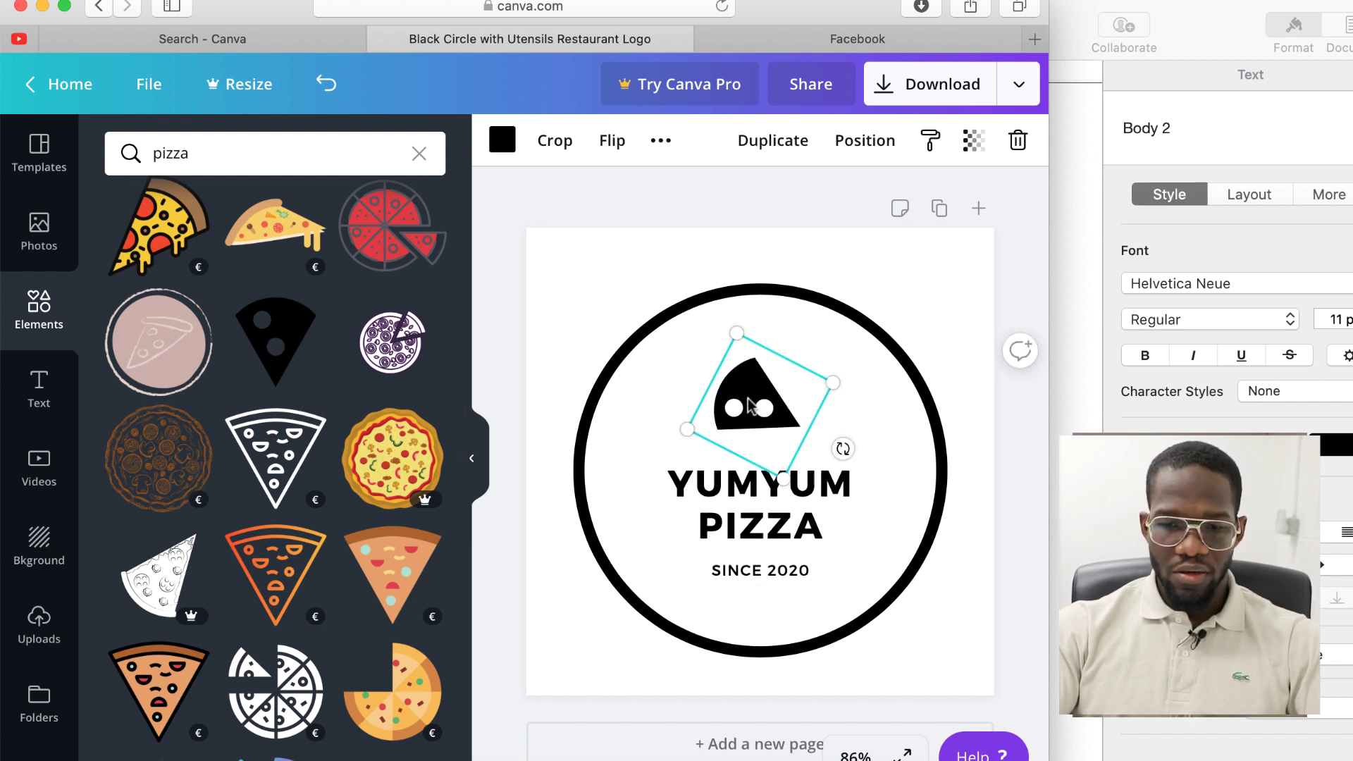
mouse_move(749, 399)
left_mouse_down()
mouse_move(742, 410)
mouse_move(755, 412)
left_mouse_up()
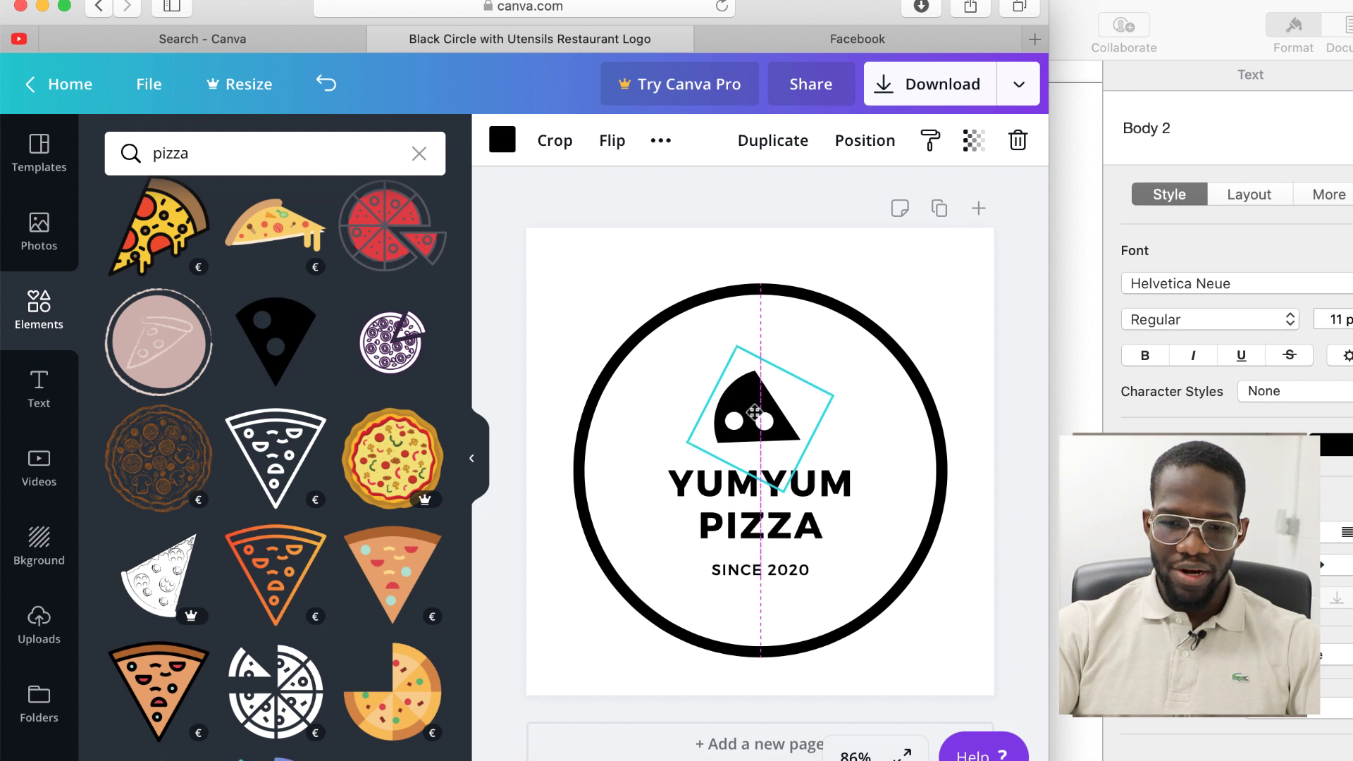
left_click(614, 262)
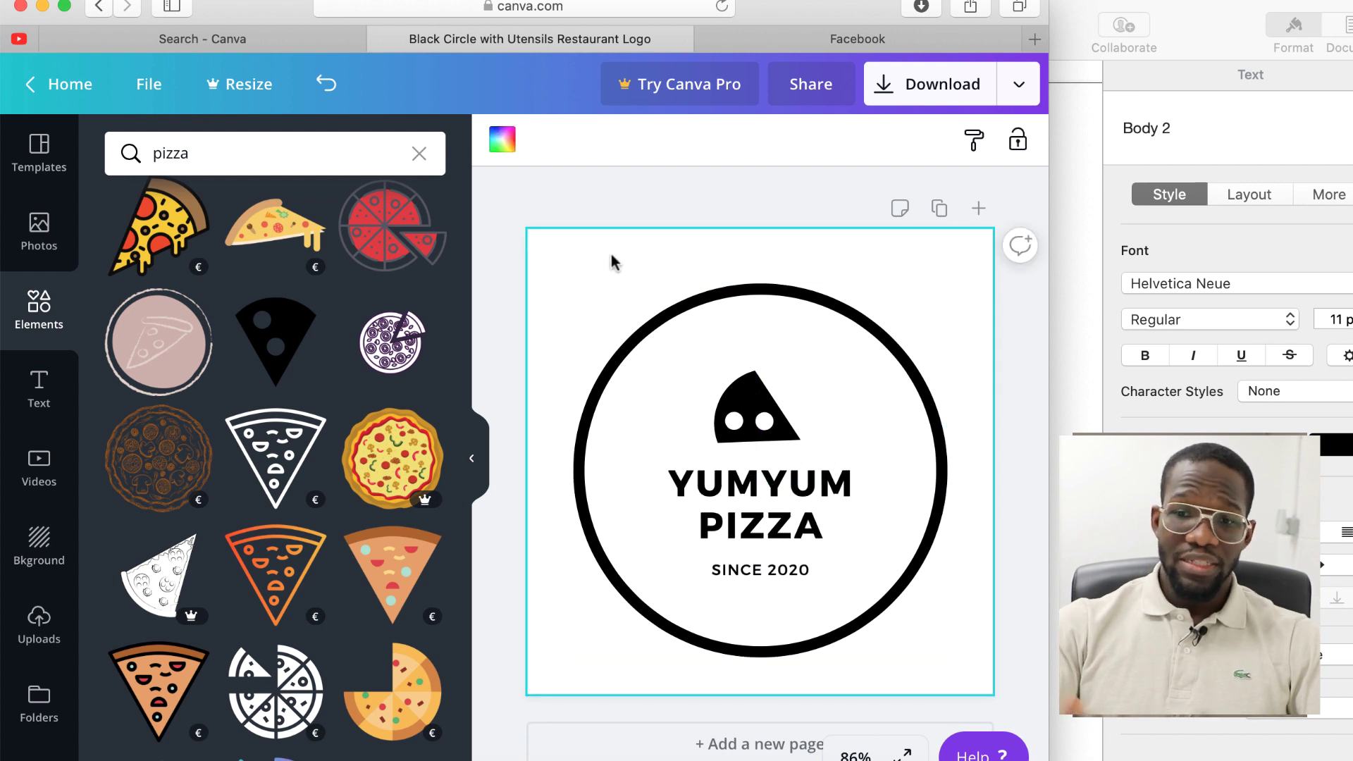
left_click(923, 93)
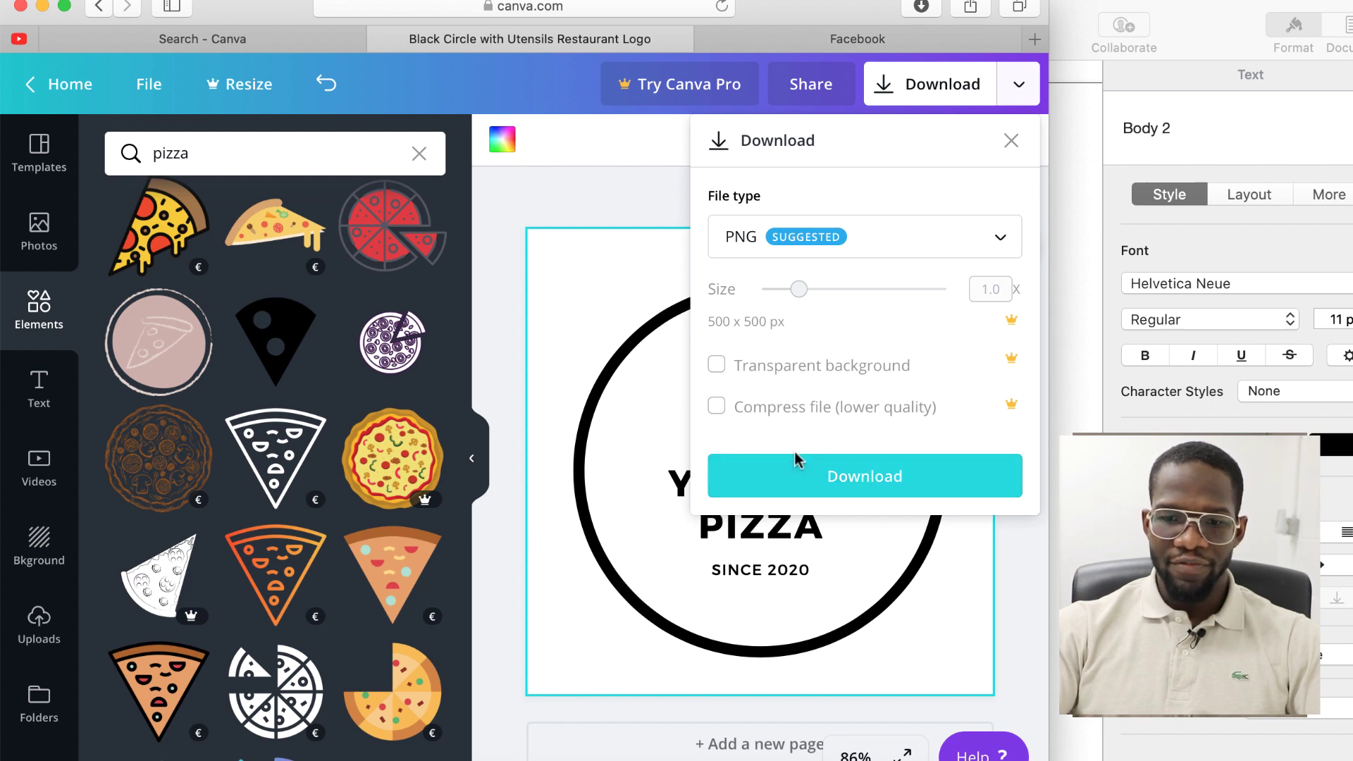
left_click(810, 470)
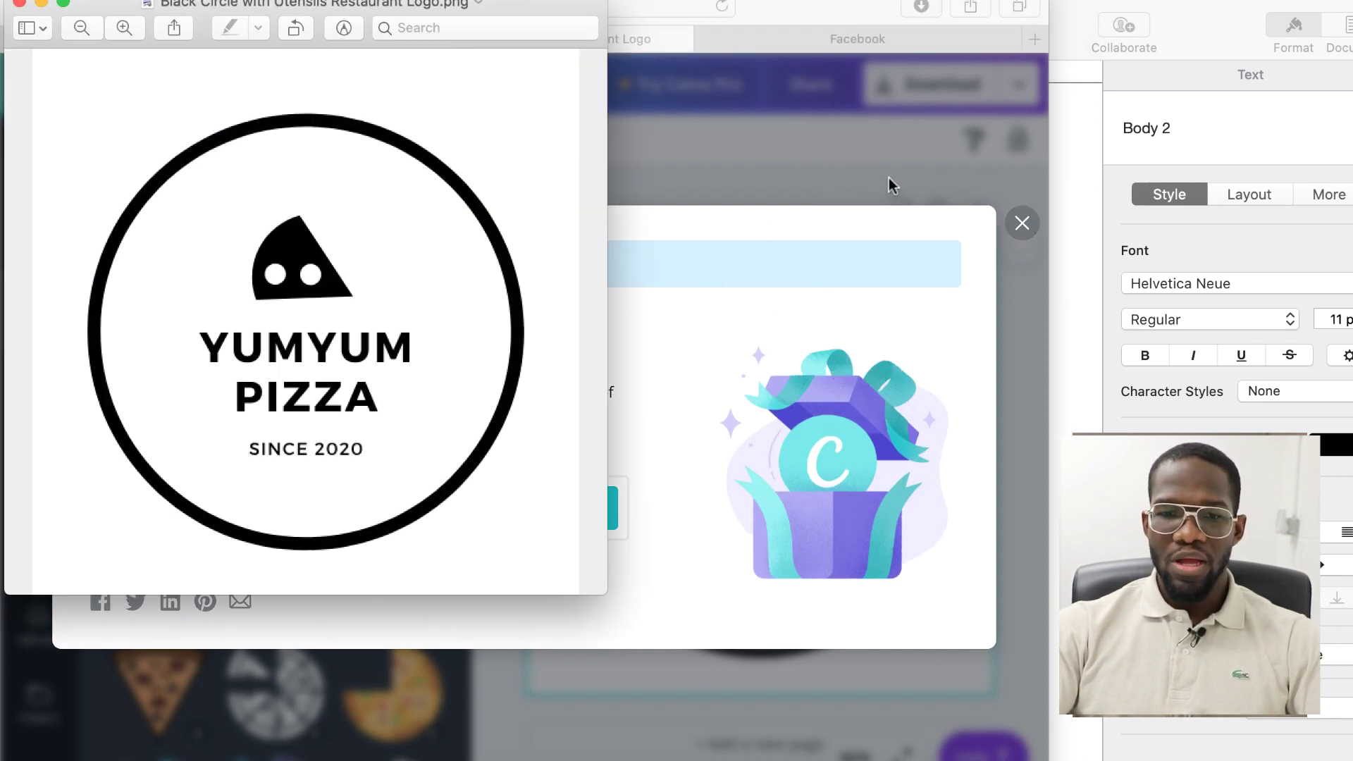
left_click(861, 174)
left_click(816, 32)
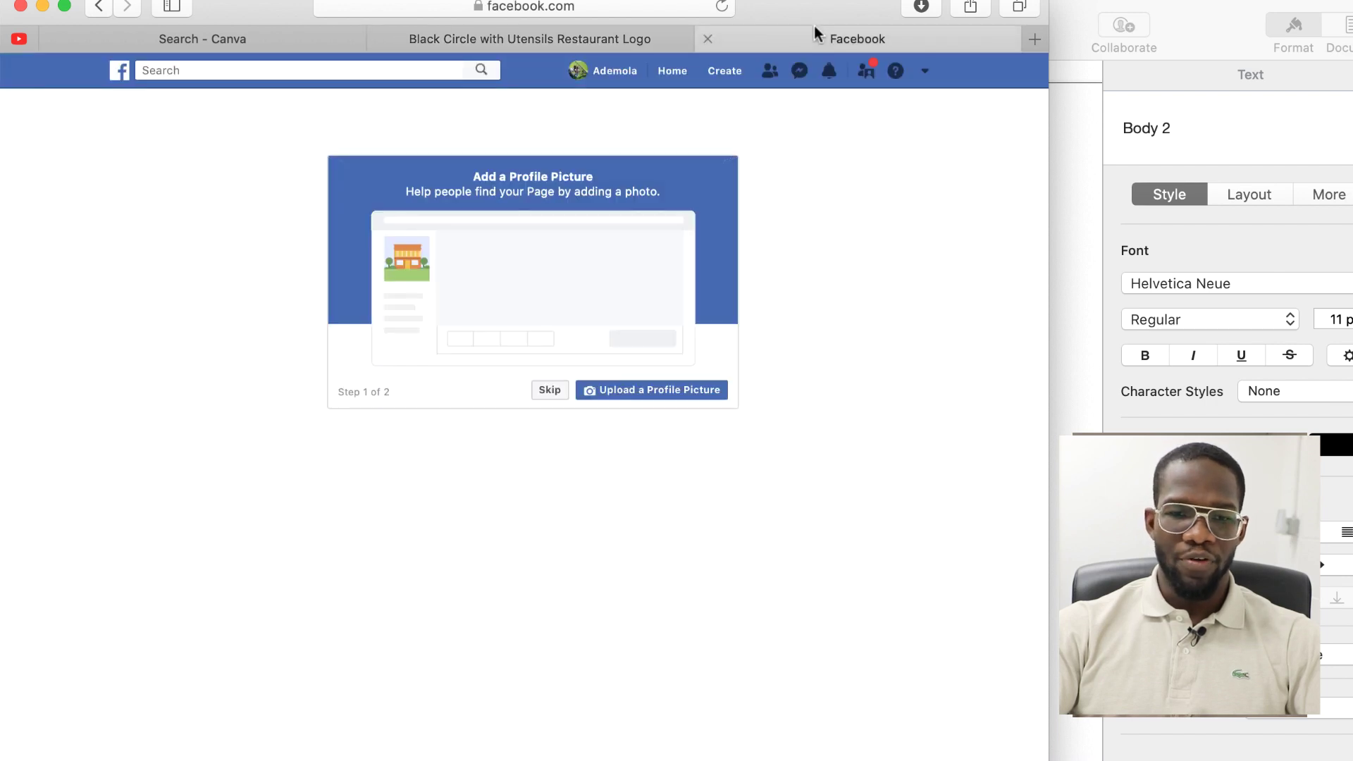
left_click(649, 390)
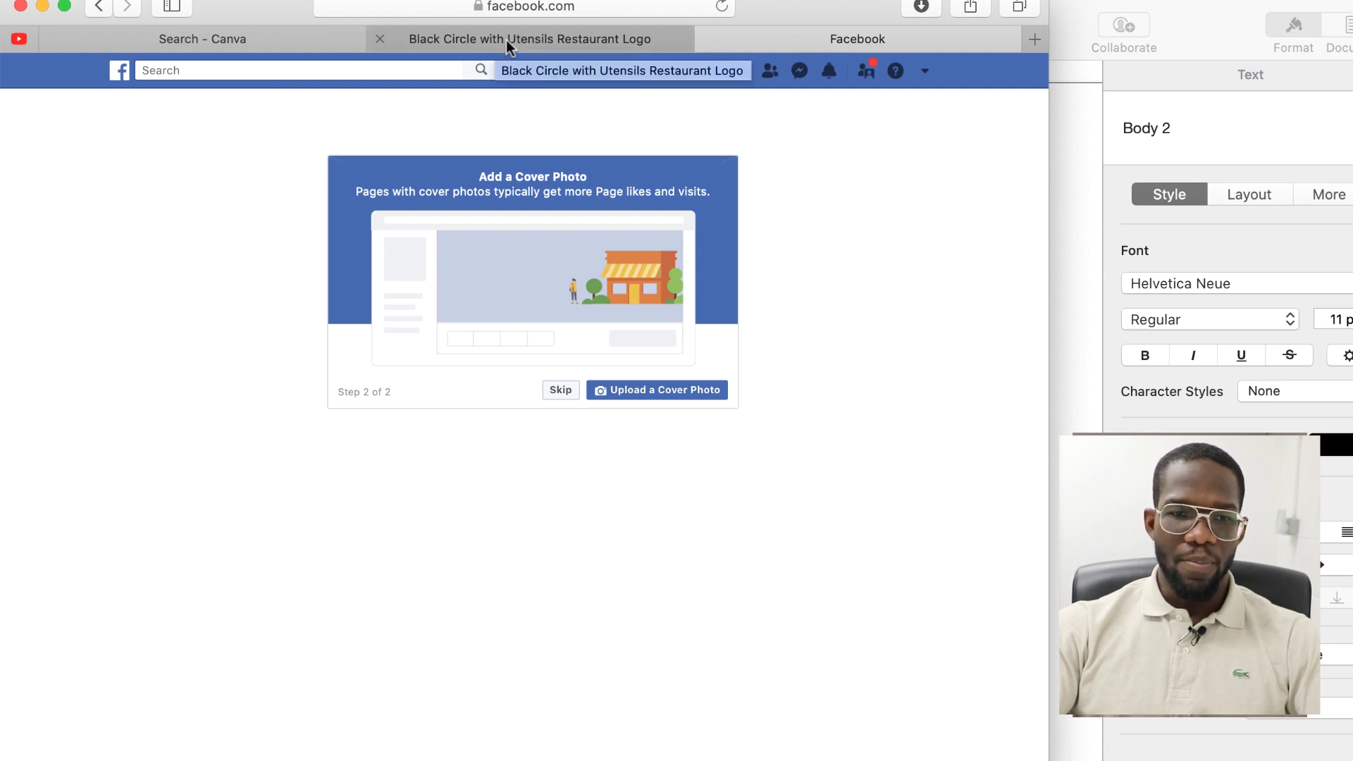
Switch to Canva's design search page, dismiss the service notice, and create a new Facebook Cover design
left_click(252, 35)
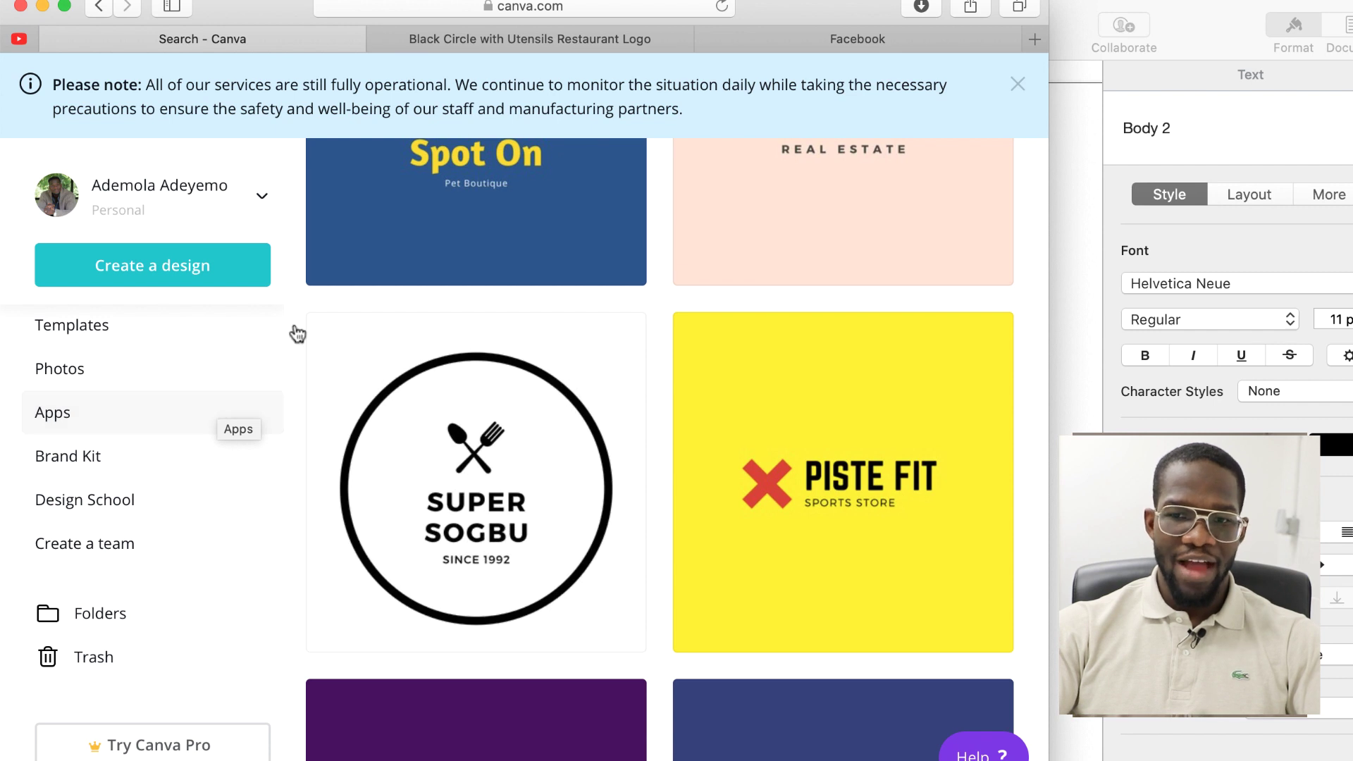
left_click(1018, 88)
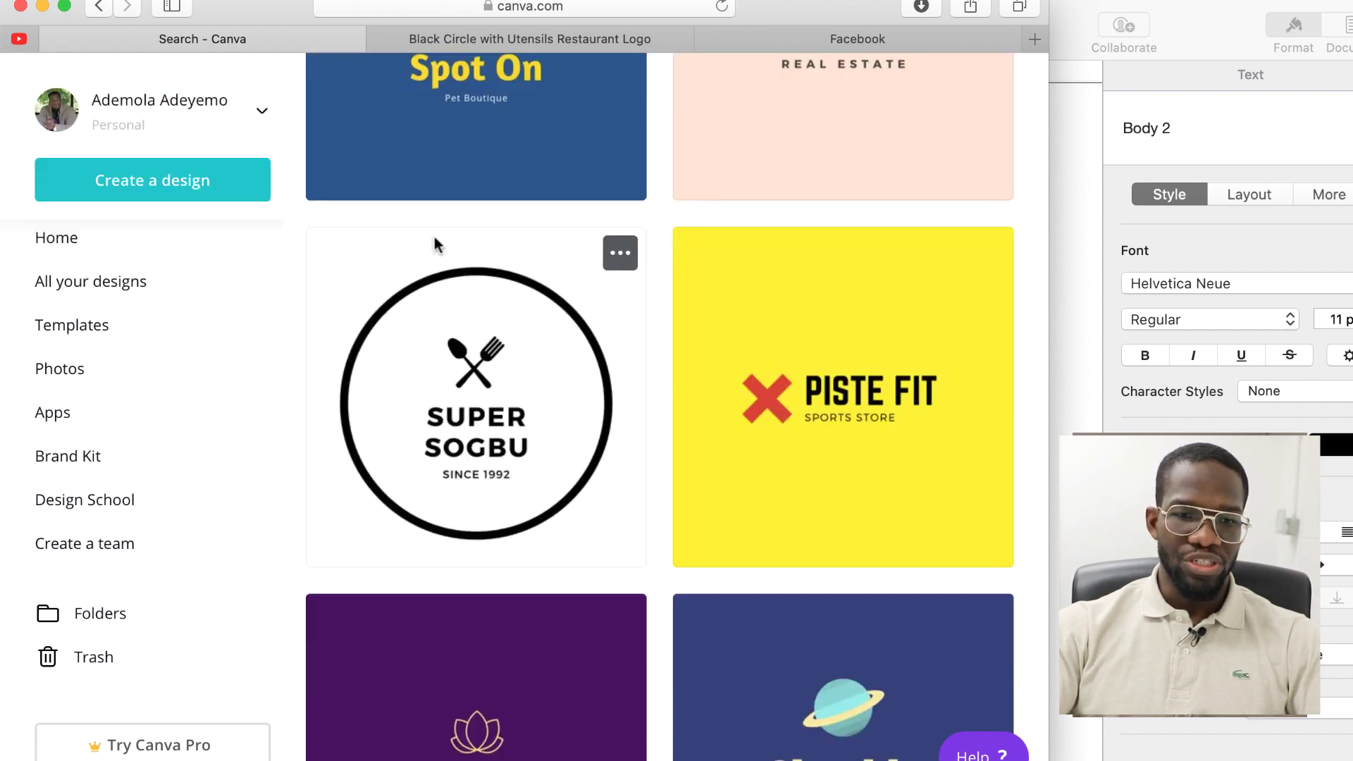
left_click(193, 190)
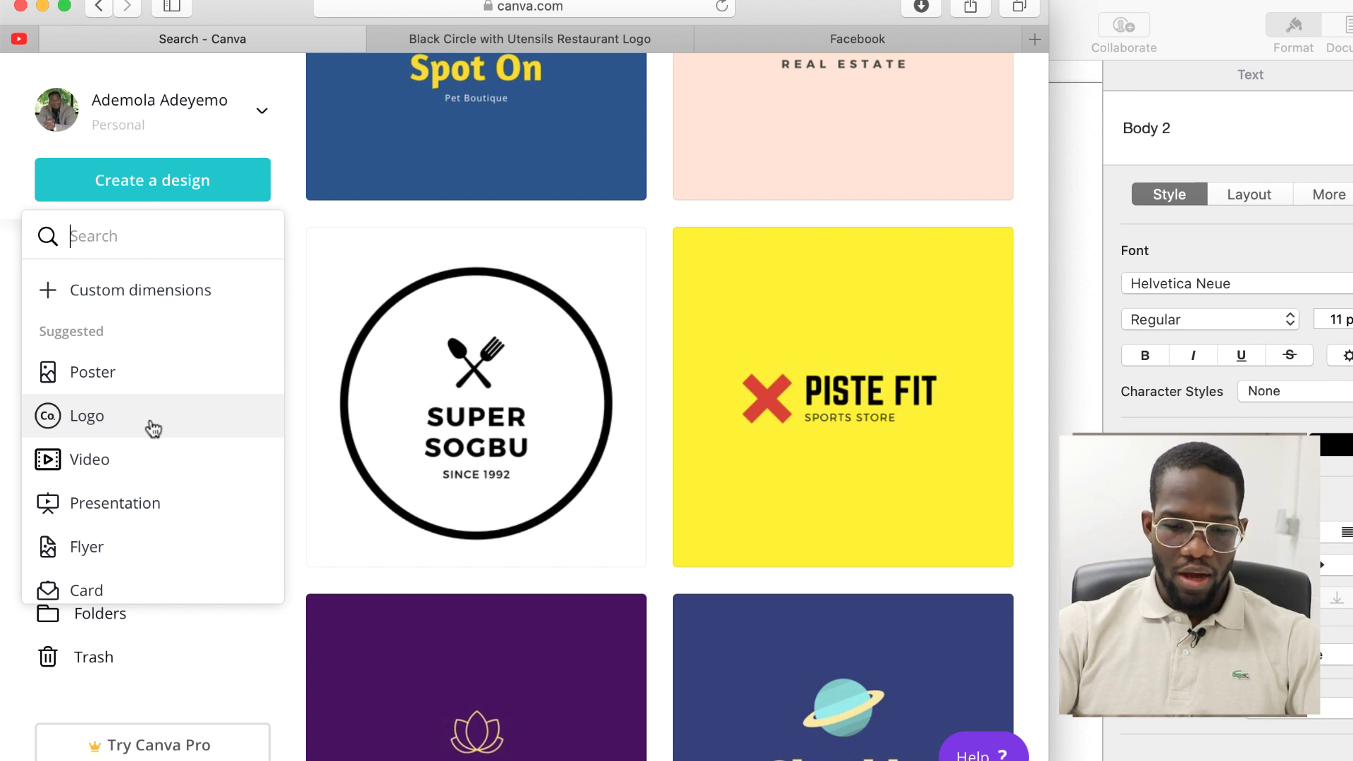
type("face")
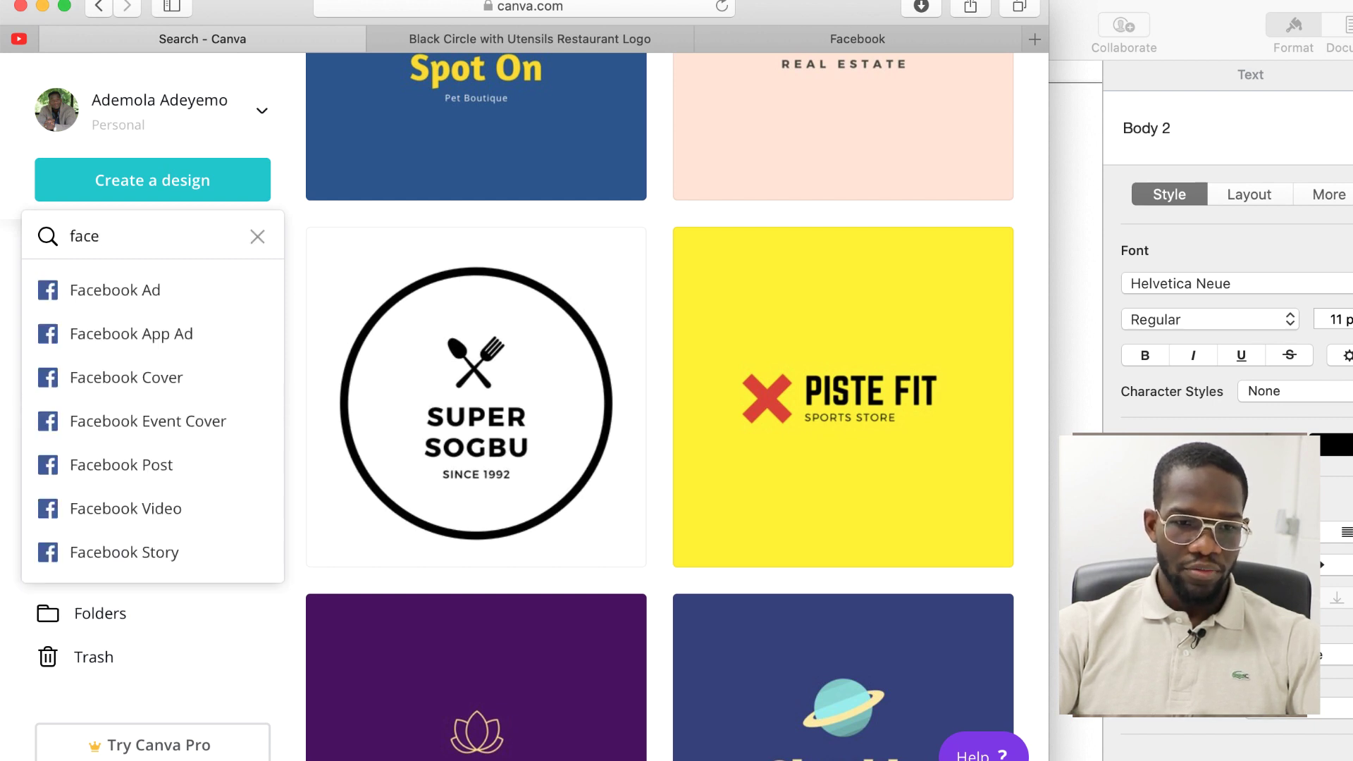
left_click(110, 377)
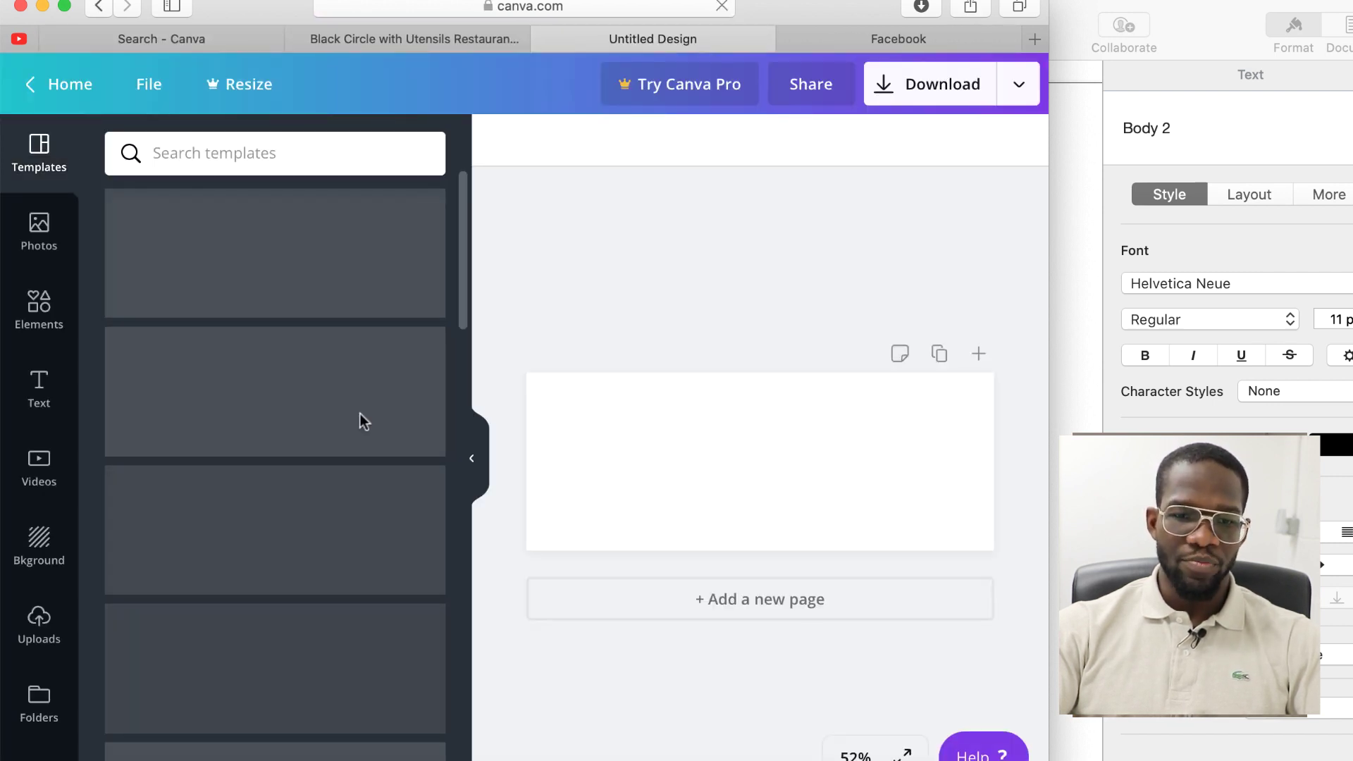
Search the Facebook cover templates for "pizza"
scroll(233, 361, "down", 3)
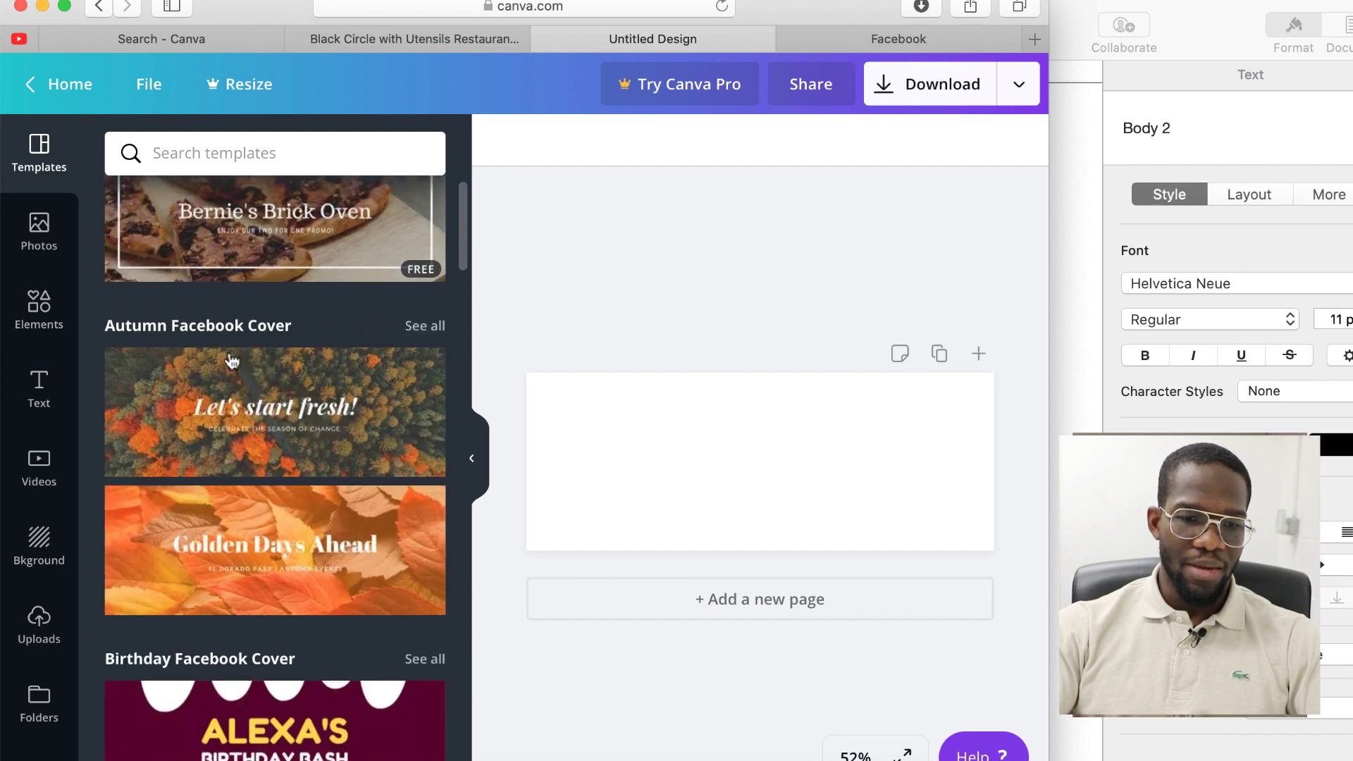
scroll(233, 361, "up", 3)
left_click(177, 148)
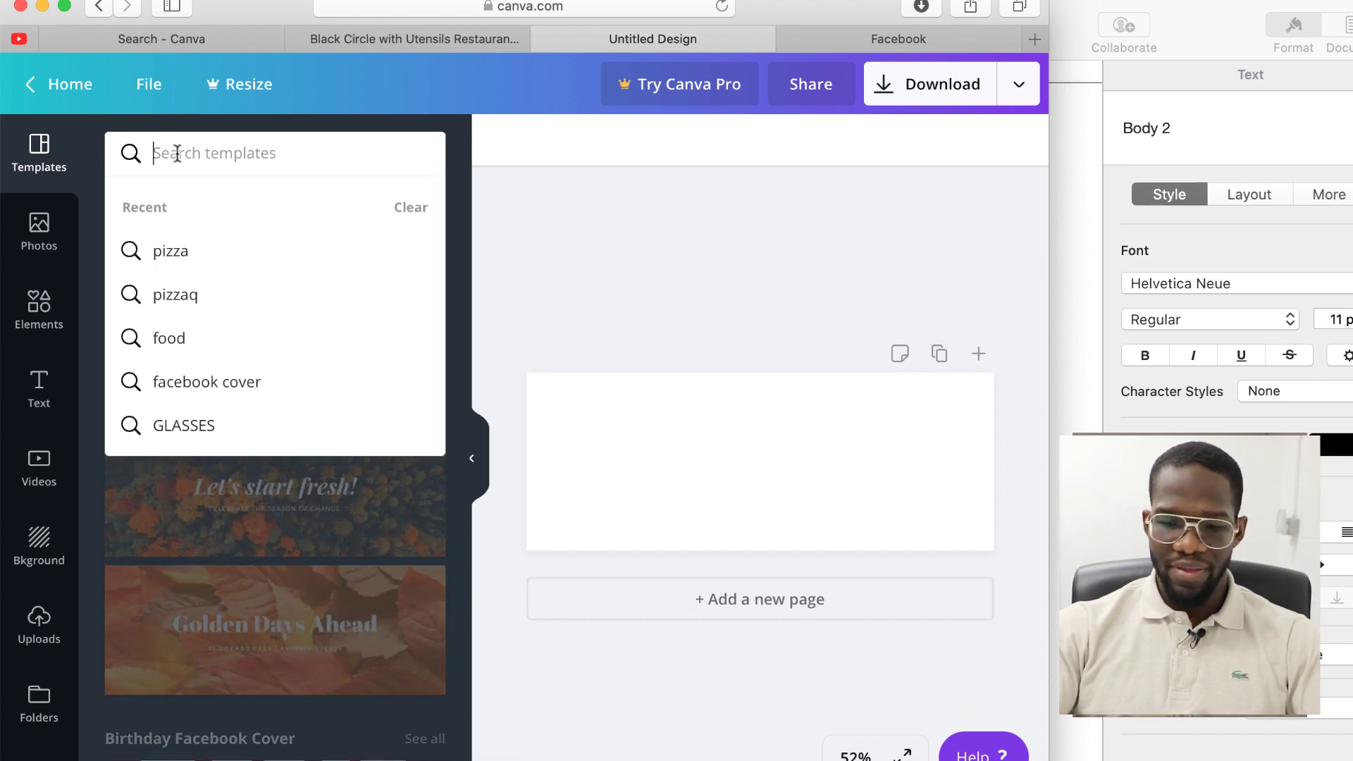
type("pizza")
key("Return")
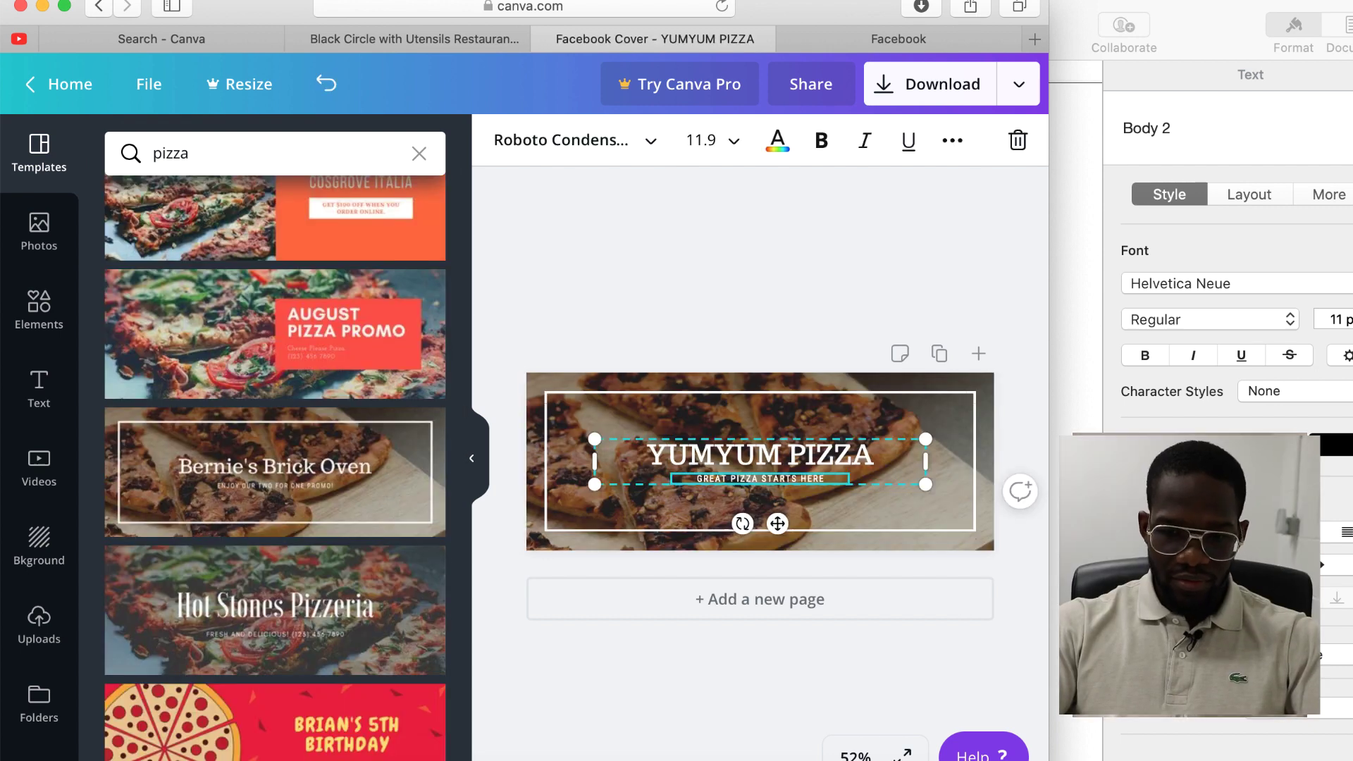
Download the pizza cover as a PNG and try to upload YUMYUM PIZZA.png on Facebook in the Page's cover photo setup
left_click(931, 98)
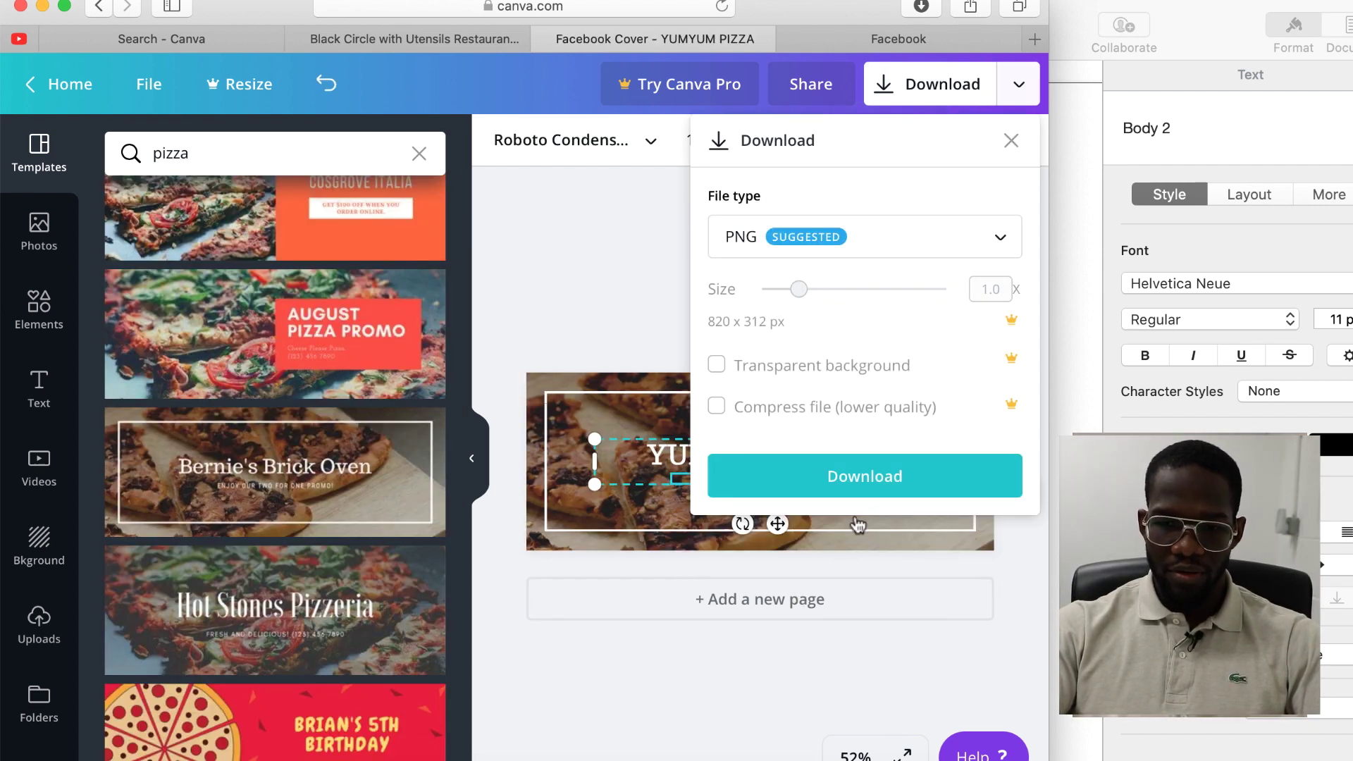
left_click(860, 527)
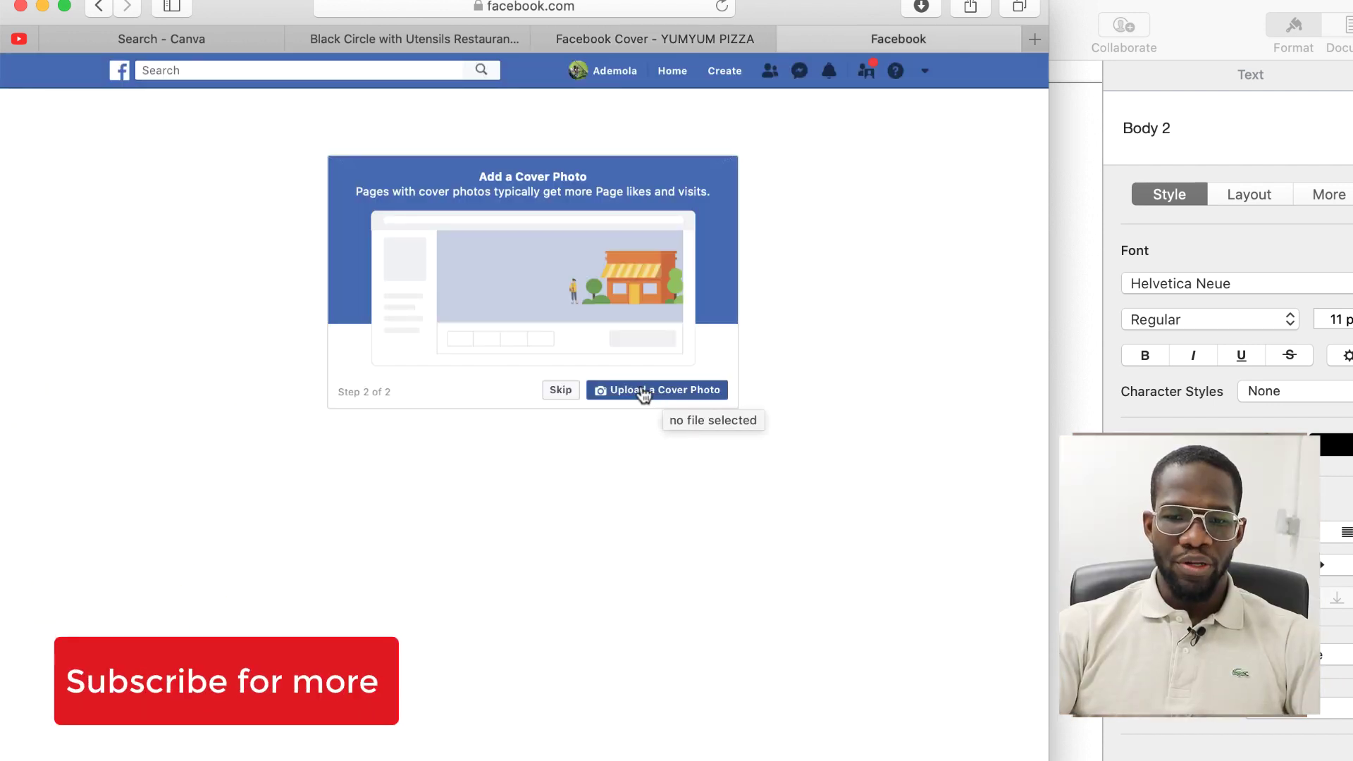
left_click(653, 391)
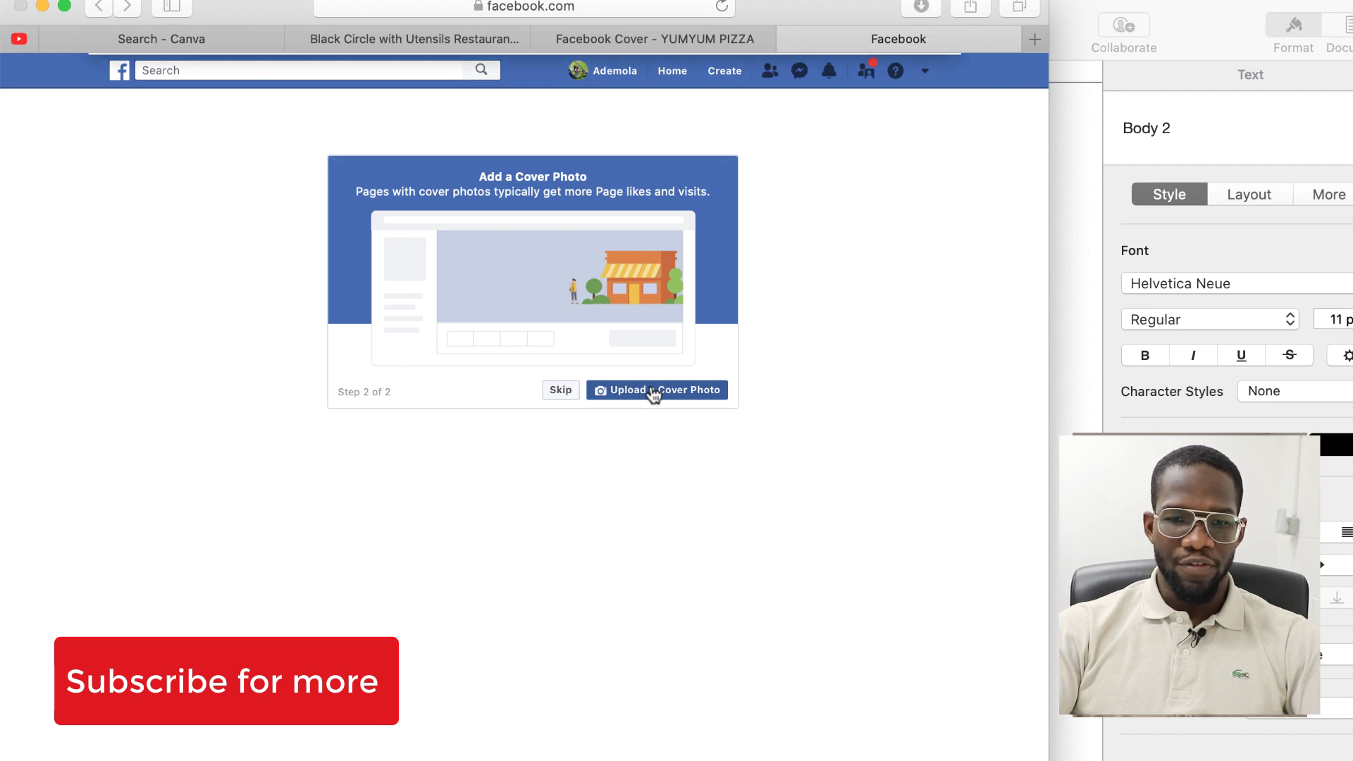
left_click(577, 184)
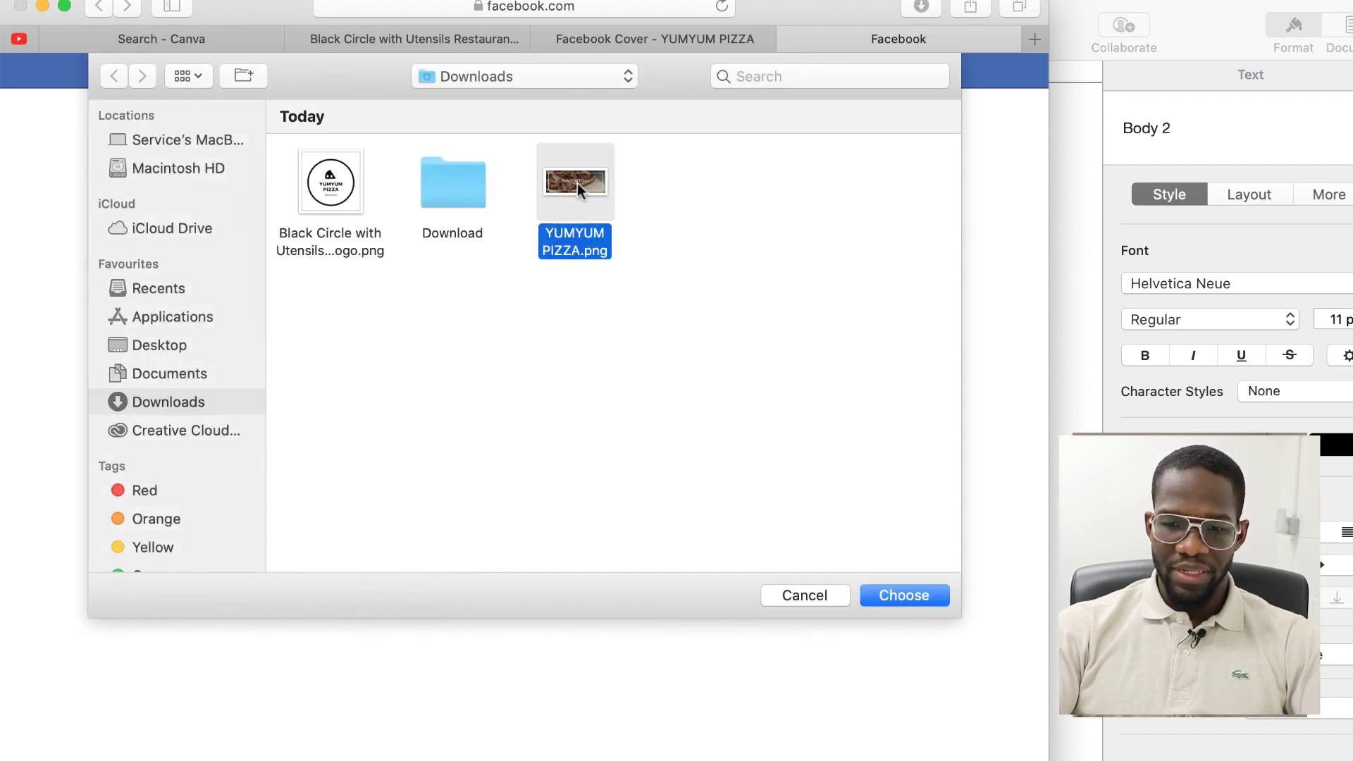
double_click(577, 183)
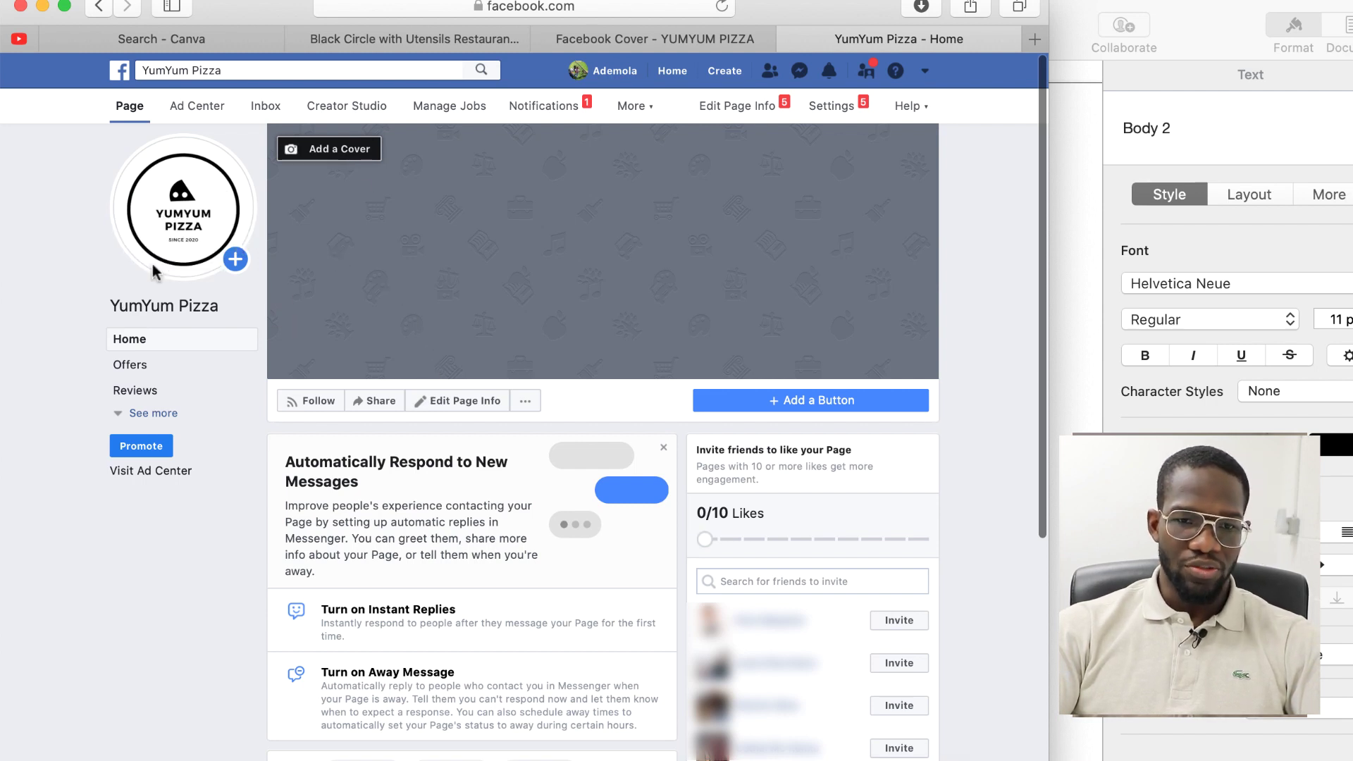
Upload YUMYUM PIZZA.png as the cover photo from the YumYum Pizza Page itself and save it
left_click(351, 155)
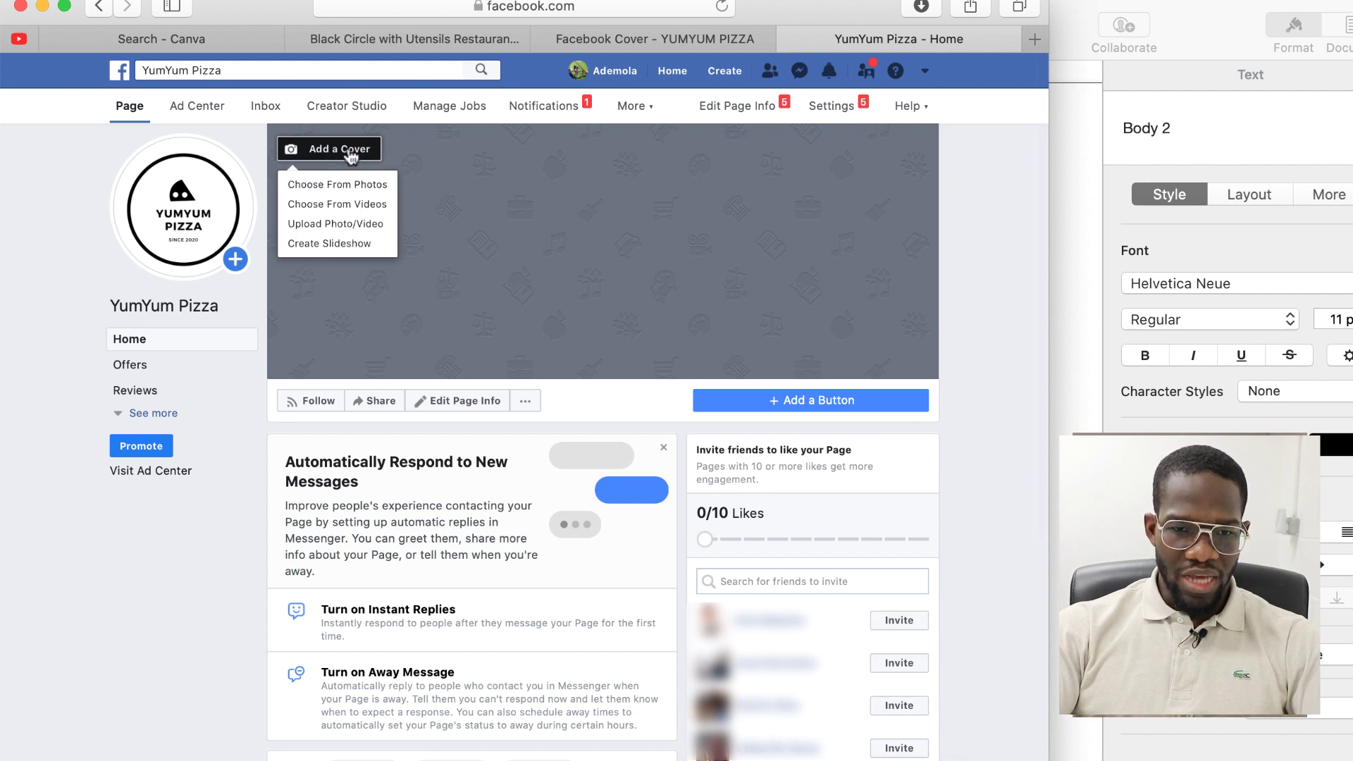
left_click(347, 225)
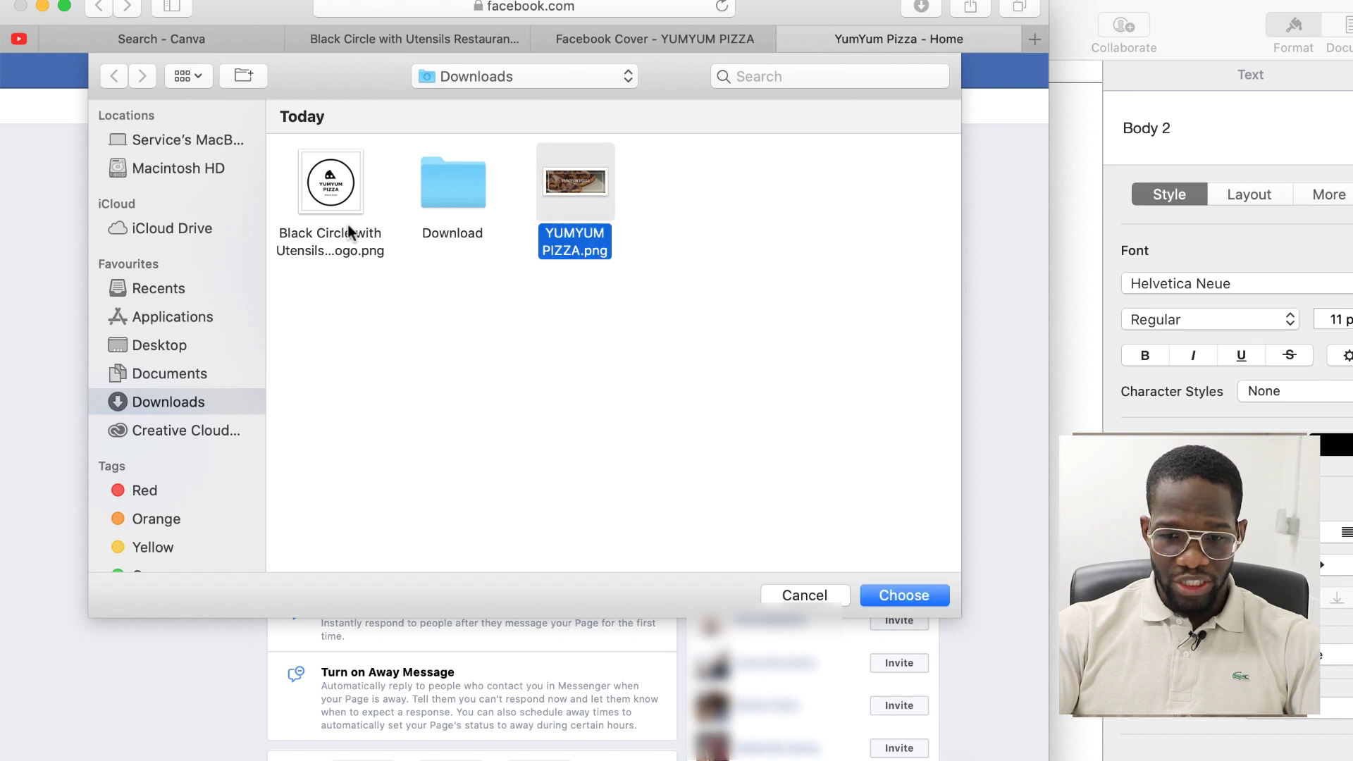
key("Return")
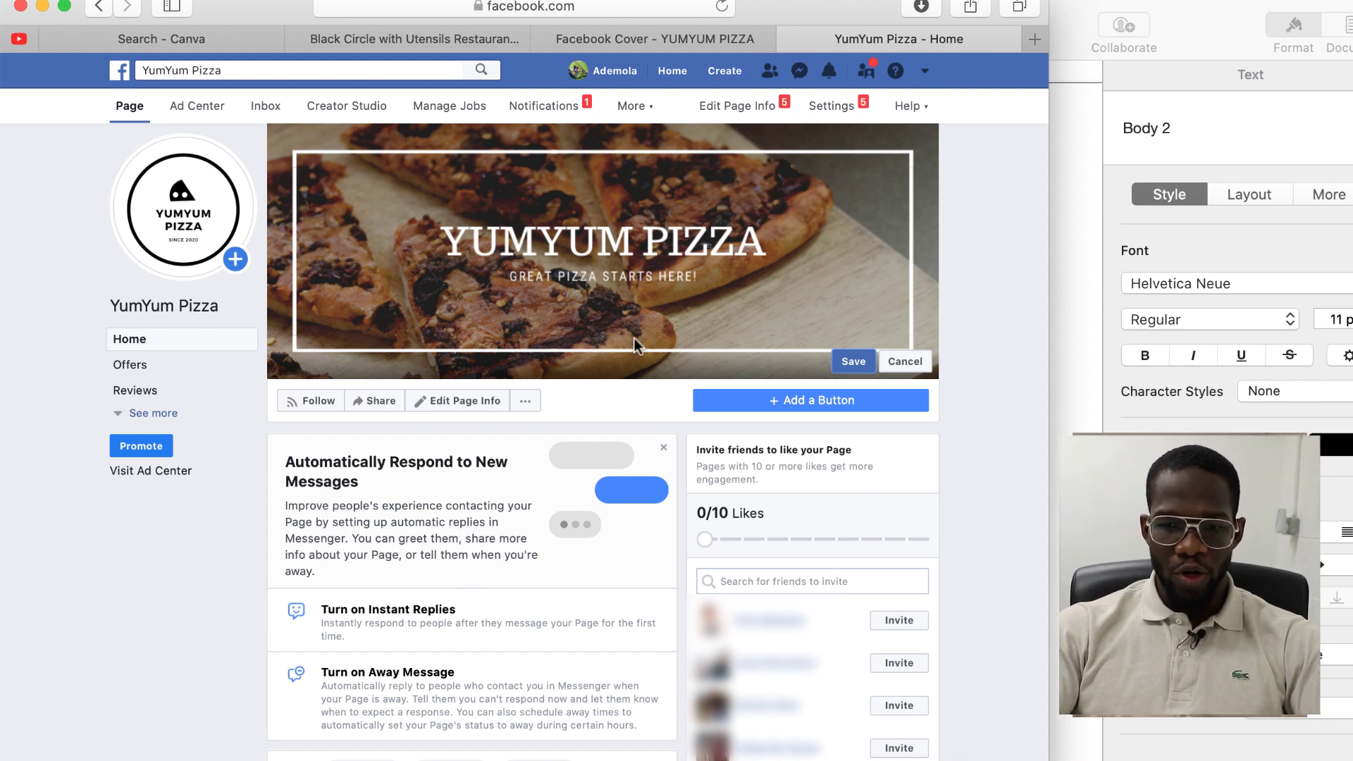
left_click(854, 362)
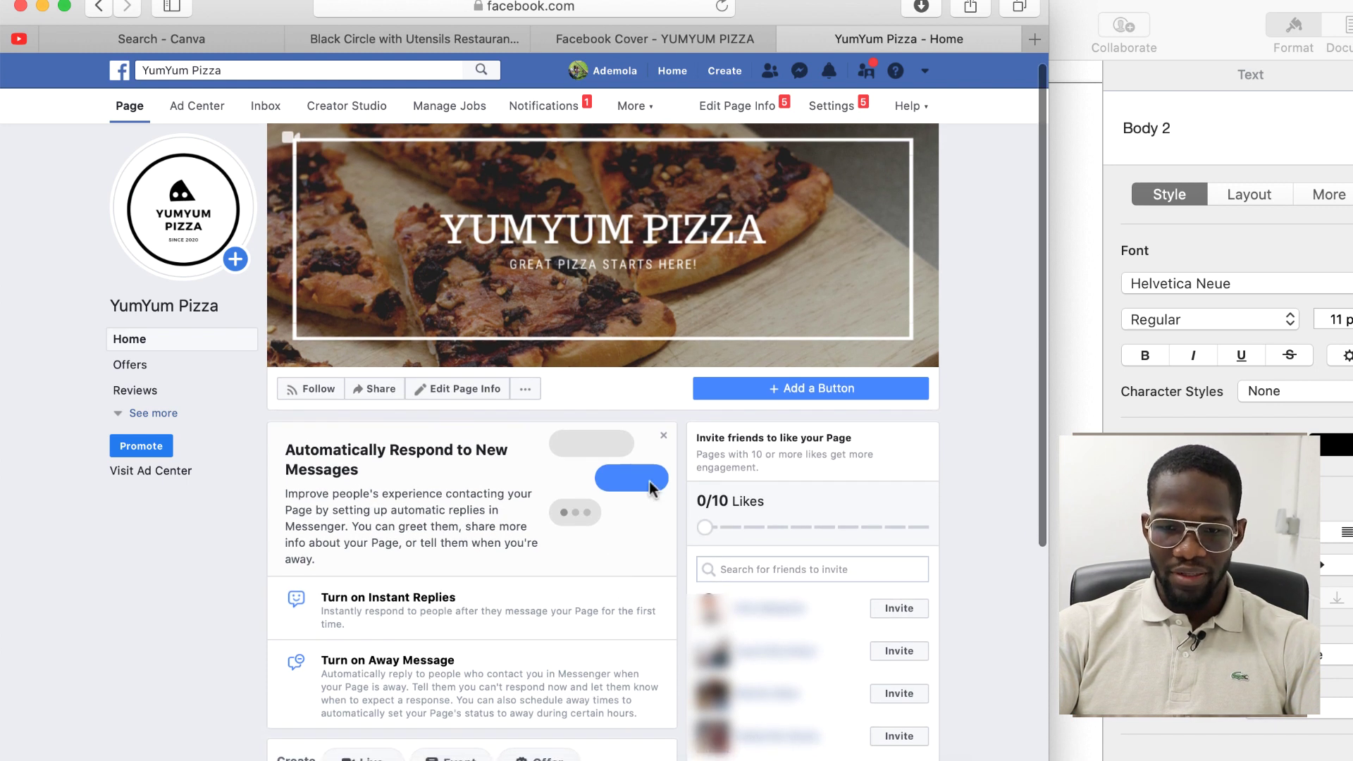
Start adding a button to the Page, review the contact, learn-more and shop options, and choose Contact Us as the button
left_click(815, 392)
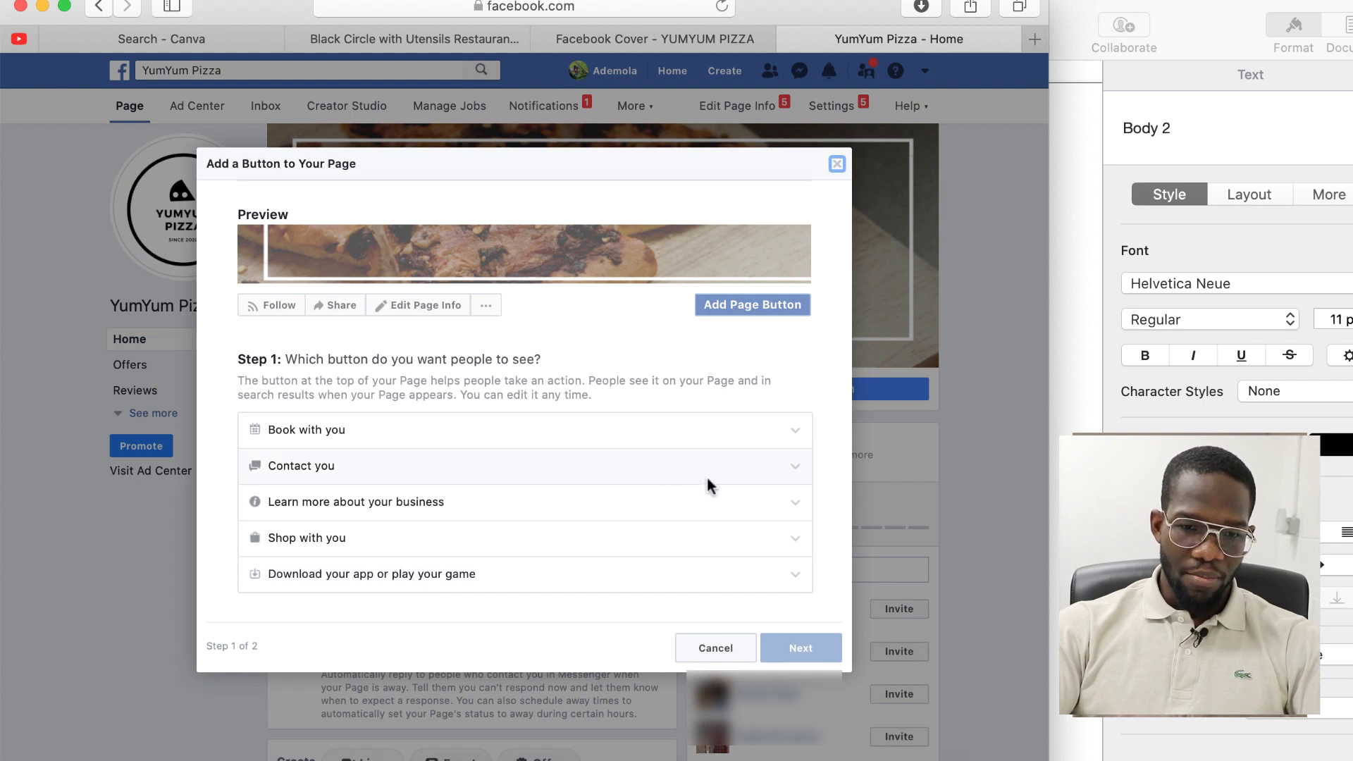
left_click(795, 467)
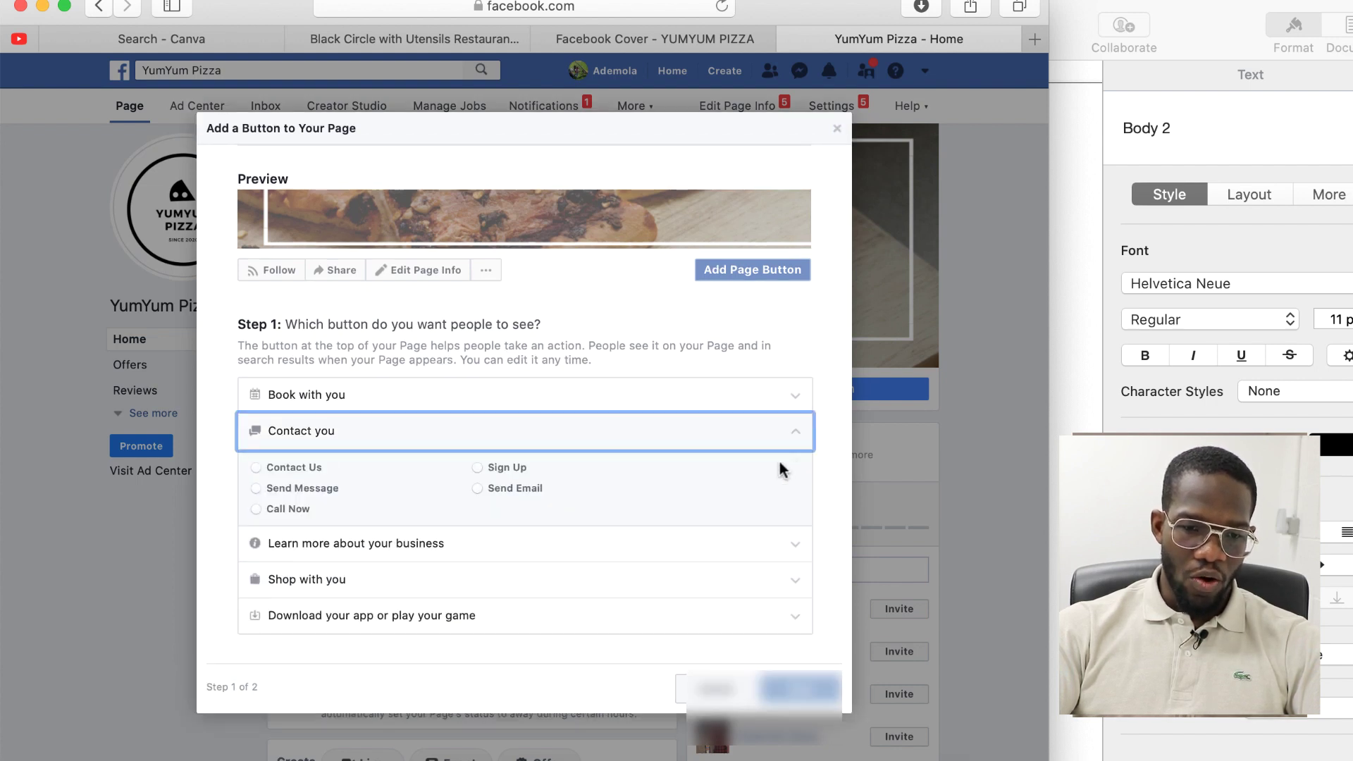
left_click(702, 546)
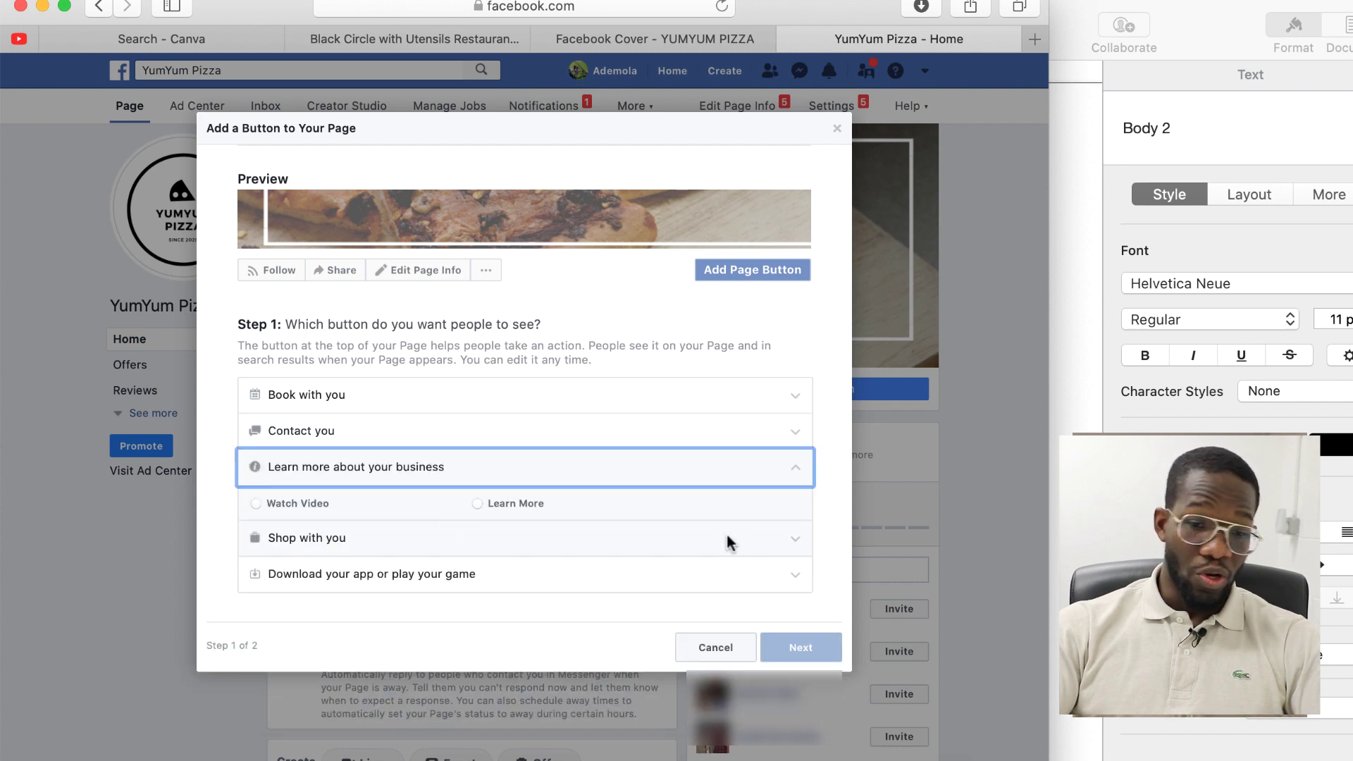
left_click(743, 538)
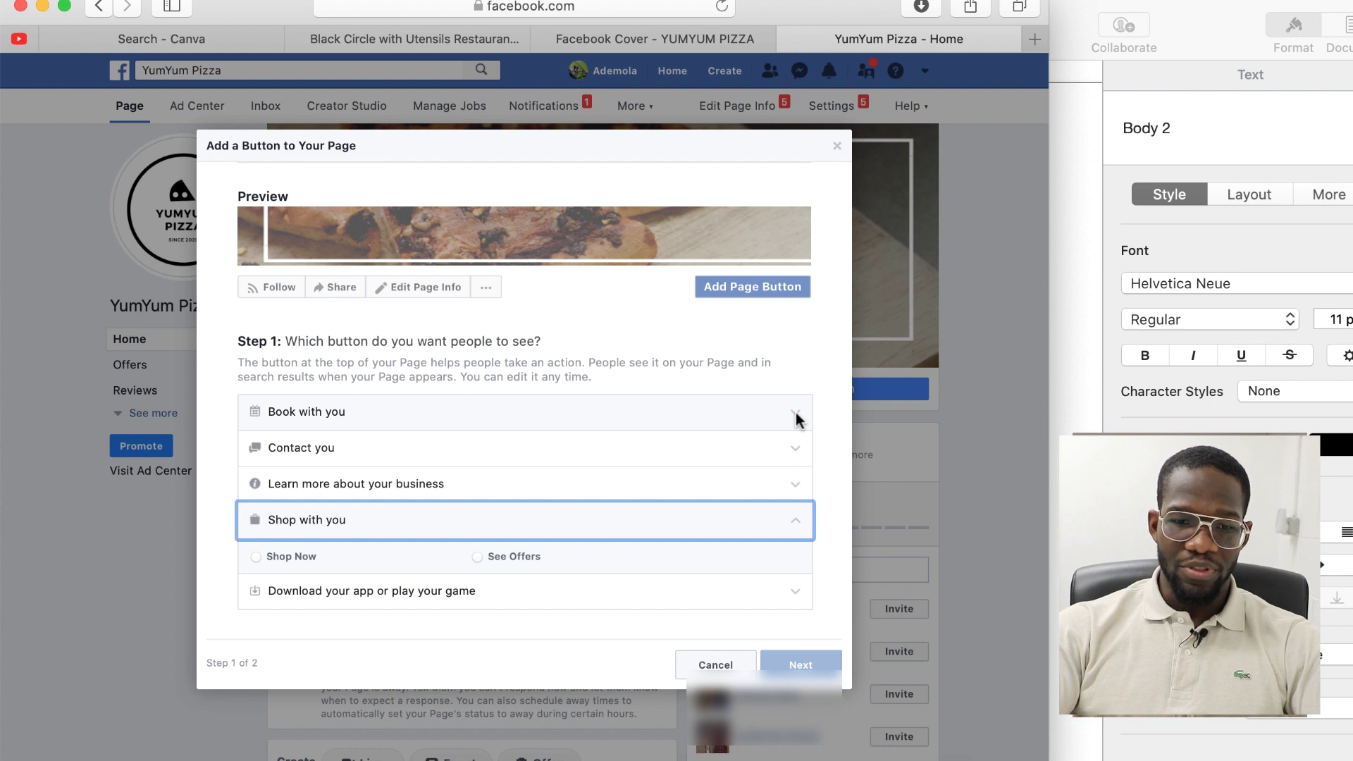
left_click(794, 447)
left_click(255, 467)
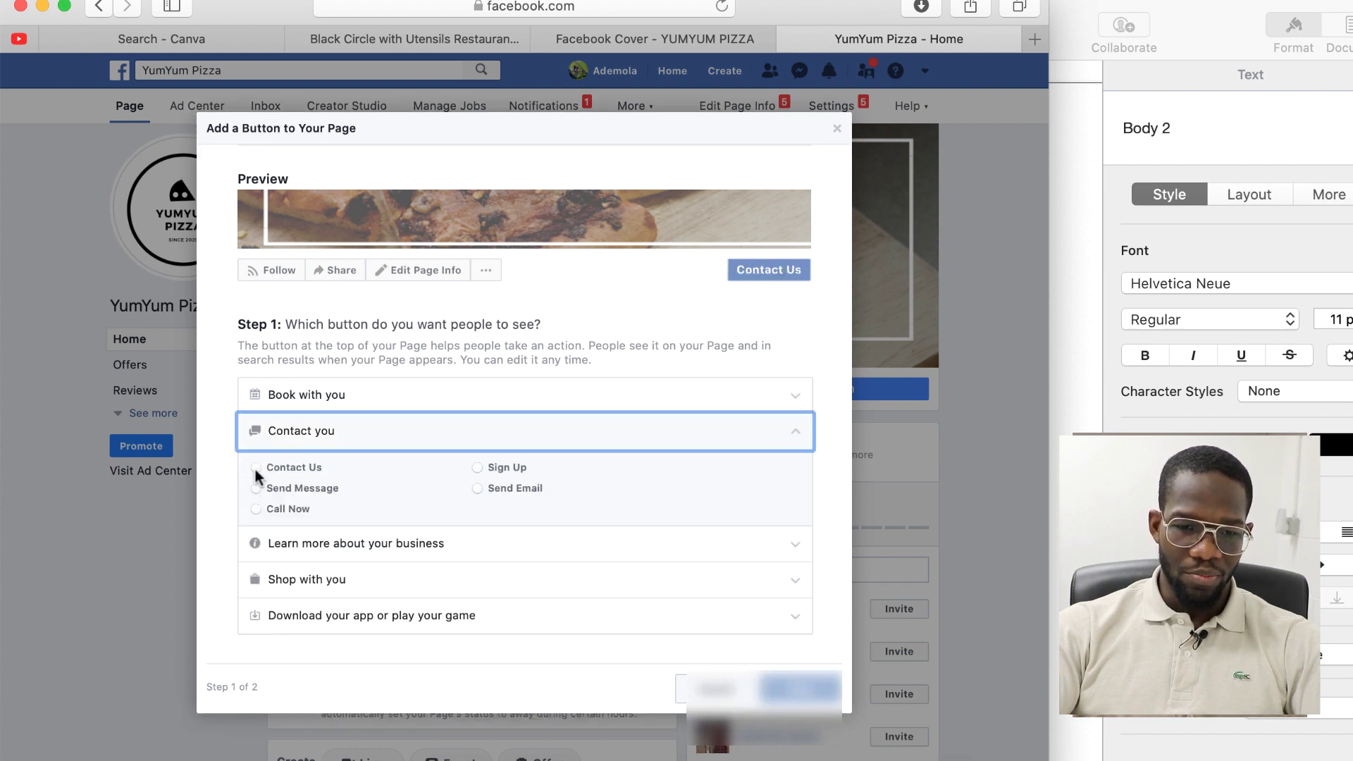
left_click(814, 697)
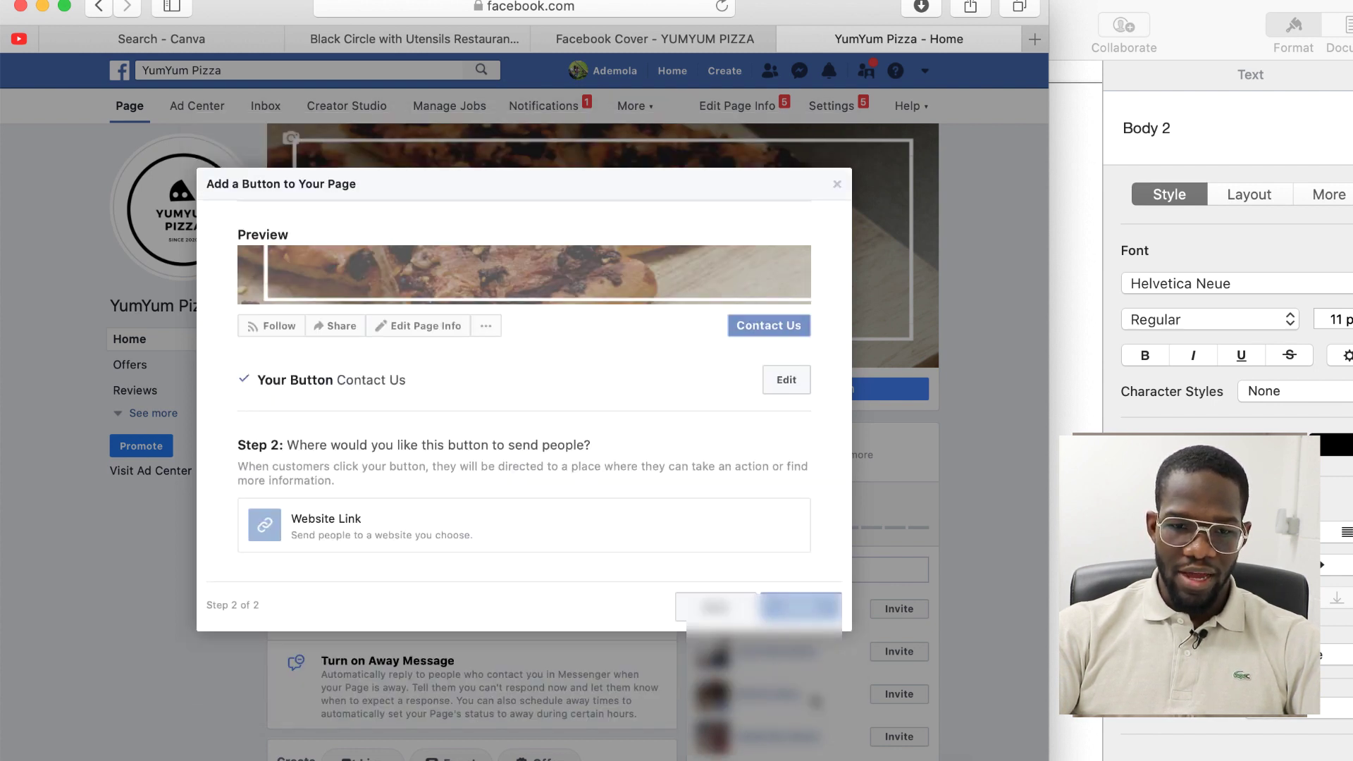
Link the Contact Us button to the website yumyumpizza.com/ and finish adding it to the Page
left_click(465, 533)
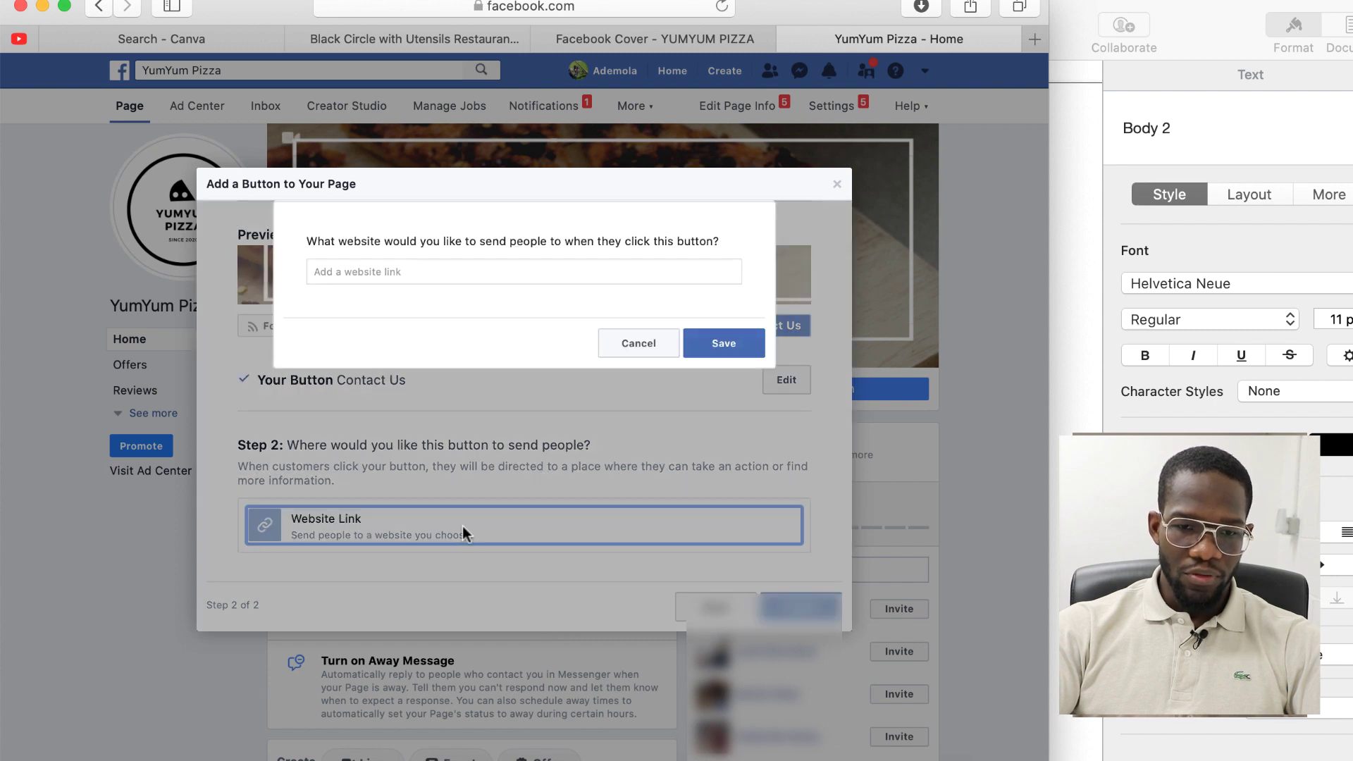
left_click(423, 268)
type("yu")
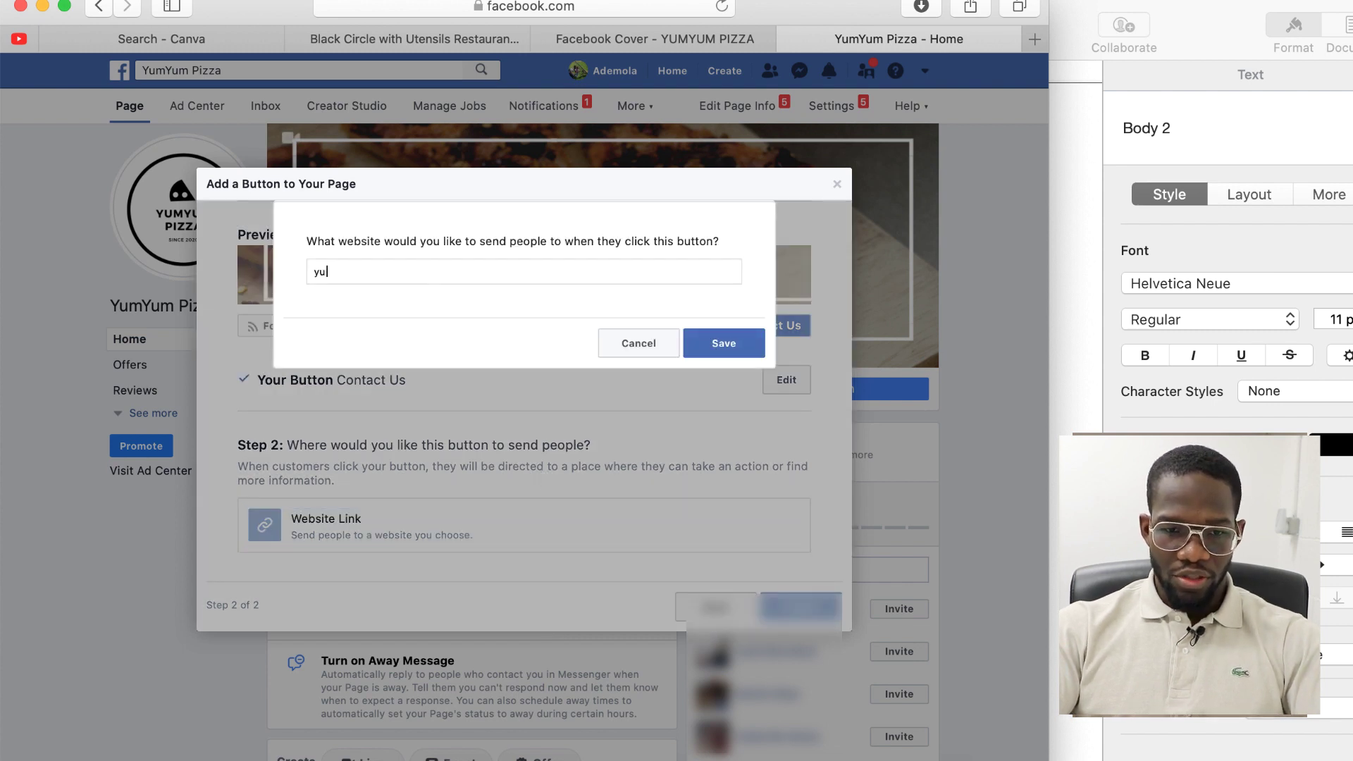
type("myu")
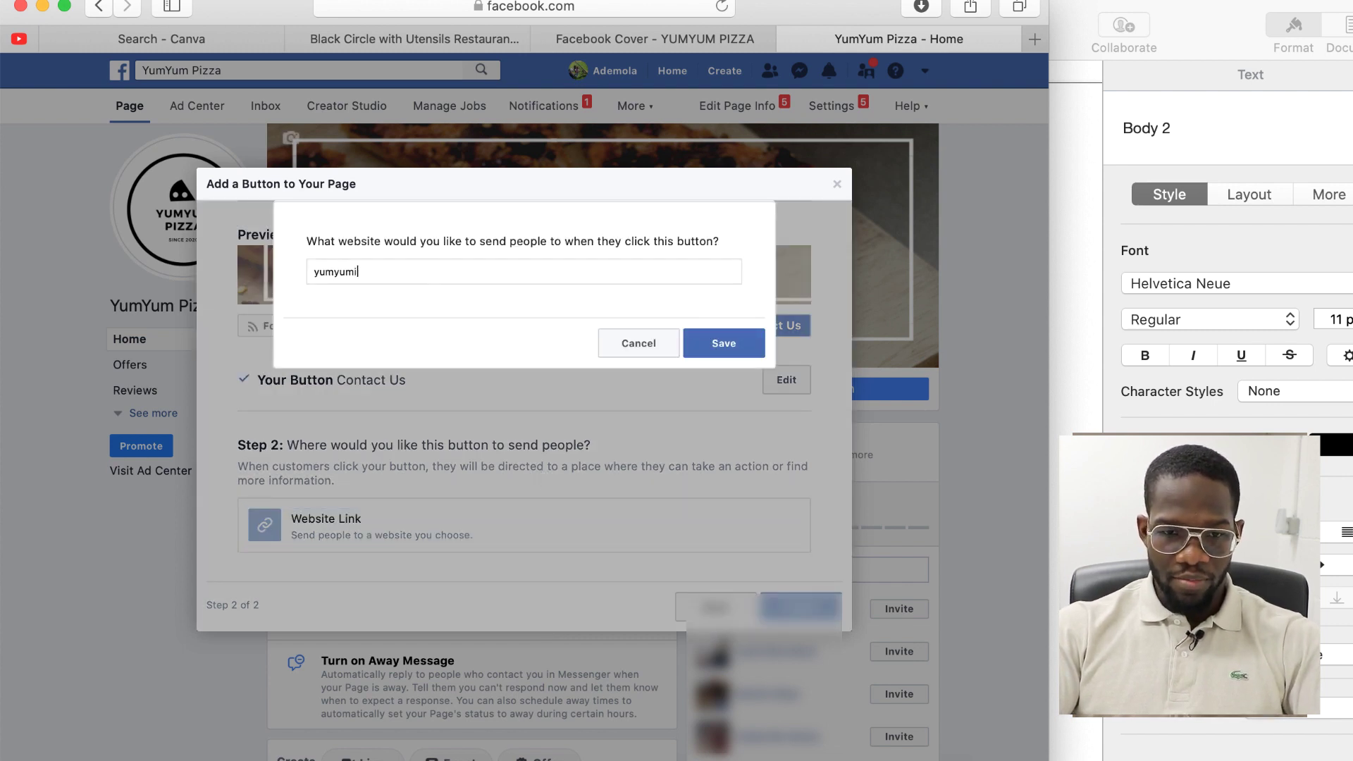
type("mpi")
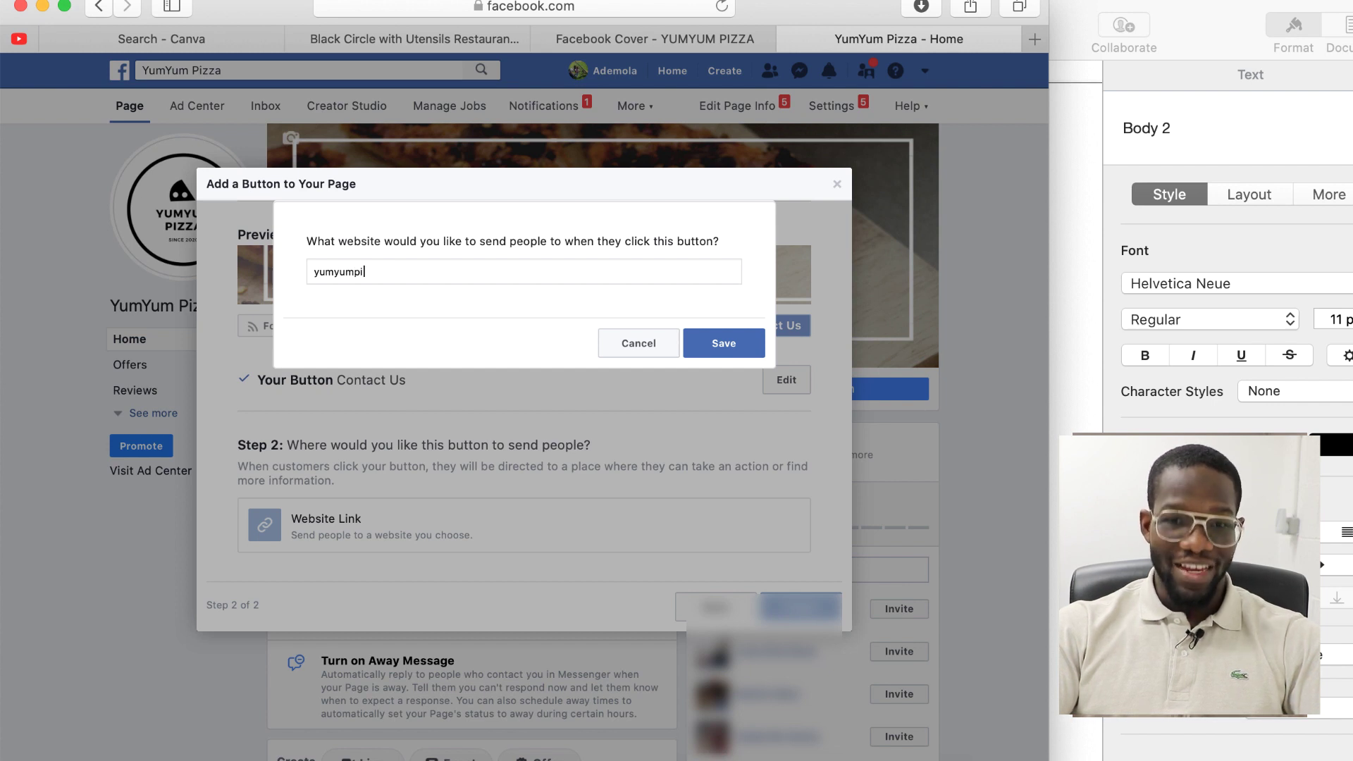
type("z")
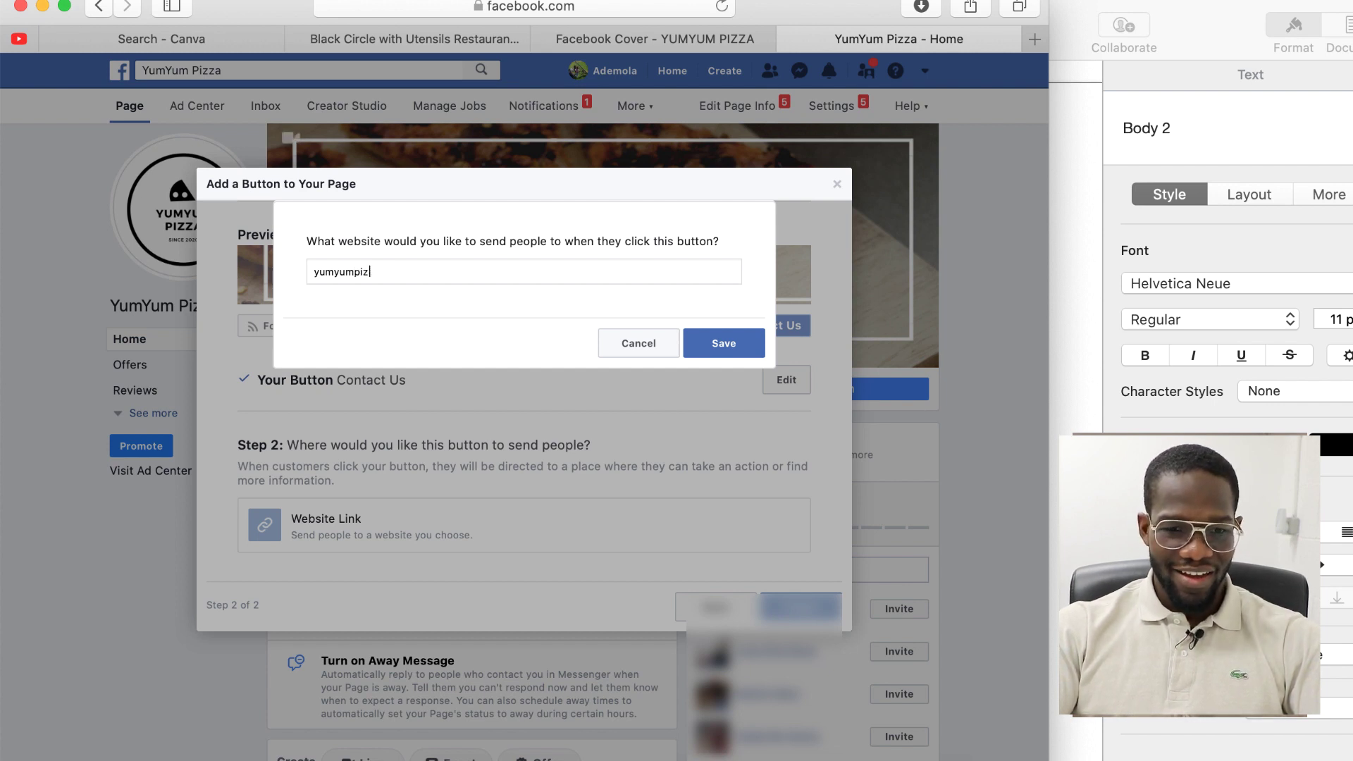
type("aa.")
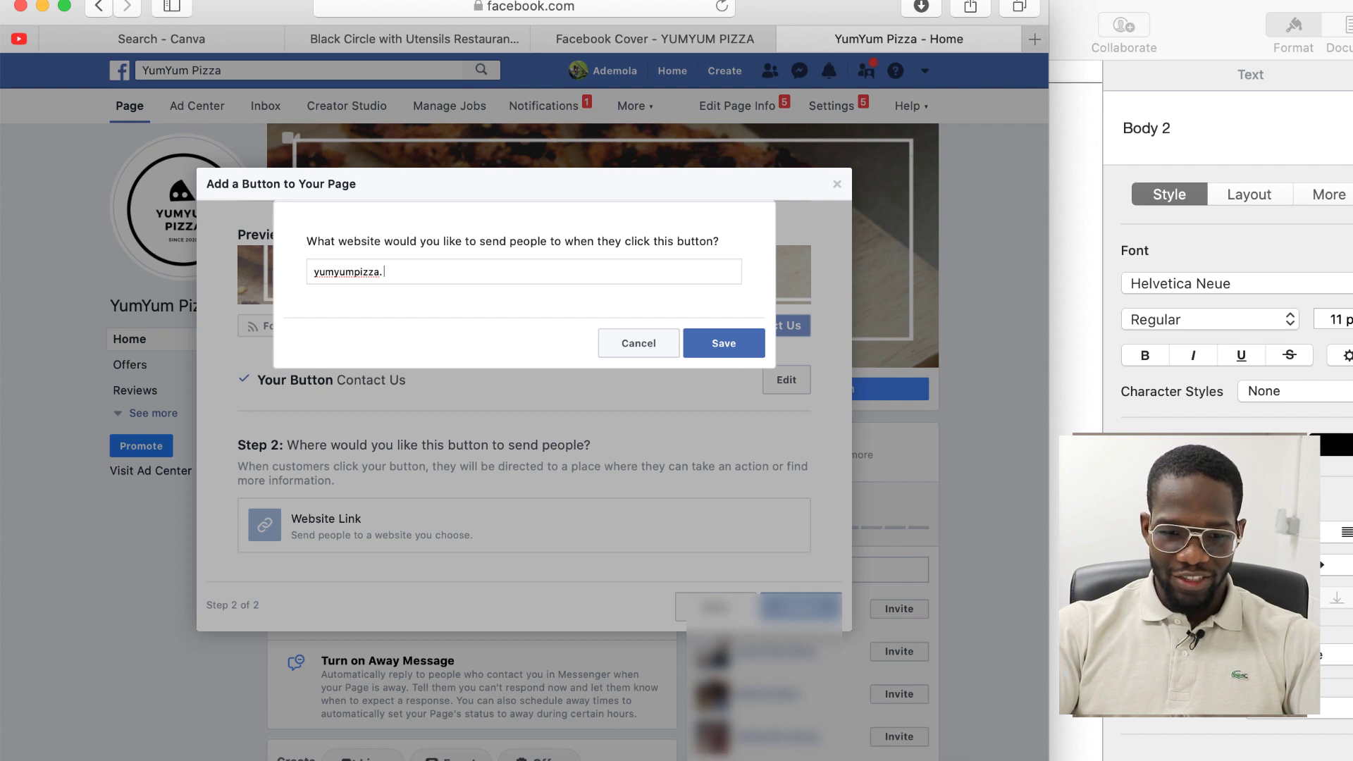
type("com/")
left_click(710, 343)
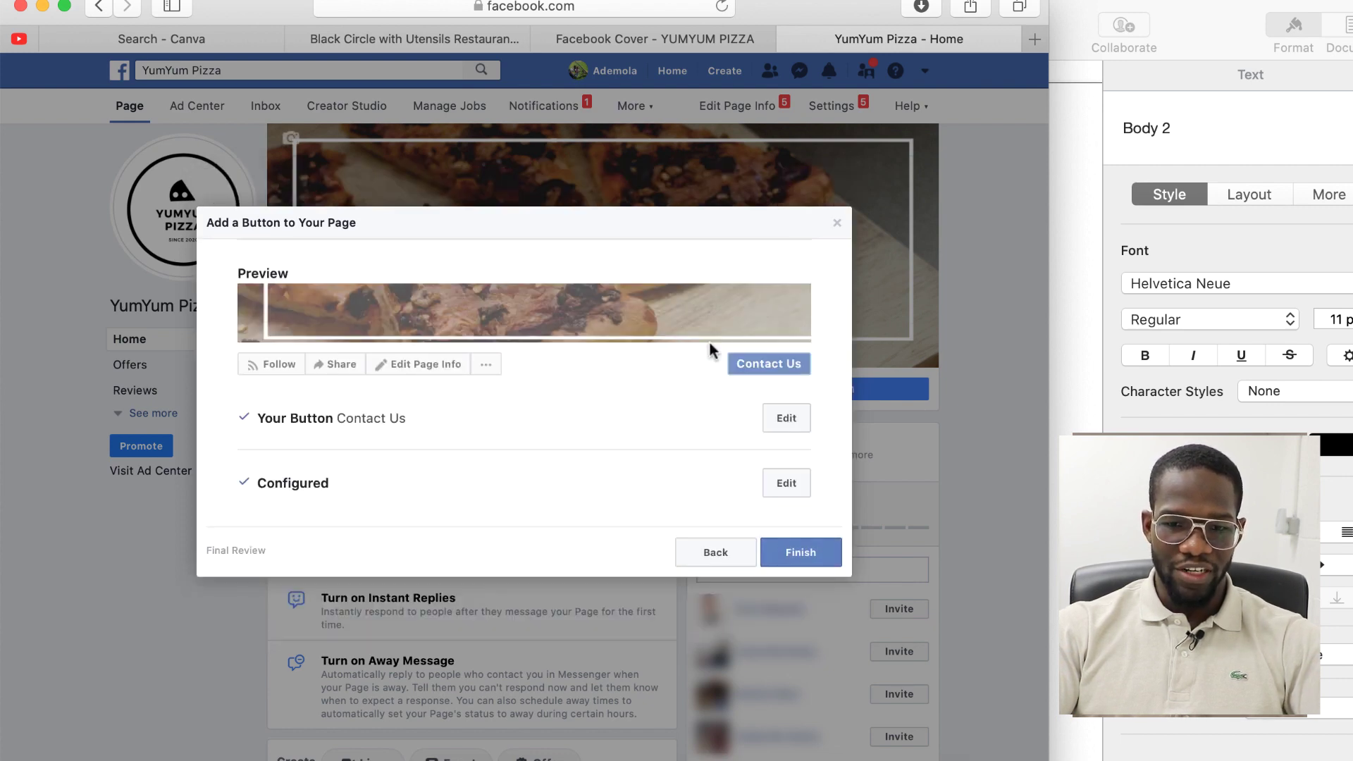
left_click(802, 555)
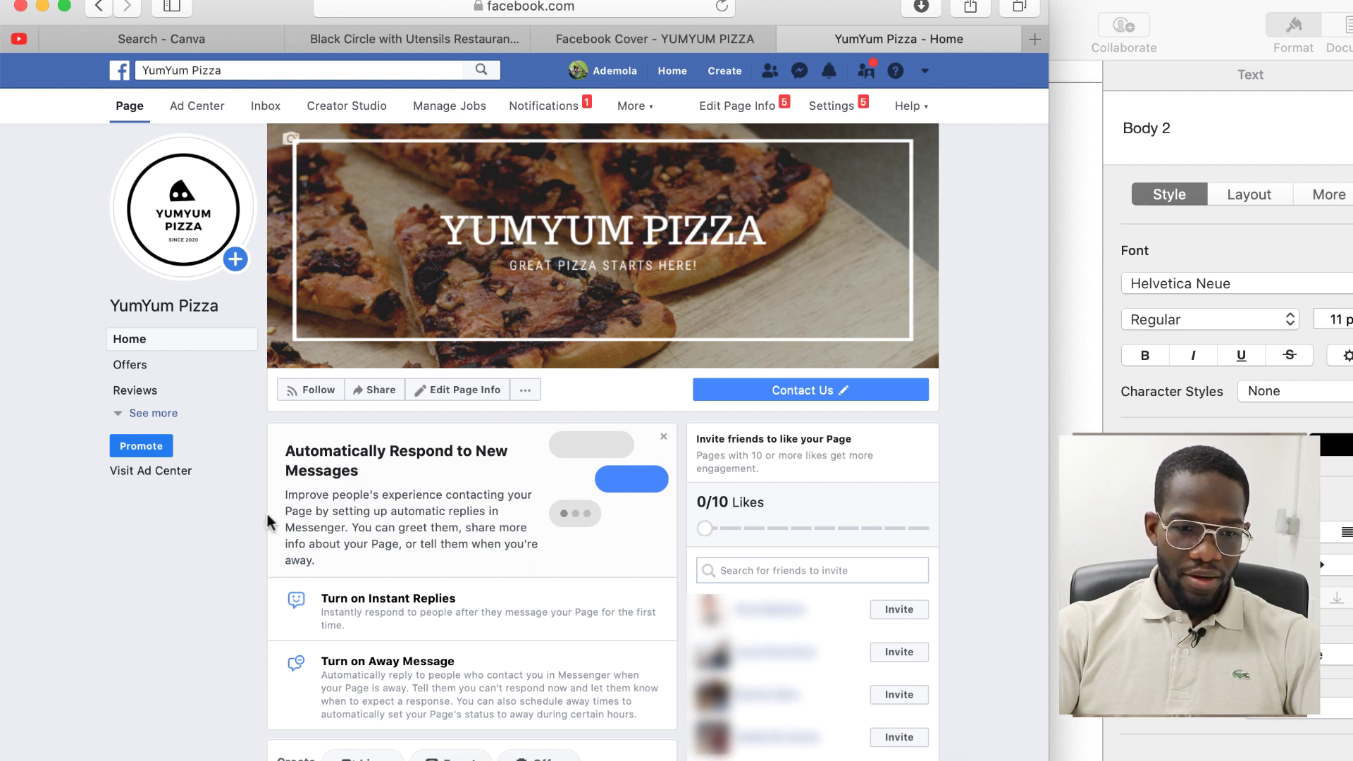
Expand the Page's full section list, and review the options in the Page's general settings
scroll(260, 534, "up", 1)
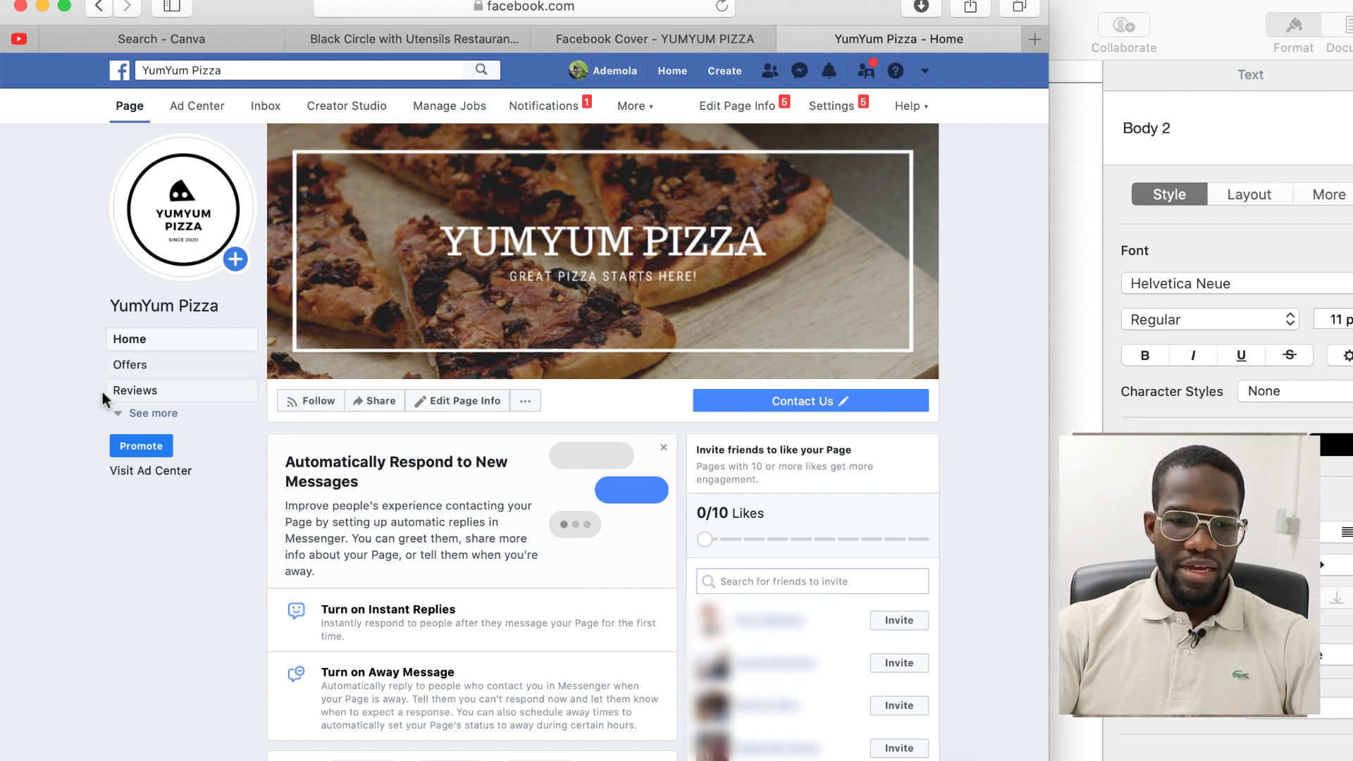
left_click(129, 415)
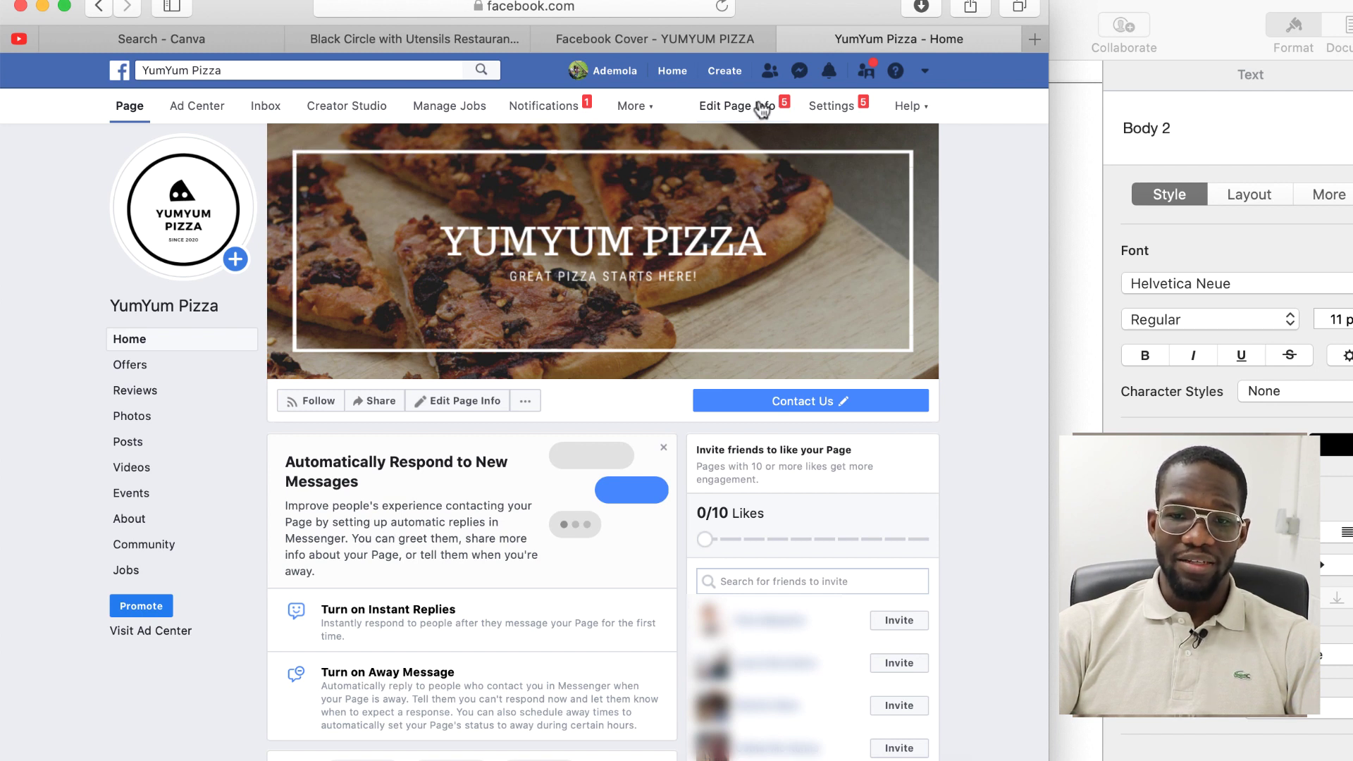
left_click(829, 109)
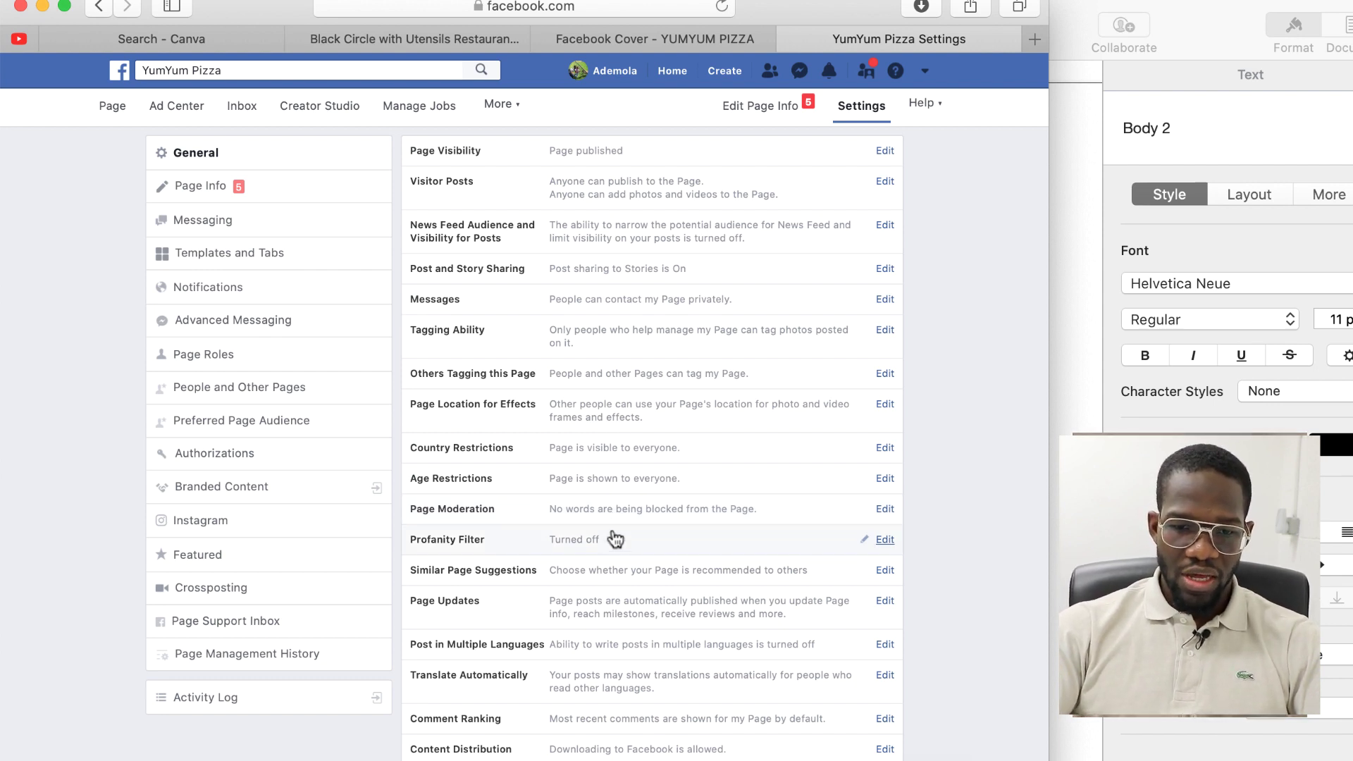
scroll(620, 581, "down", 2)
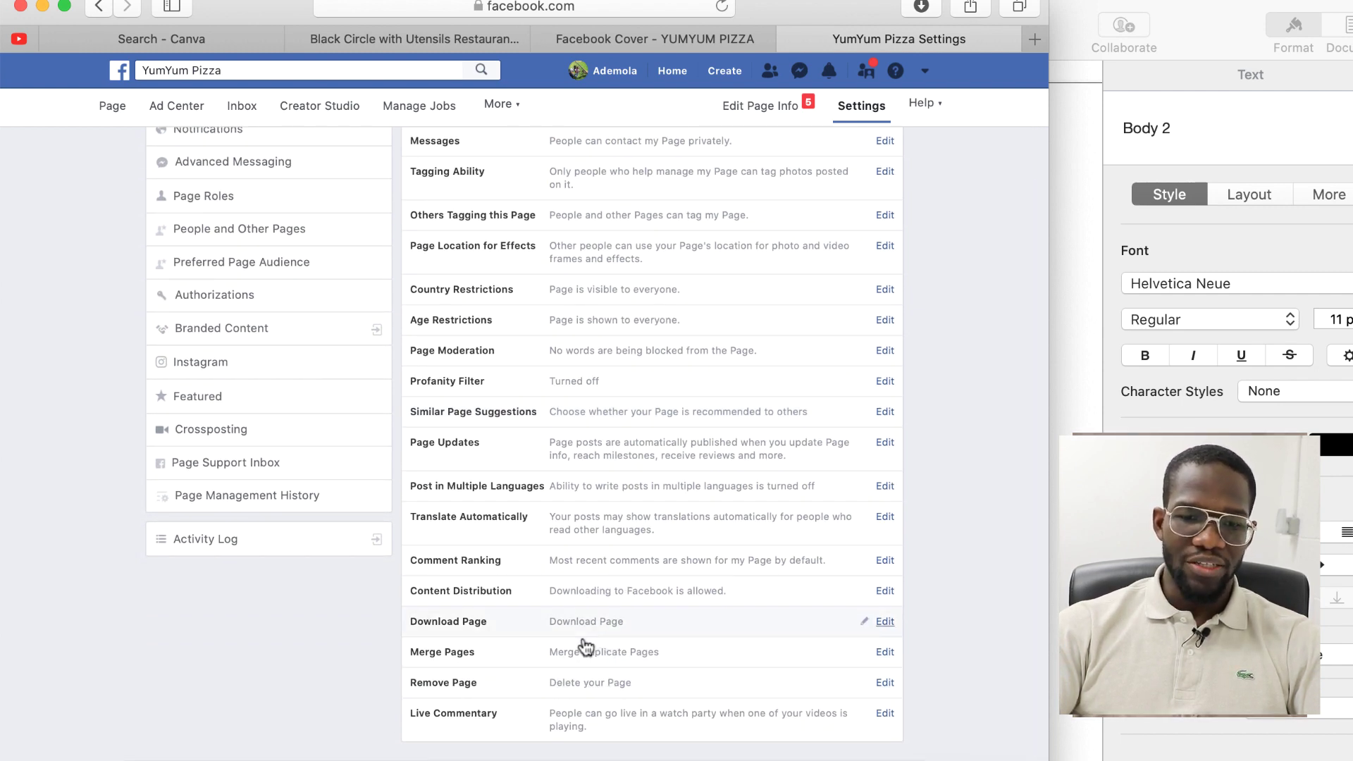
scroll(588, 687, "up", 5)
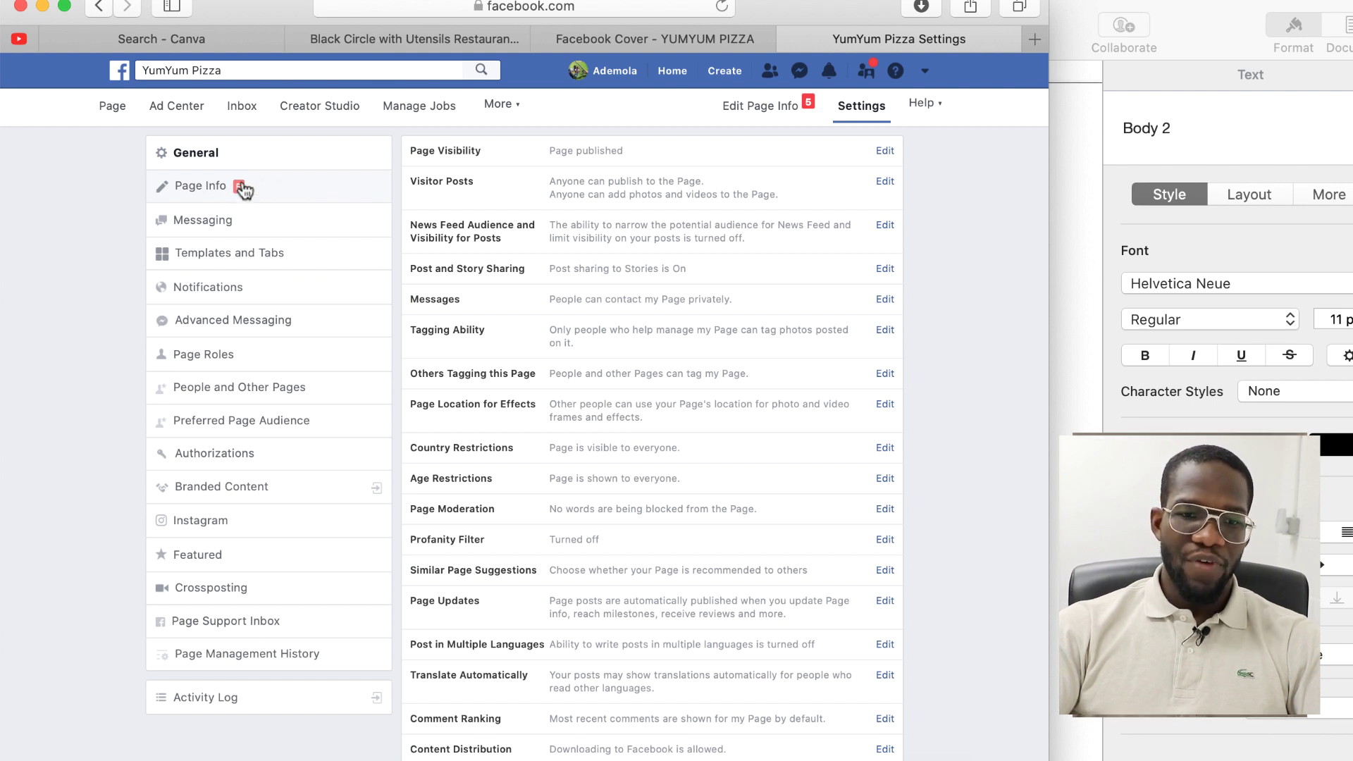
Enter the Page description "Pizza shop based in Dublin. Best pizza in town according to BBC." in the Page Info settings
left_click(210, 187)
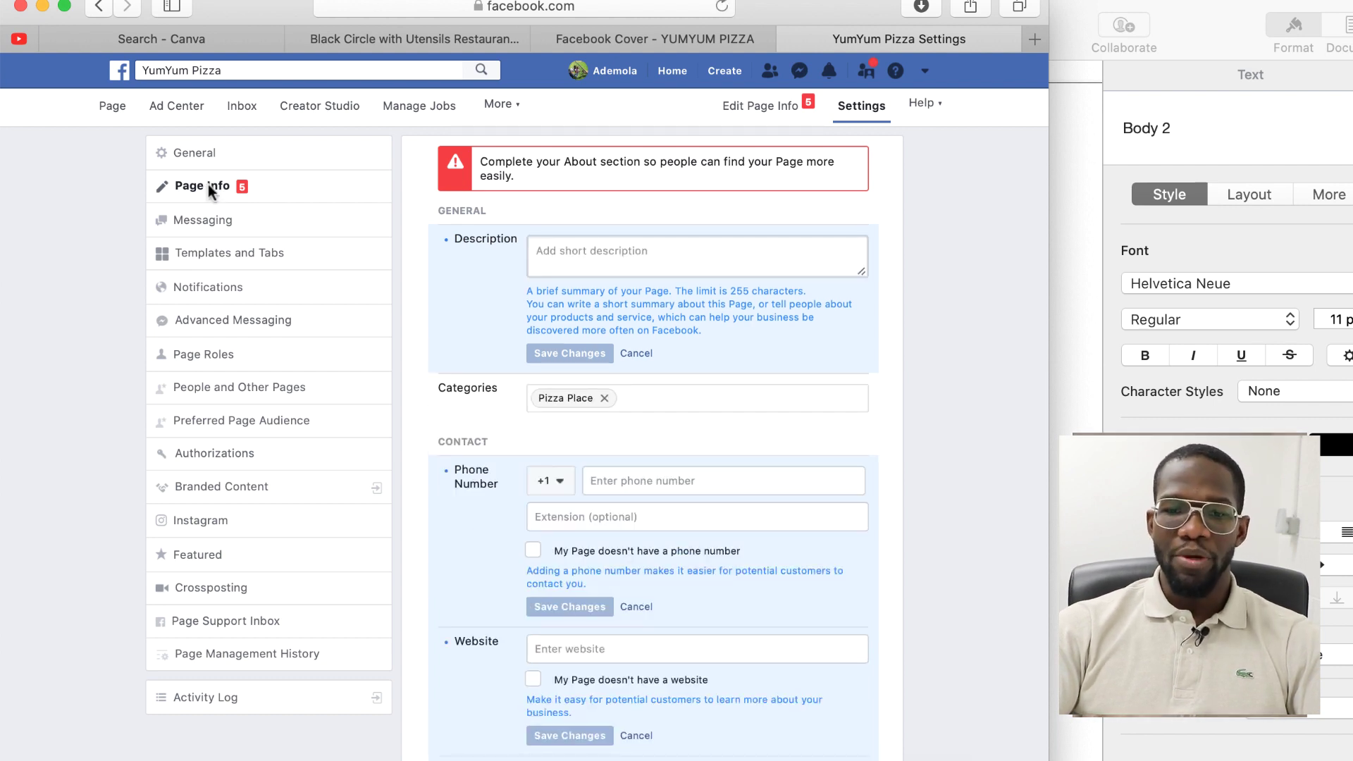
left_click(594, 250)
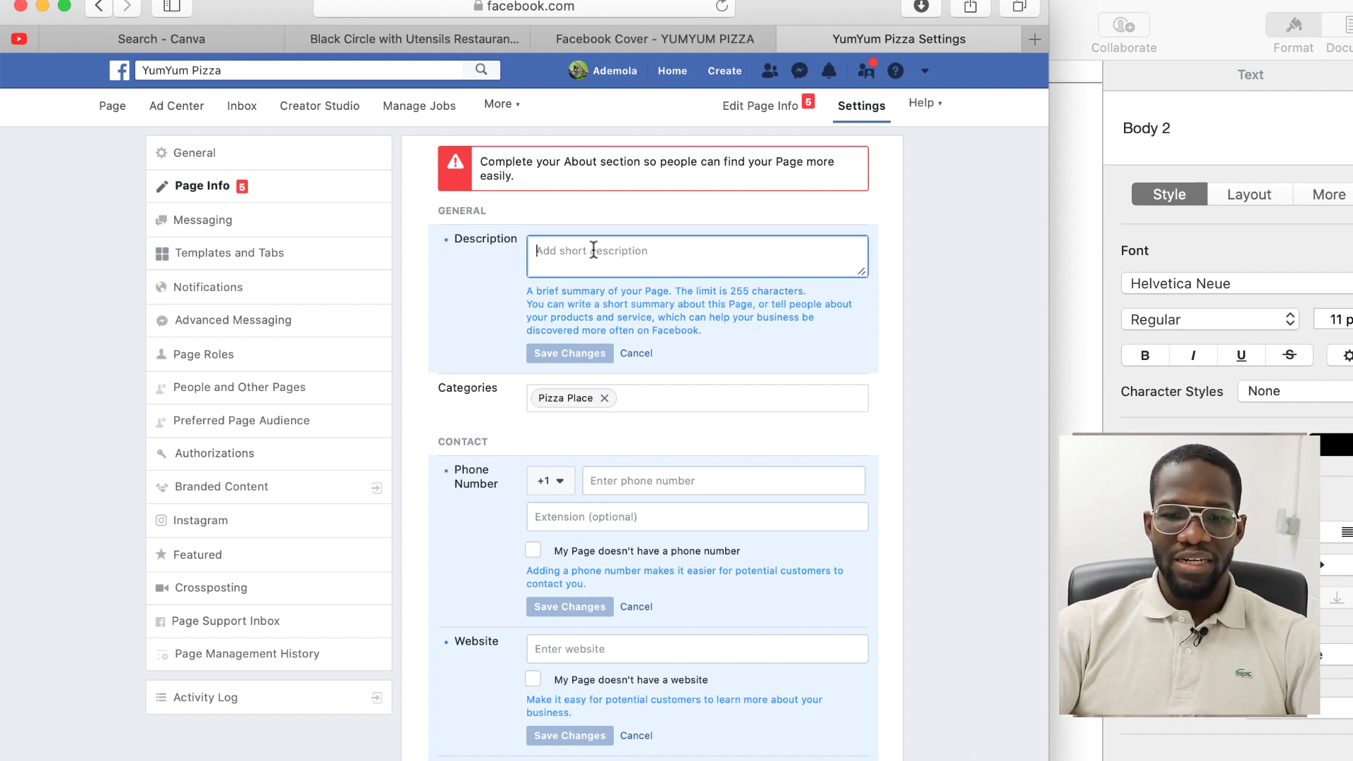
type("Pi")
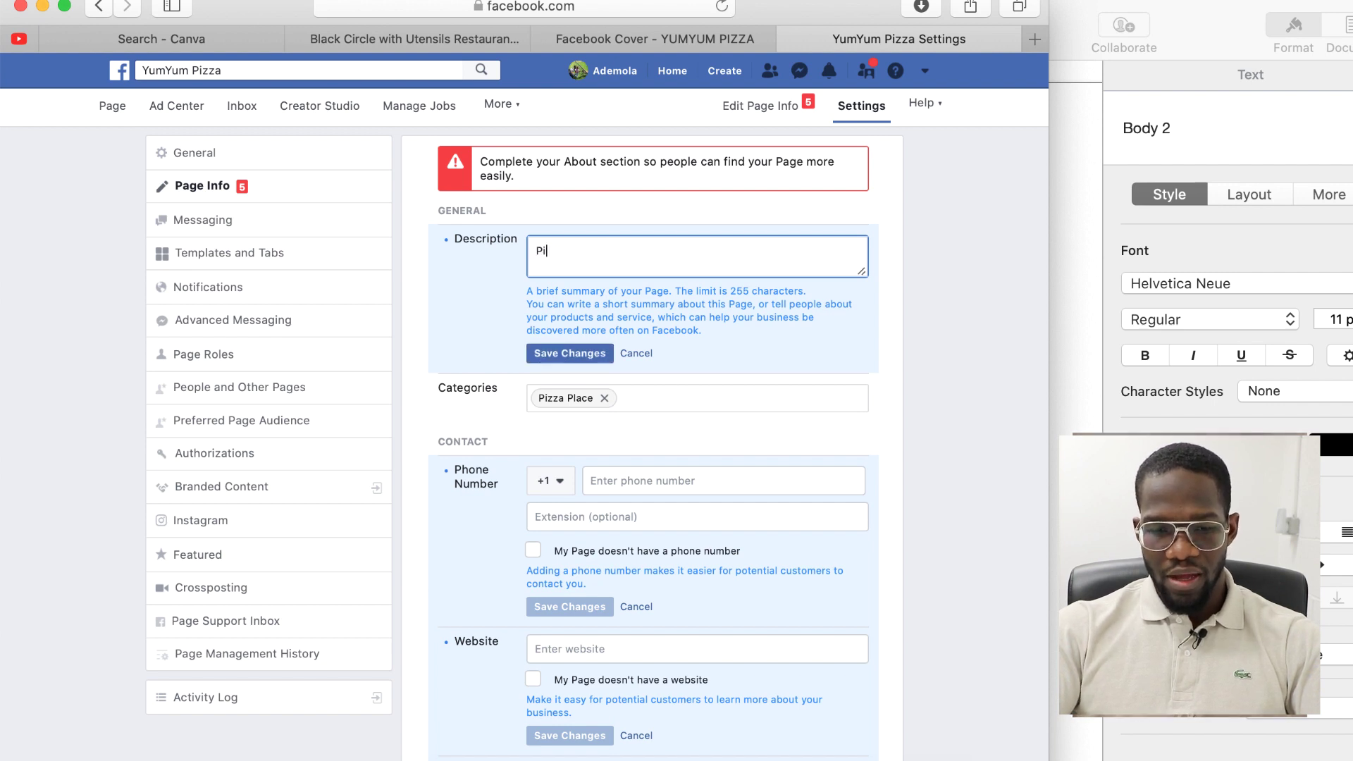
type("zza shop based in")
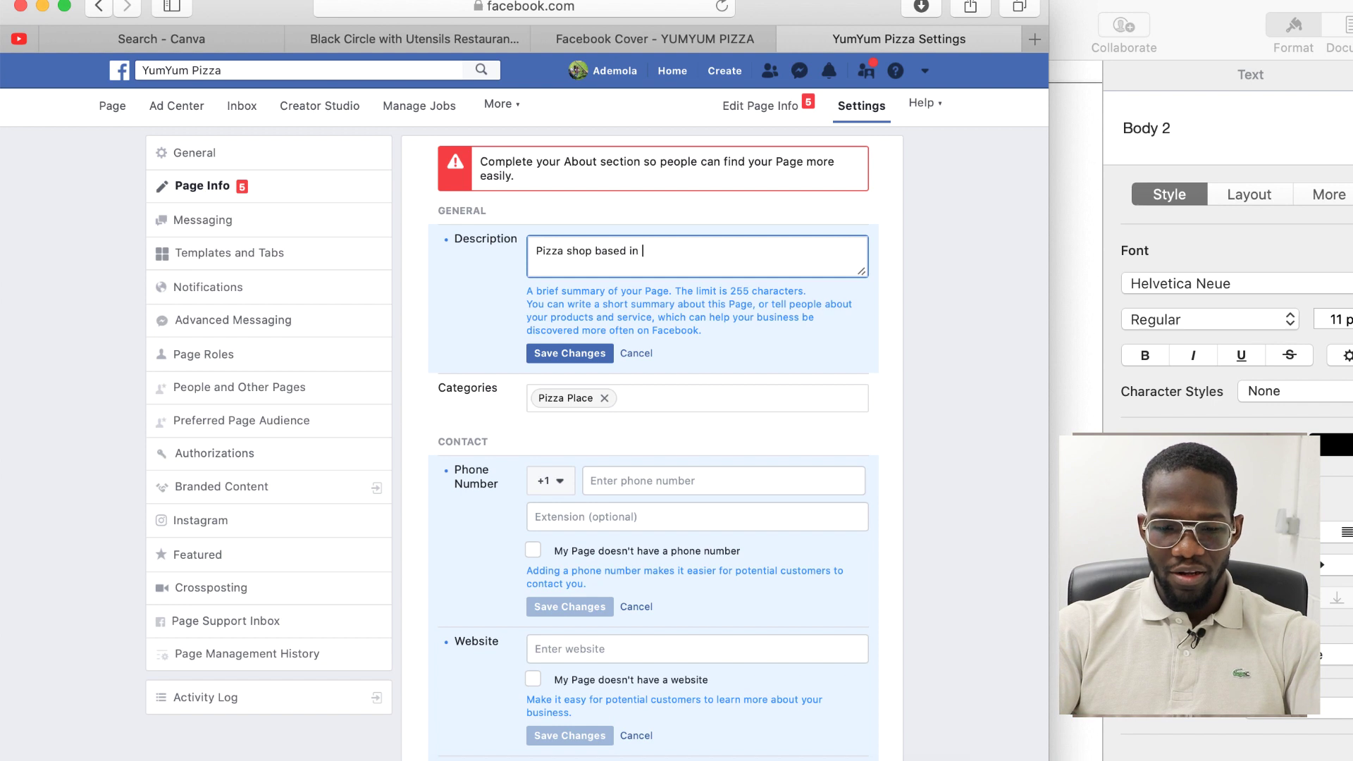
type(" Dublin. Best pizza in town according to BBC.")
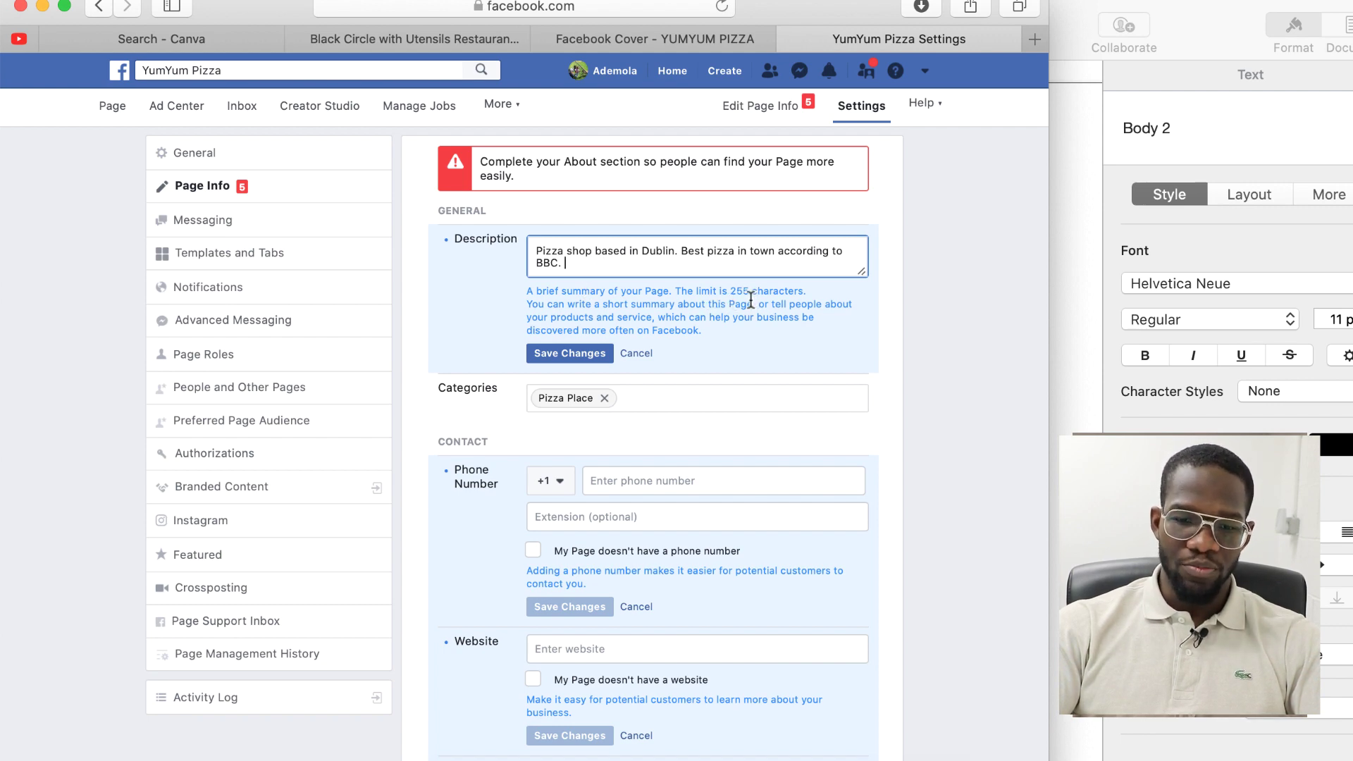
scroll(703, 400, "down", 10)
scroll(703, 399, "down", 20)
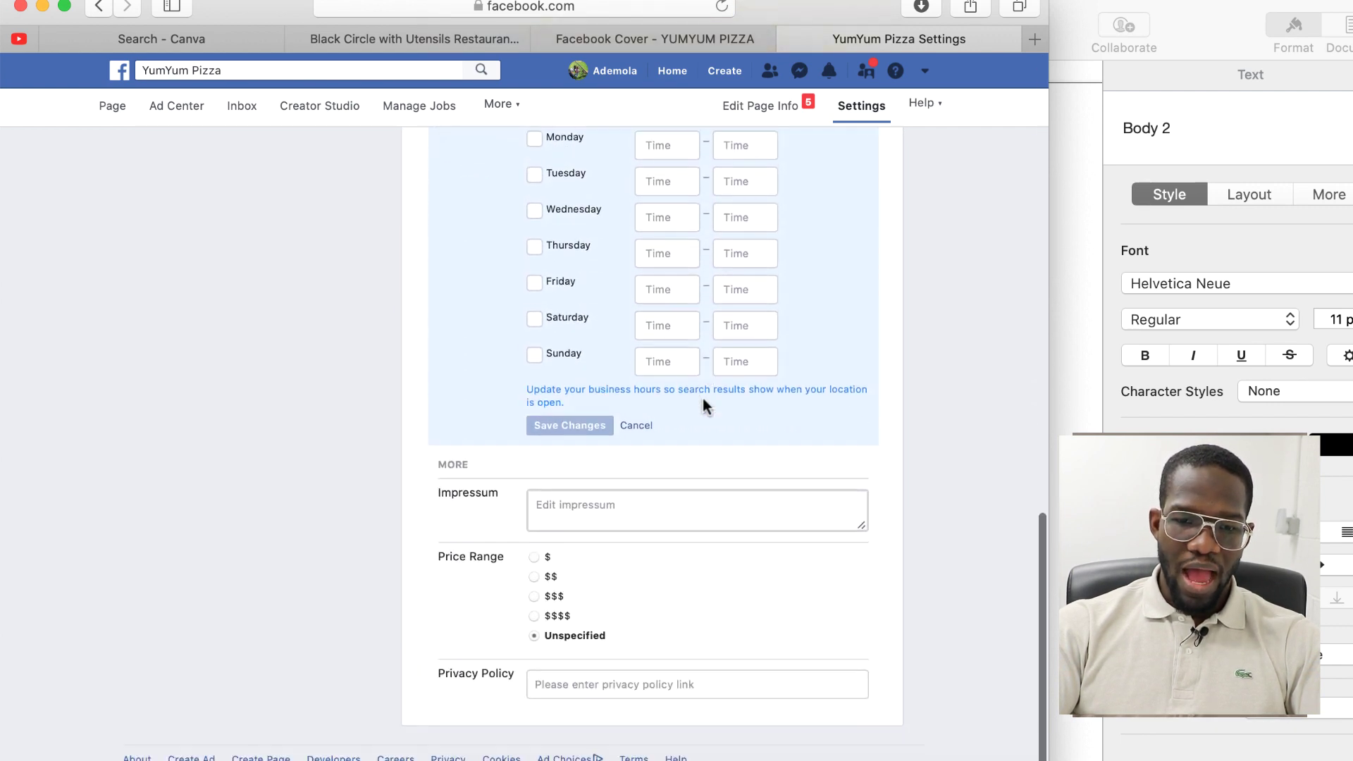
scroll(703, 399, "up", 20)
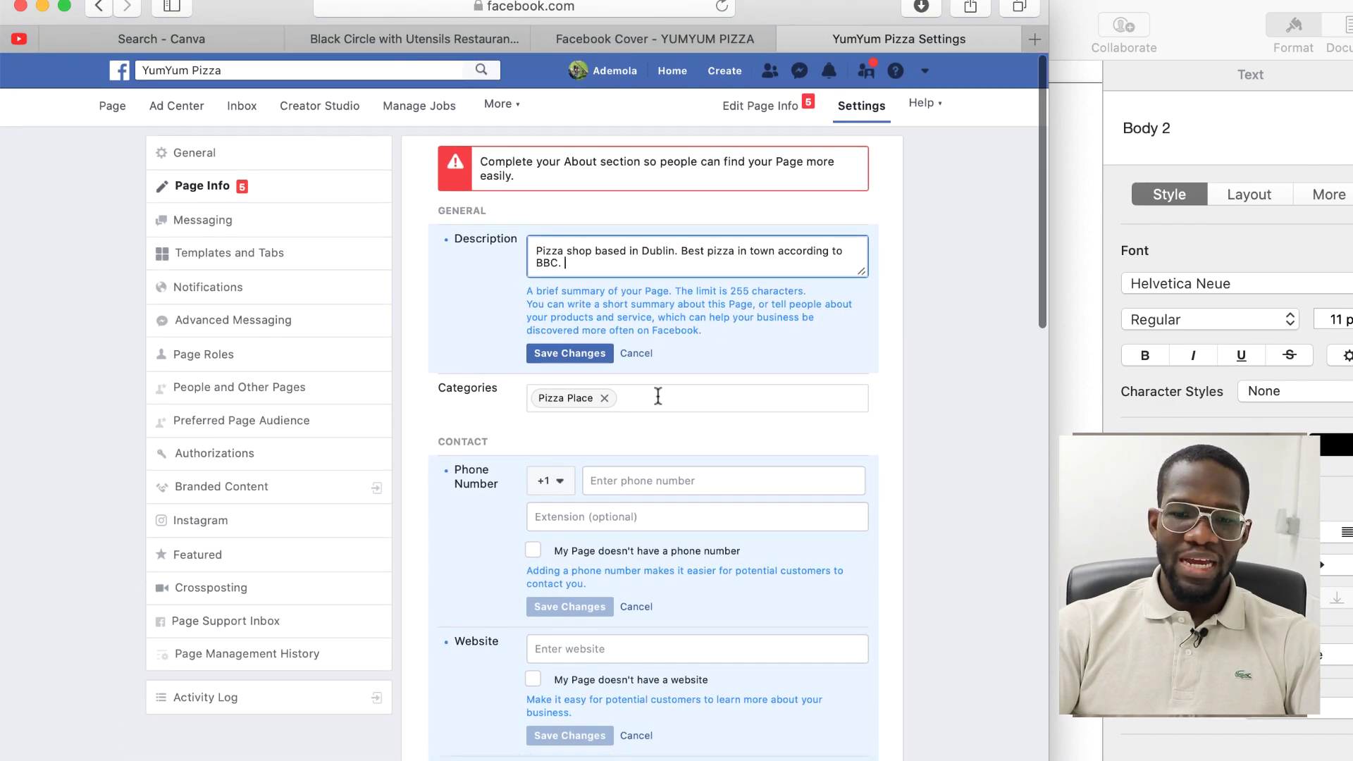
Add the Restaurant and Italian Restaurant categories to the Page, and save both the categories and the description
left_click(657, 397)
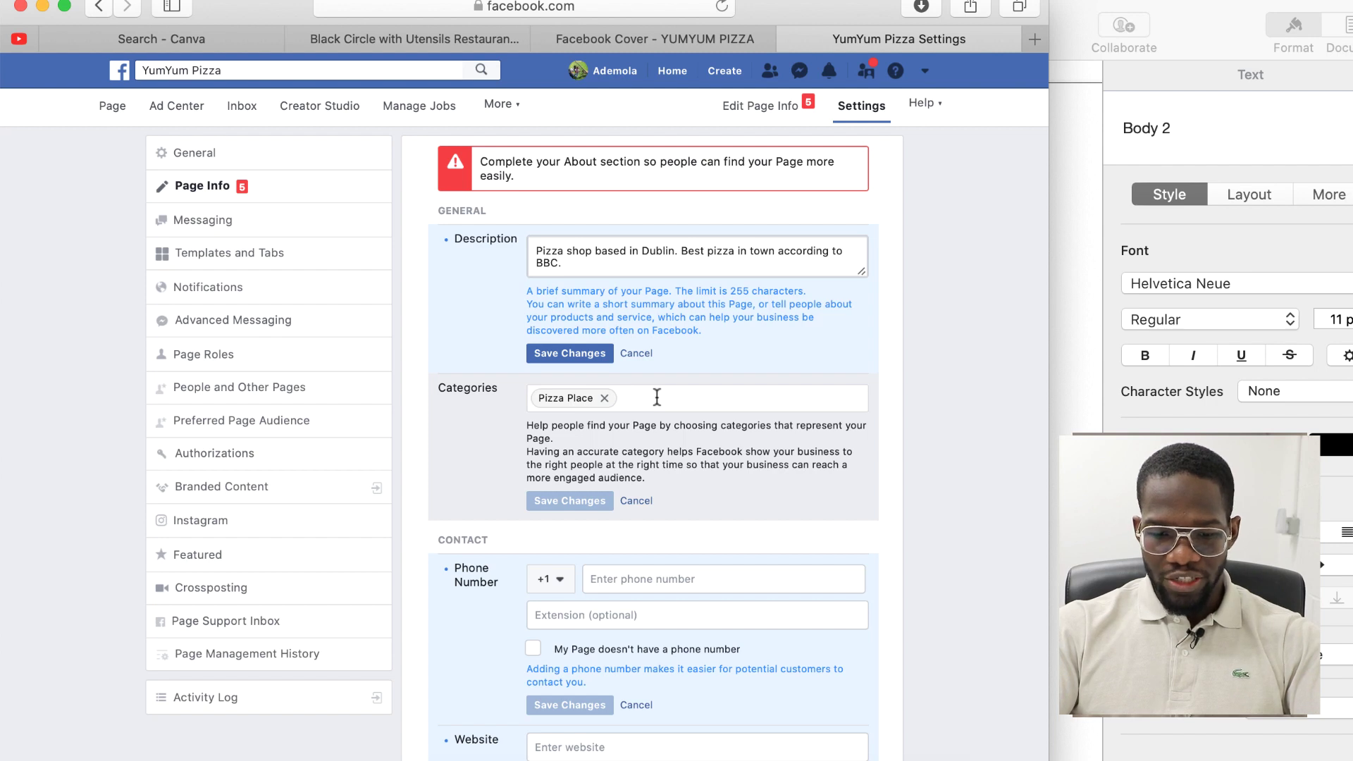
type("resta")
left_click(729, 423)
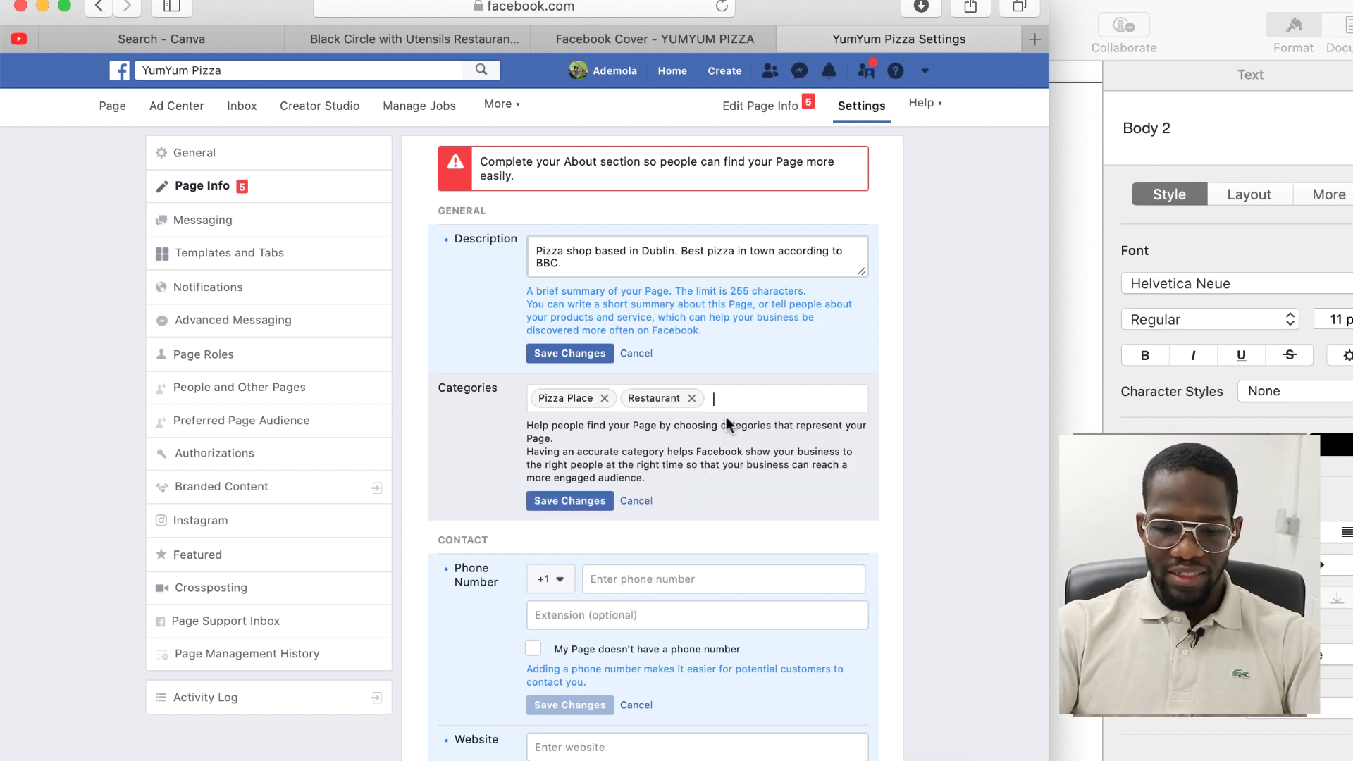
type("ital")
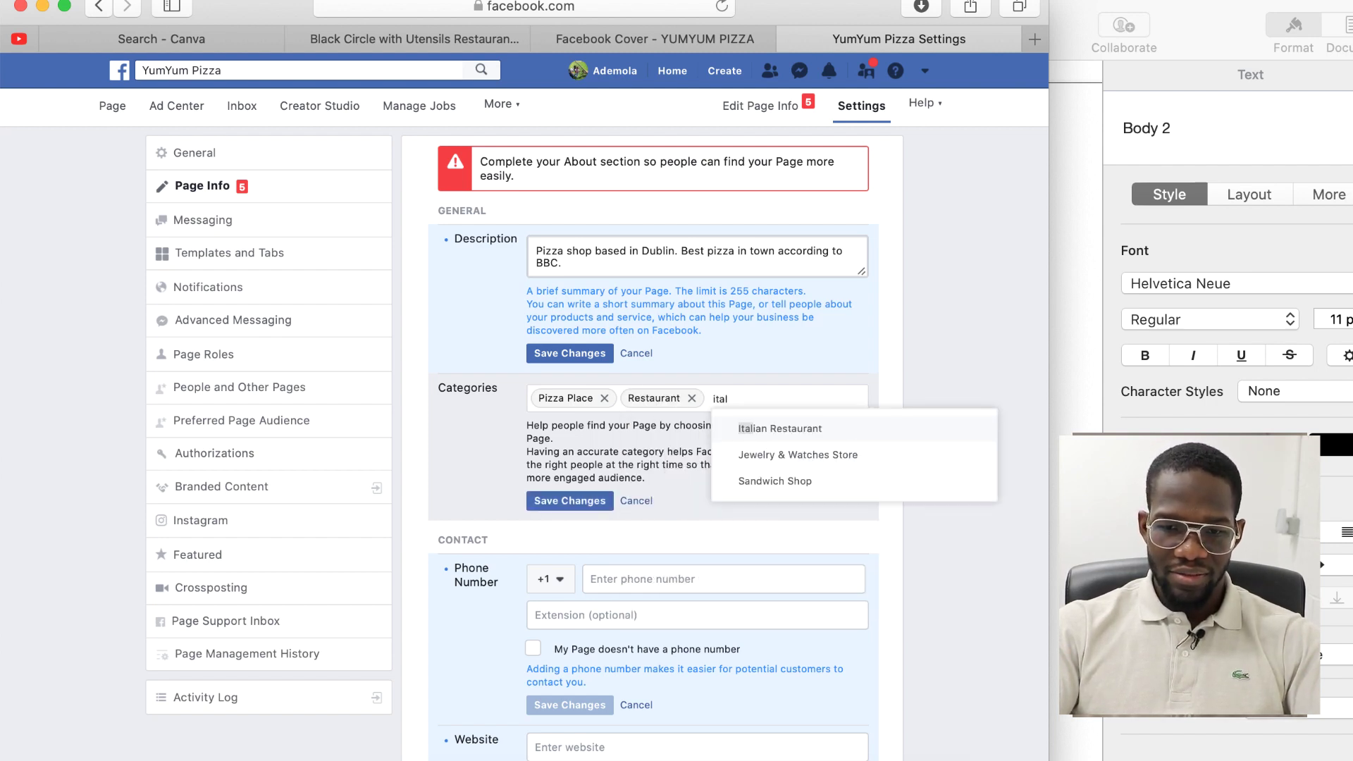
left_click(783, 436)
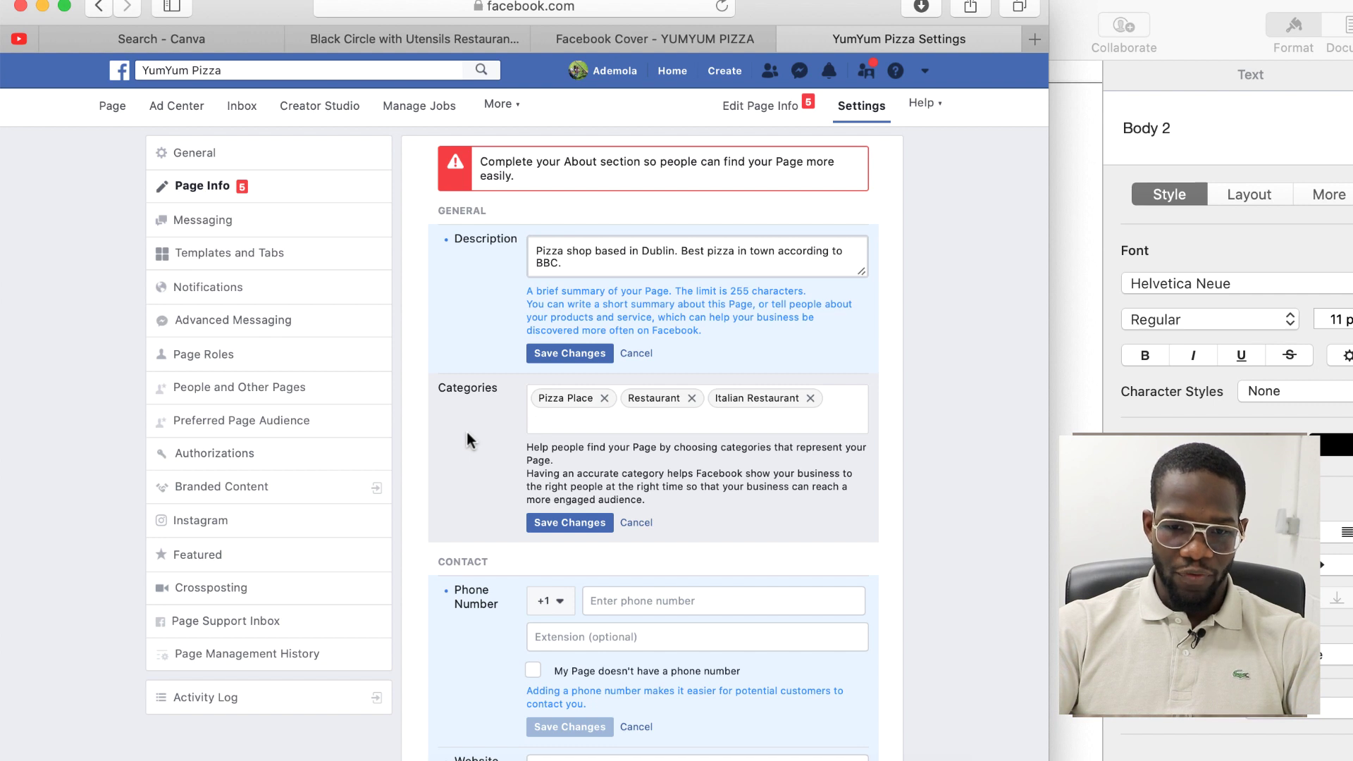
left_click(545, 524)
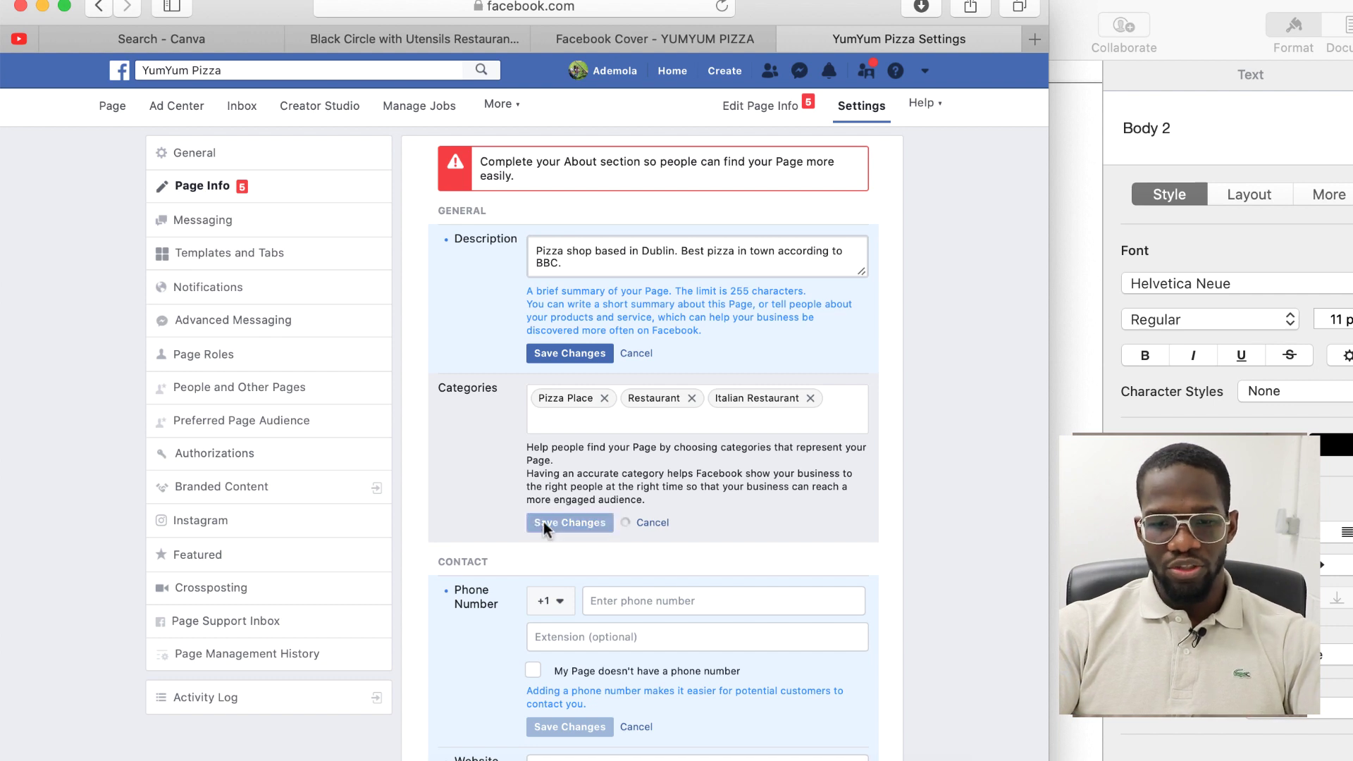
left_click(564, 360)
Try to enter yumyumpizza.com as the Page's website in the contact information, and clear the entry
scroll(525, 486, "down", 1)
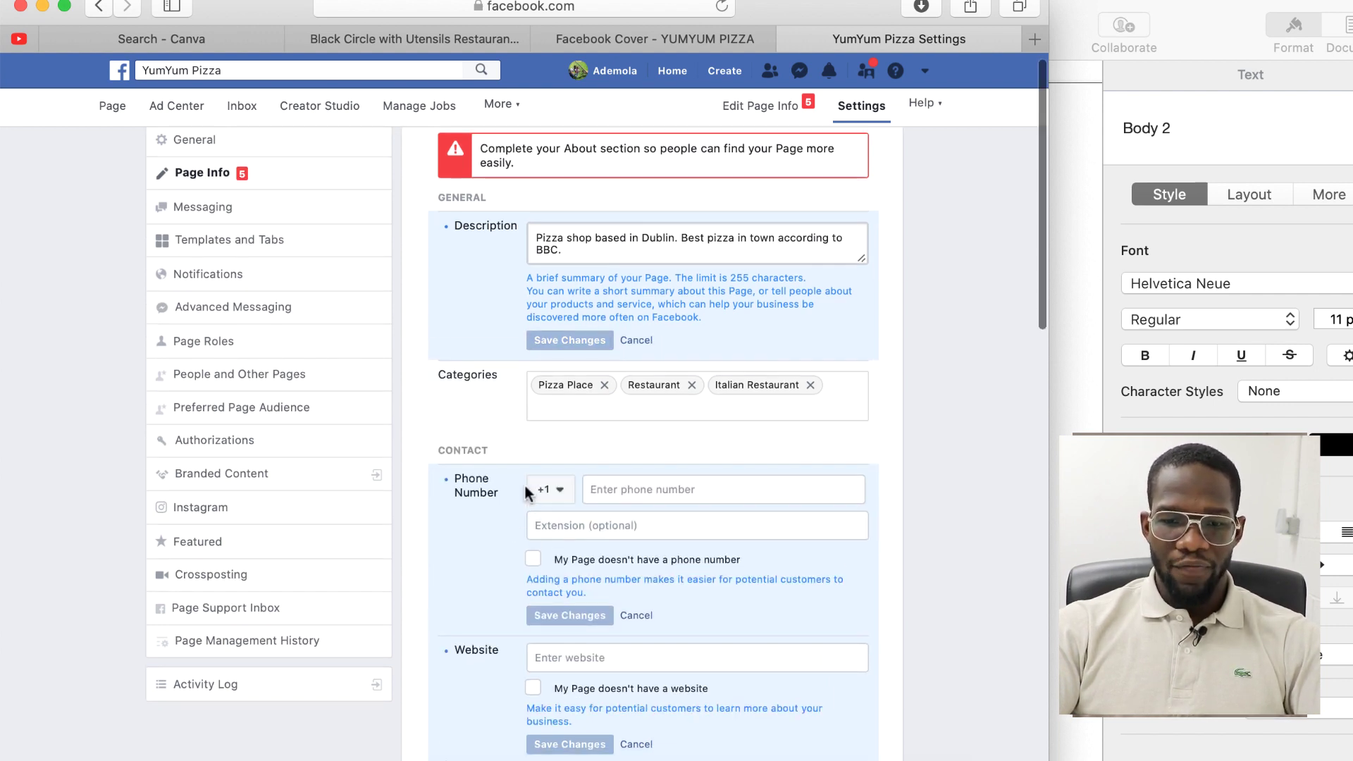
scroll(525, 491, "down", 3)
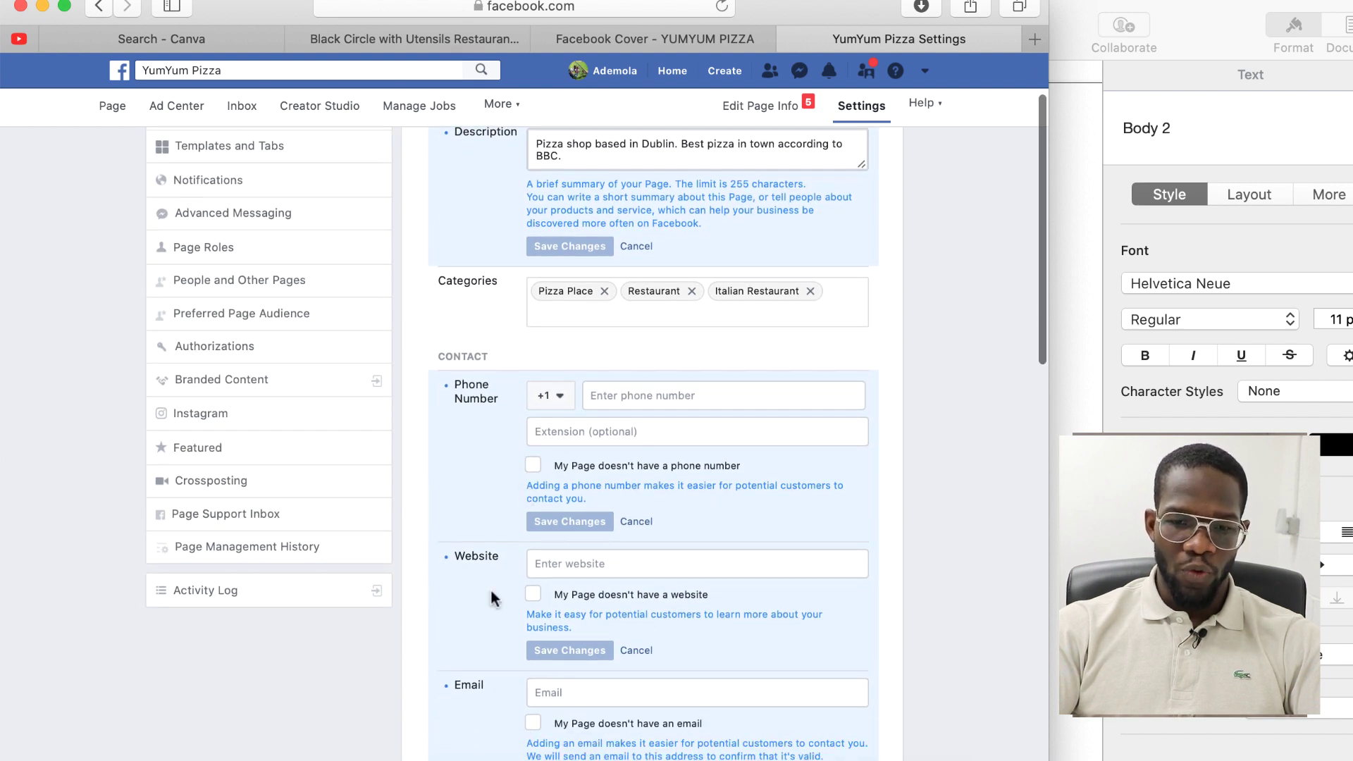
scroll(493, 585, "down", 2)
left_click(605, 502)
type("yum")
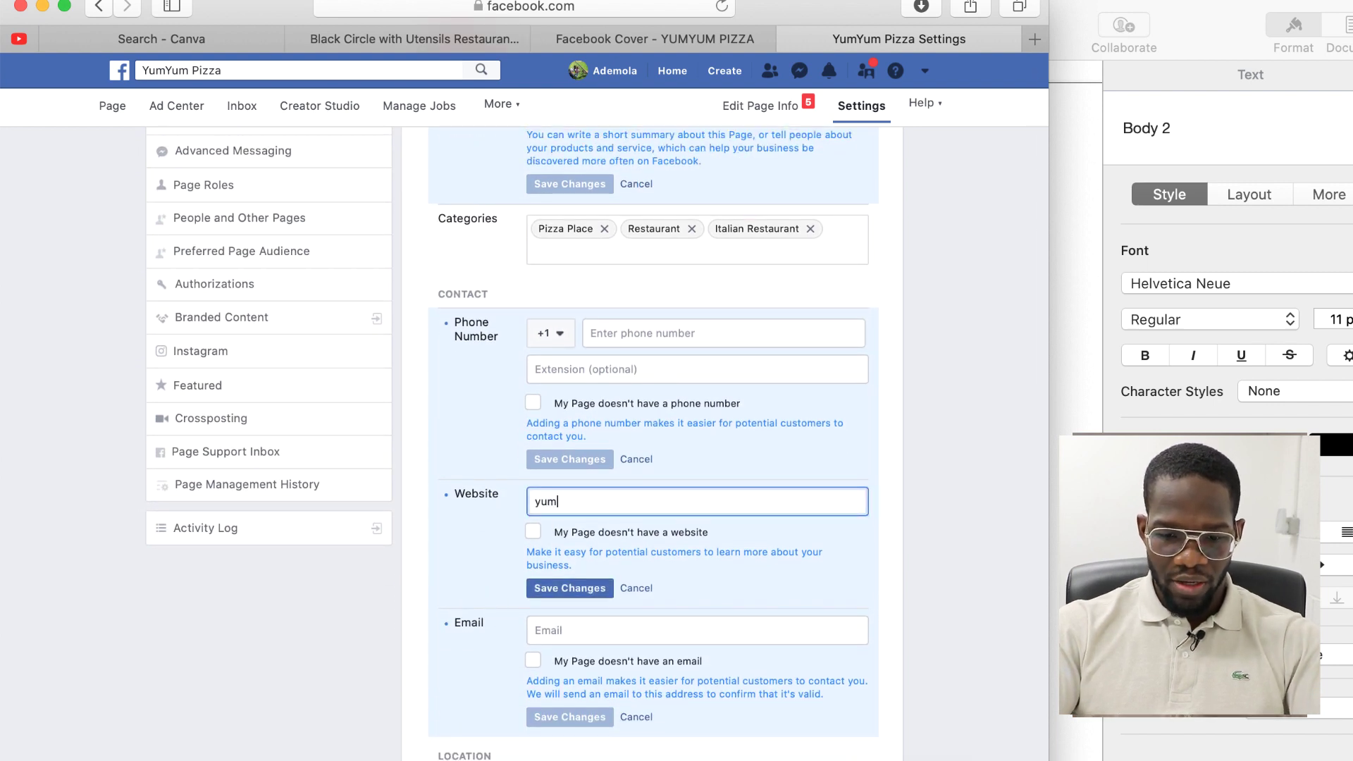
type("yumpizza")
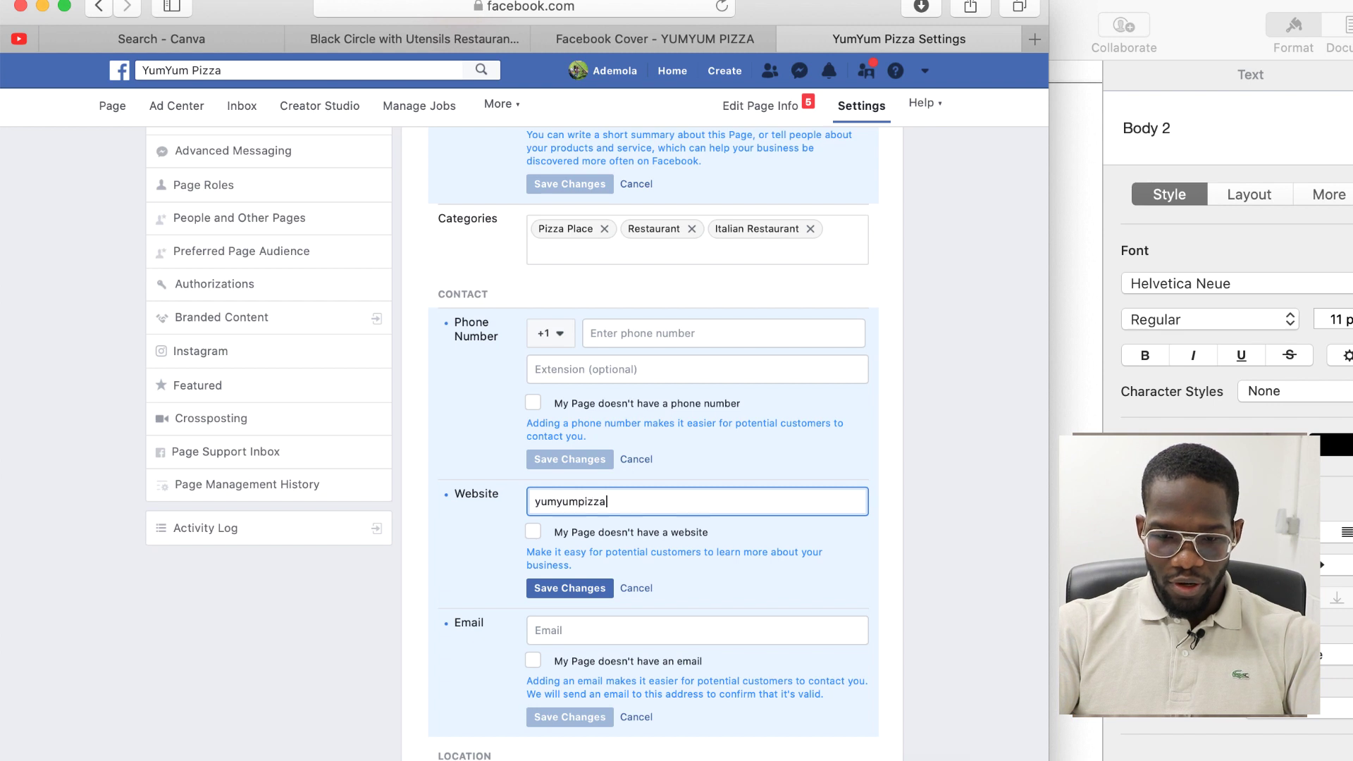
type(".com")
scroll(594, 476, "down", 1)
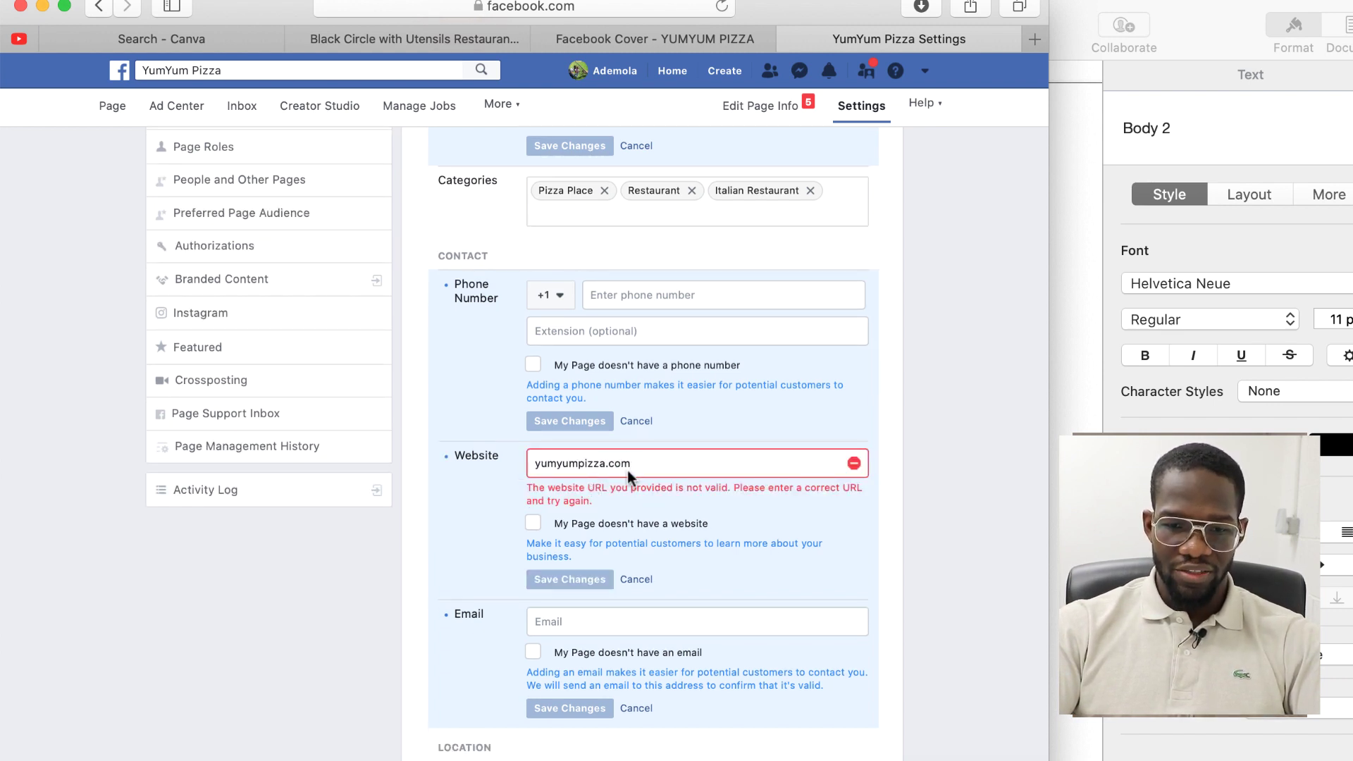
left_click_drag(631, 459, 466, 456)
key("BackSpace")
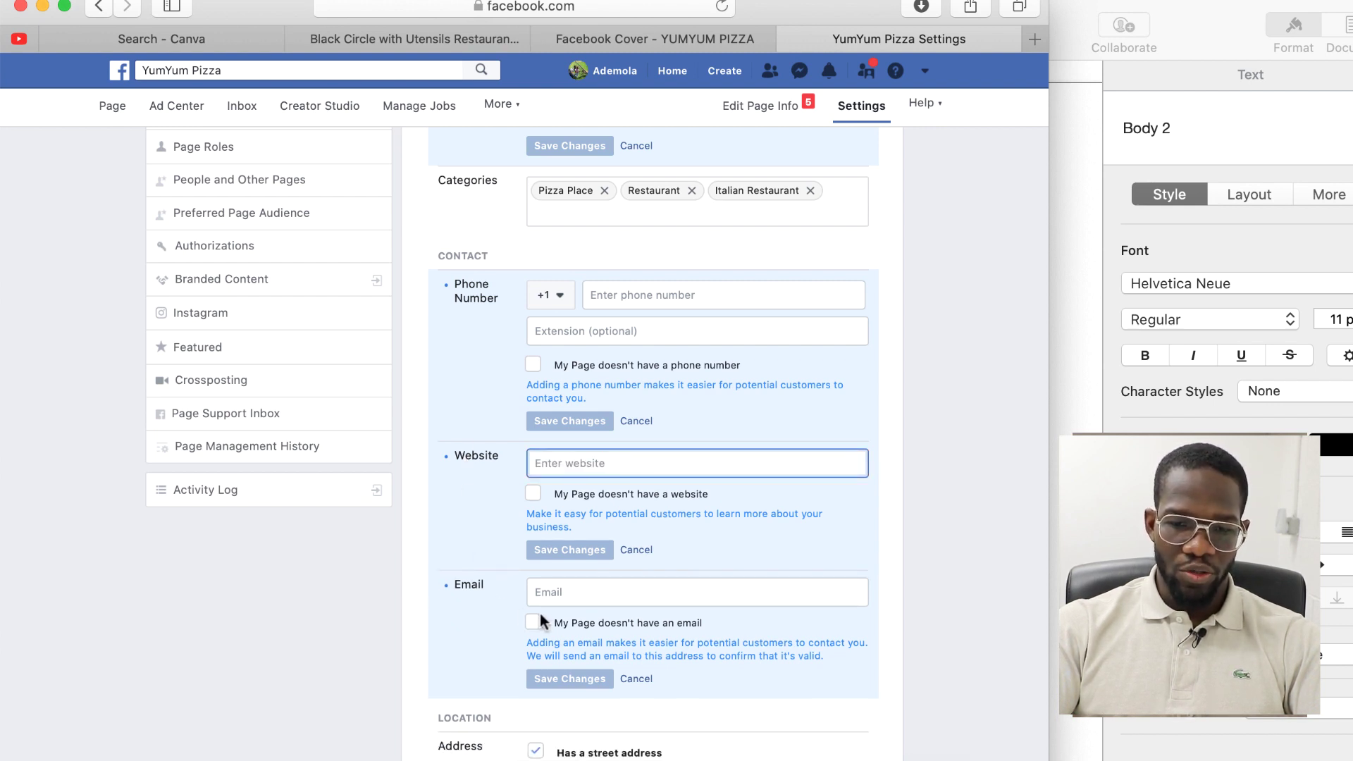
Set the Page's business hours to Always open and save the change
scroll(560, 596, "down", 3)
scroll(562, 594, "down", 6)
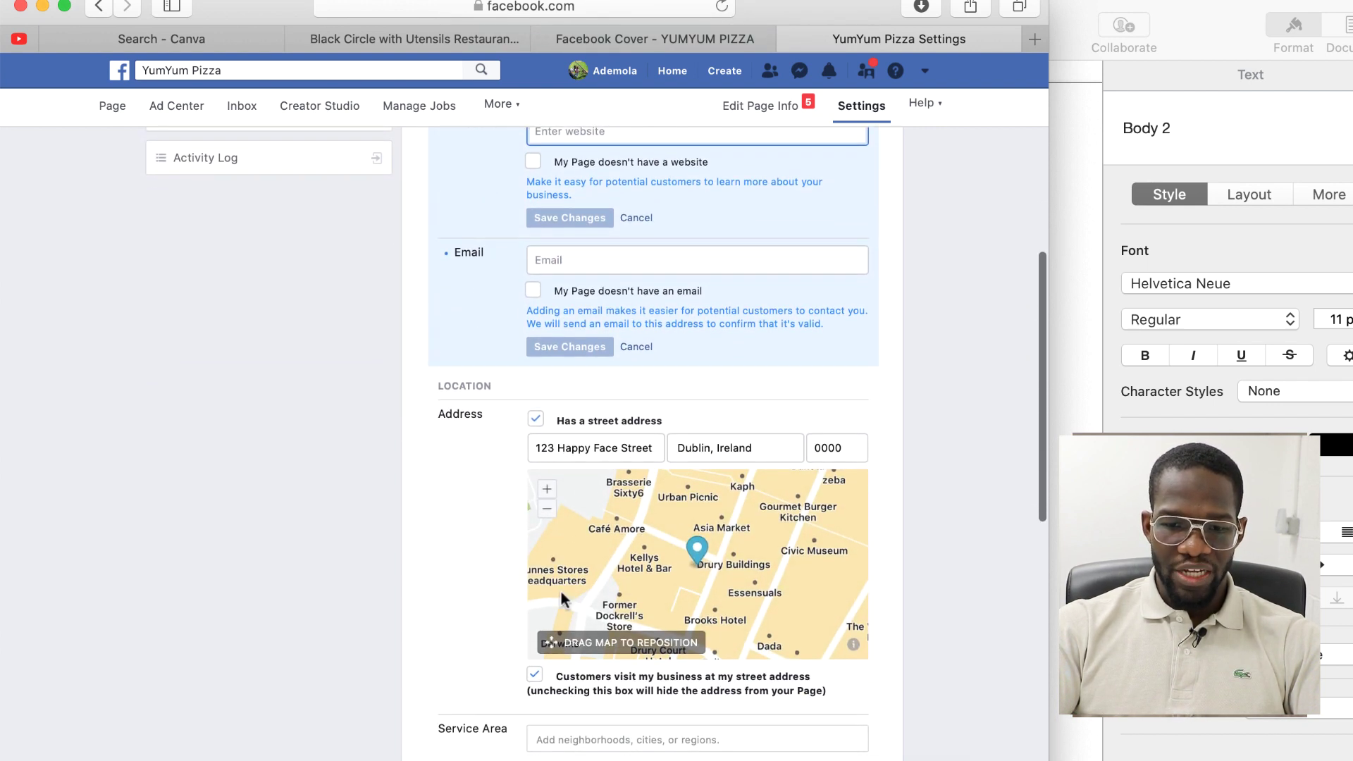
scroll(468, 596, "down", 3)
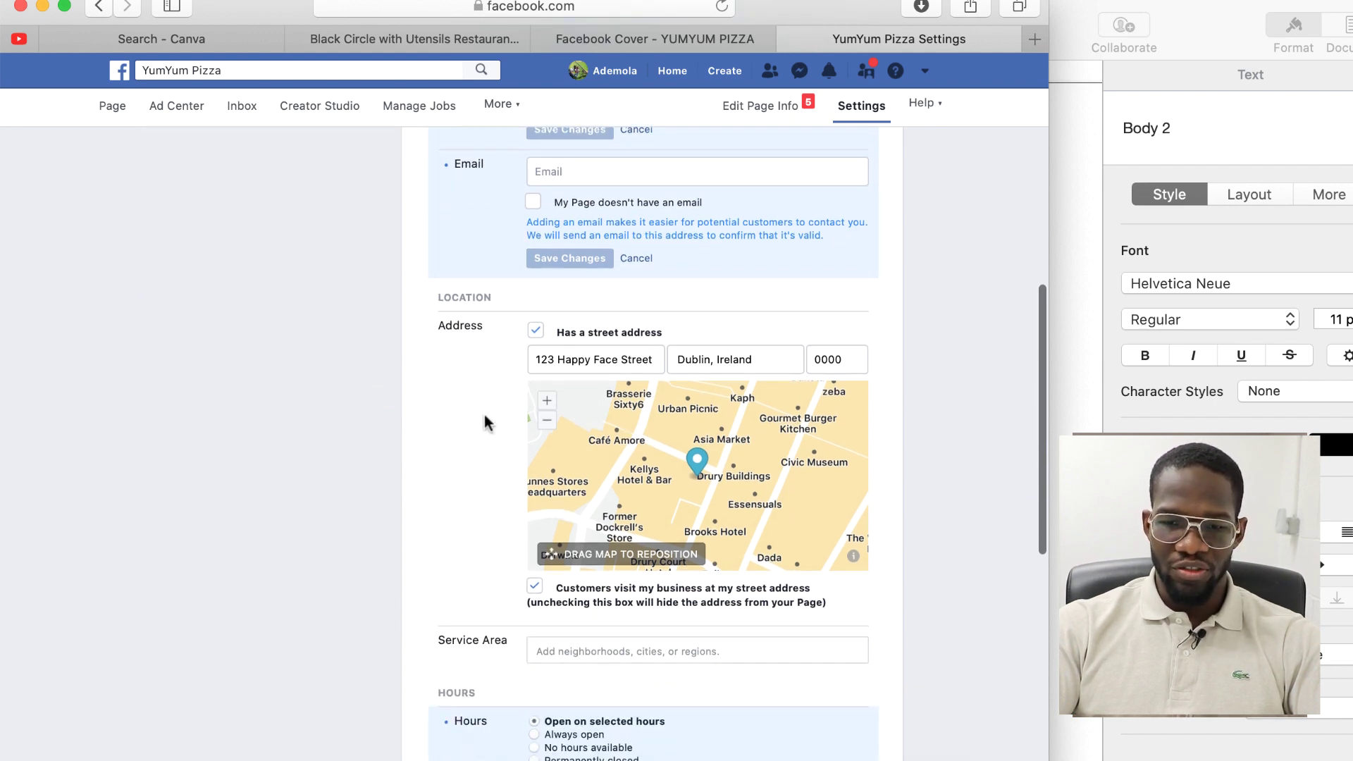
scroll(485, 418, "down", 5)
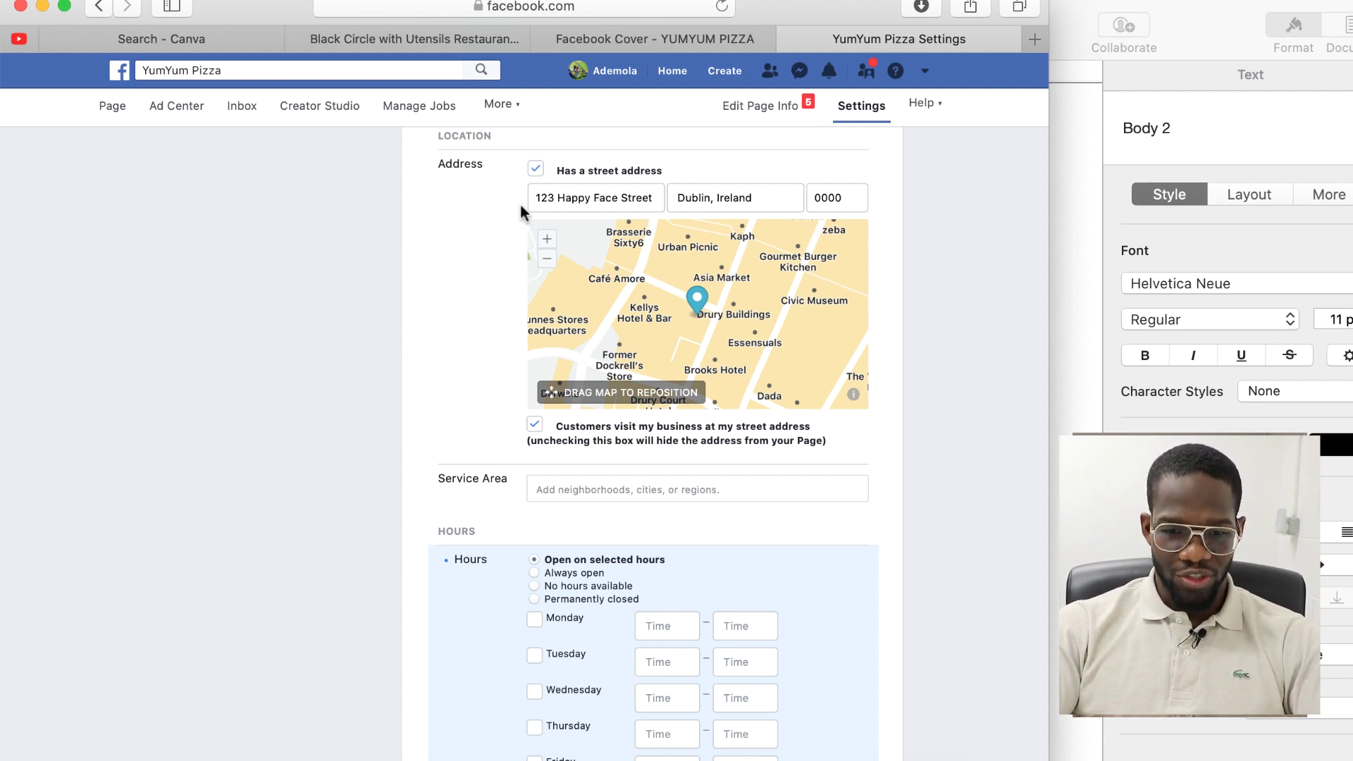
scroll(458, 402, "down", 6)
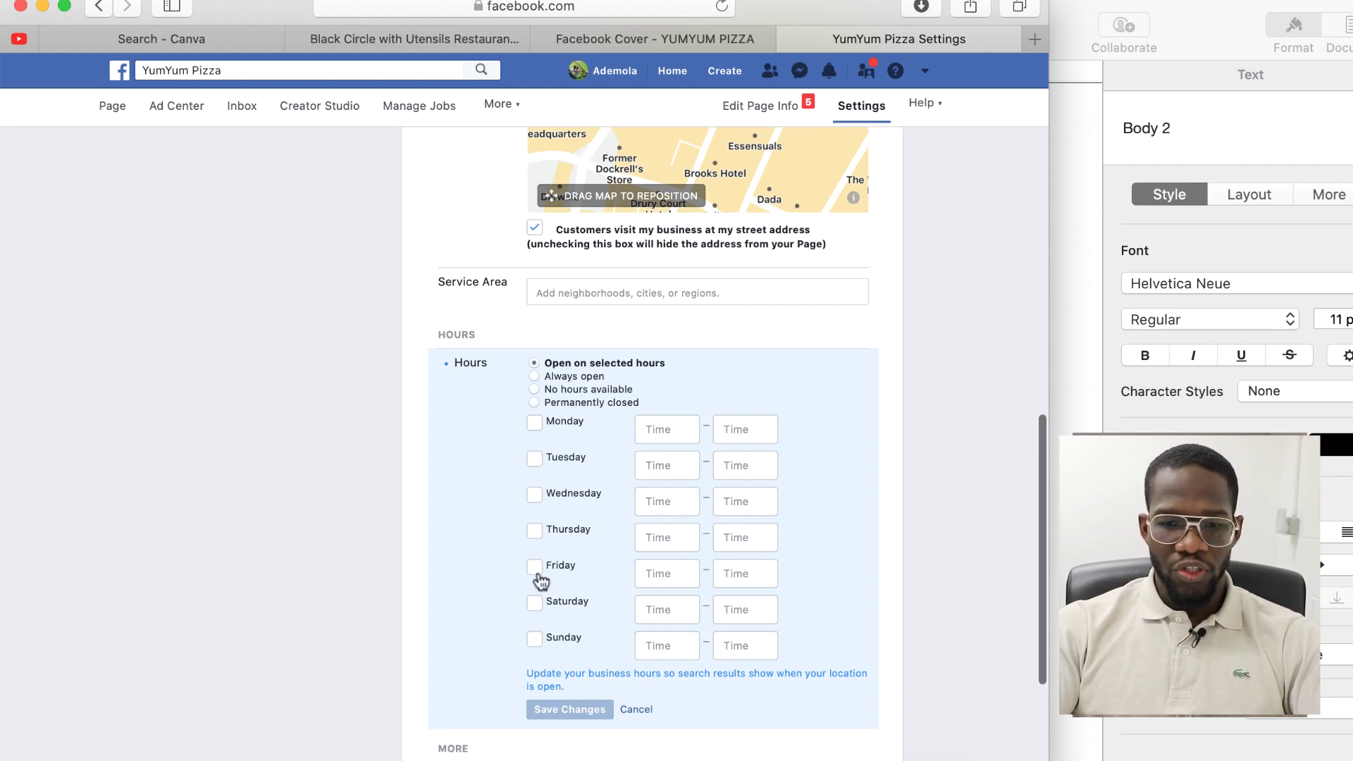
left_click(534, 376)
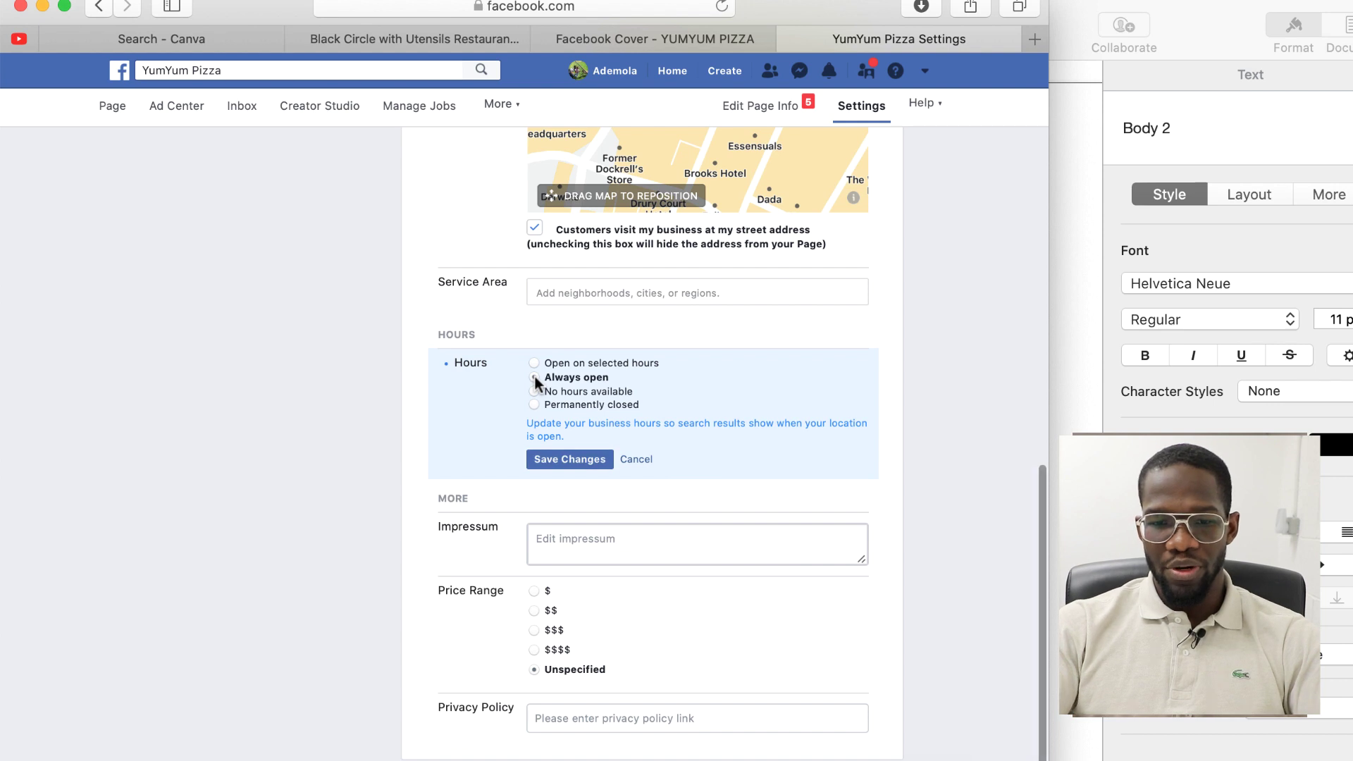
left_click(547, 461)
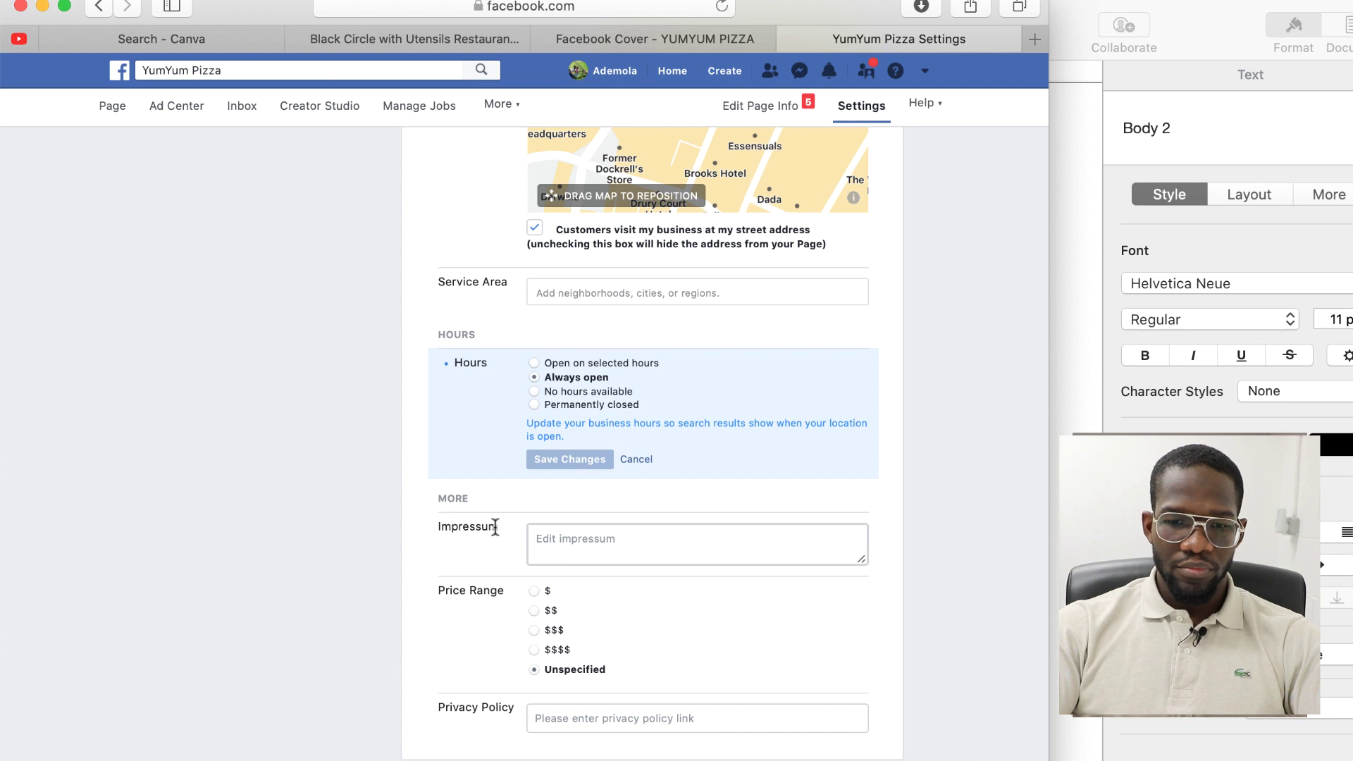
Review the impressum, price range and privacy policy fields at the end of the Page information
scroll(495, 527, "down", 2)
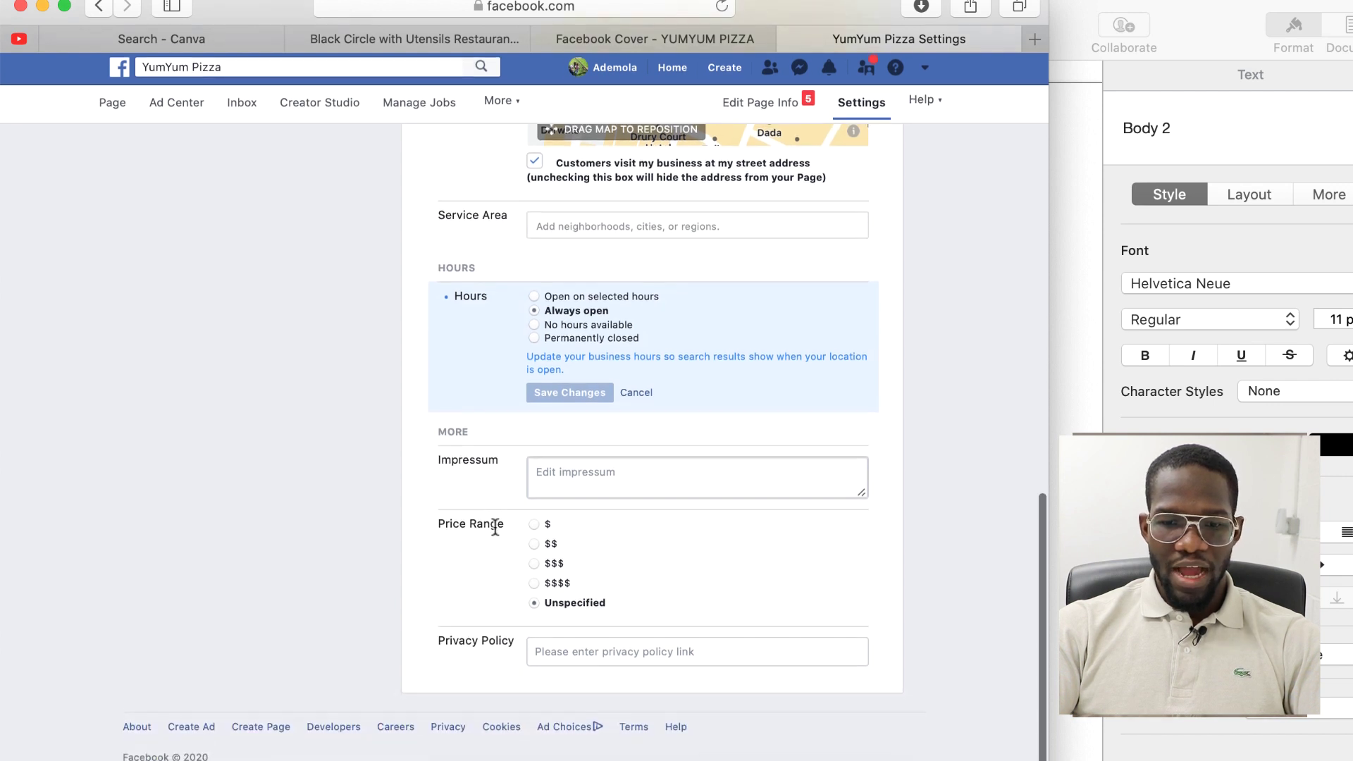
left_click(604, 656)
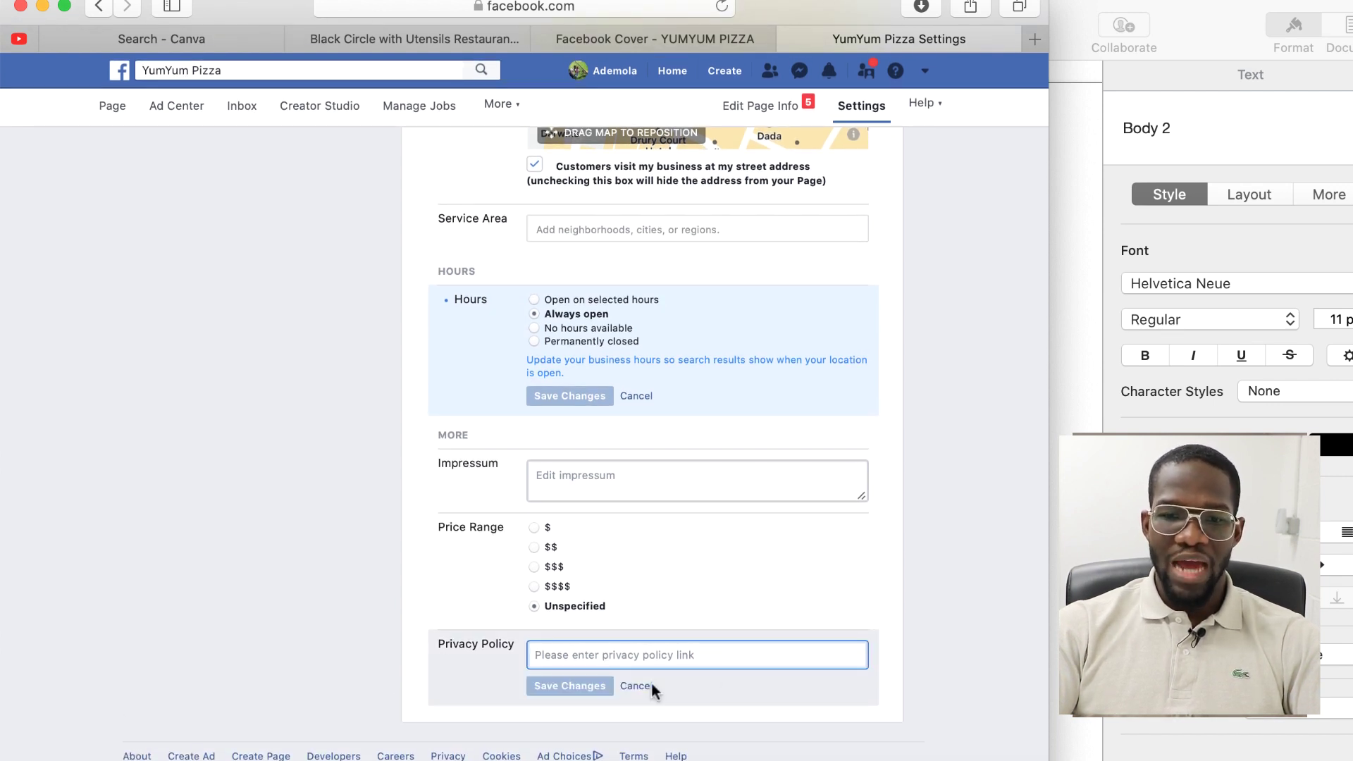
left_click(478, 538)
scroll(480, 328, "up", 15)
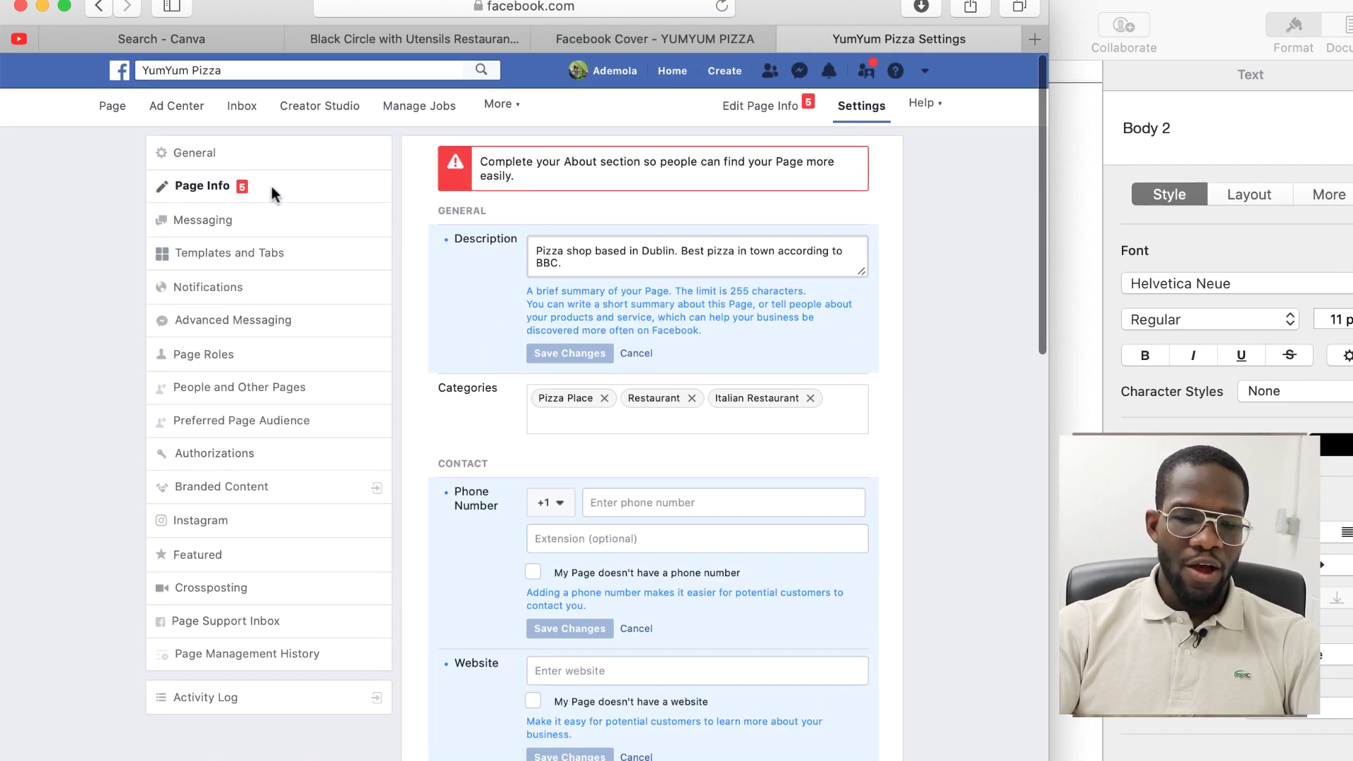
Reload the Page Info settings, view the Messaging settings, and return to Page Info
left_click(264, 192)
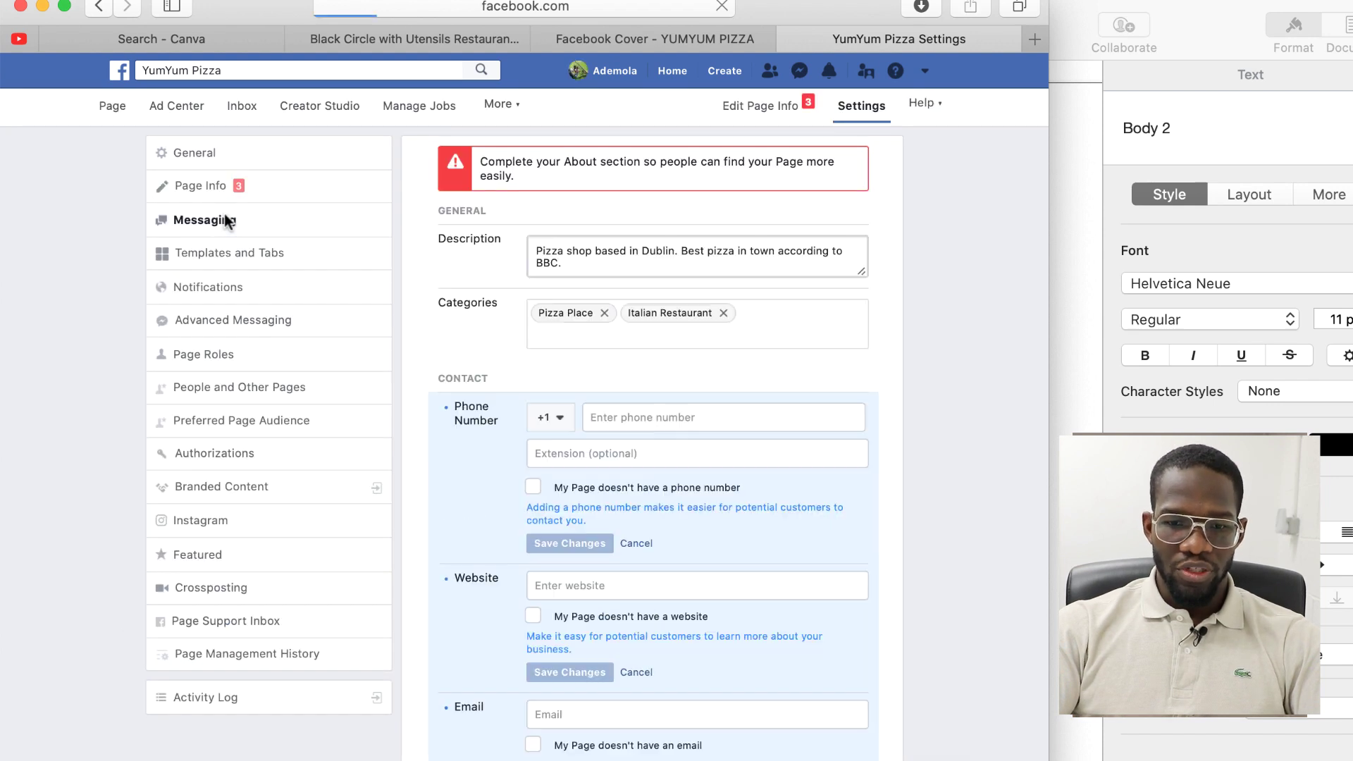
scroll(226, 221, "down", 2)
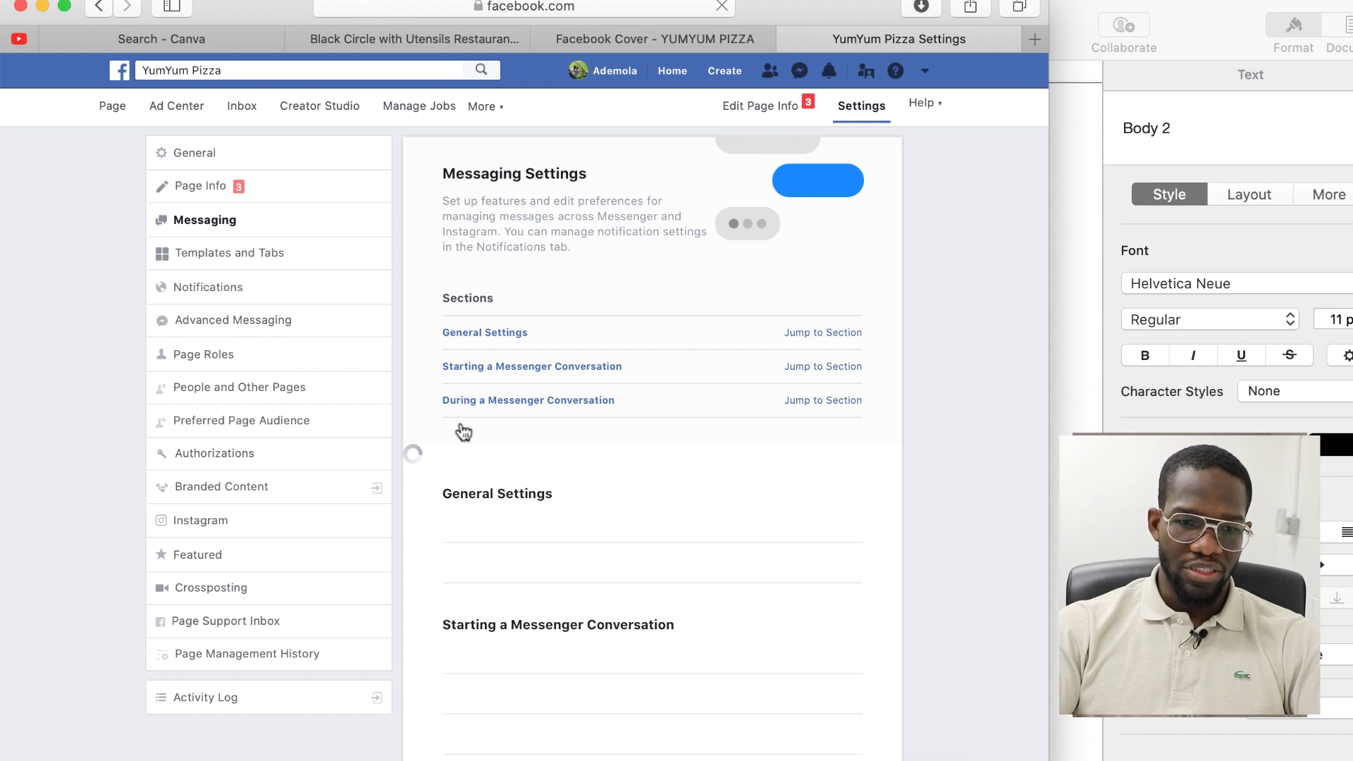
left_click(213, 185)
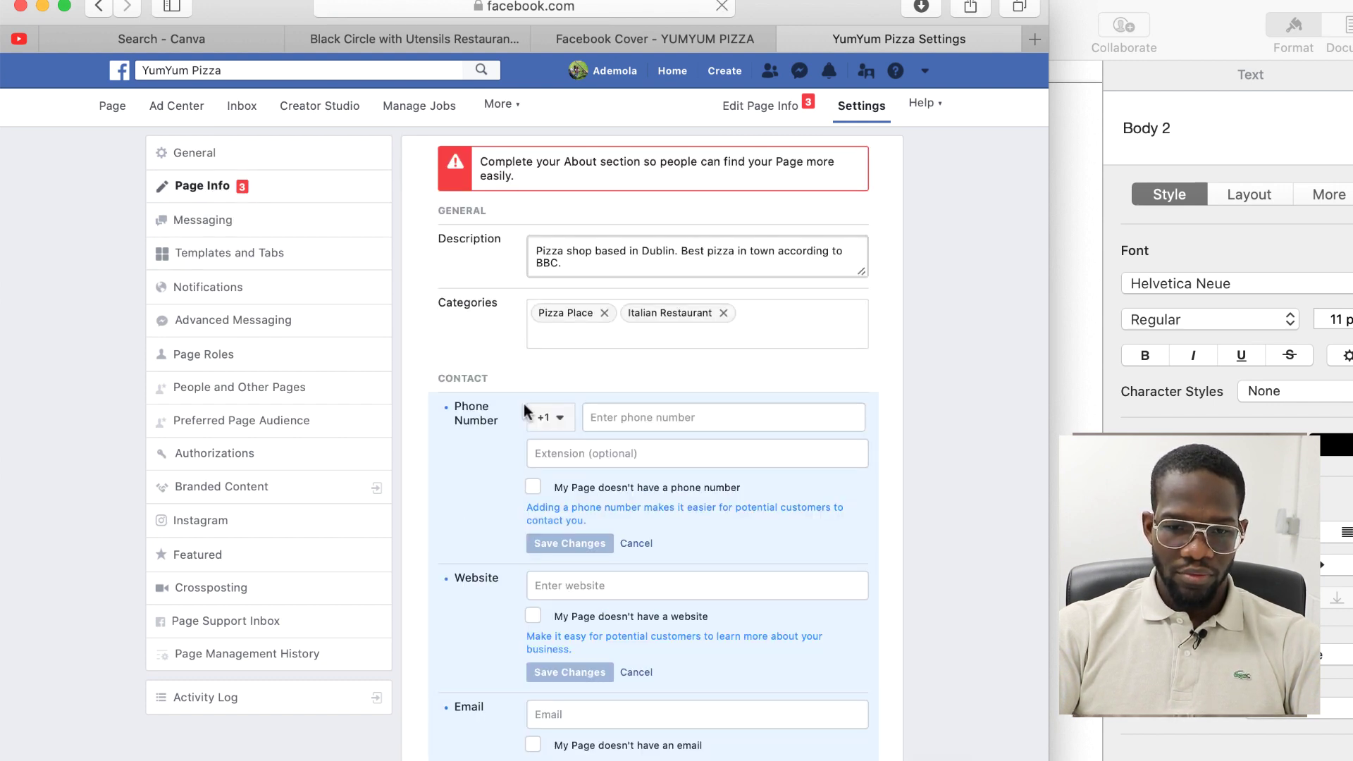
Mark the Page as having no phone number, no website and no email, and save each of the three changes
scroll(514, 561, "down", 1)
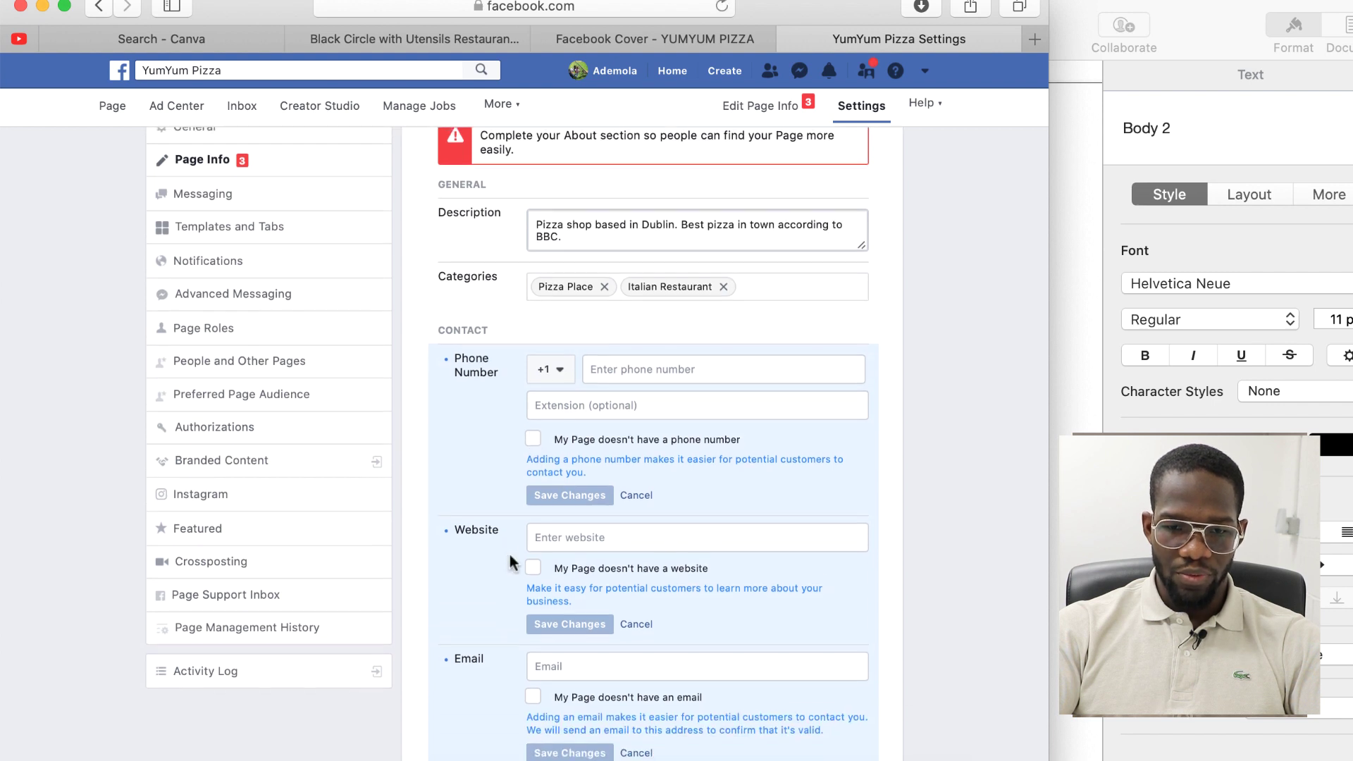
left_click(534, 430)
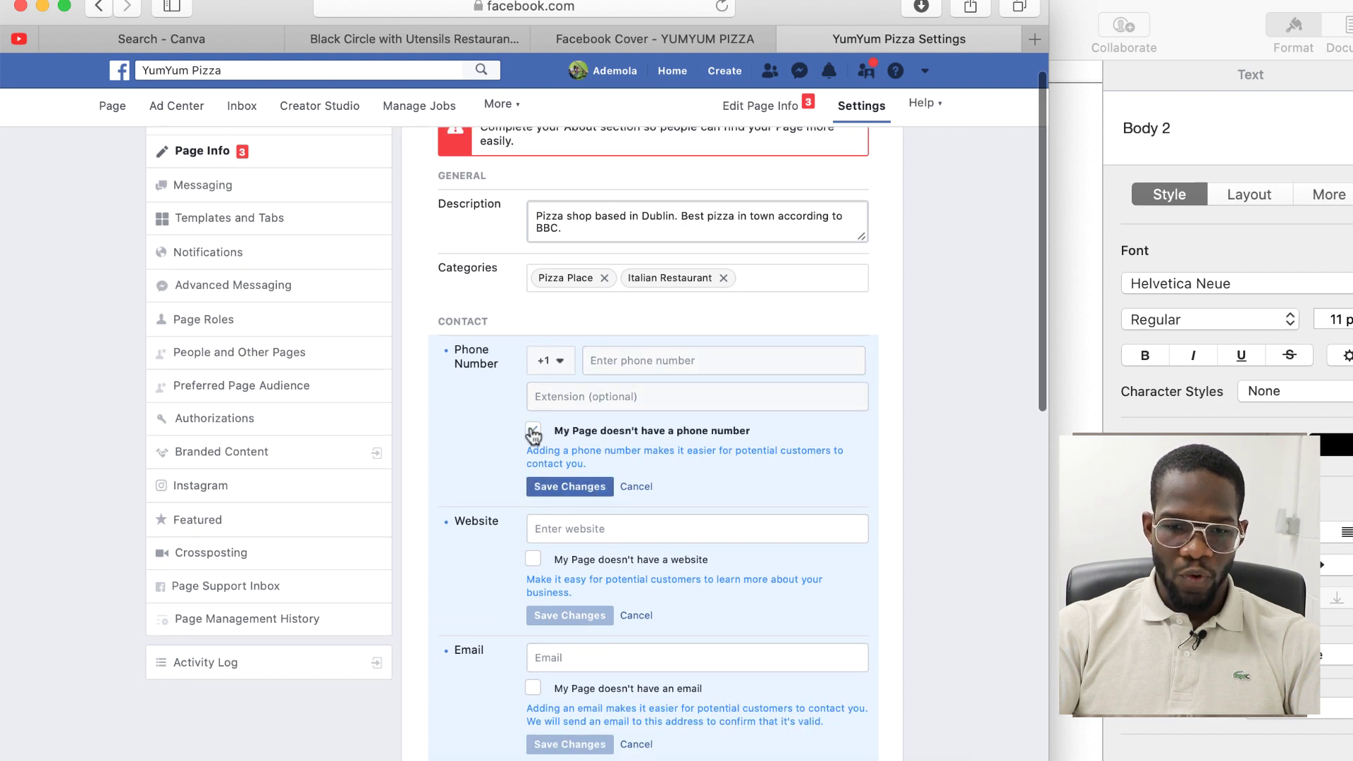
left_click(533, 559)
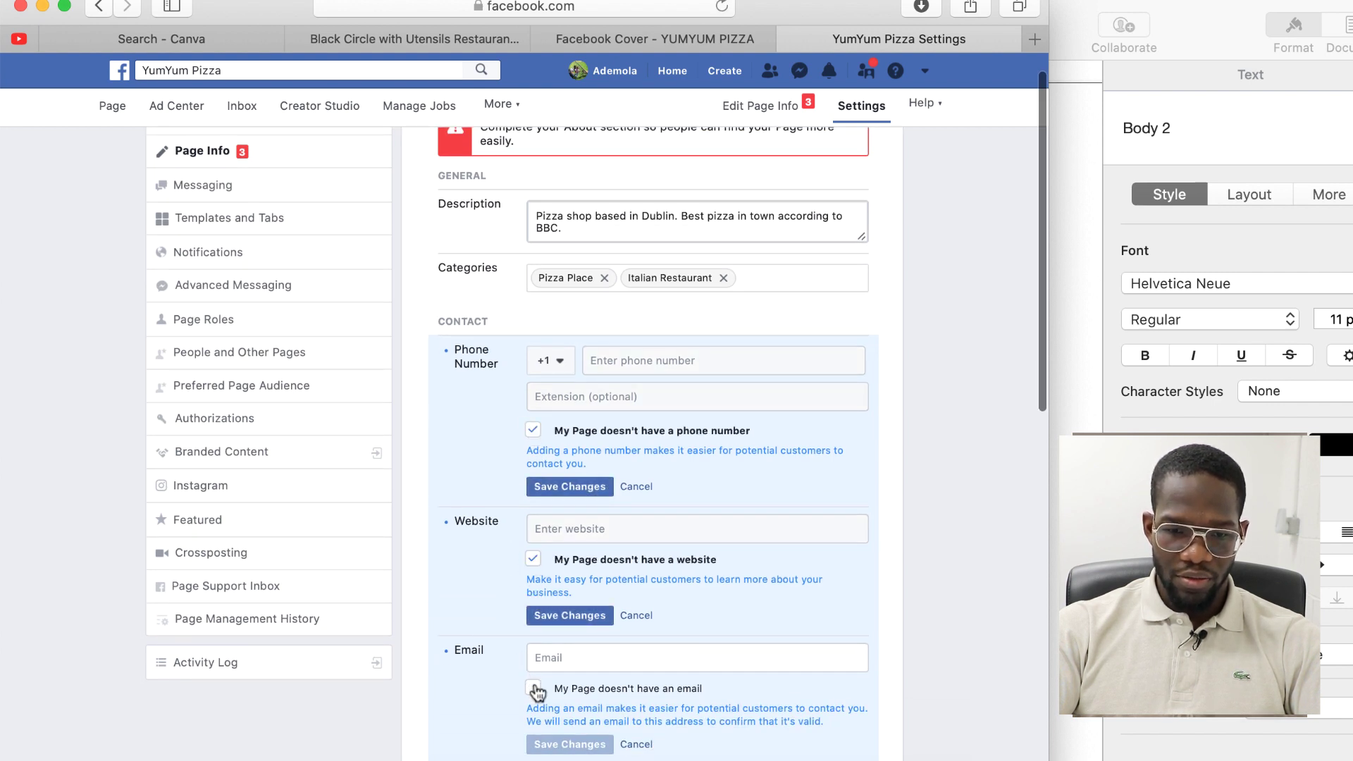
left_click(533, 689)
scroll(535, 684, "down", 5)
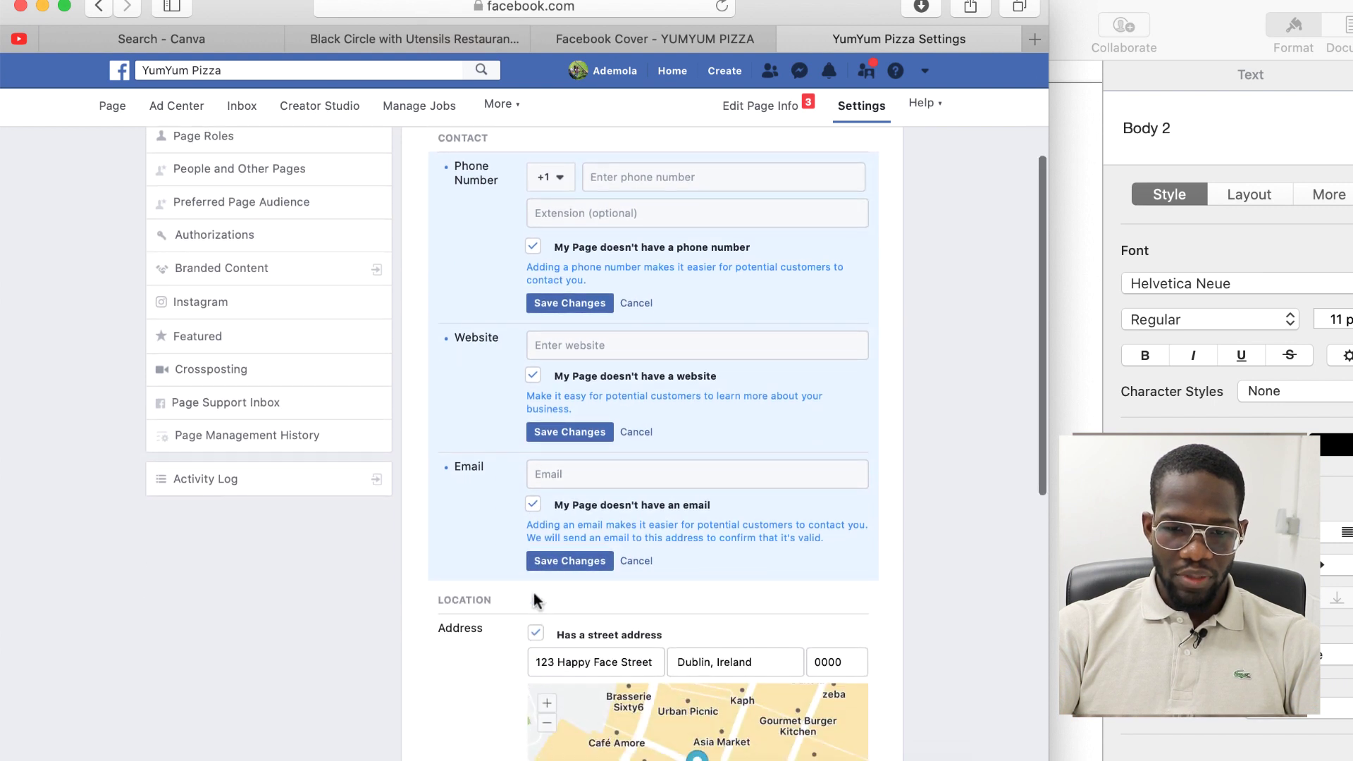
left_click(546, 563)
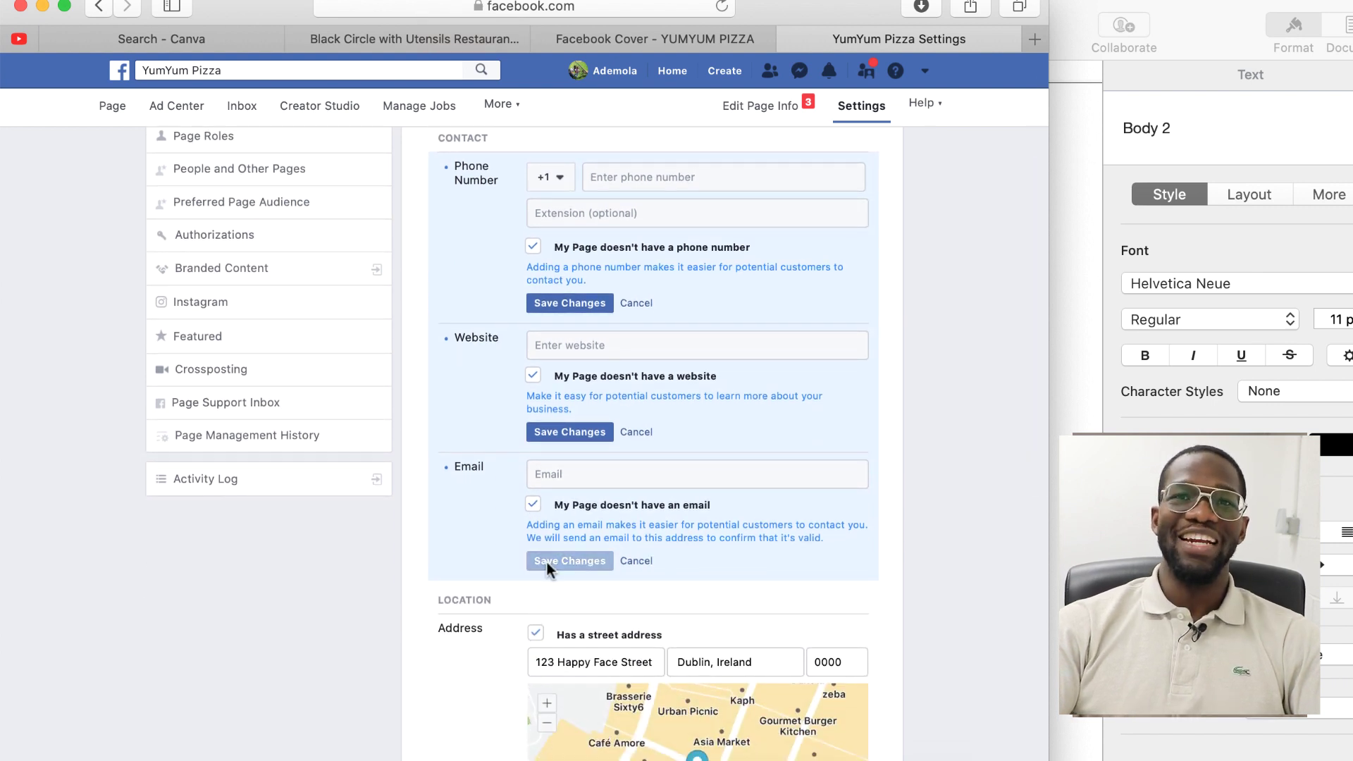
left_click(557, 433)
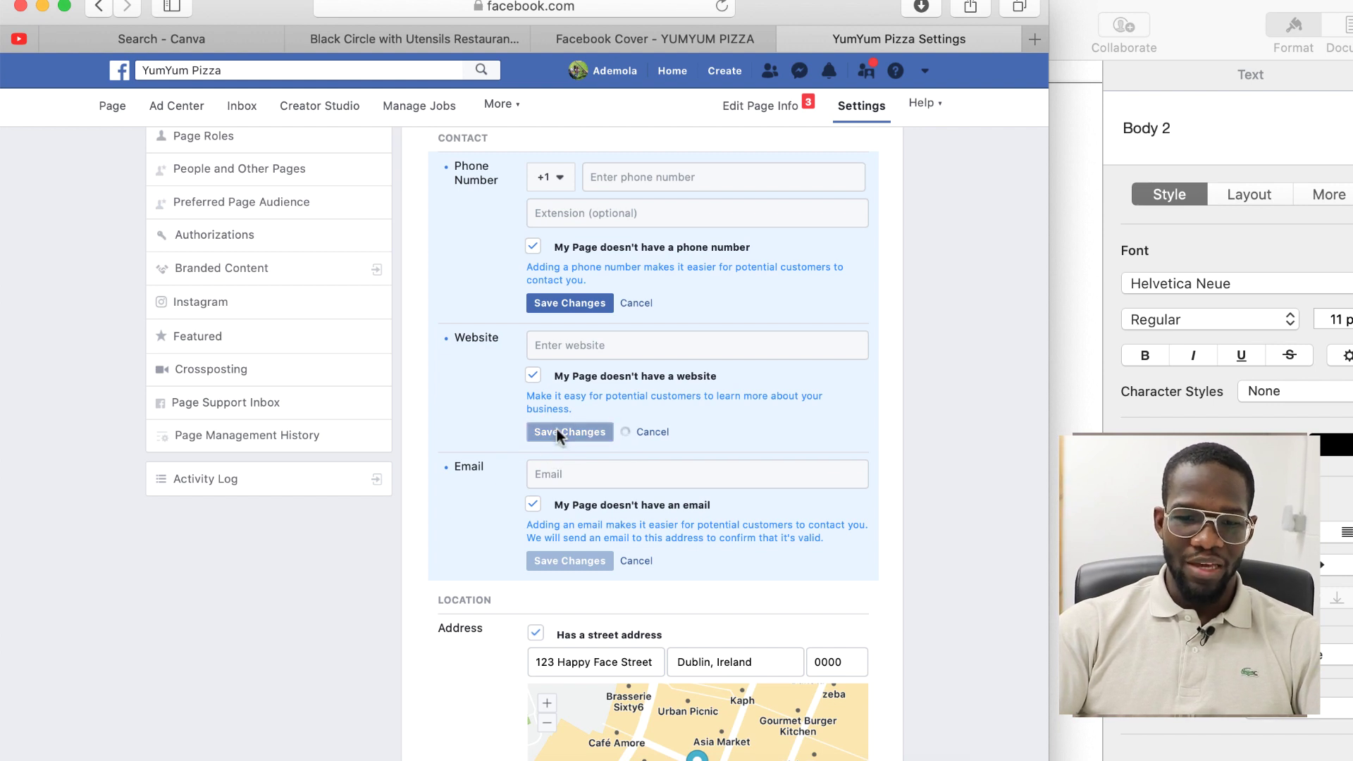
left_click(560, 303)
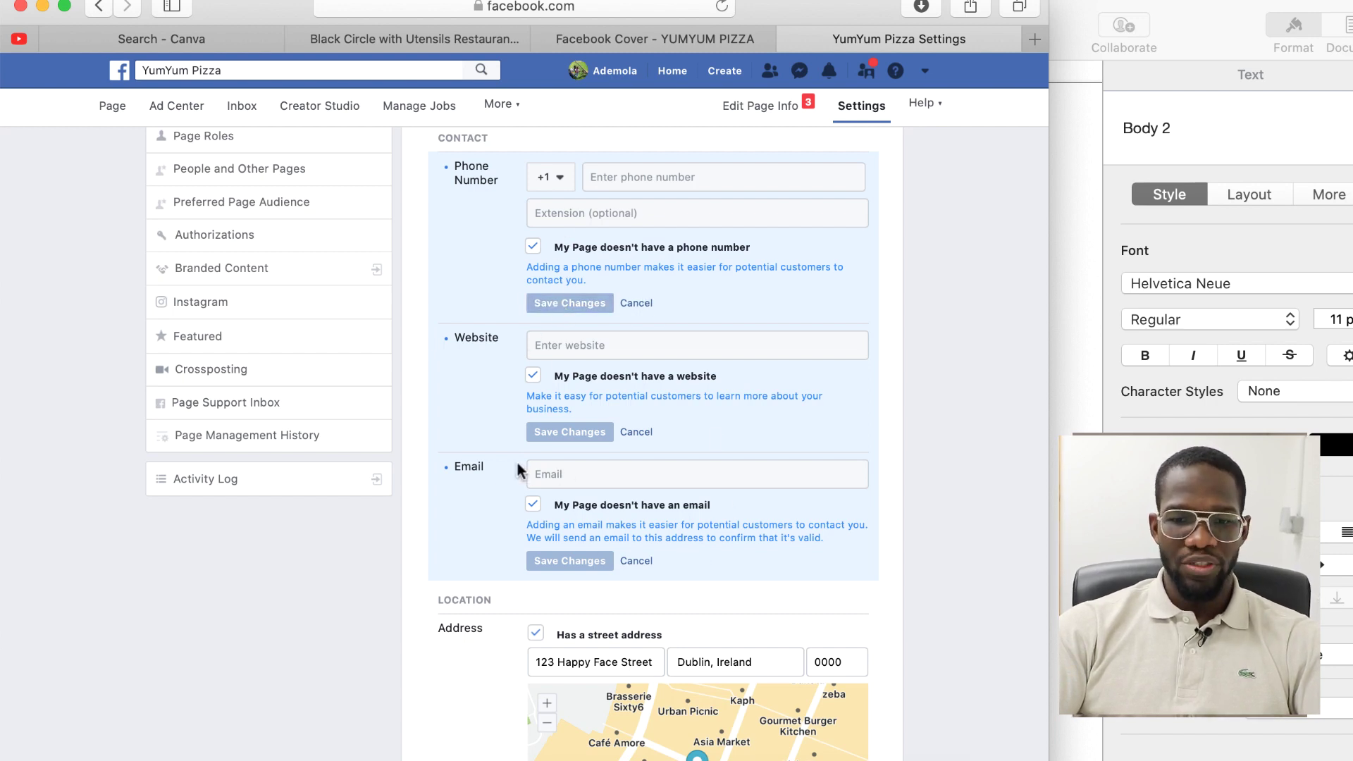
Turn on the greeting for starting a Messenger conversation in the Page's Messaging settings
scroll(477, 497, "up", 5)
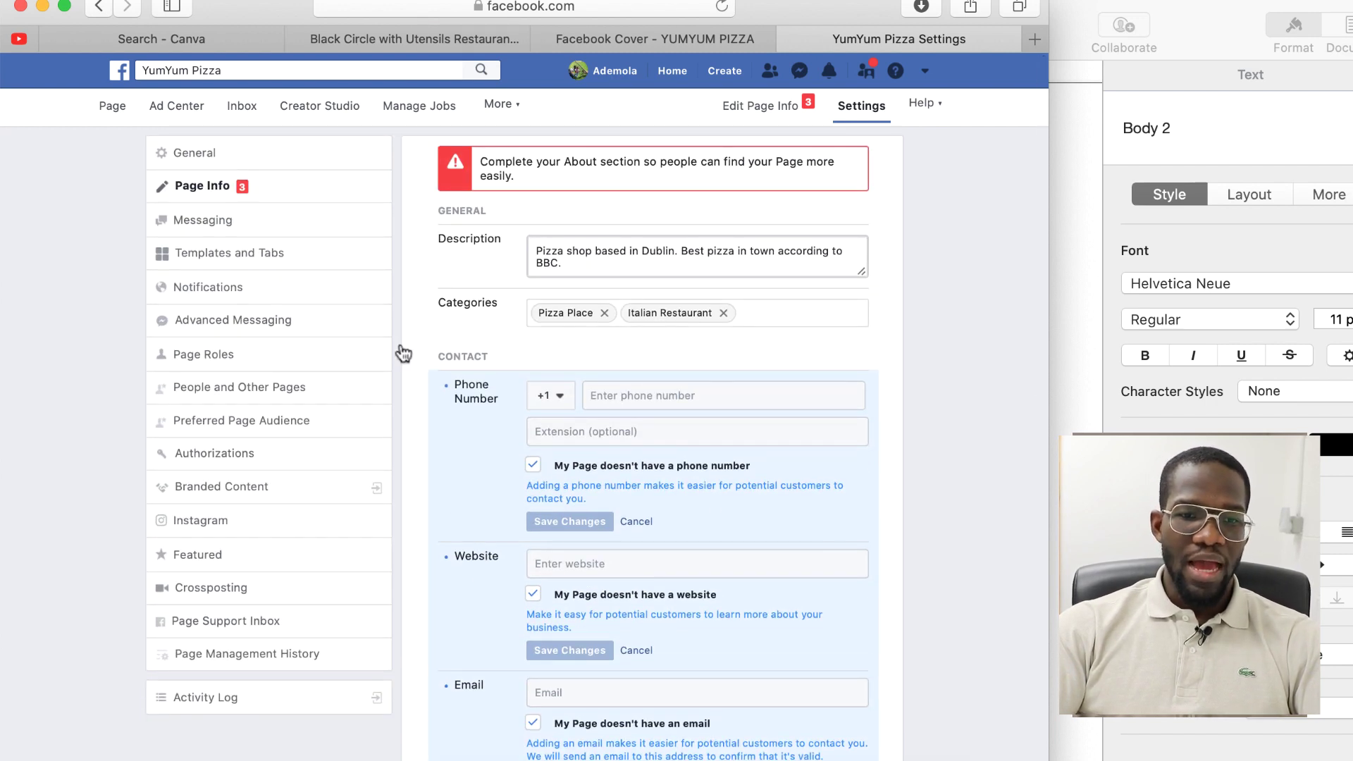
left_click(209, 224)
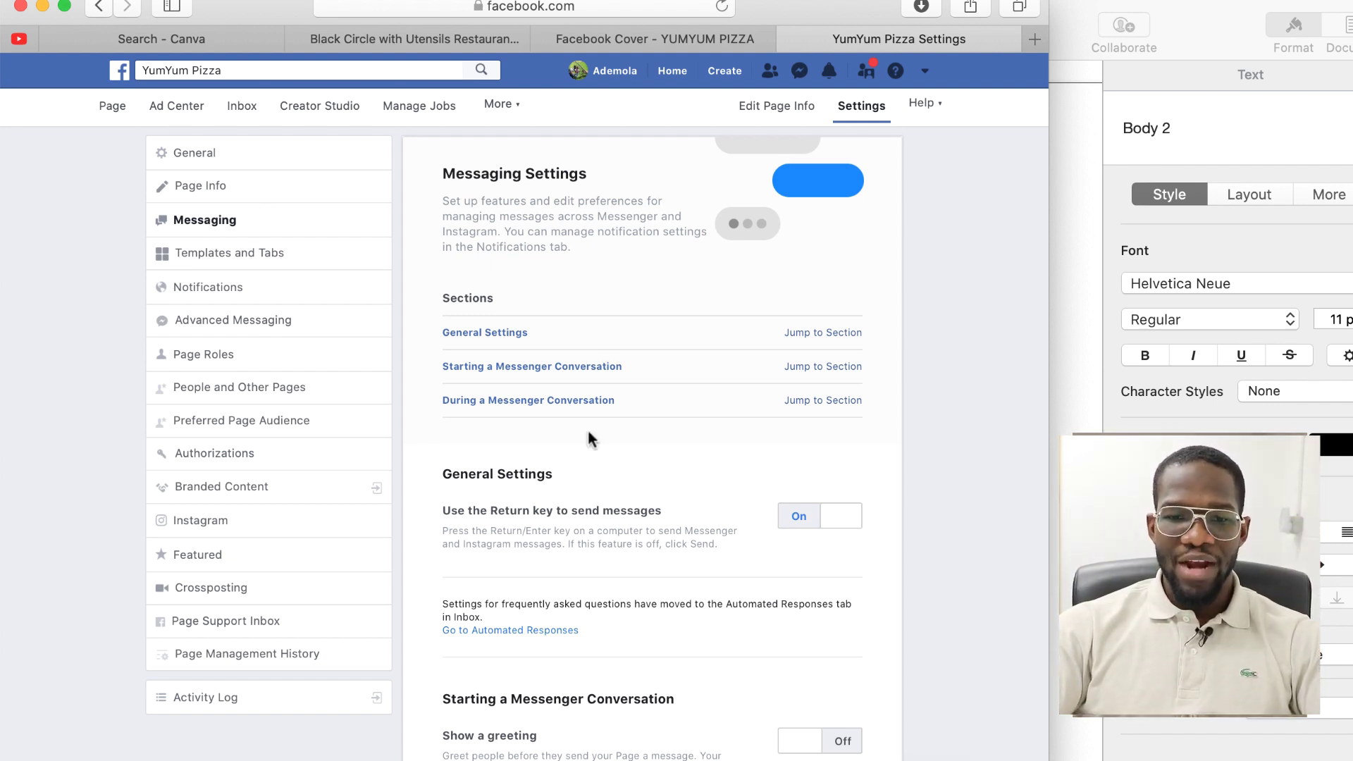
scroll(589, 437, "down", 4)
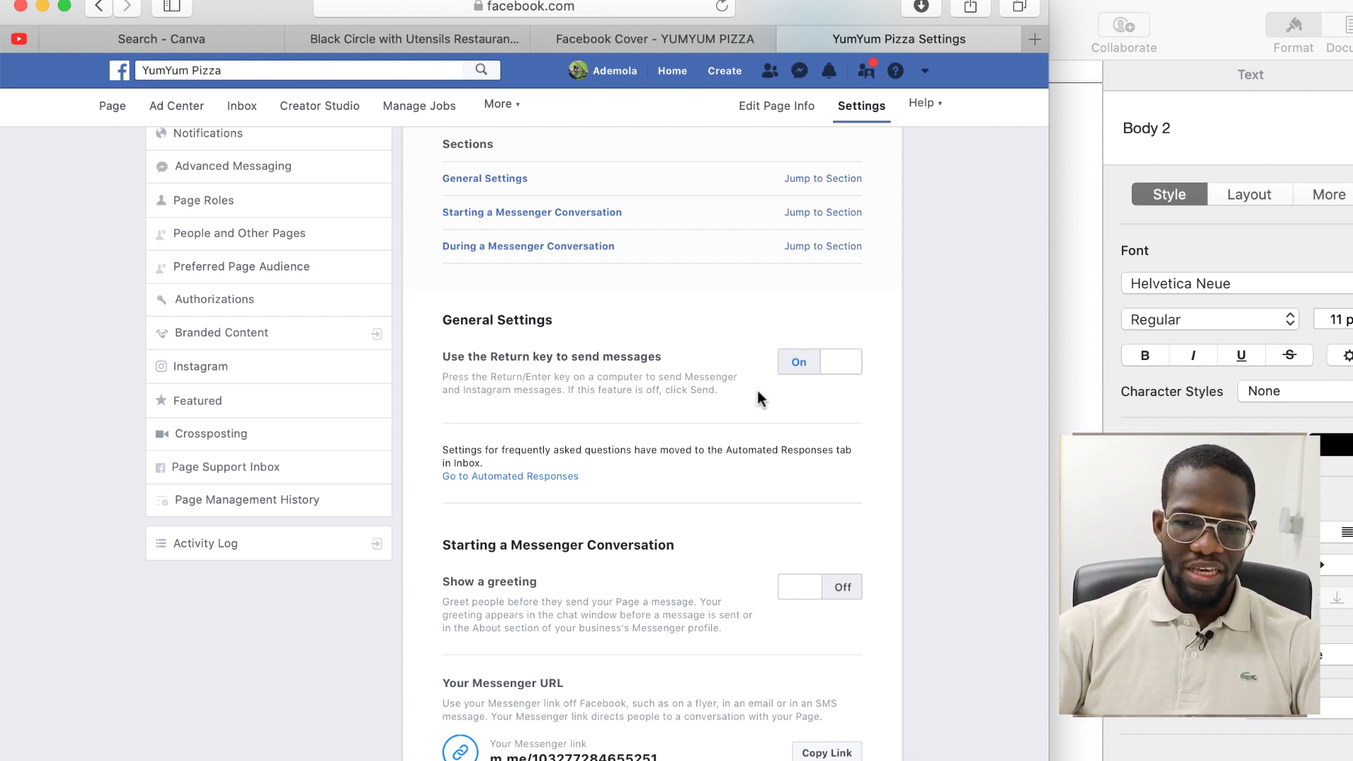
scroll(730, 420, "down", 3)
scroll(717, 468, "down", 1)
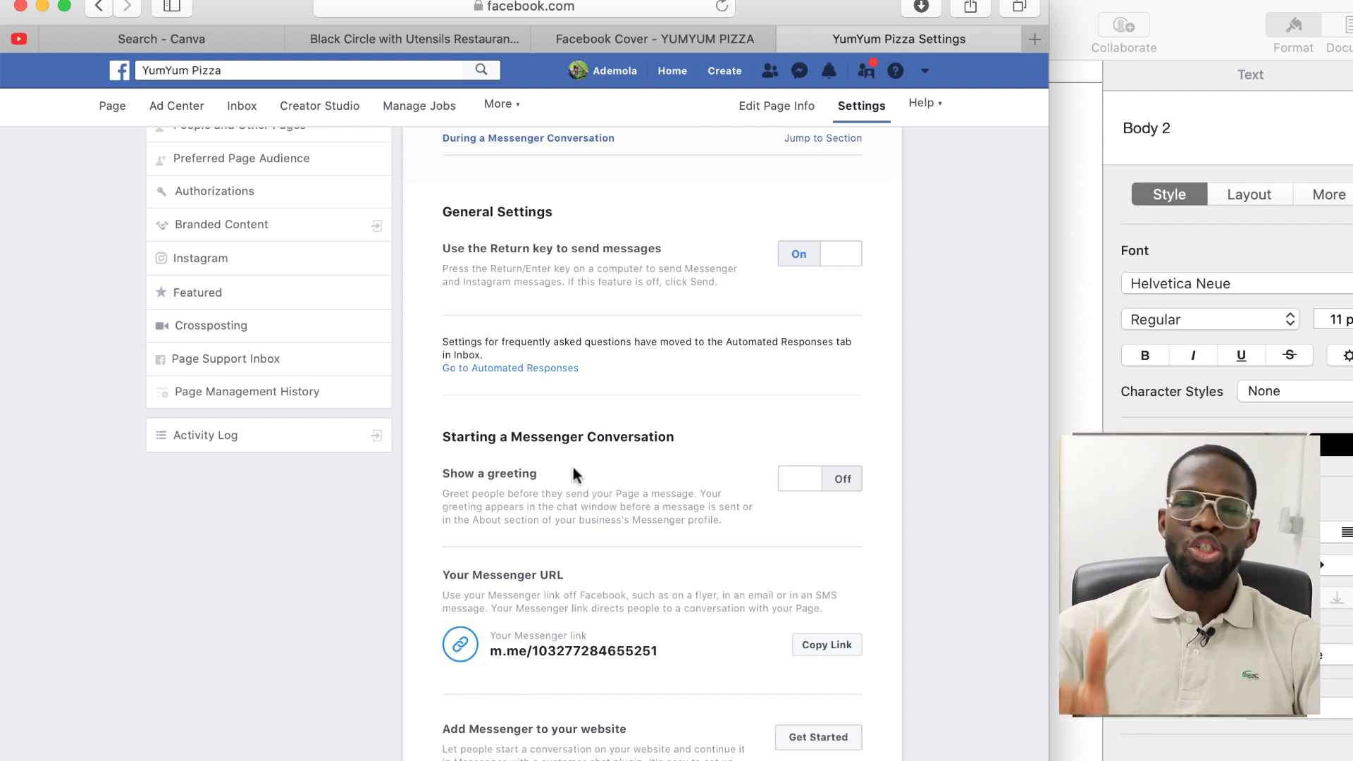
left_click(788, 480)
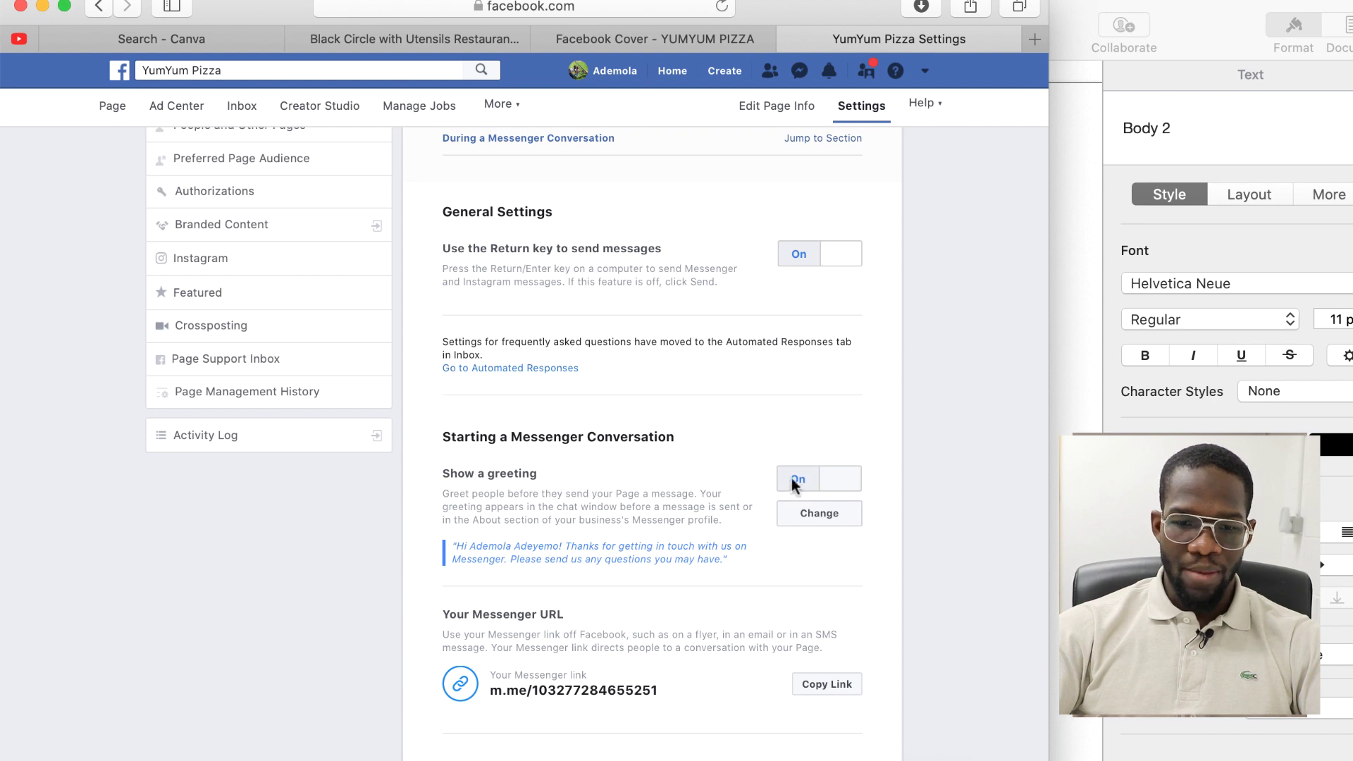
Open the Messenger greeting for editing, view its personalization options, and cancel without changing the text
scroll(667, 581, "down", 3)
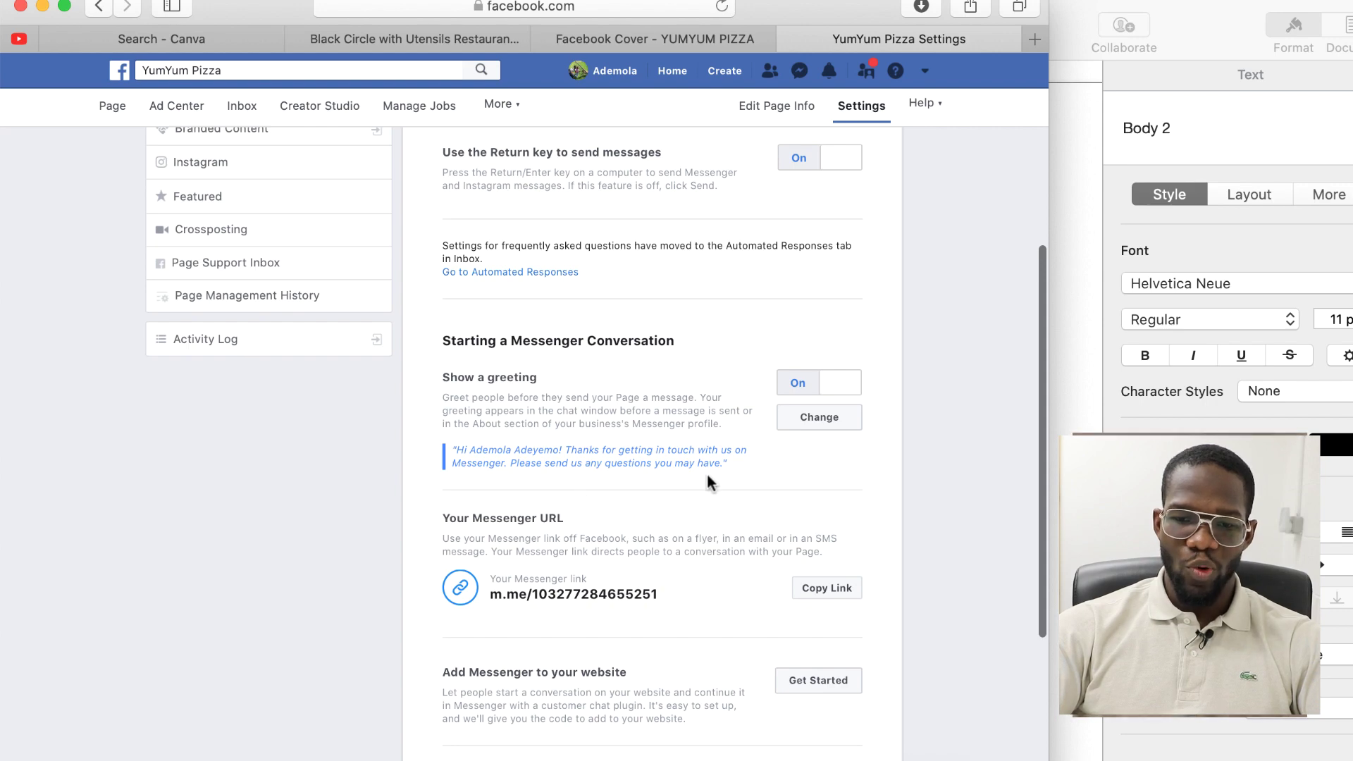
scroll(596, 381, "up", 6)
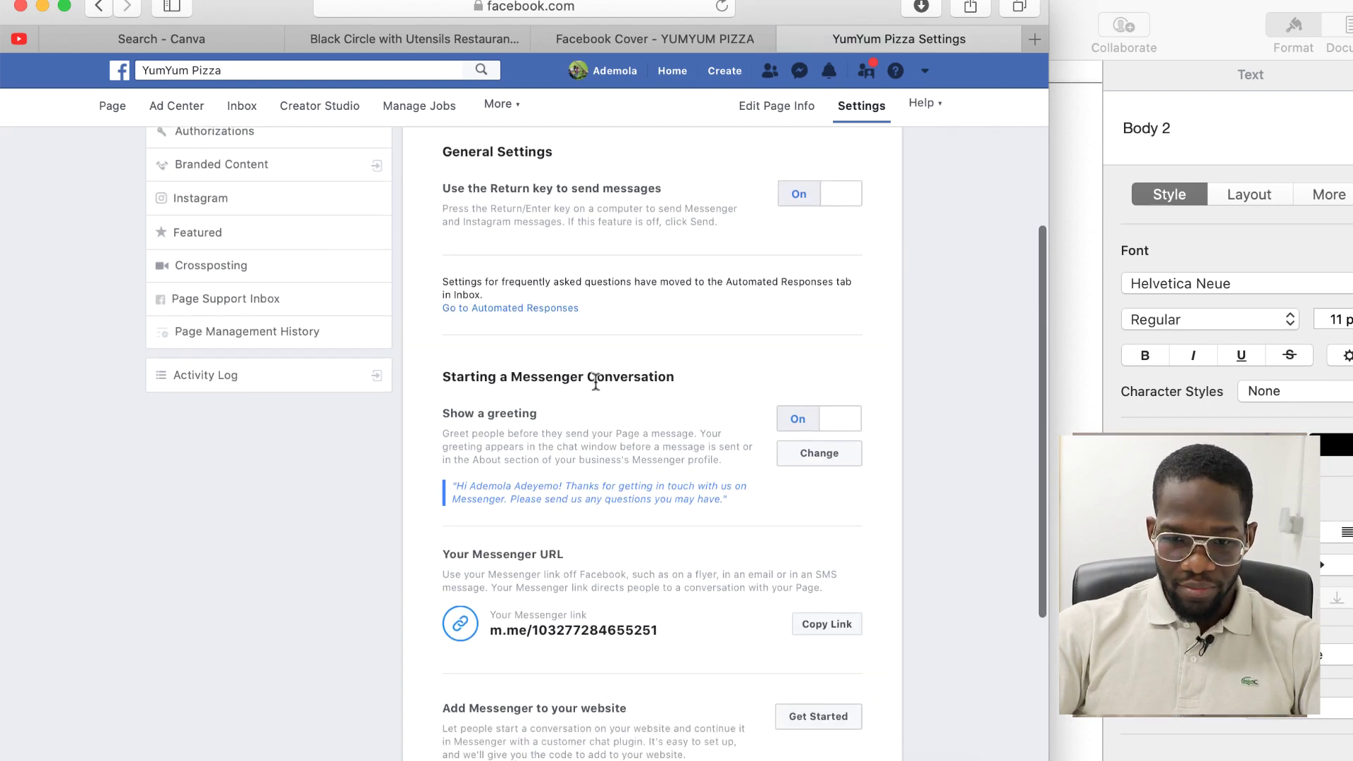
scroll(596, 381, "down", 1)
left_click(819, 413)
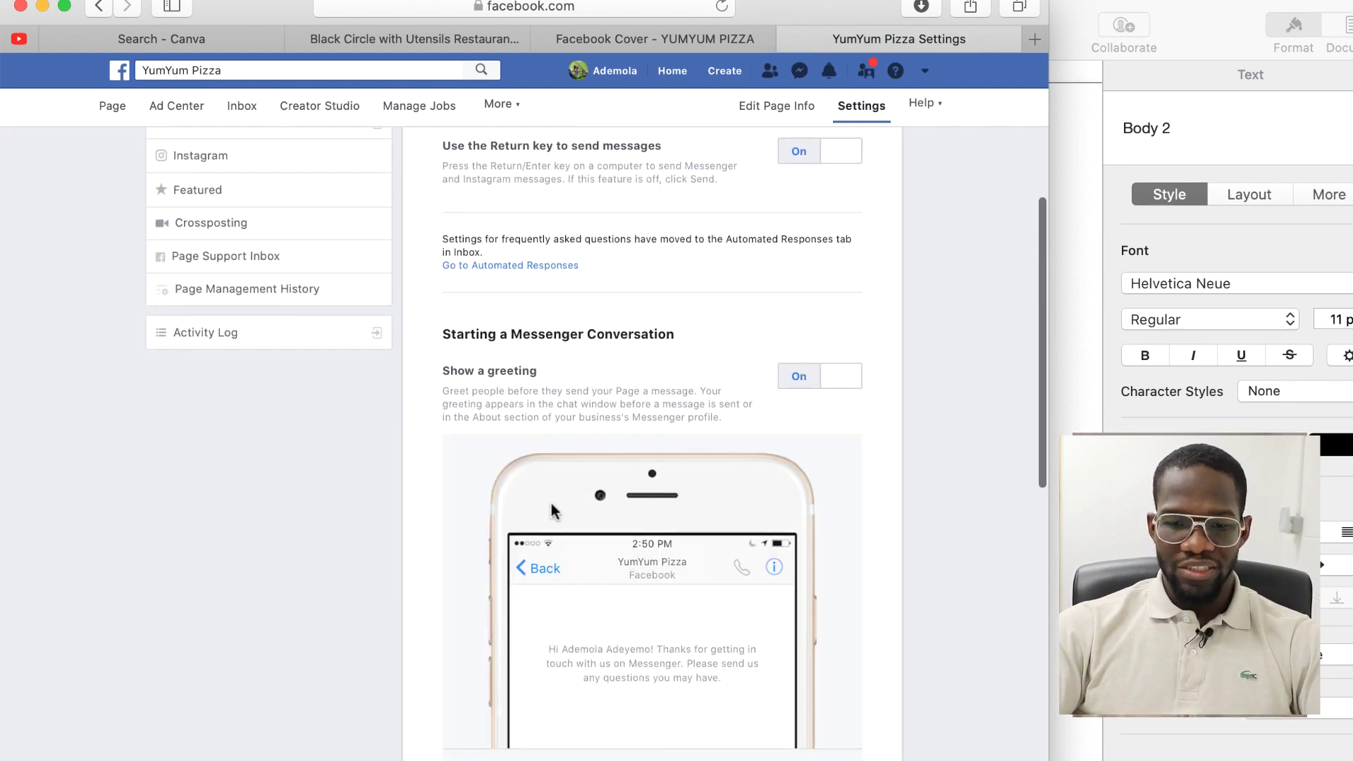
scroll(551, 503, "down", 5)
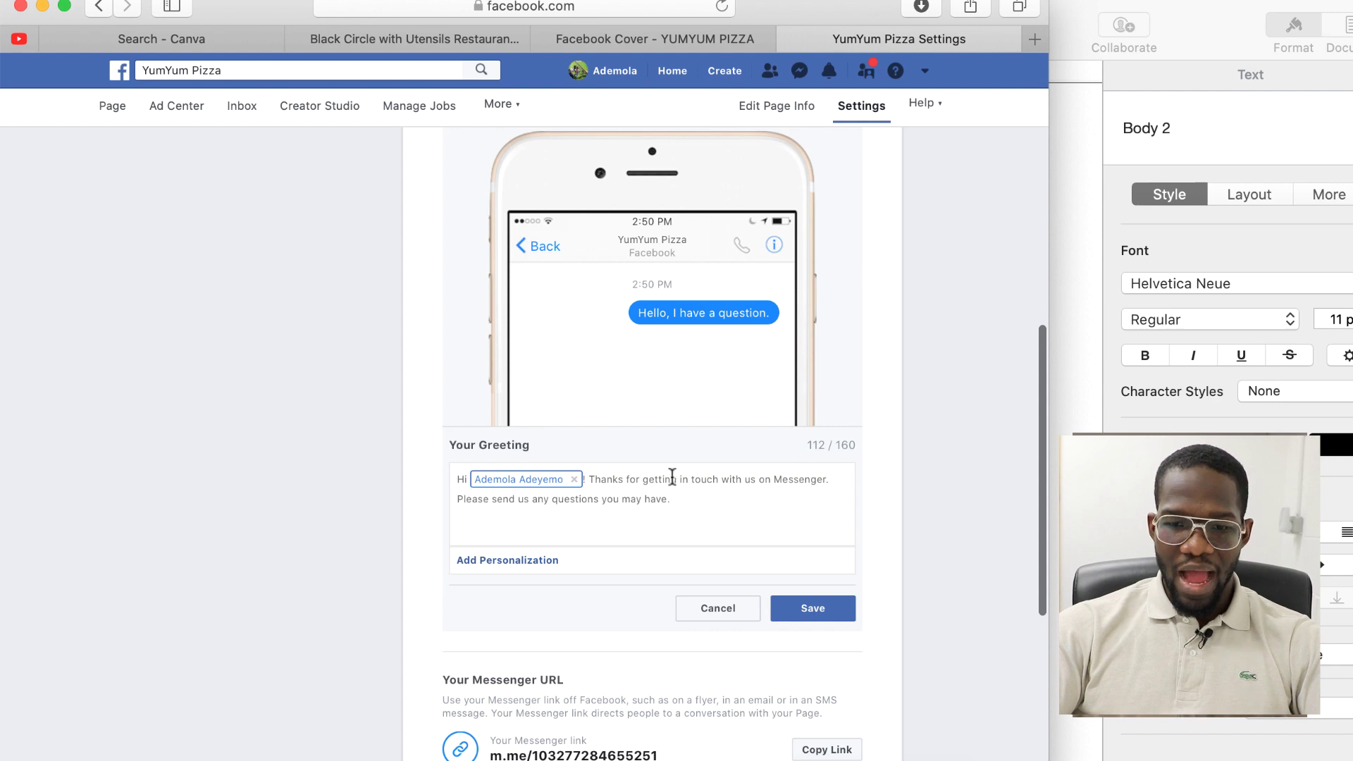
left_click(527, 563)
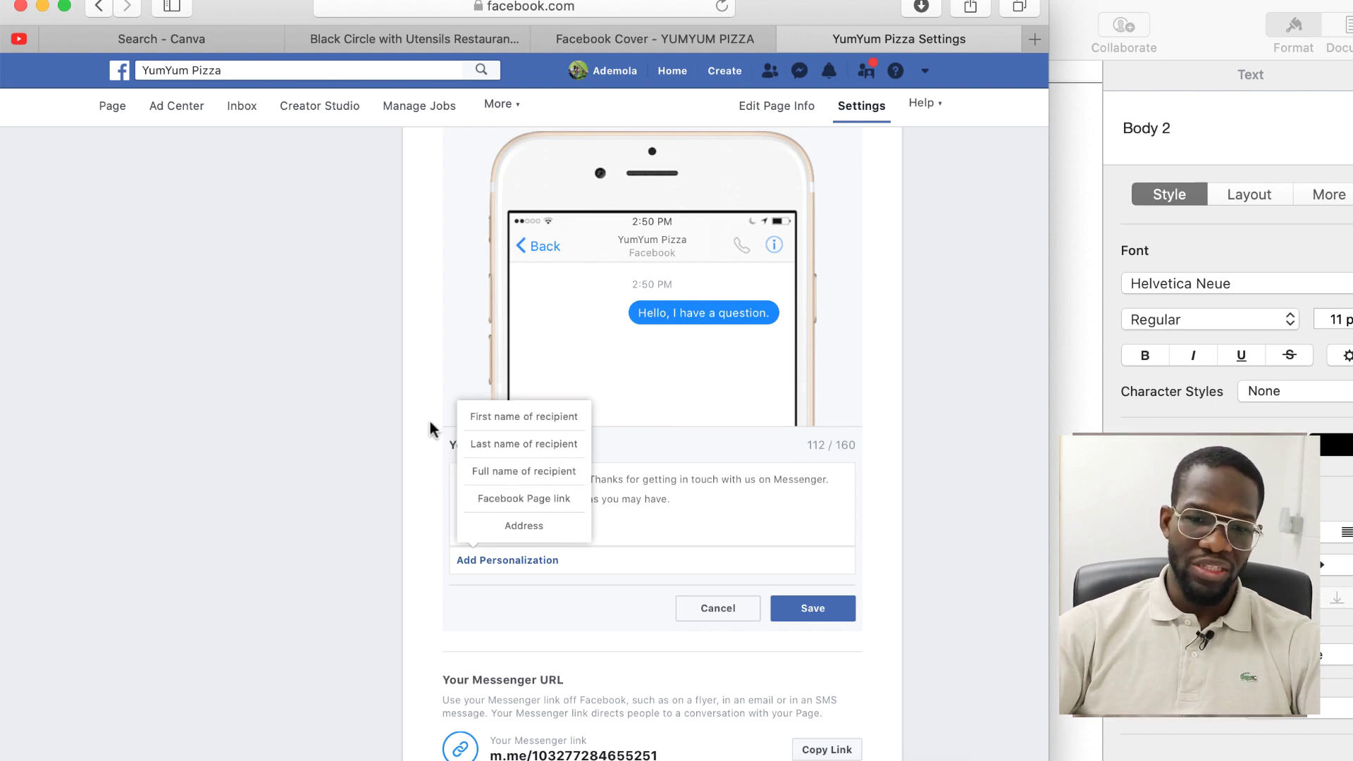
left_click(719, 609)
scroll(586, 545, "up", 3)
scroll(585, 544, "up", 2)
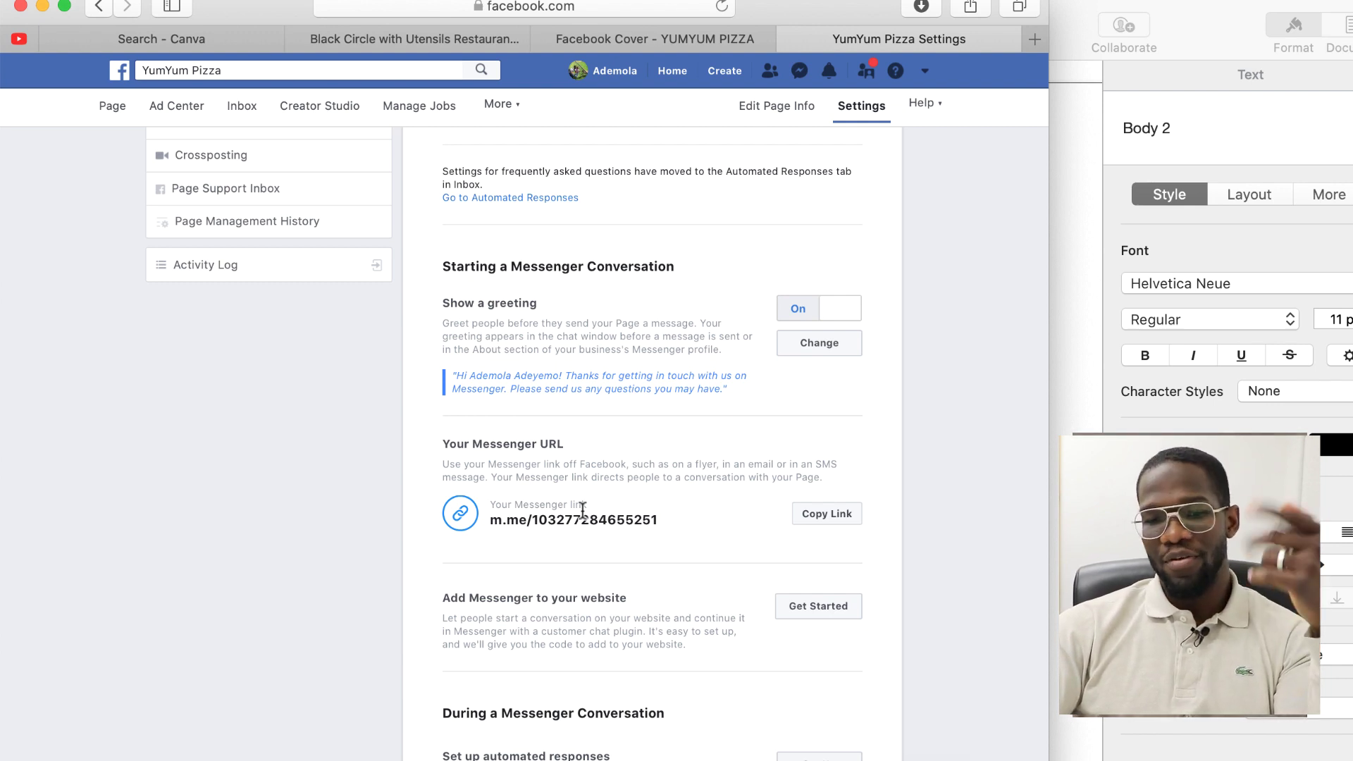
Open the automated responses setup and examine the Away Message's text and time zone options
scroll(545, 555, "down", 5)
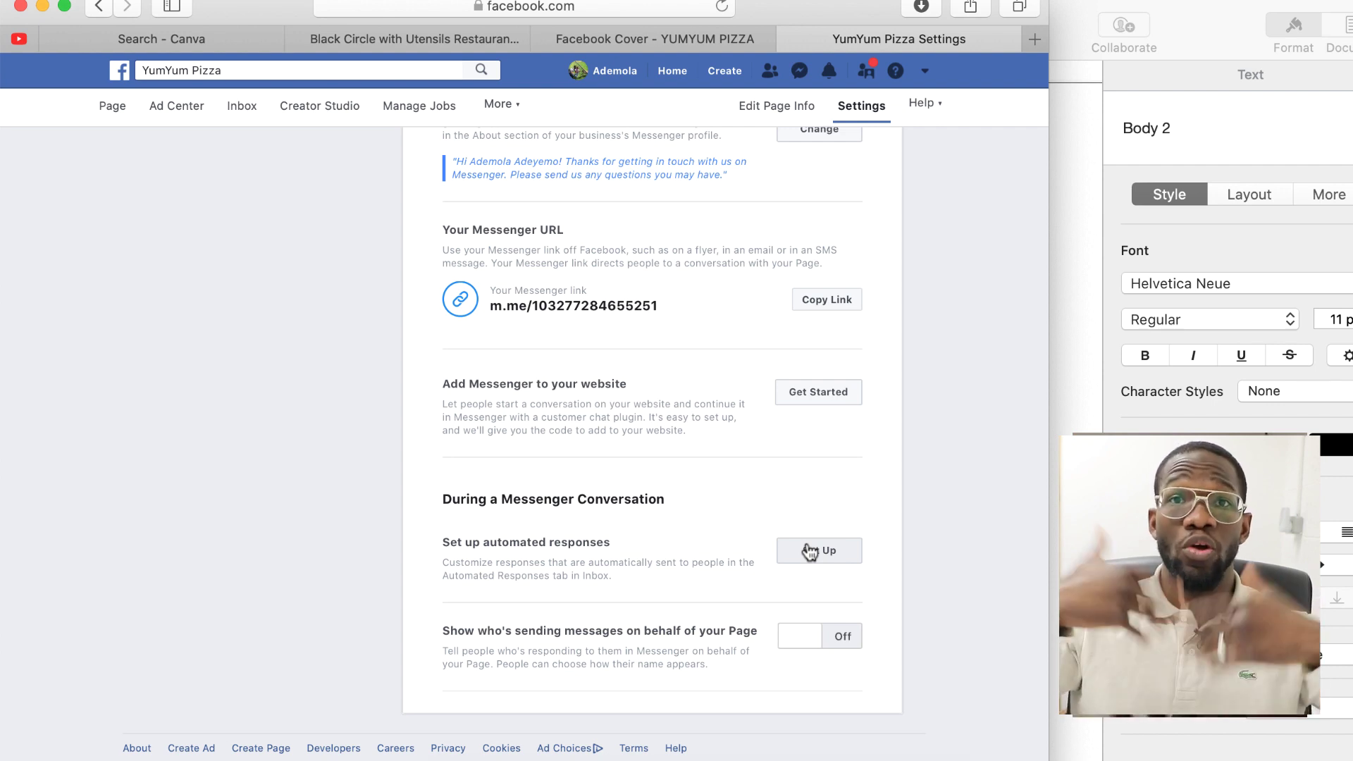
left_click(810, 551)
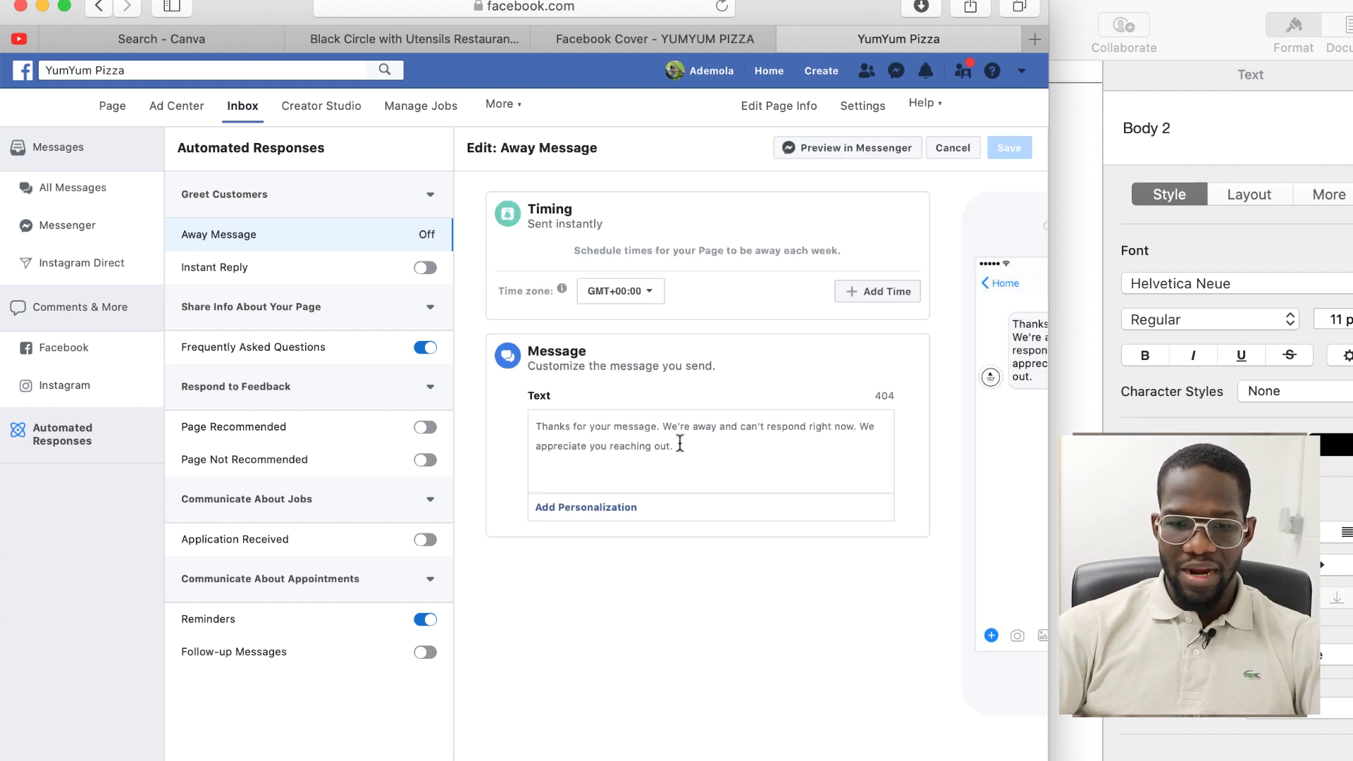
left_click(682, 449)
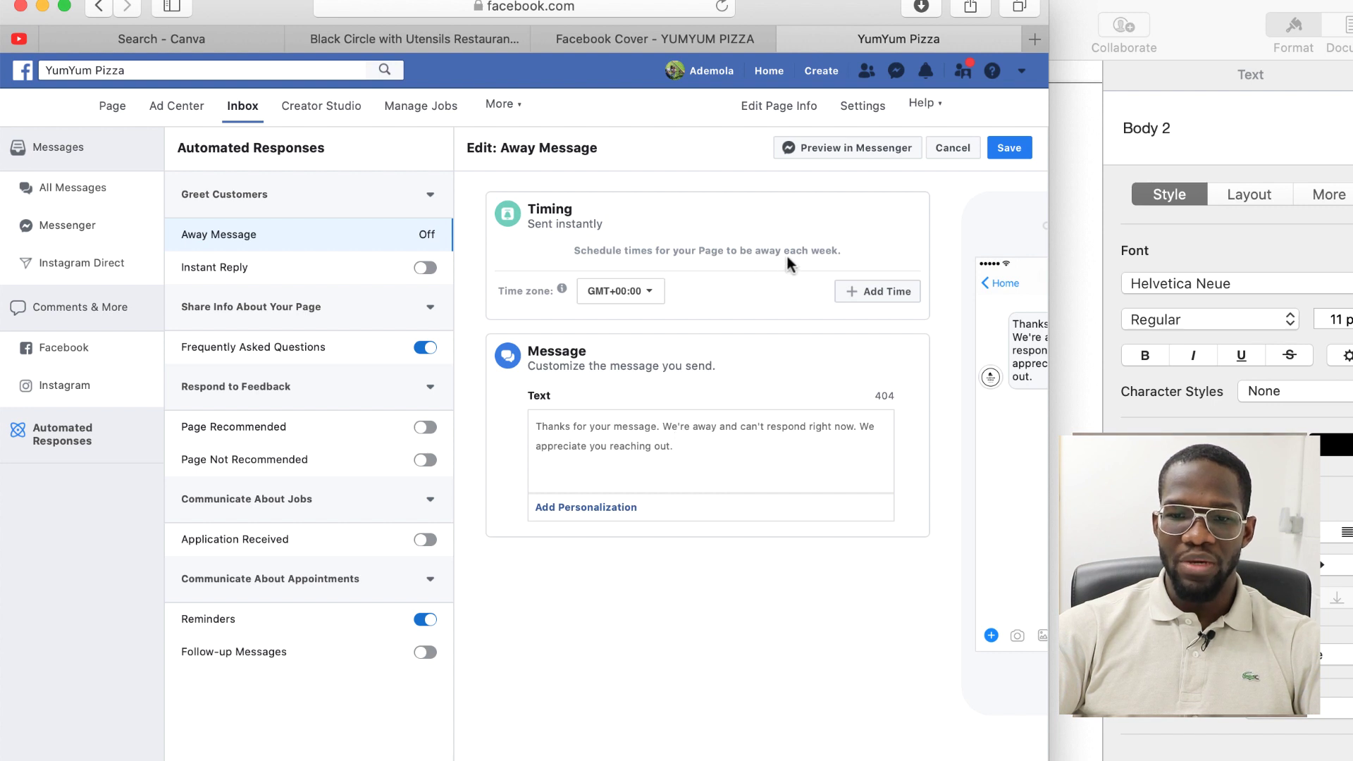
left_click(648, 301)
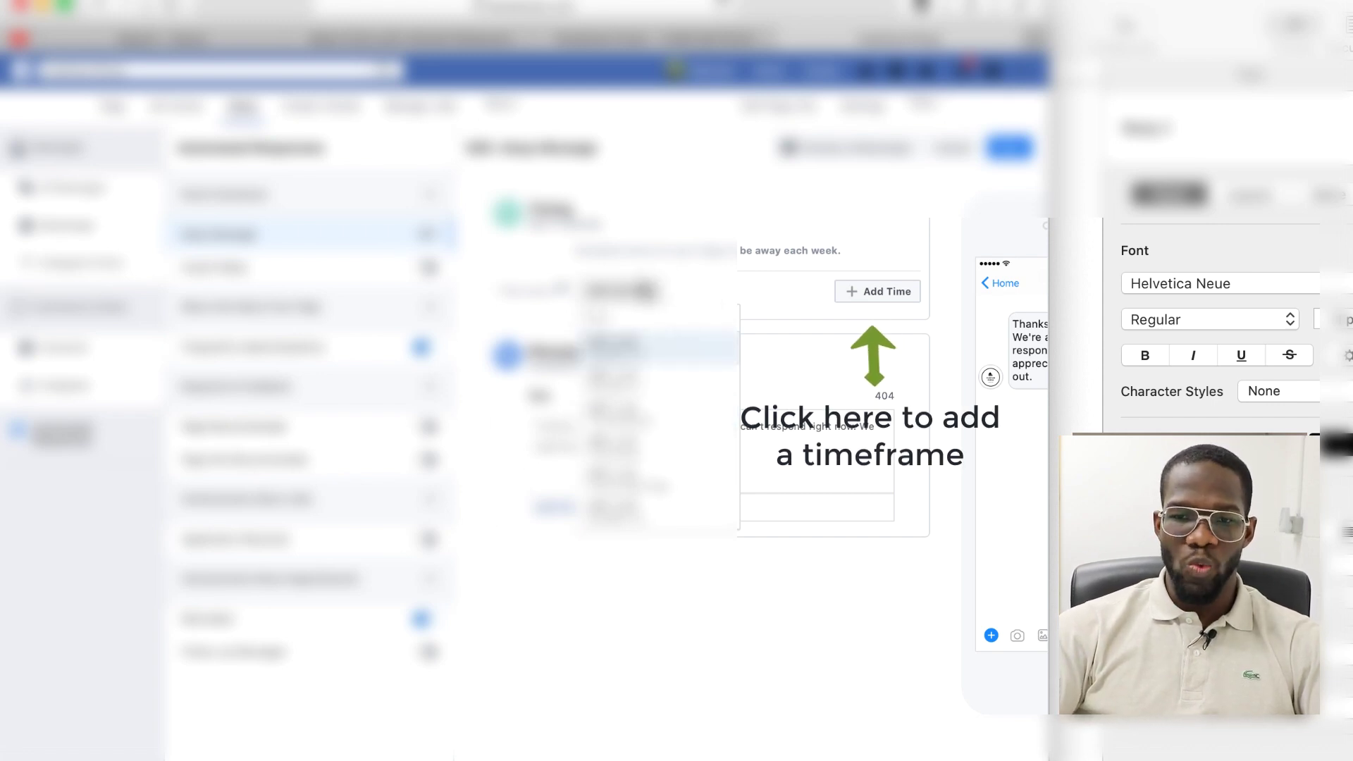
left_click(647, 293)
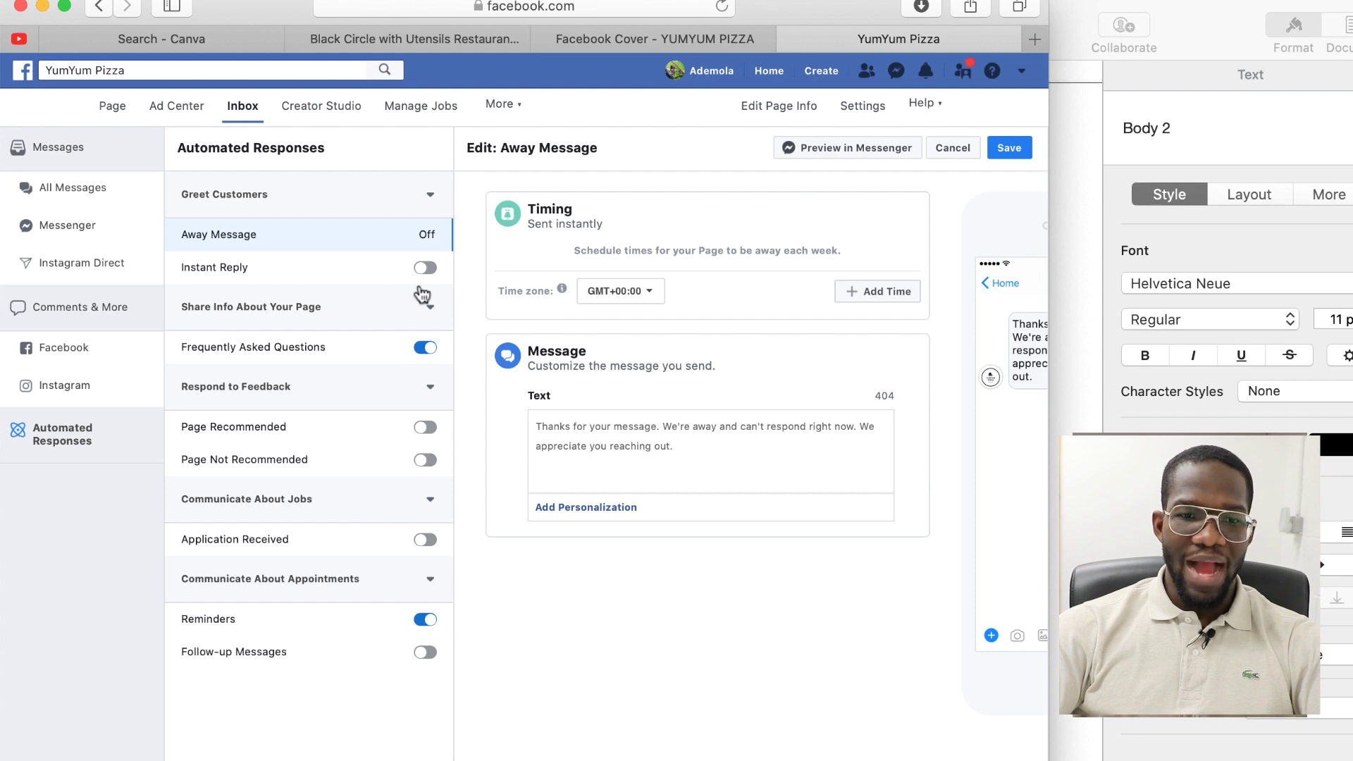
Browse the available Page templates in the Templates and Tabs settings, and close the list without choosing one
left_click(869, 107)
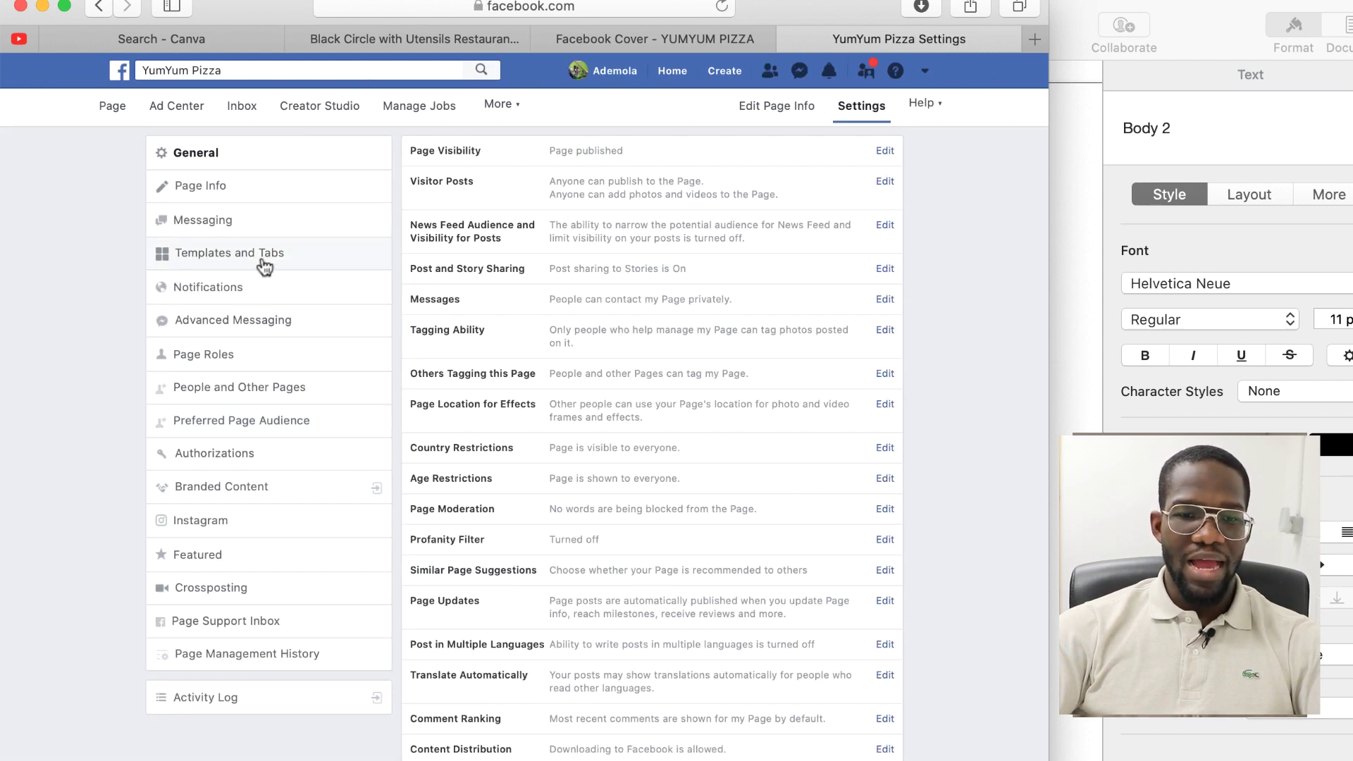
left_click(264, 254)
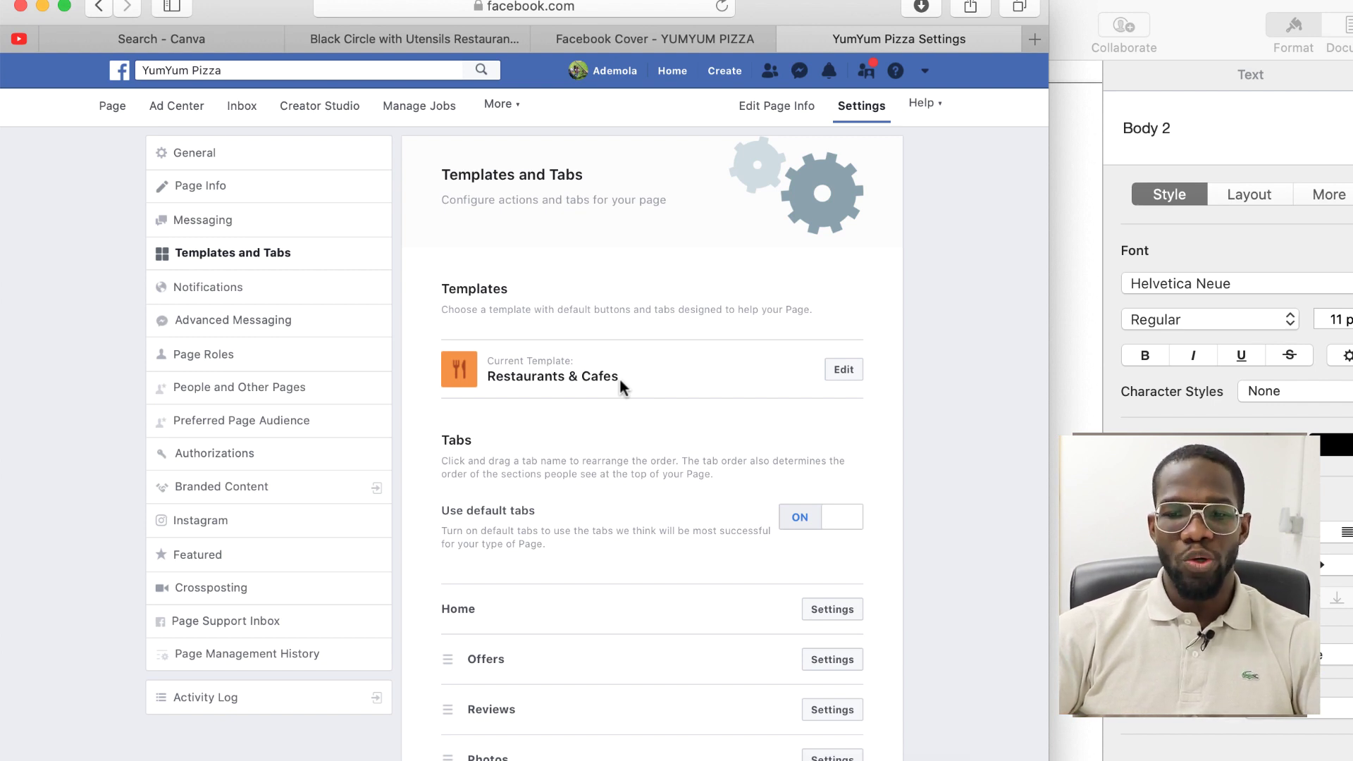
left_click(839, 371)
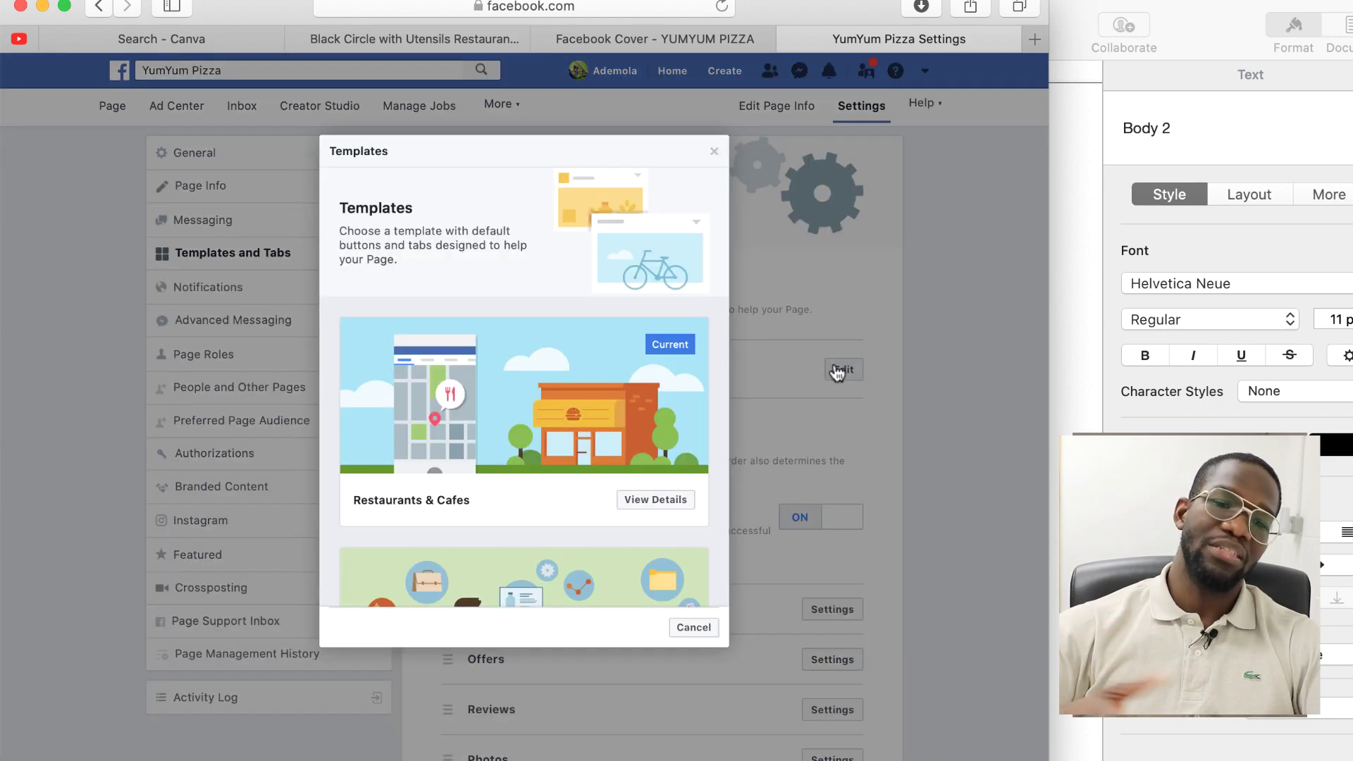
scroll(559, 424, "down", 1)
scroll(559, 429, "down", 10)
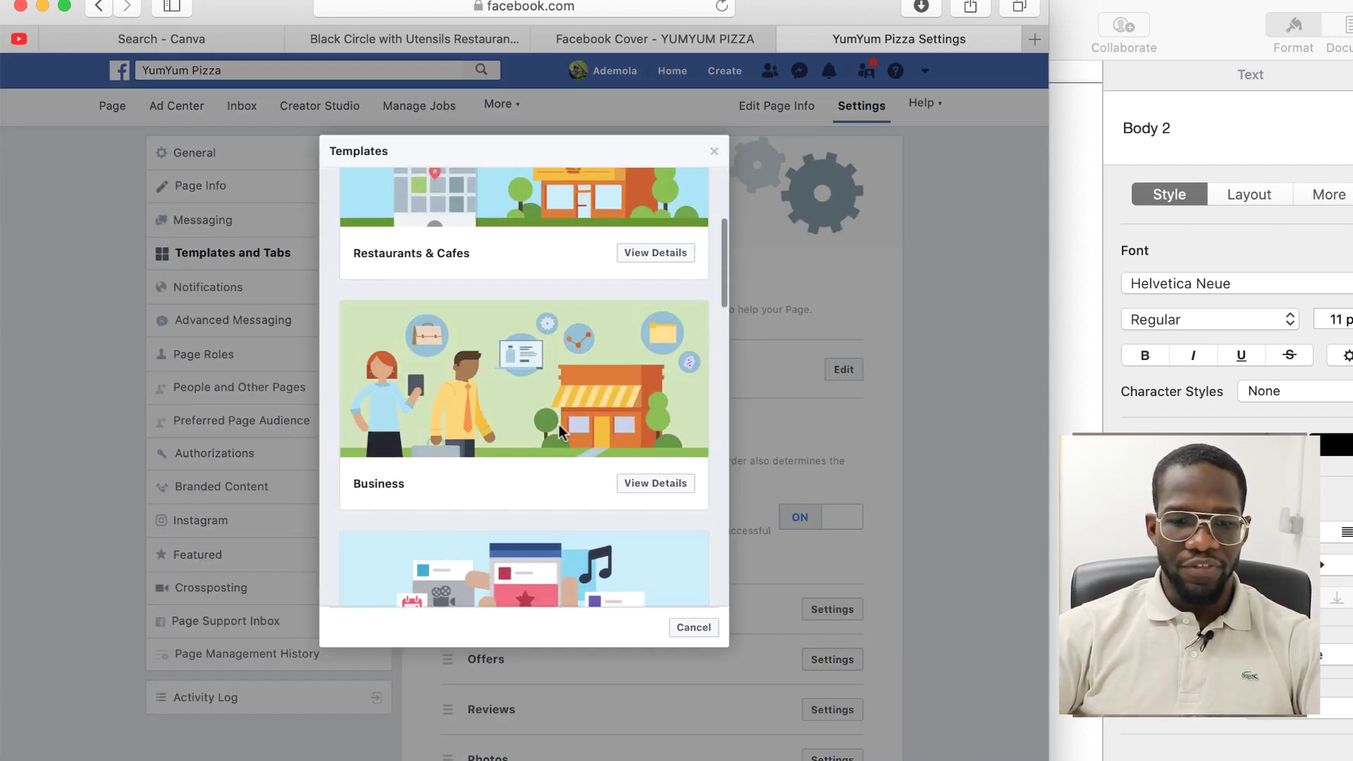
scroll(561, 431, "down", 10)
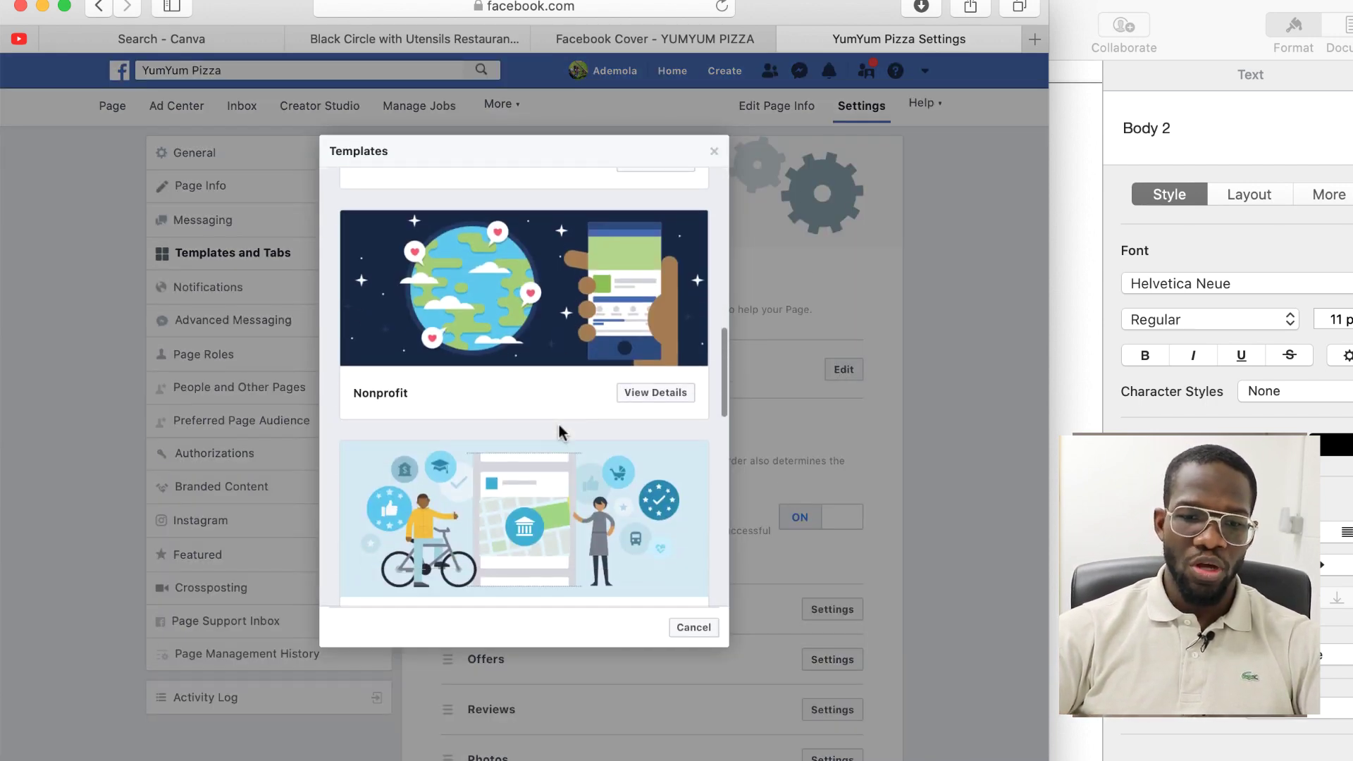
scroll(562, 510, "down", 5)
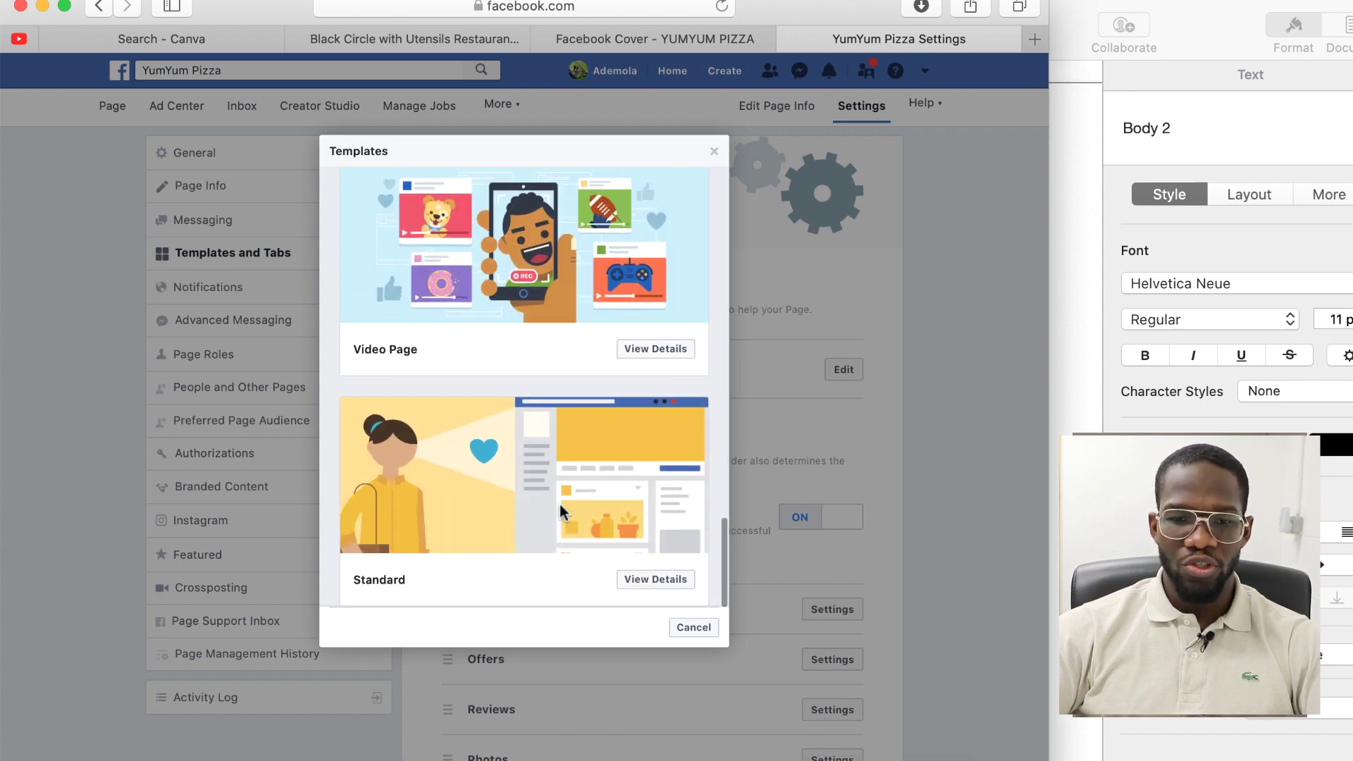
scroll(560, 504, "up", 20)
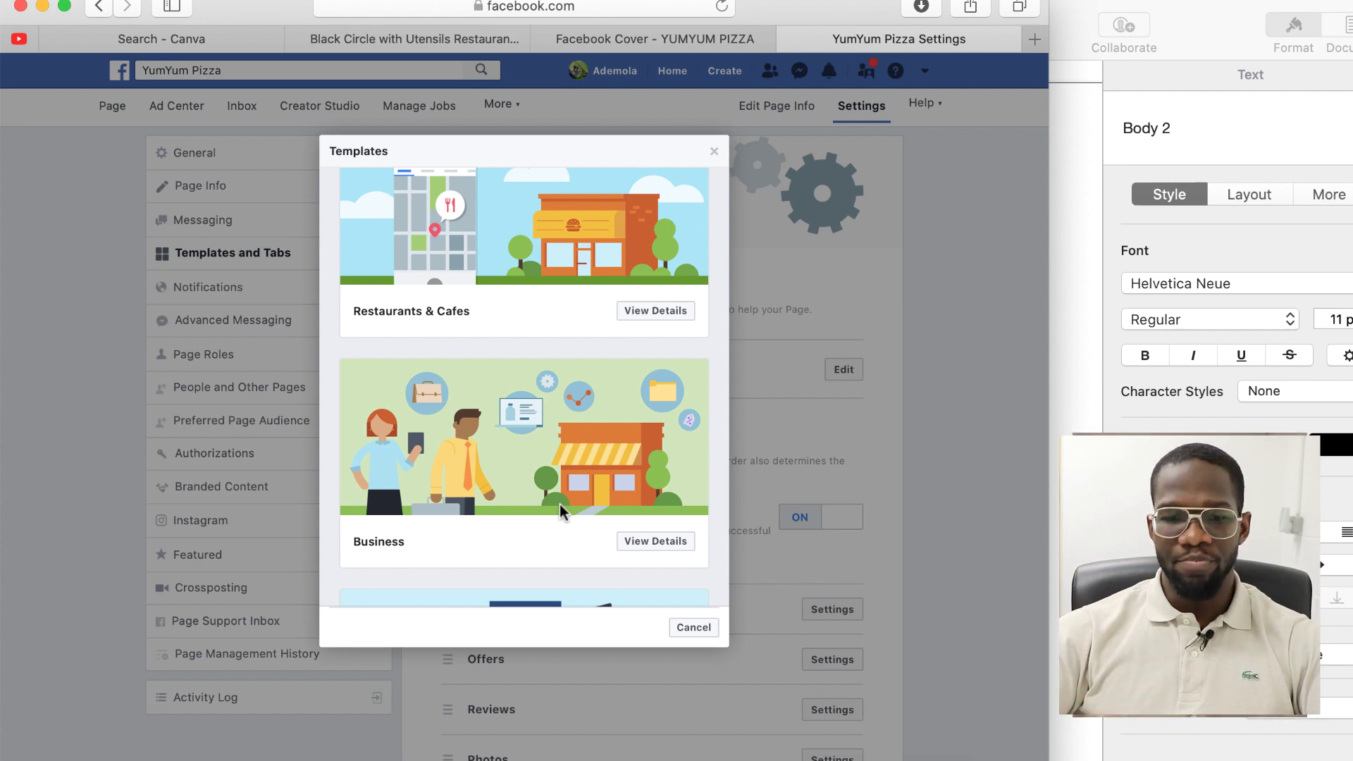
scroll(560, 505, "down", 10)
scroll(560, 505, "down", 5)
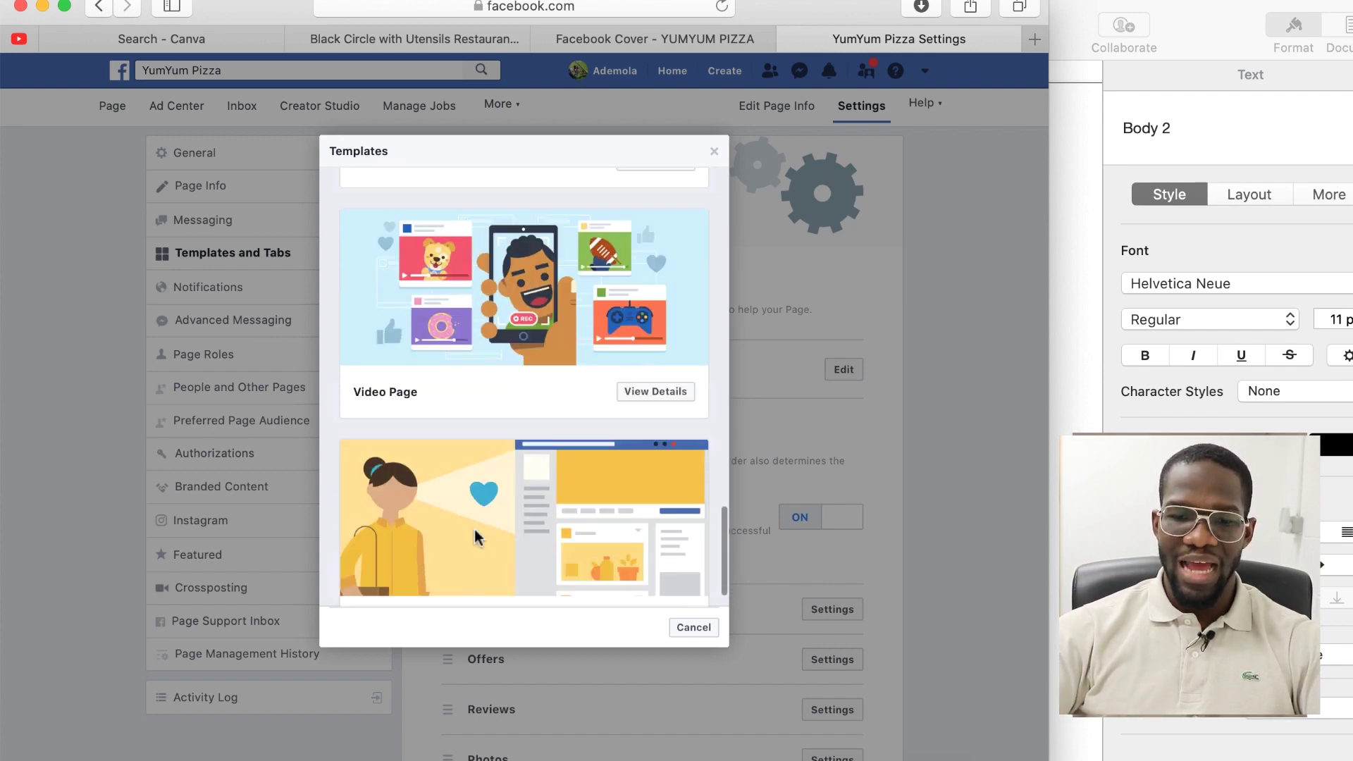
left_click(684, 629)
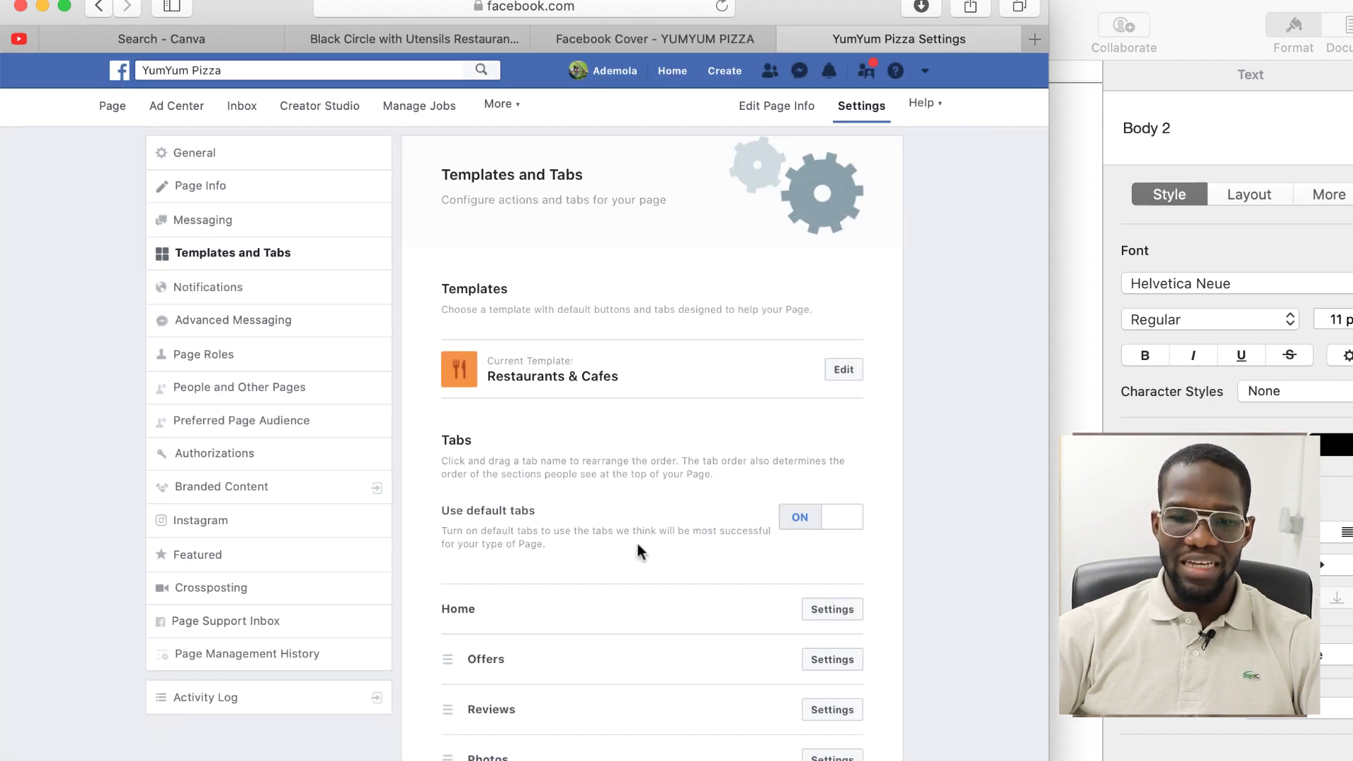
Review the Page's tabs and their order in the Templates and Tabs settings, from Home through Jobs
scroll(612, 504, "down", 8)
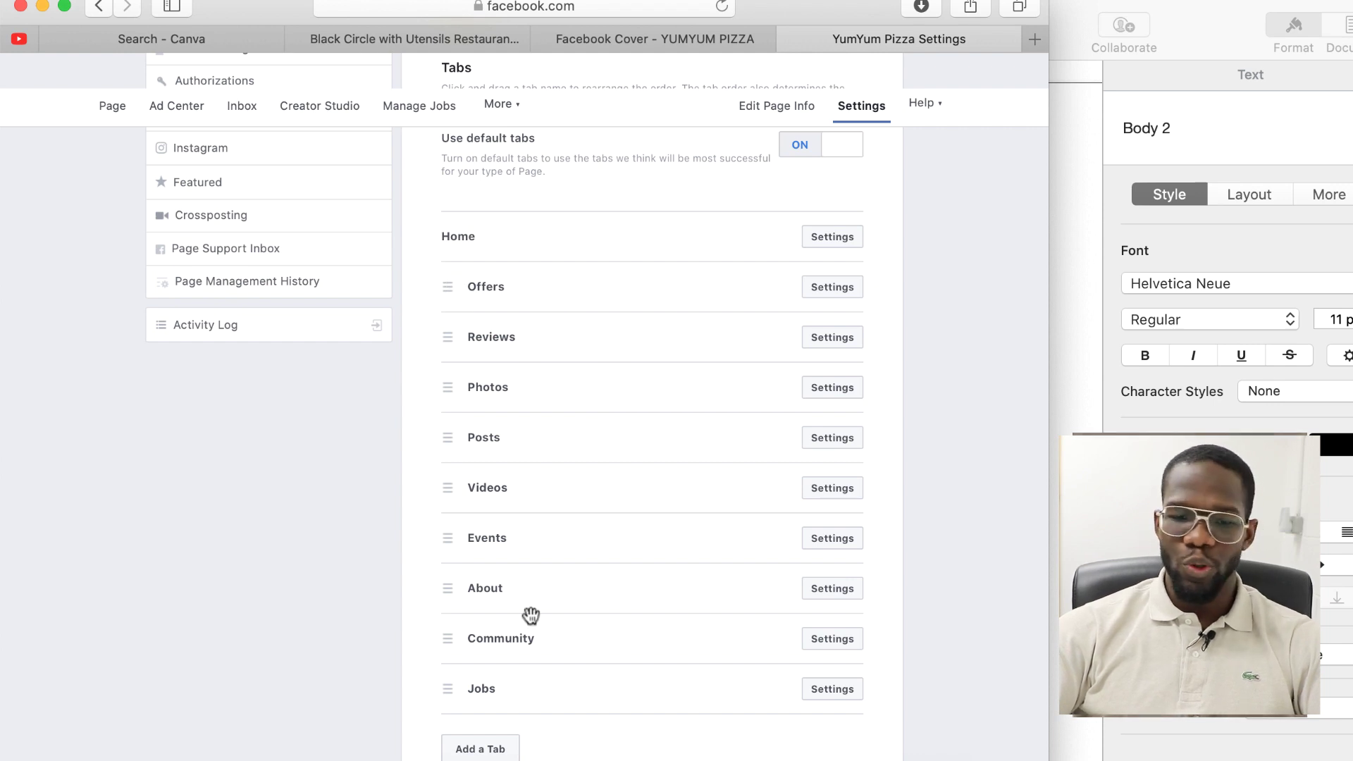
scroll(521, 518, "up", 2)
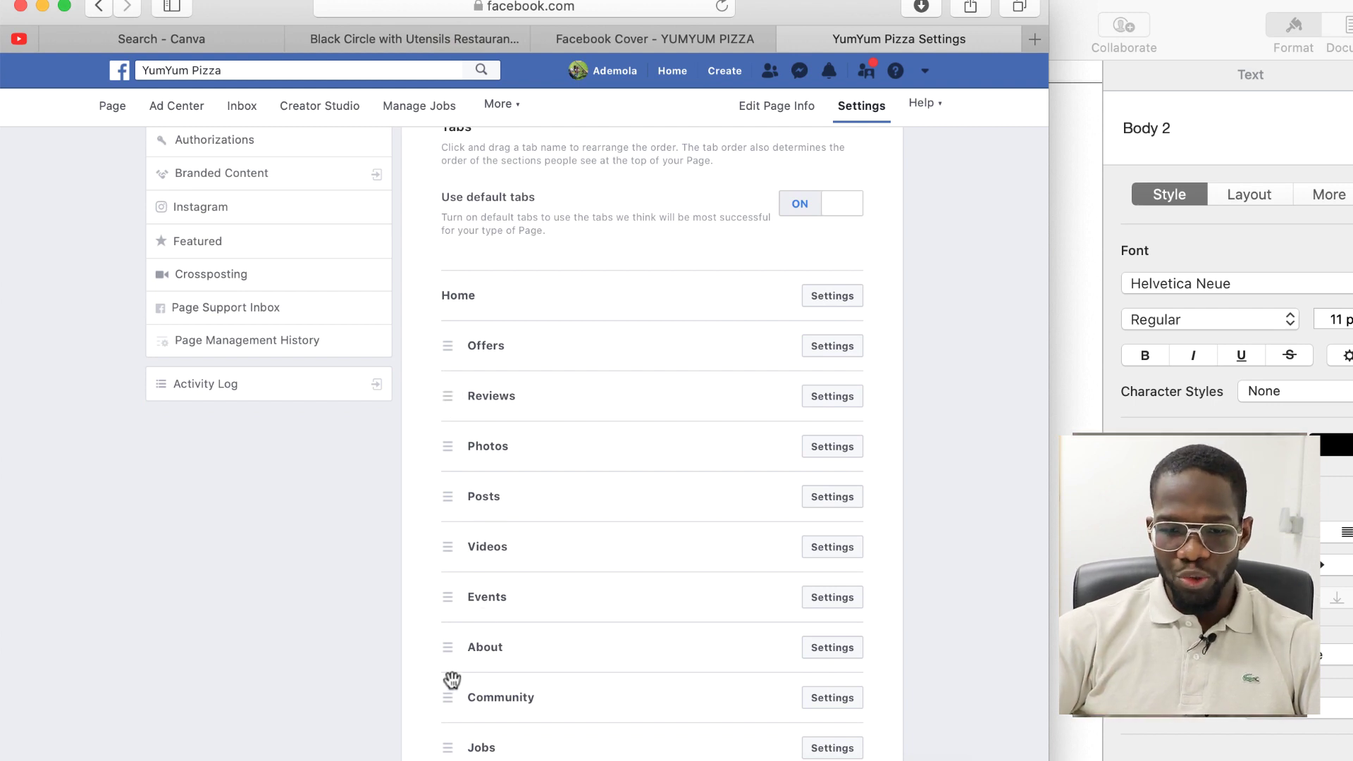
scroll(452, 678, "down", 3)
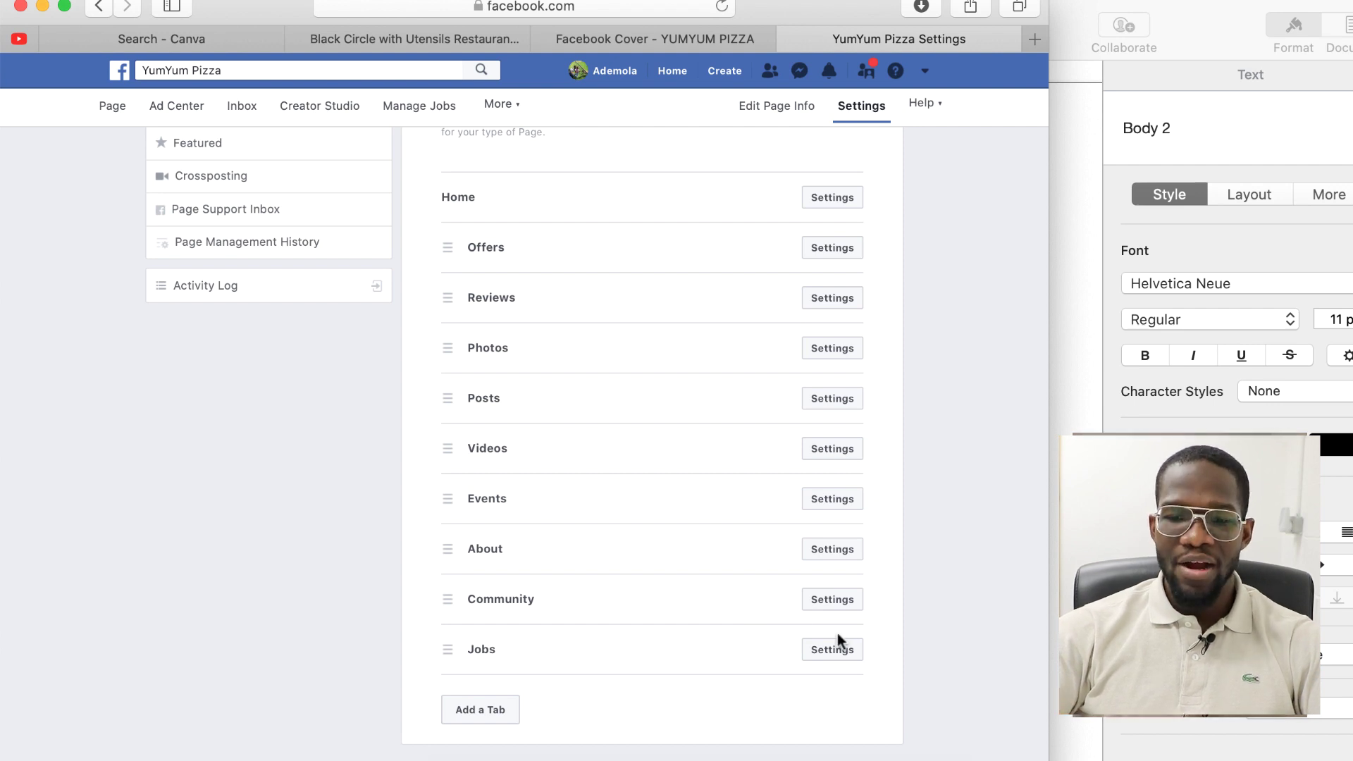
Turn off the Jobs tab in the Page's tab settings and save the change
left_click(822, 652)
scroll(818, 658, "down", 2)
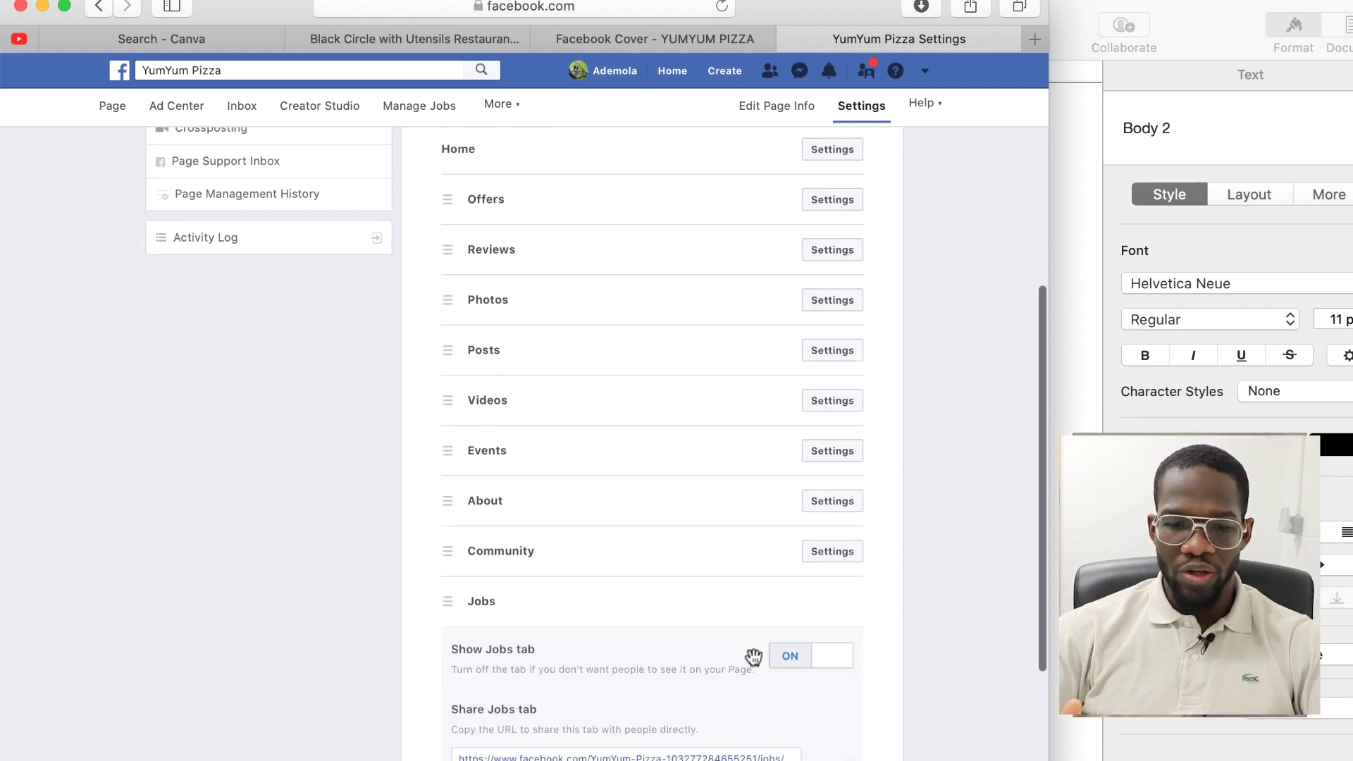
left_click(831, 573)
left_click(832, 741)
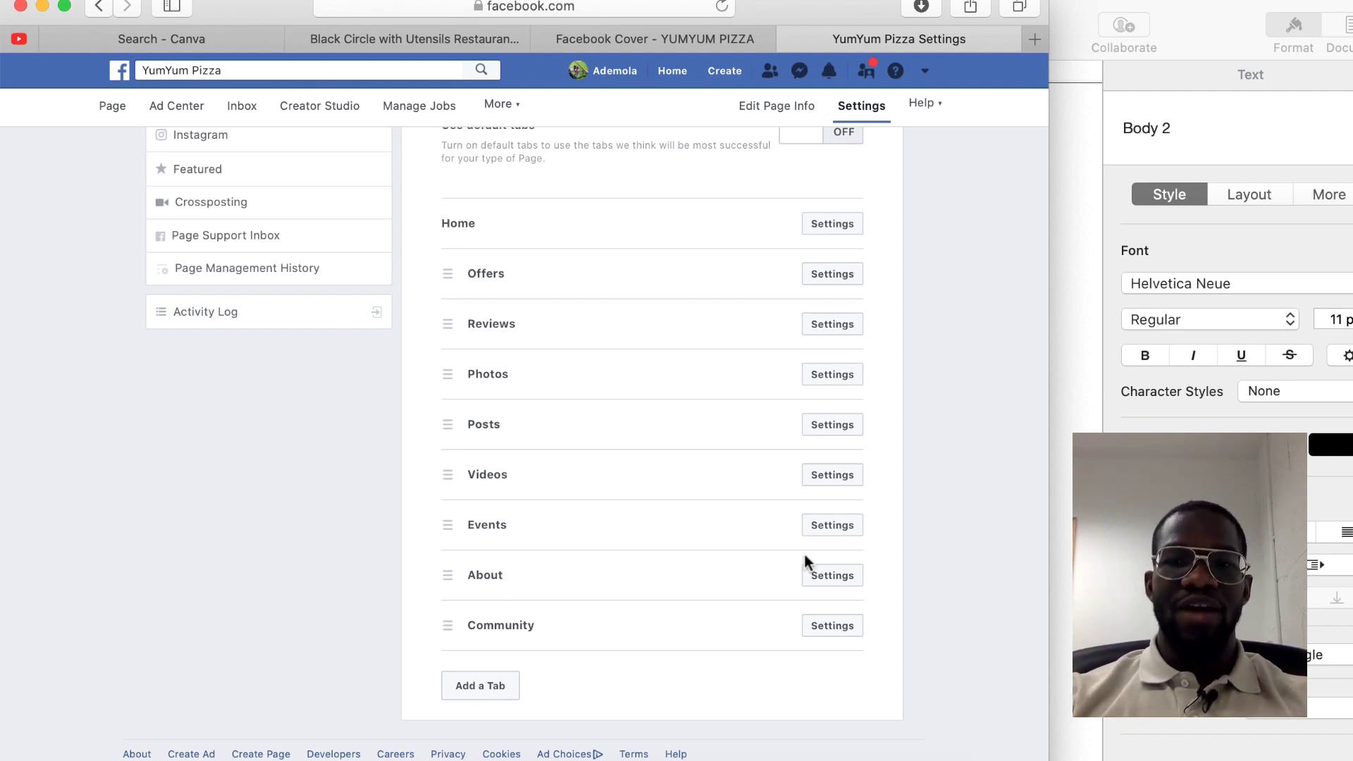
Examine the About tab's settings, including its sharing URL, and close them
left_click(830, 579)
scroll(755, 596, "down", 1)
scroll(756, 595, "down", 2)
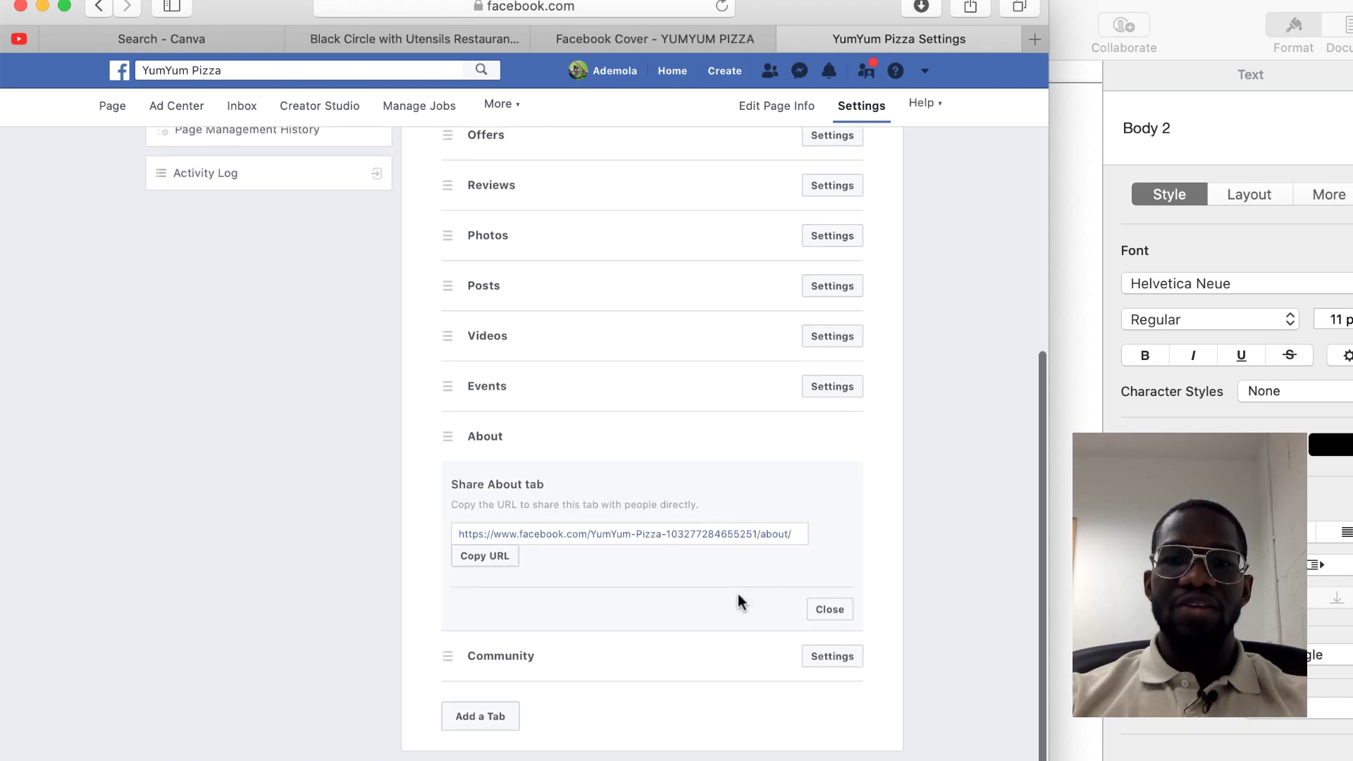
left_click(832, 612)
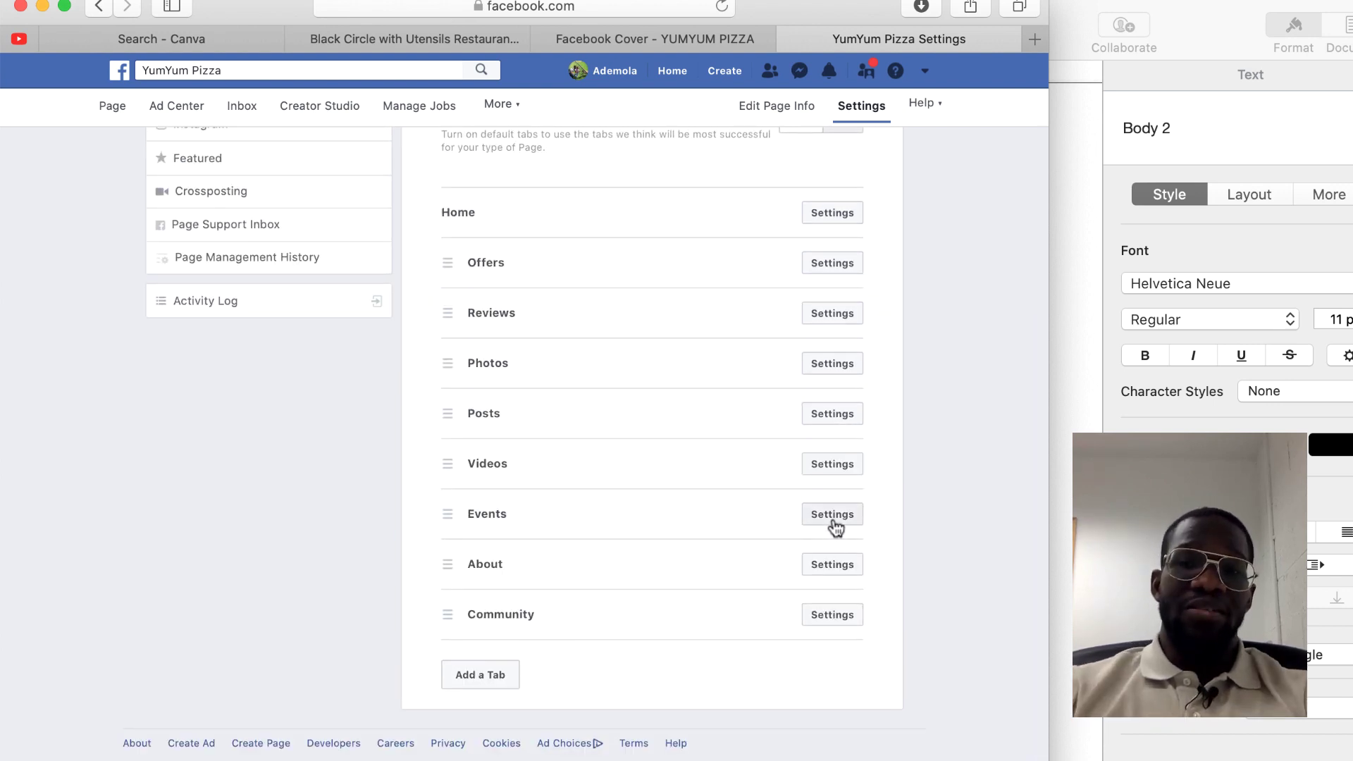
Turn off the Events tab in the Page's tab settings and save the change
left_click(833, 525)
left_click(790, 568)
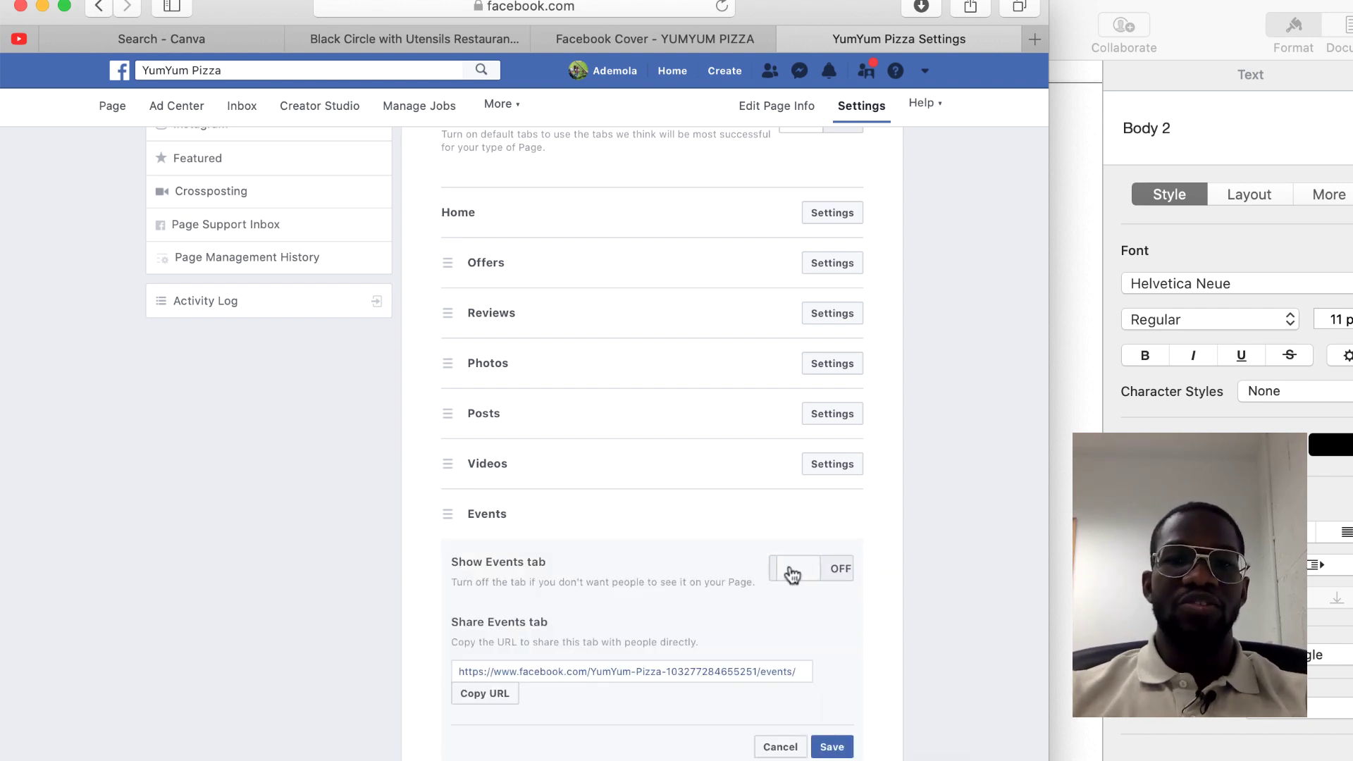
scroll(764, 686, "down", 1)
left_click(832, 705)
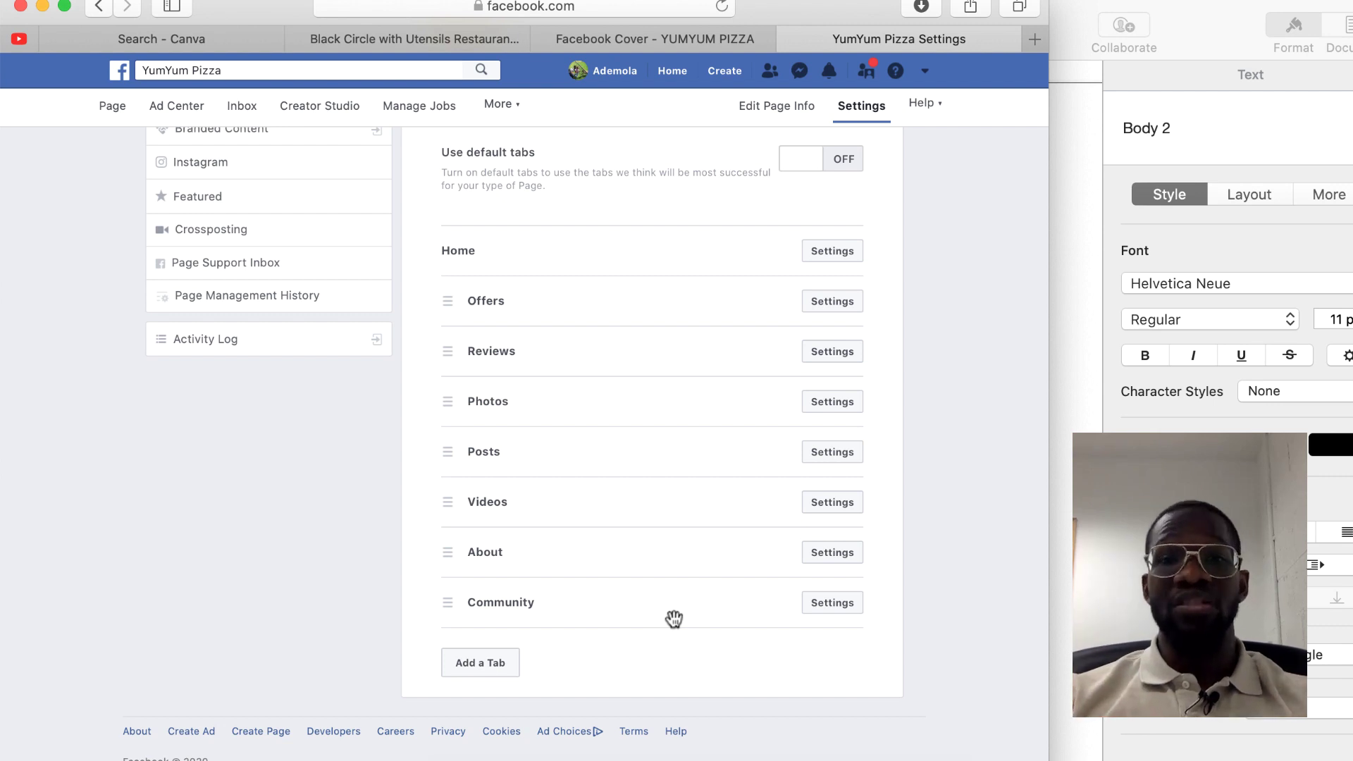
Open the Page's Notifications settings to view the Facebook, message, email and text message options
scroll(674, 619, "up", 4)
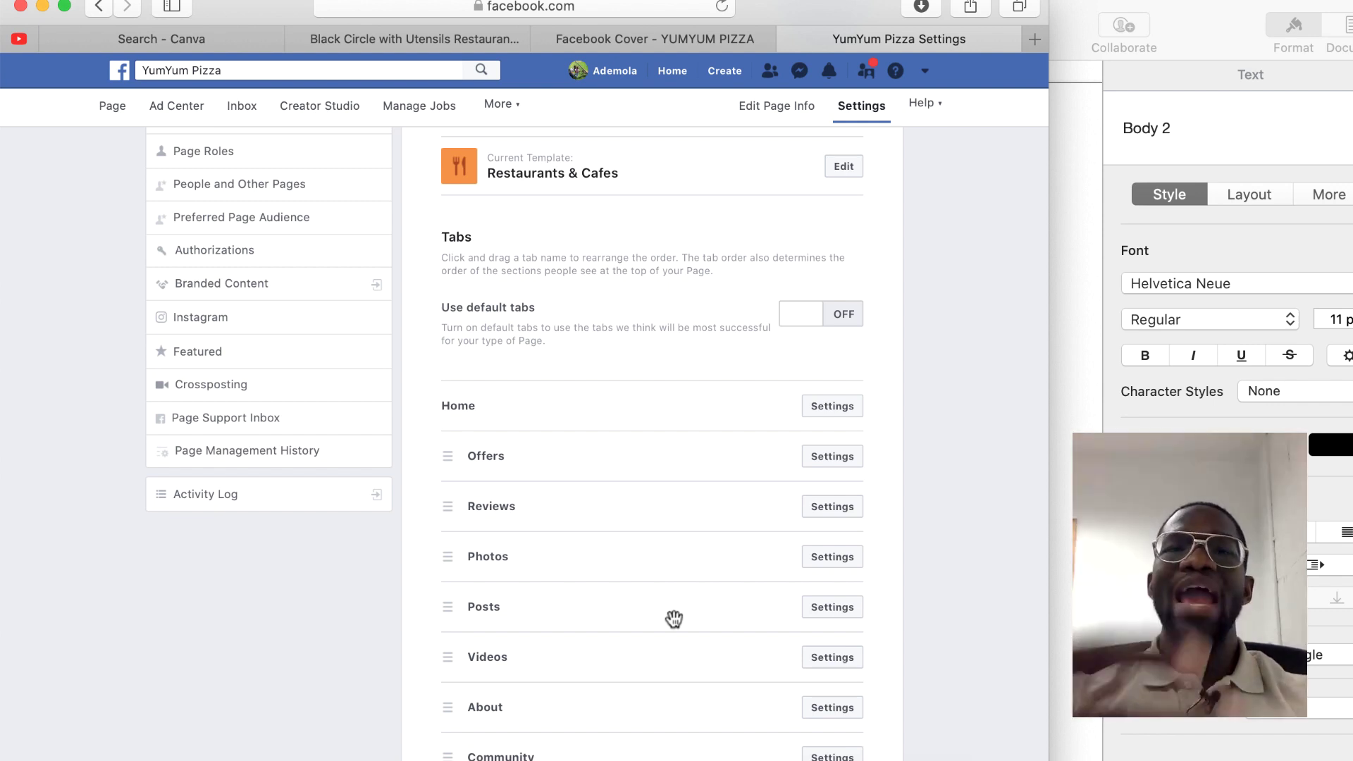
scroll(674, 618, "up", 2)
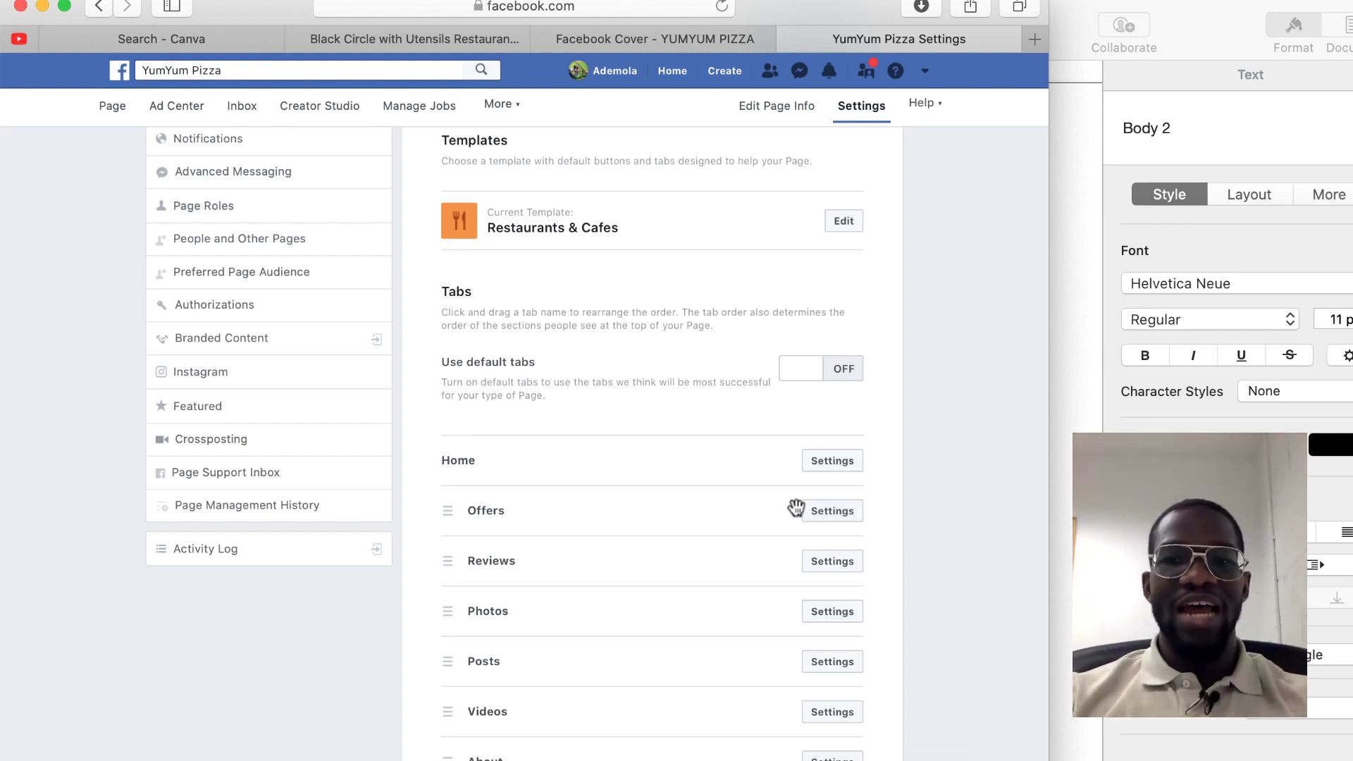
scroll(629, 538, "up", 3)
scroll(628, 539, "up", 1)
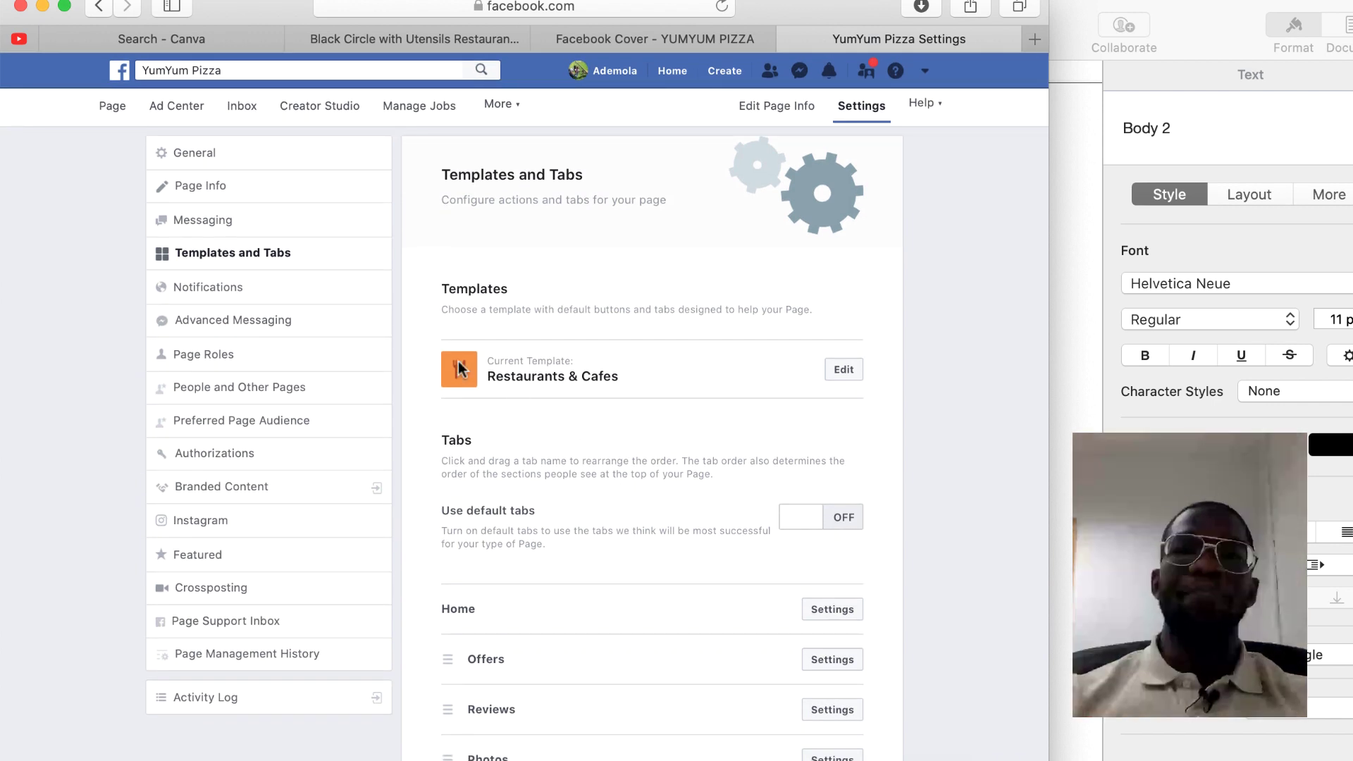
left_click(240, 287)
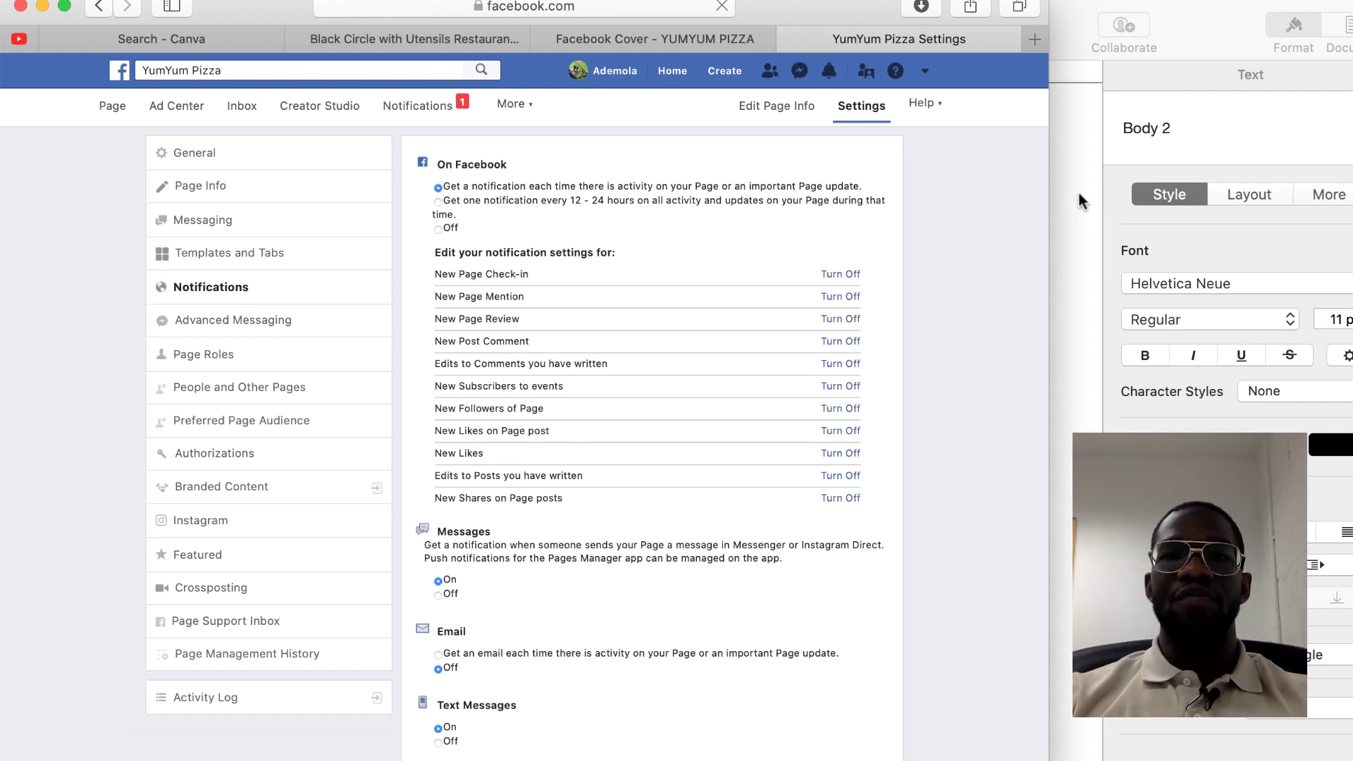
Switch to the Pages document to review the step-by-step guide outline, and return to the Facebook settings in Safari
left_click(1077, 188)
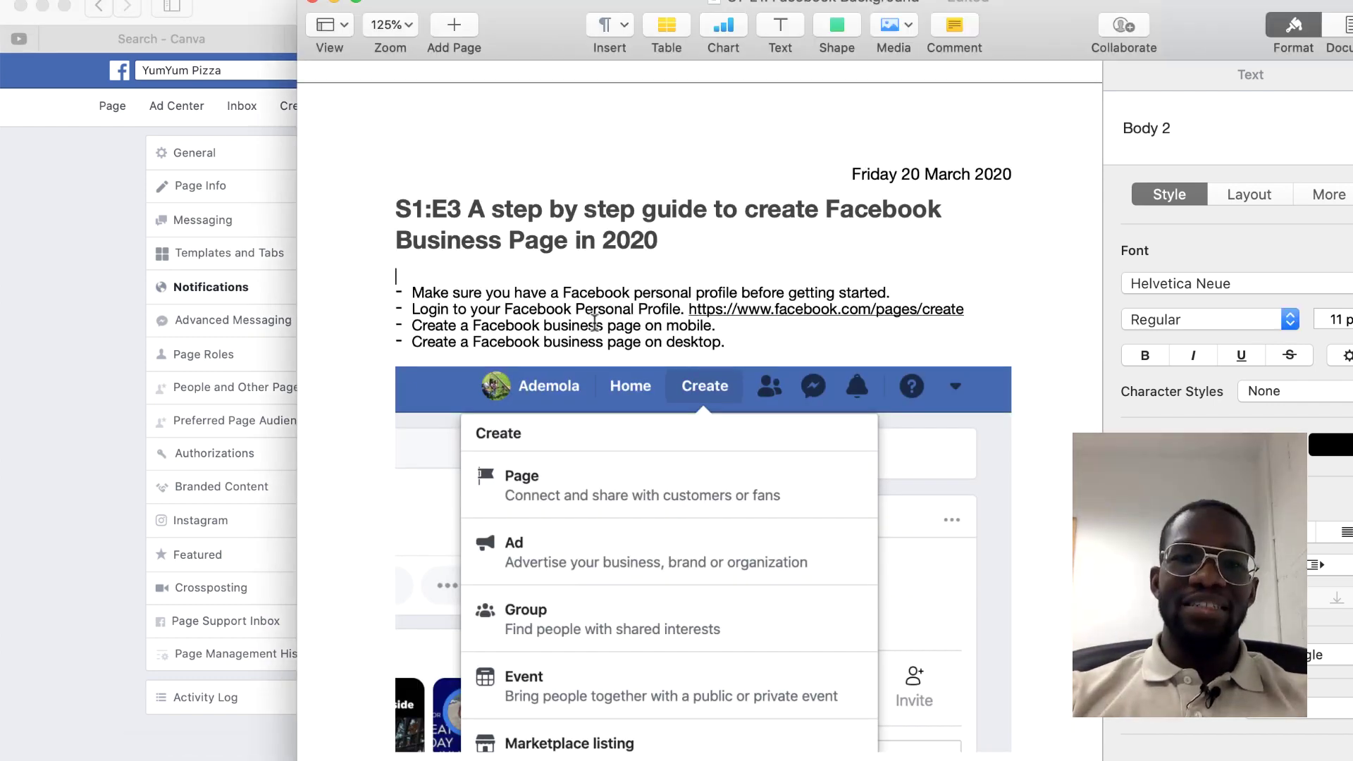
scroll(675, 314, "down", 10)
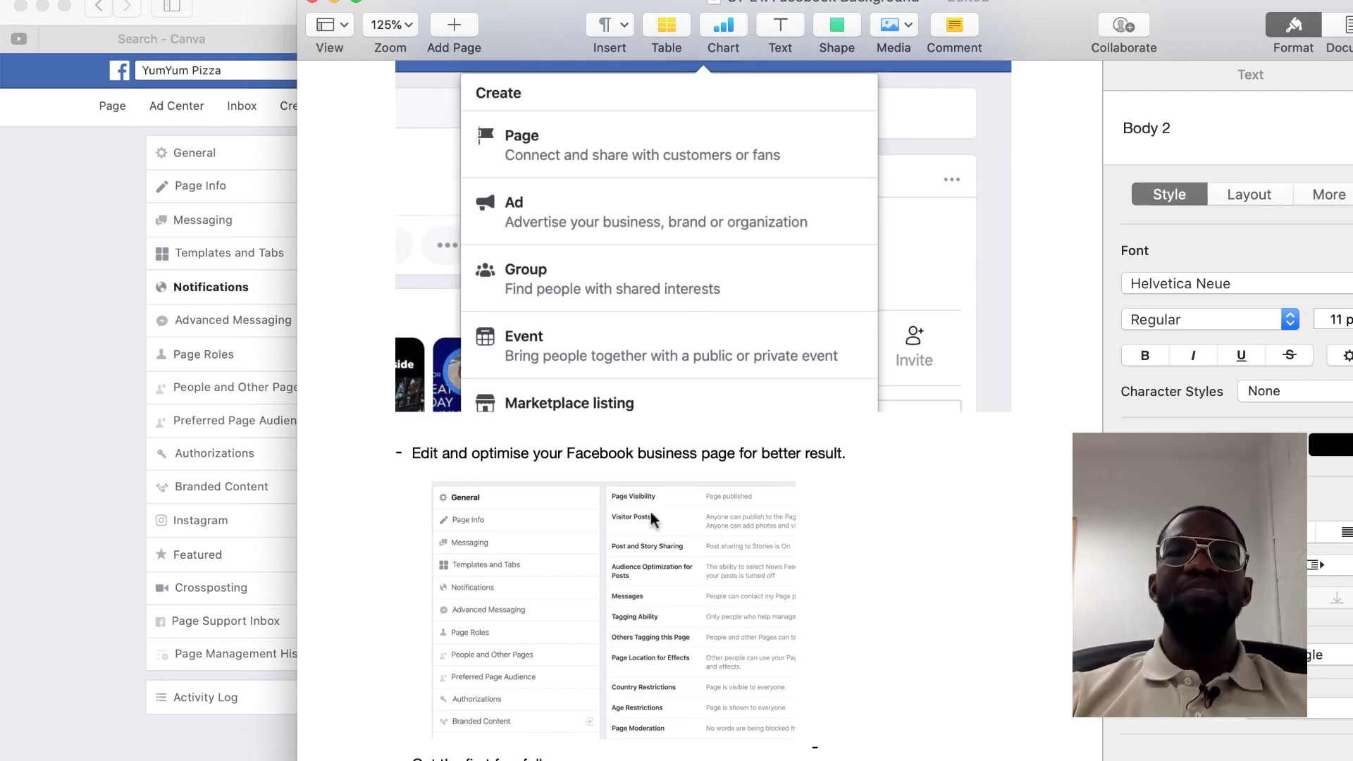
scroll(536, 532, "down", 2)
scroll(536, 532, "up", 5)
scroll(536, 534, "up", 5)
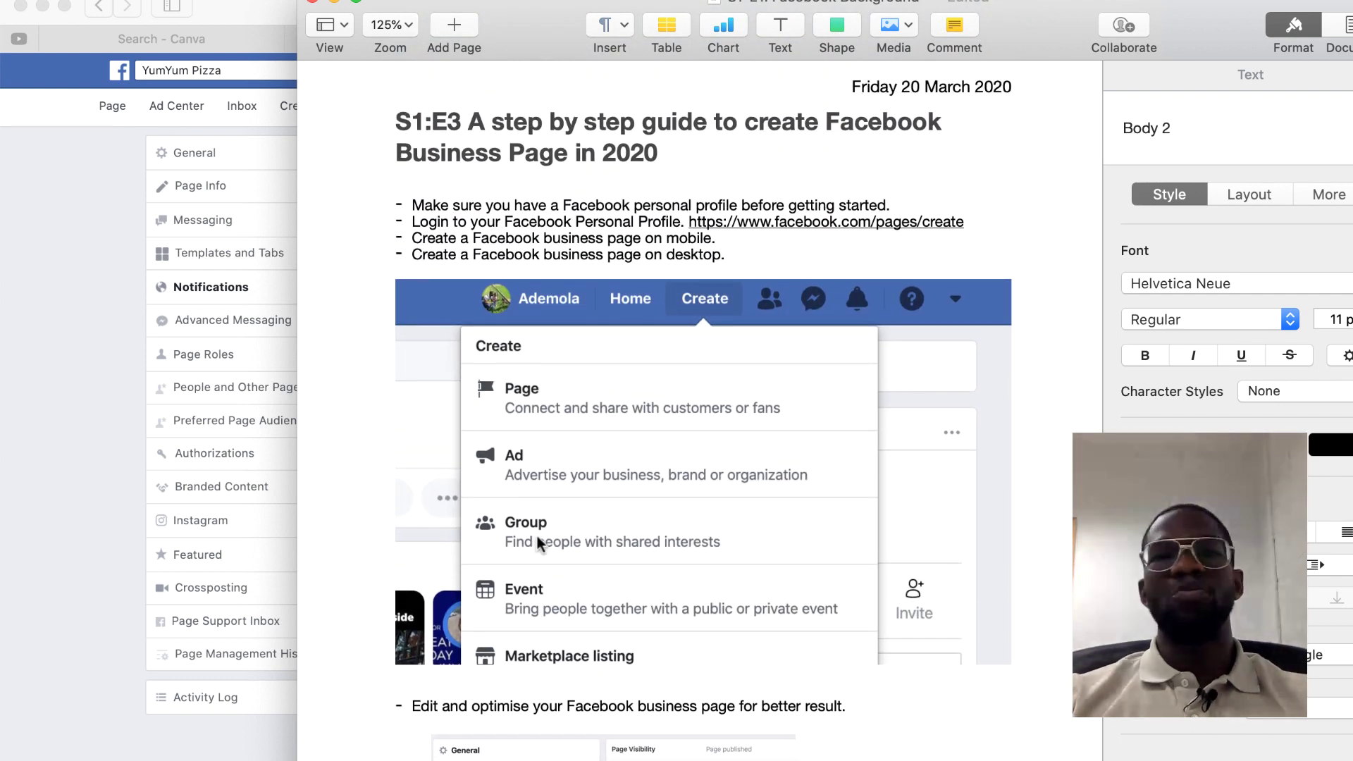
left_click(65, 293)
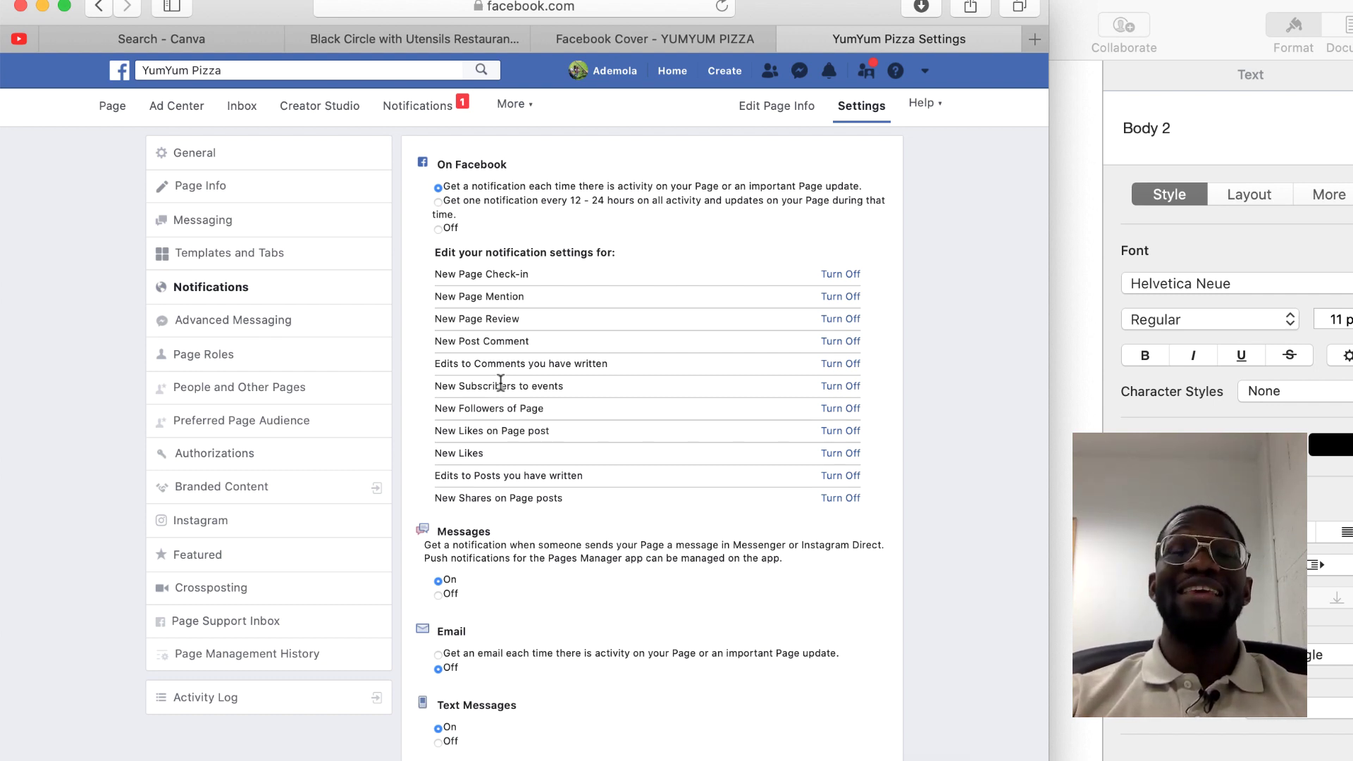
Set On Facebook notifications to arrive each time there is Page activity, and turn off notifications for New Likes
left_click(438, 203)
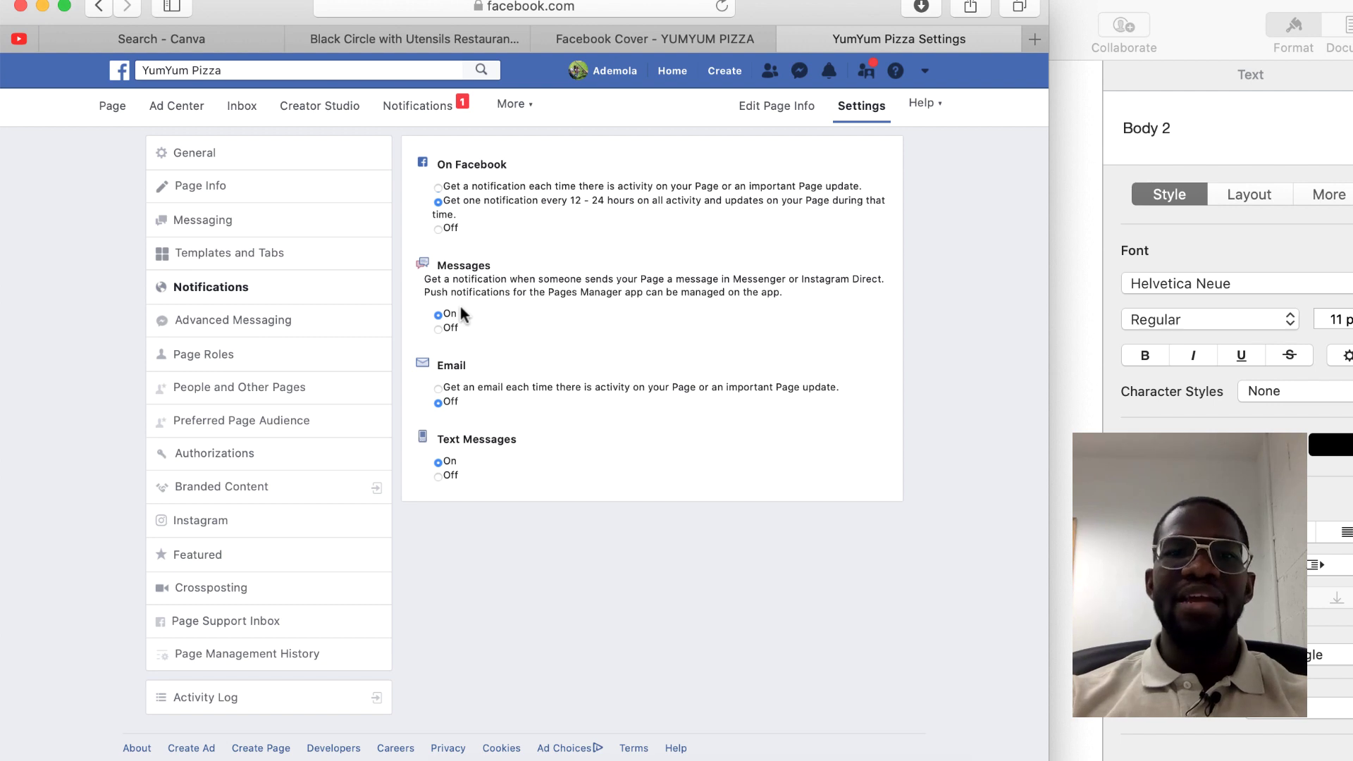
left_click(434, 187)
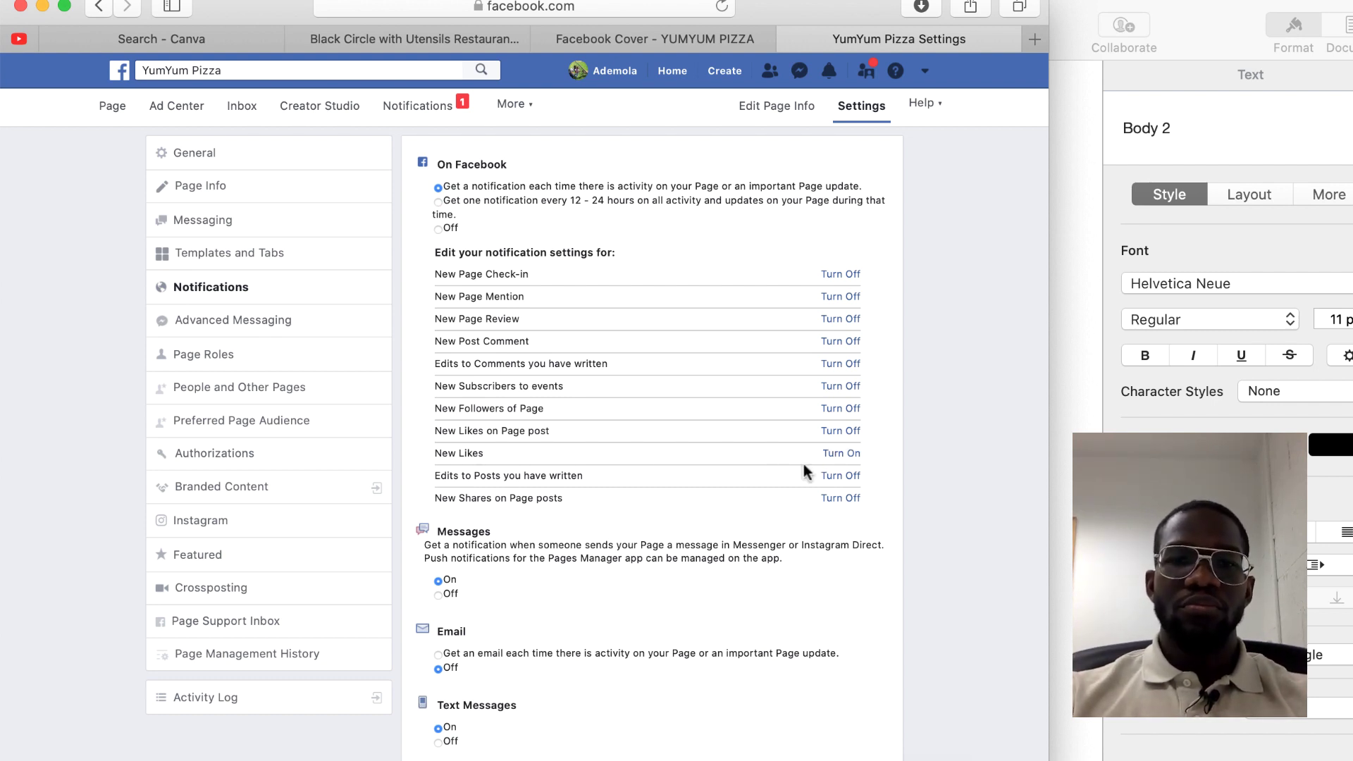
scroll(673, 594, "down", 2)
scroll(672, 594, "up", 2)
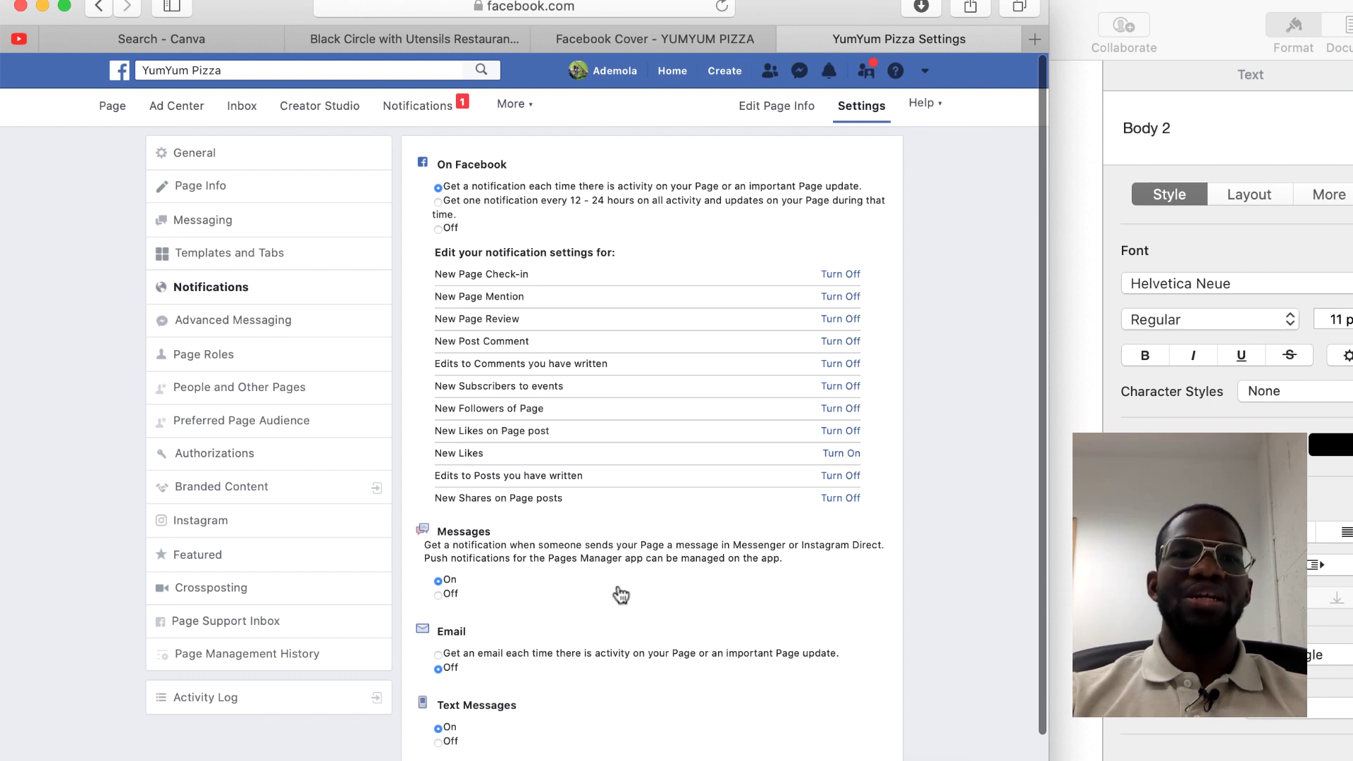
Review the Advanced Messaging settings, including connected apps, app settings and whitelisted domains
left_click(262, 321)
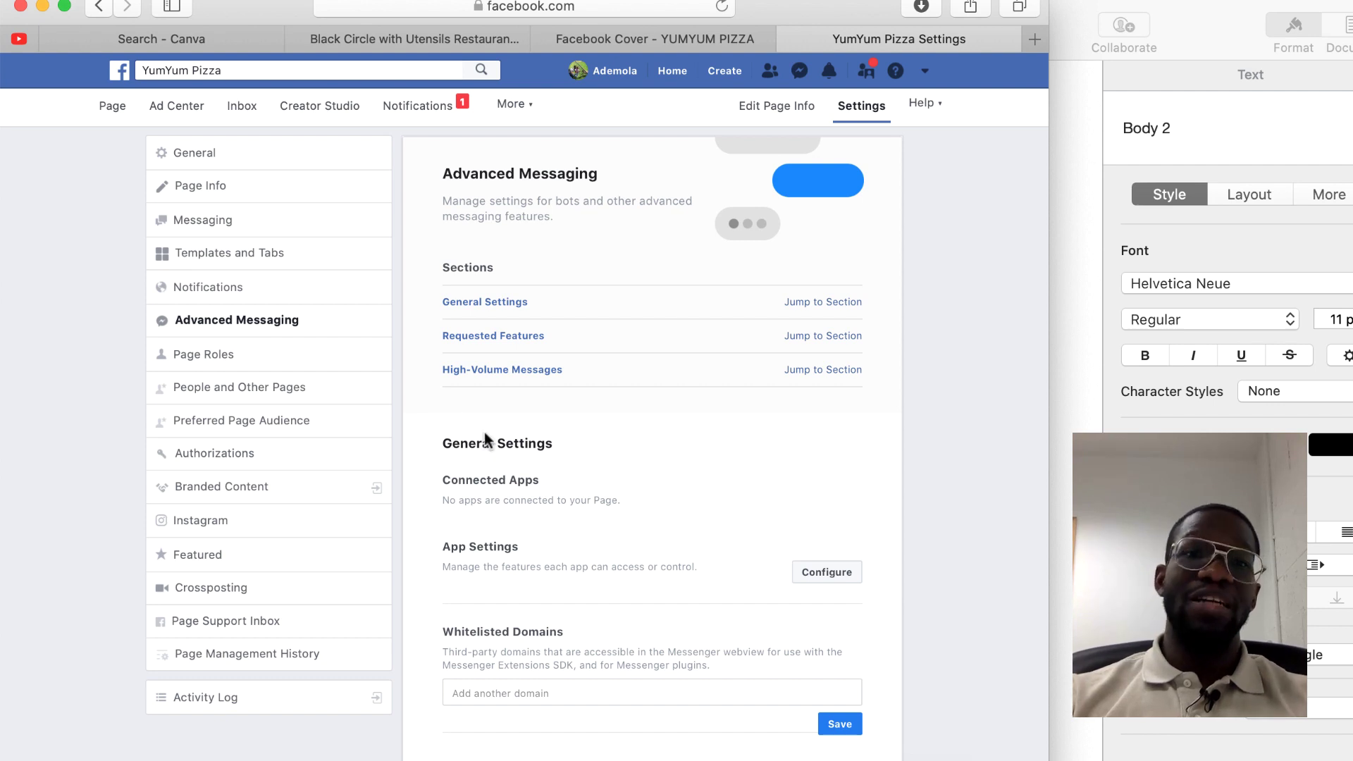
scroll(579, 585, "down", 3)
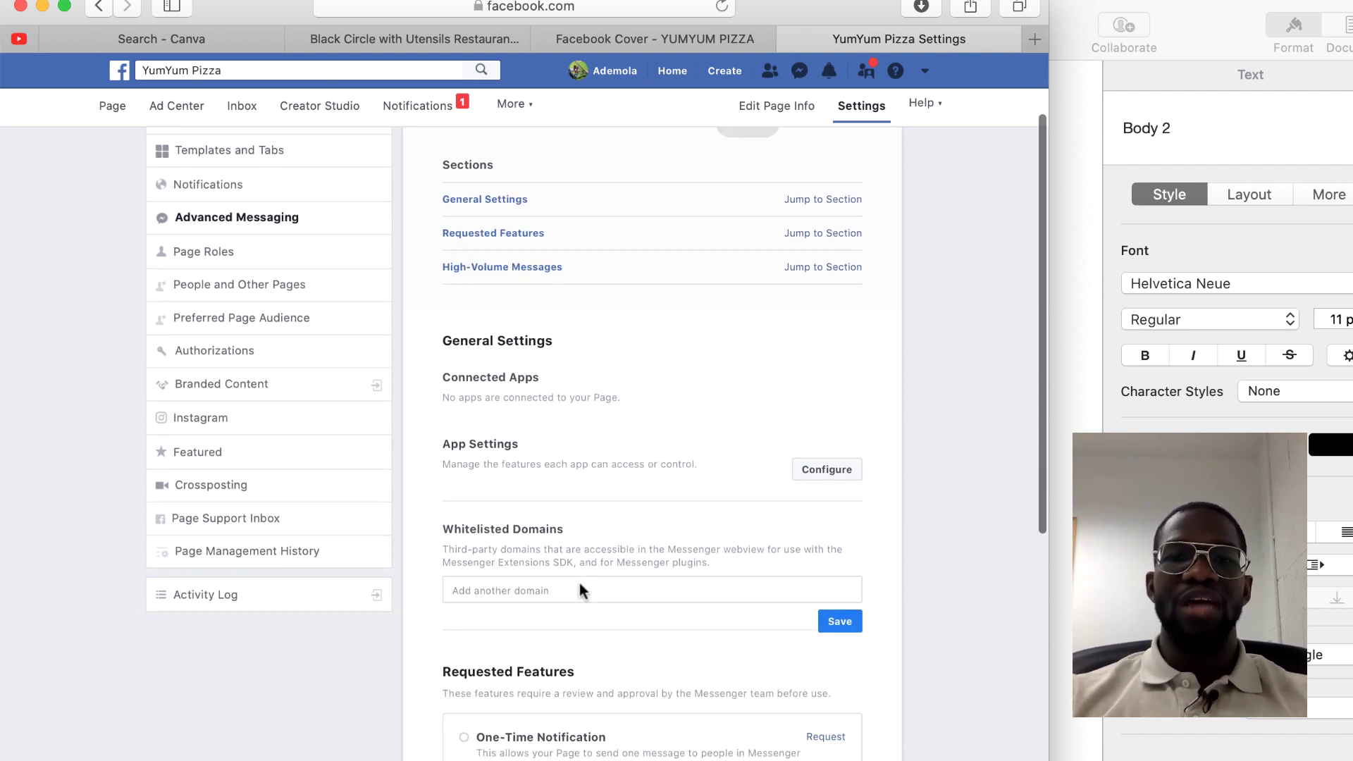
scroll(580, 585, "up", 3)
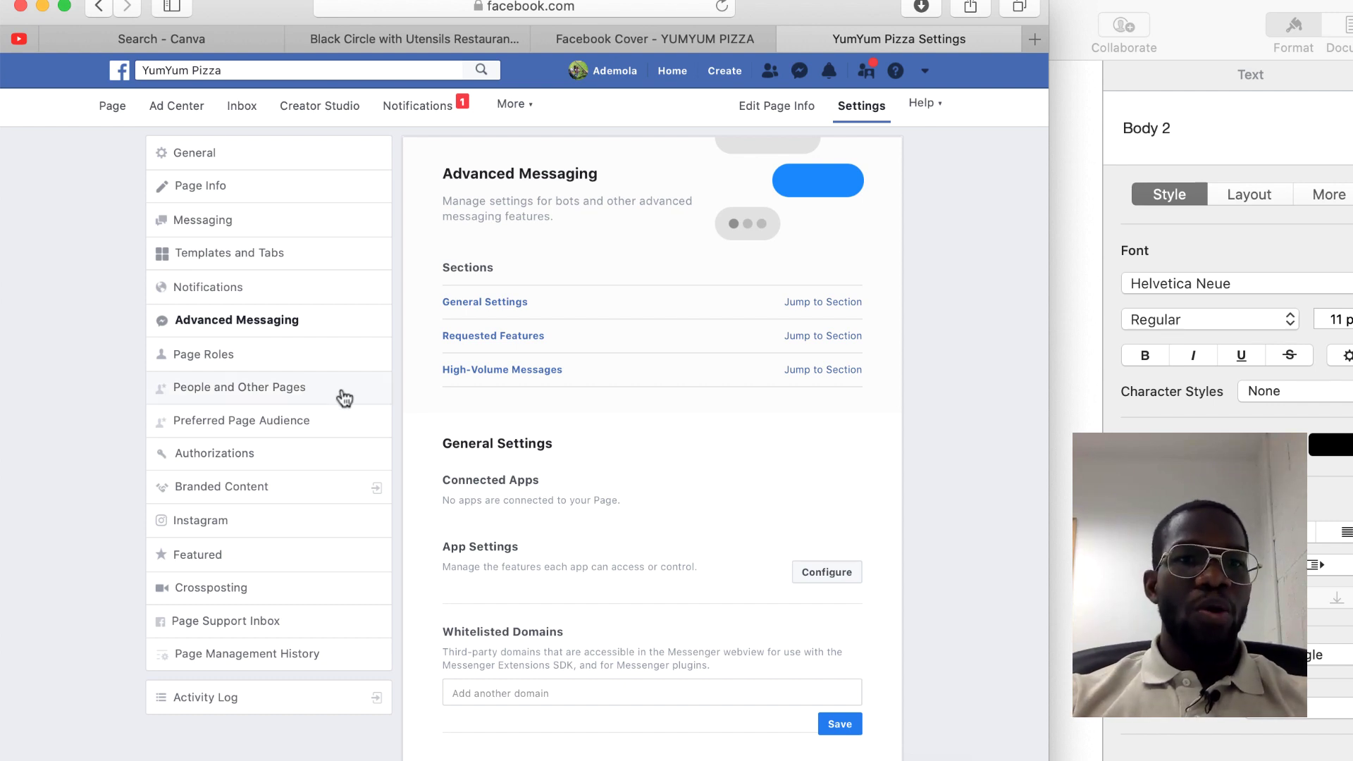
Open the Page Roles settings and examine the roles available for assigning a new person, from Admin to Analyst
left_click(248, 359)
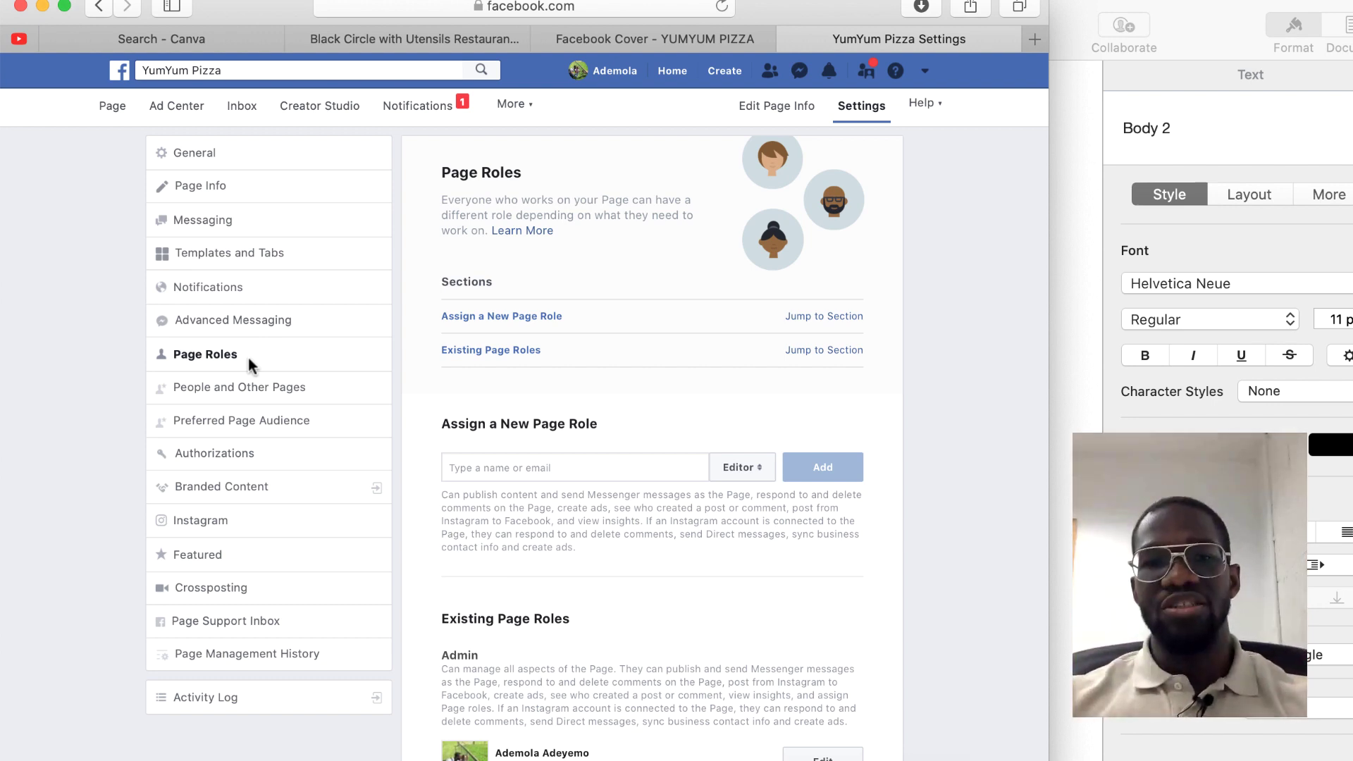
scroll(535, 590, "down", 2)
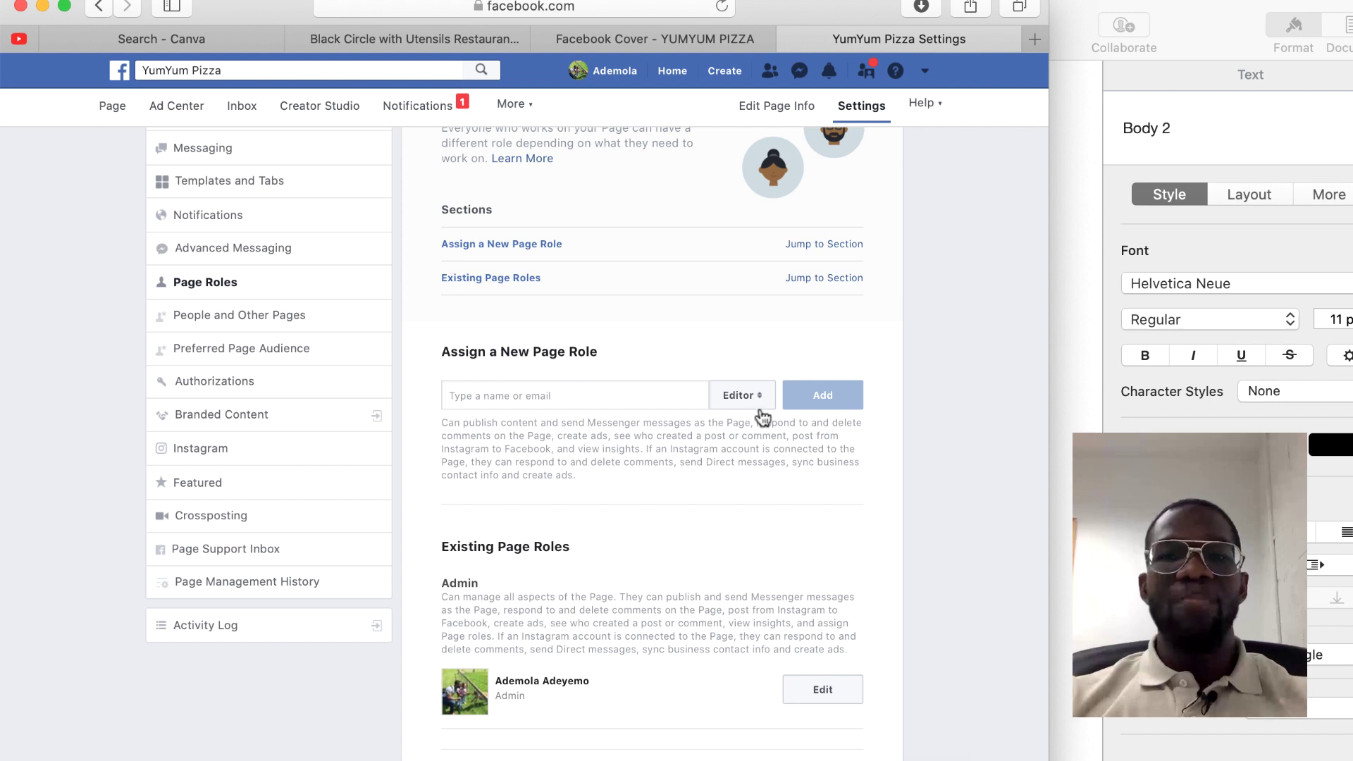
left_click(730, 405)
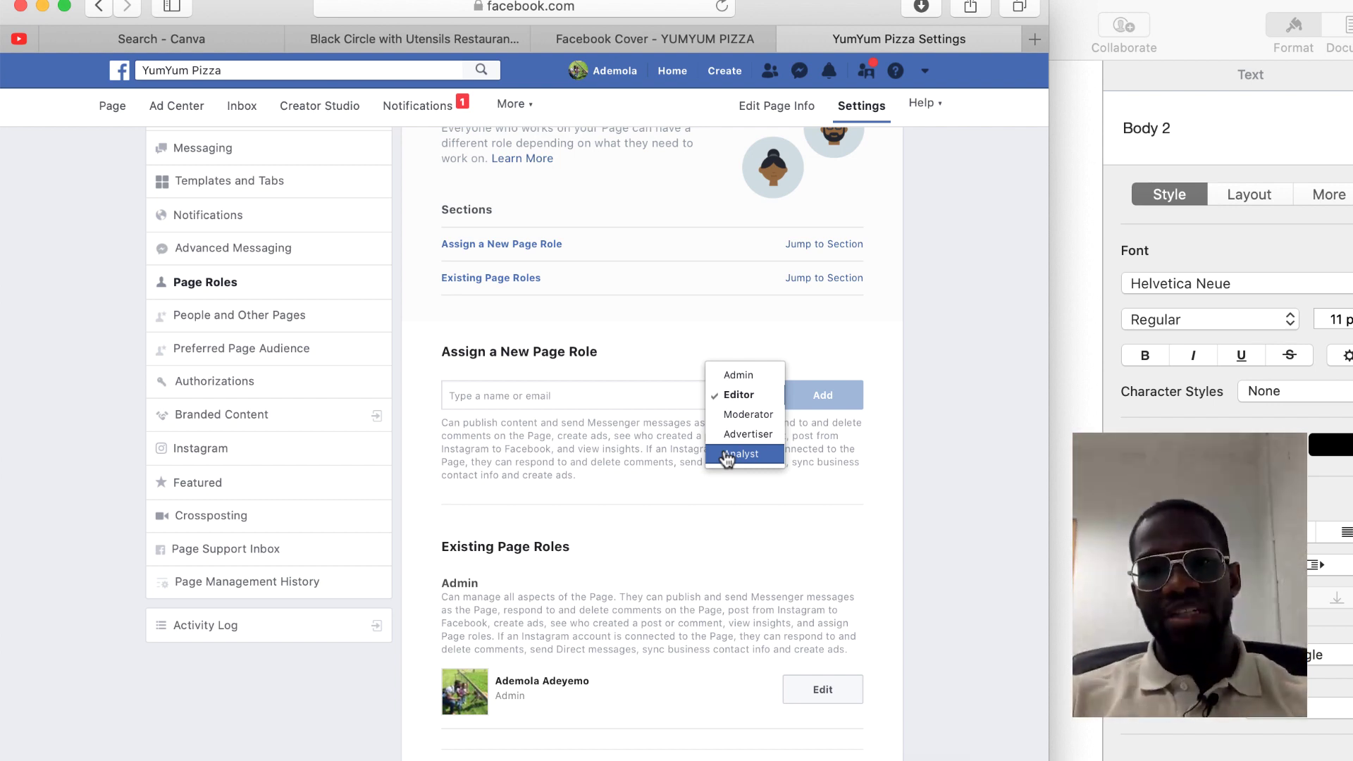
left_click(670, 502)
left_click(573, 397)
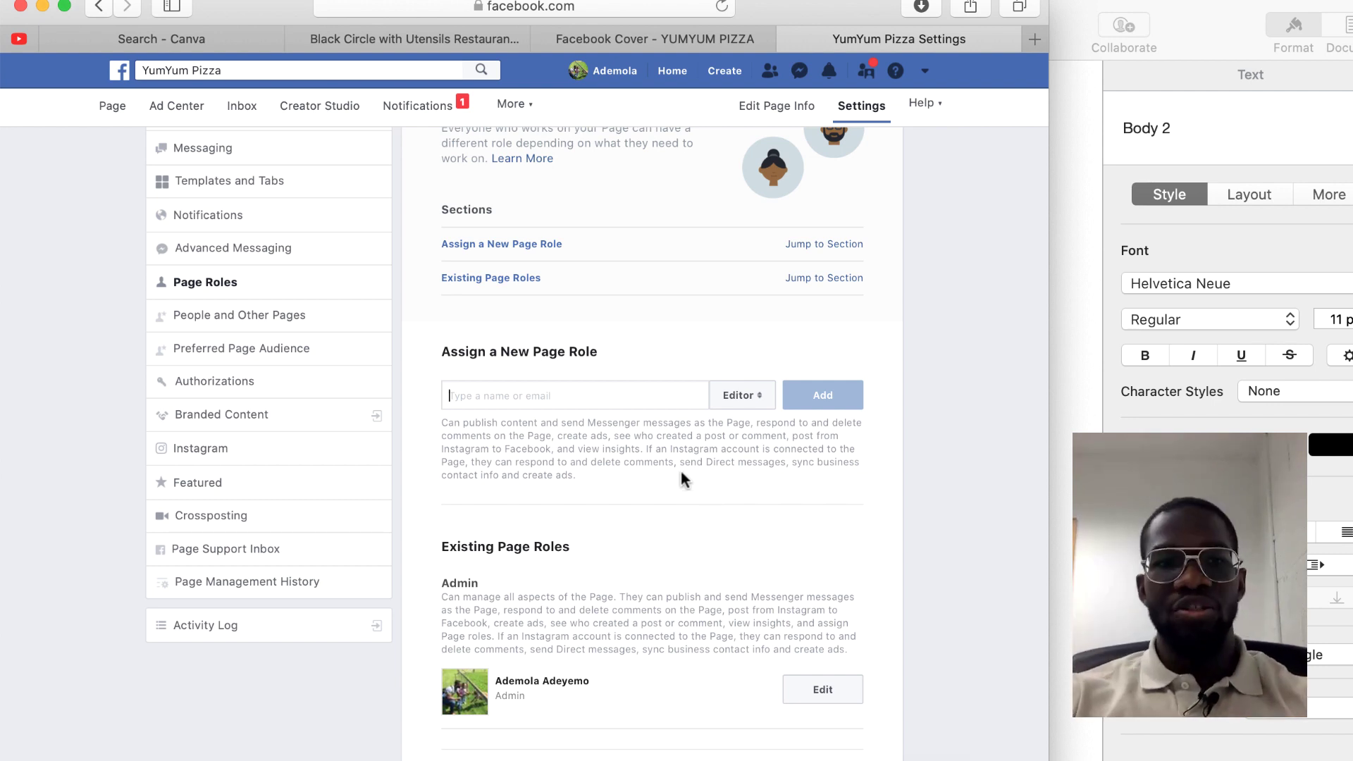
Examine the list filters in People and Other Pages, and view the Instagram connection settings
left_click(305, 321)
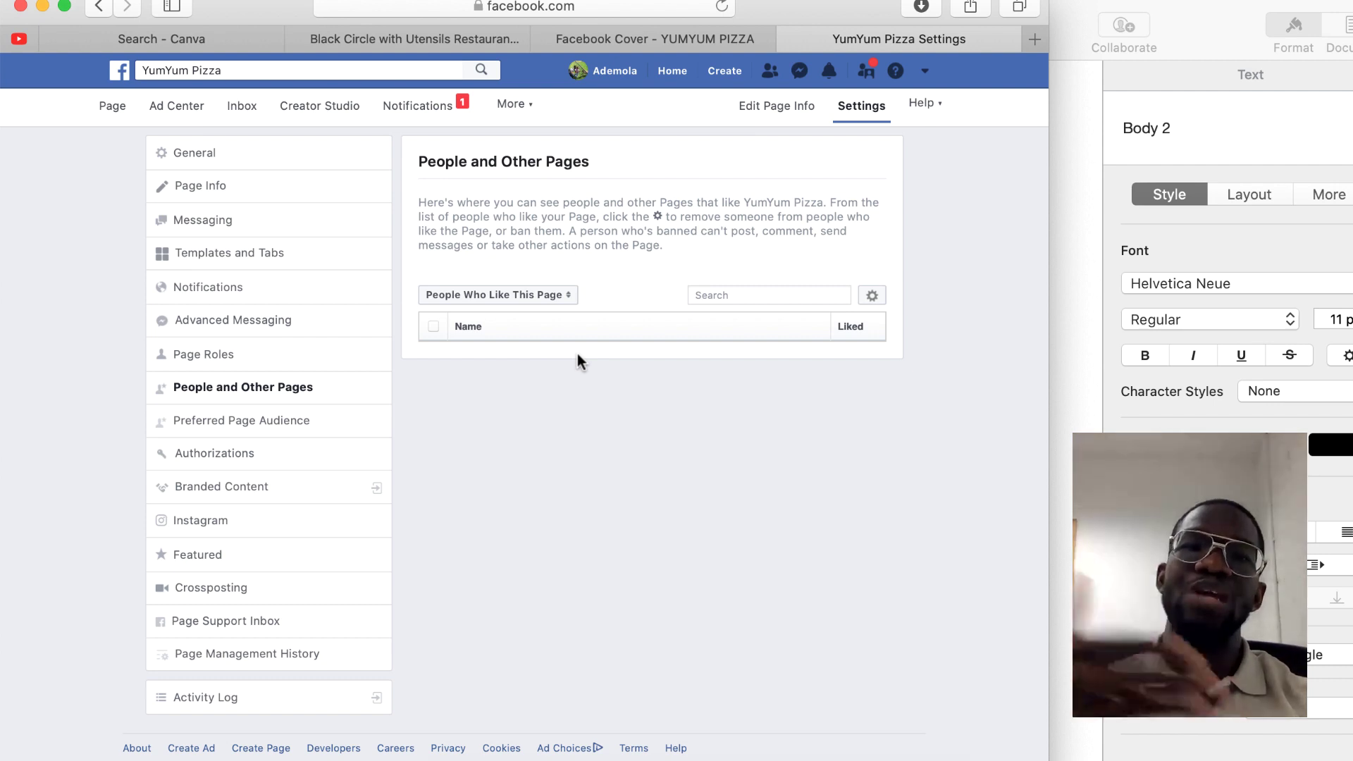
left_click(537, 295)
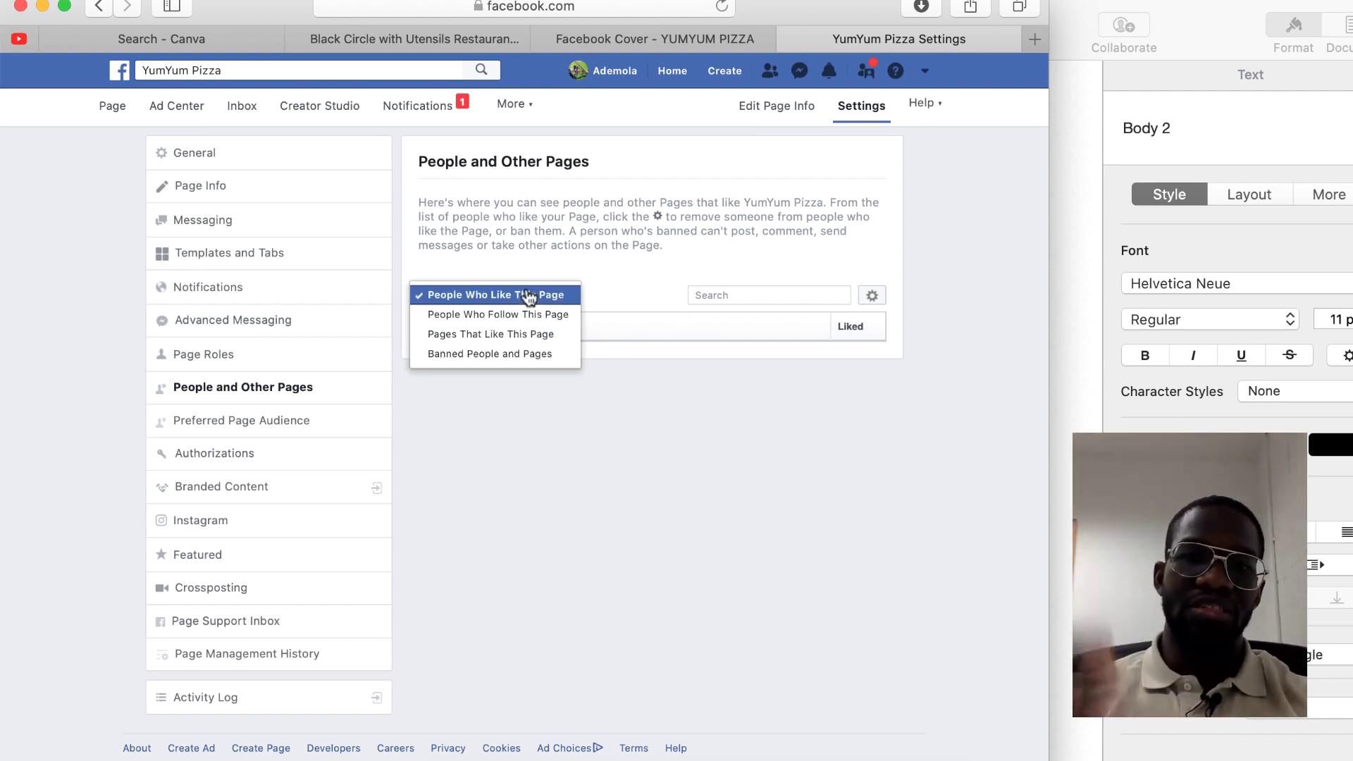
left_click(522, 296)
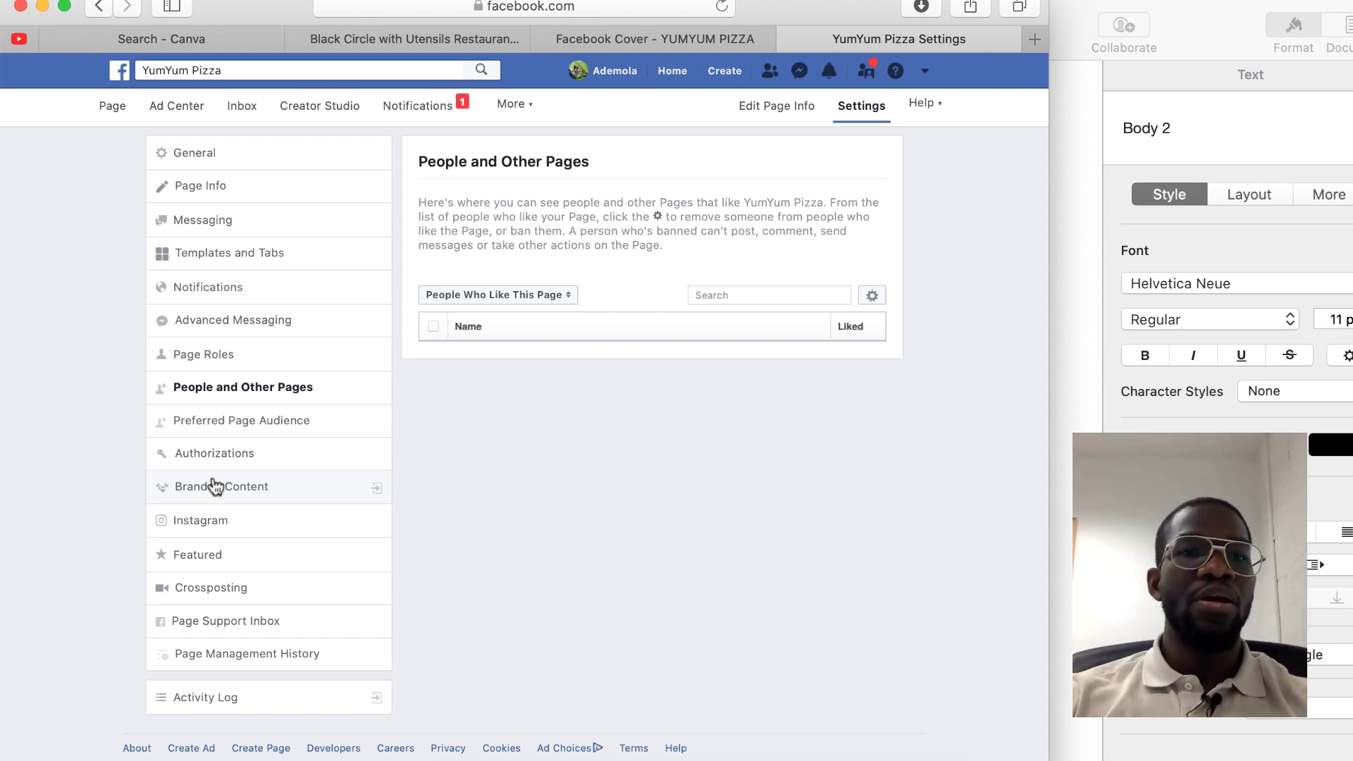
left_click(192, 521)
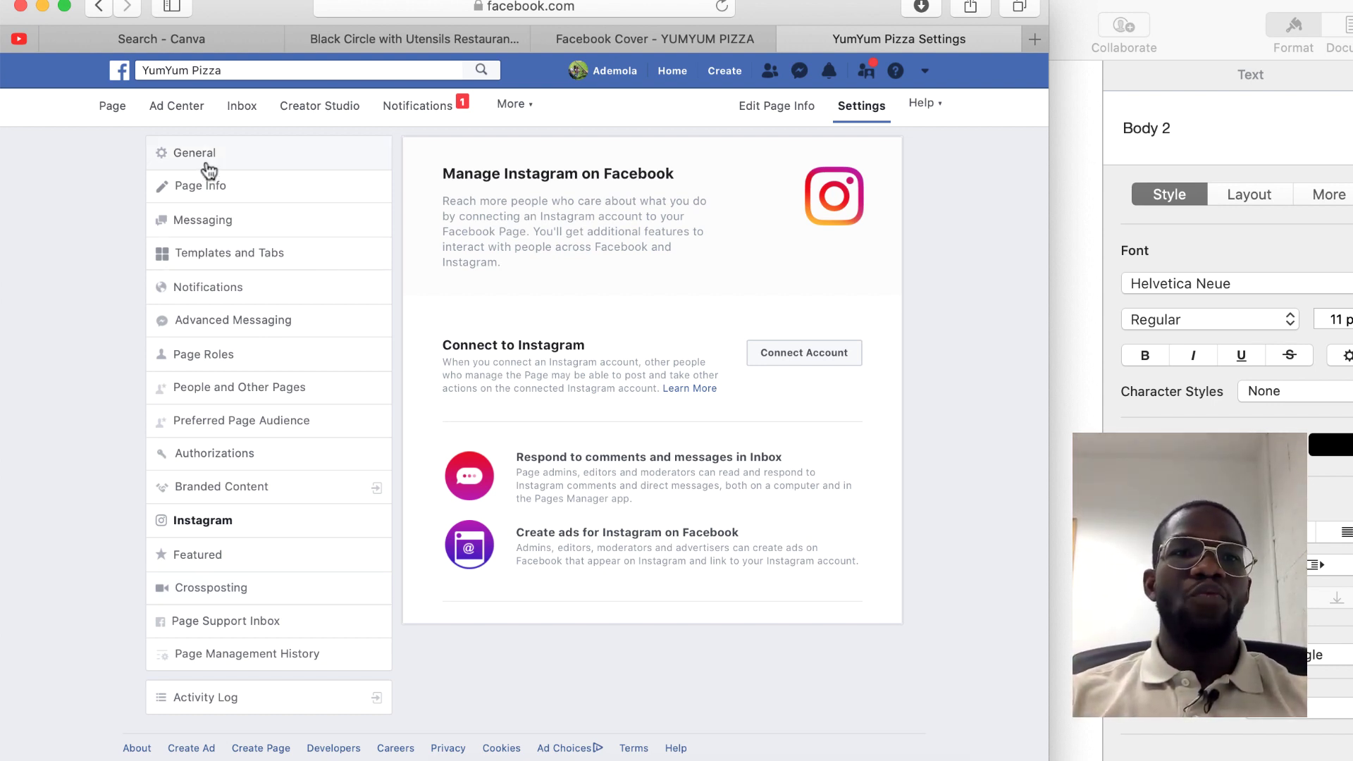
Return to the YumYum Pizza Page and expand its section list to check all the displayed tabs
left_click(113, 107)
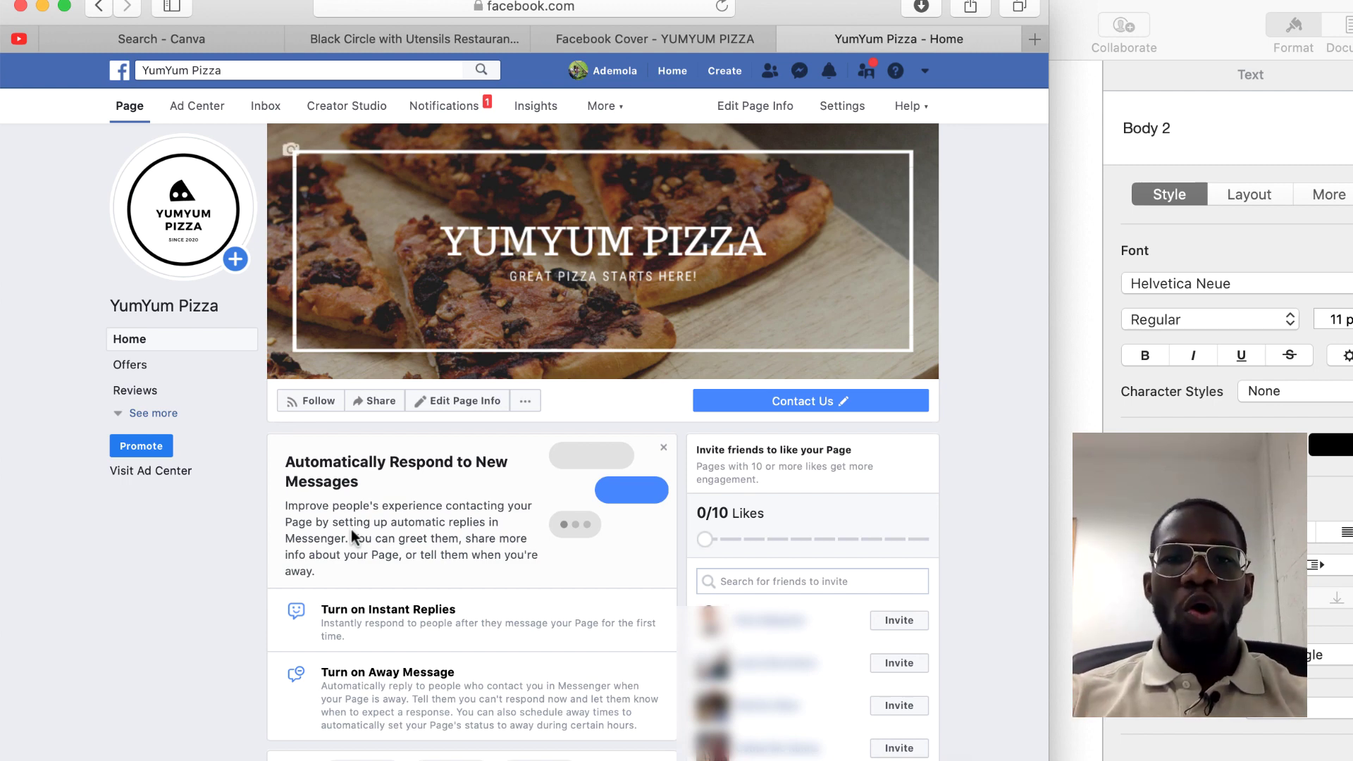
scroll(523, 578, "down", 5)
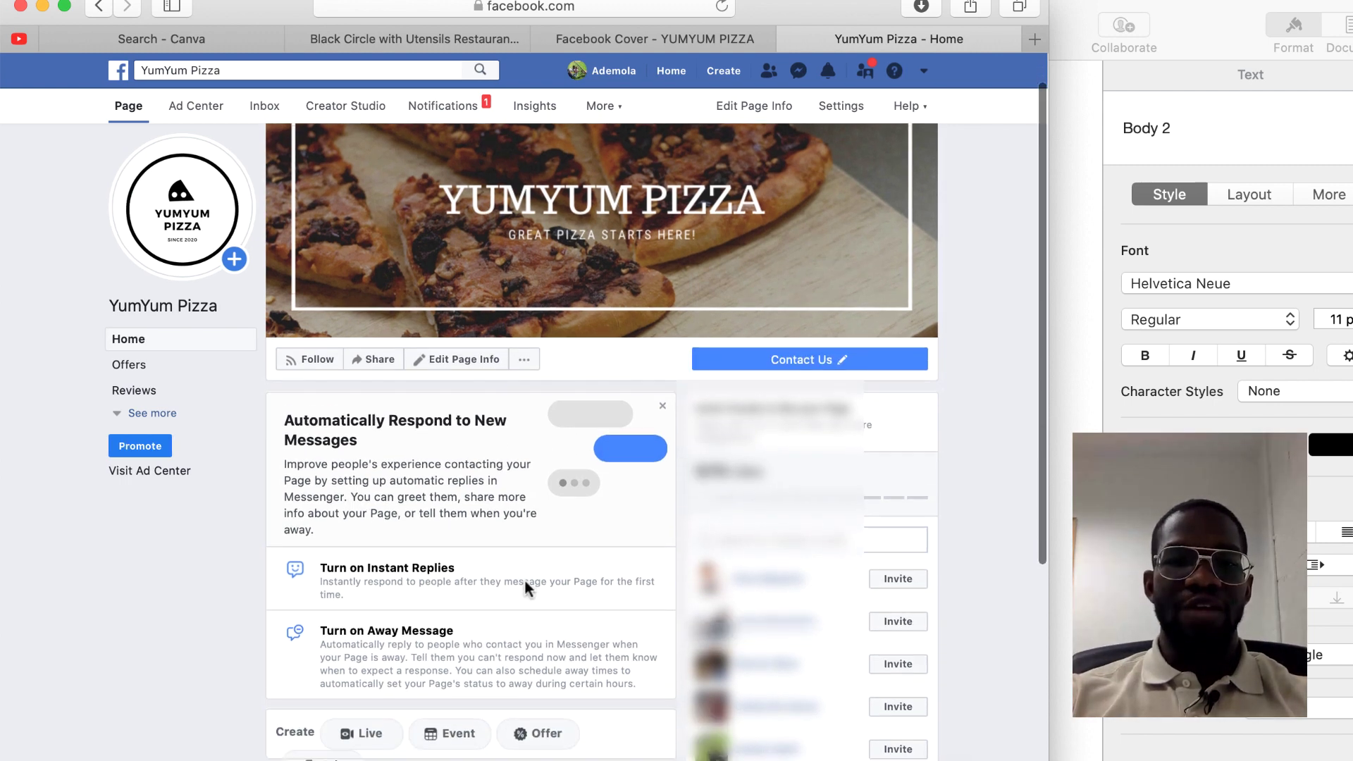
scroll(526, 581, "down", 1)
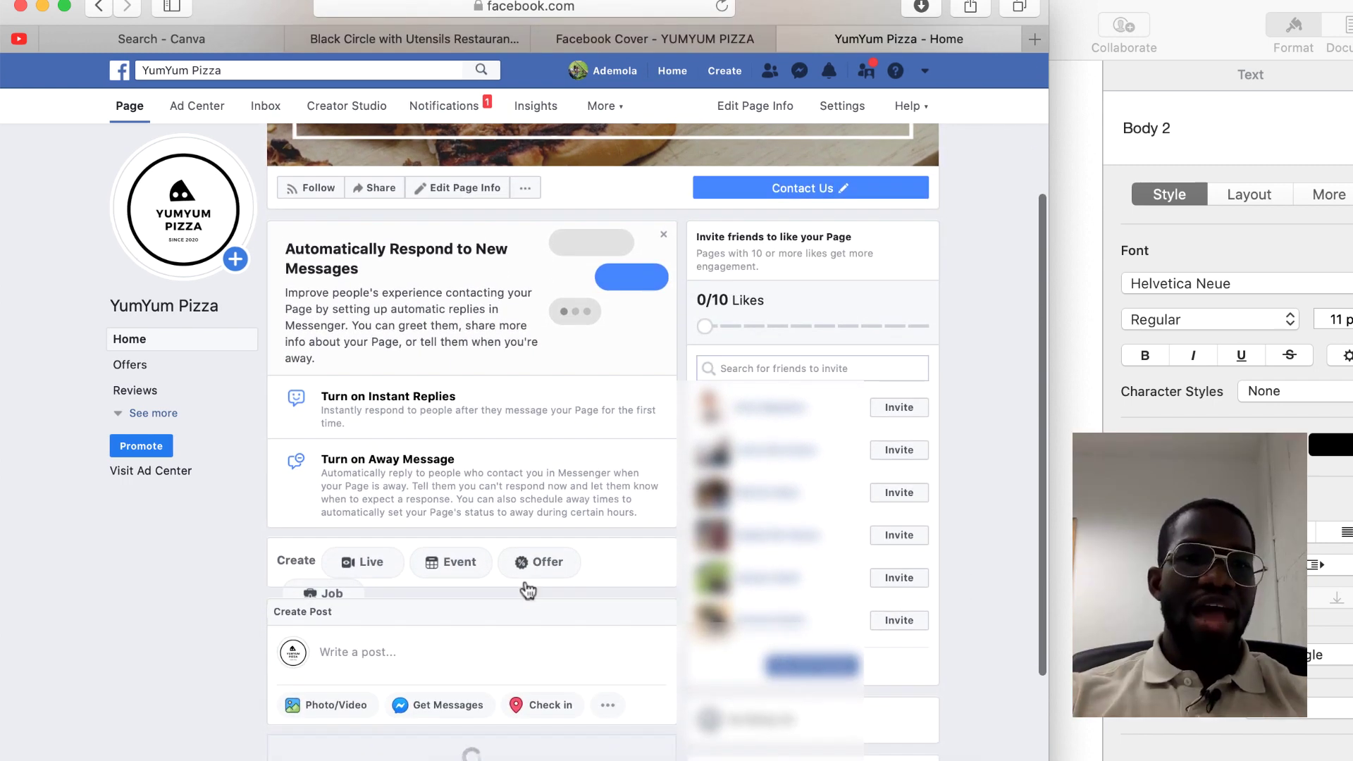
left_click(121, 416)
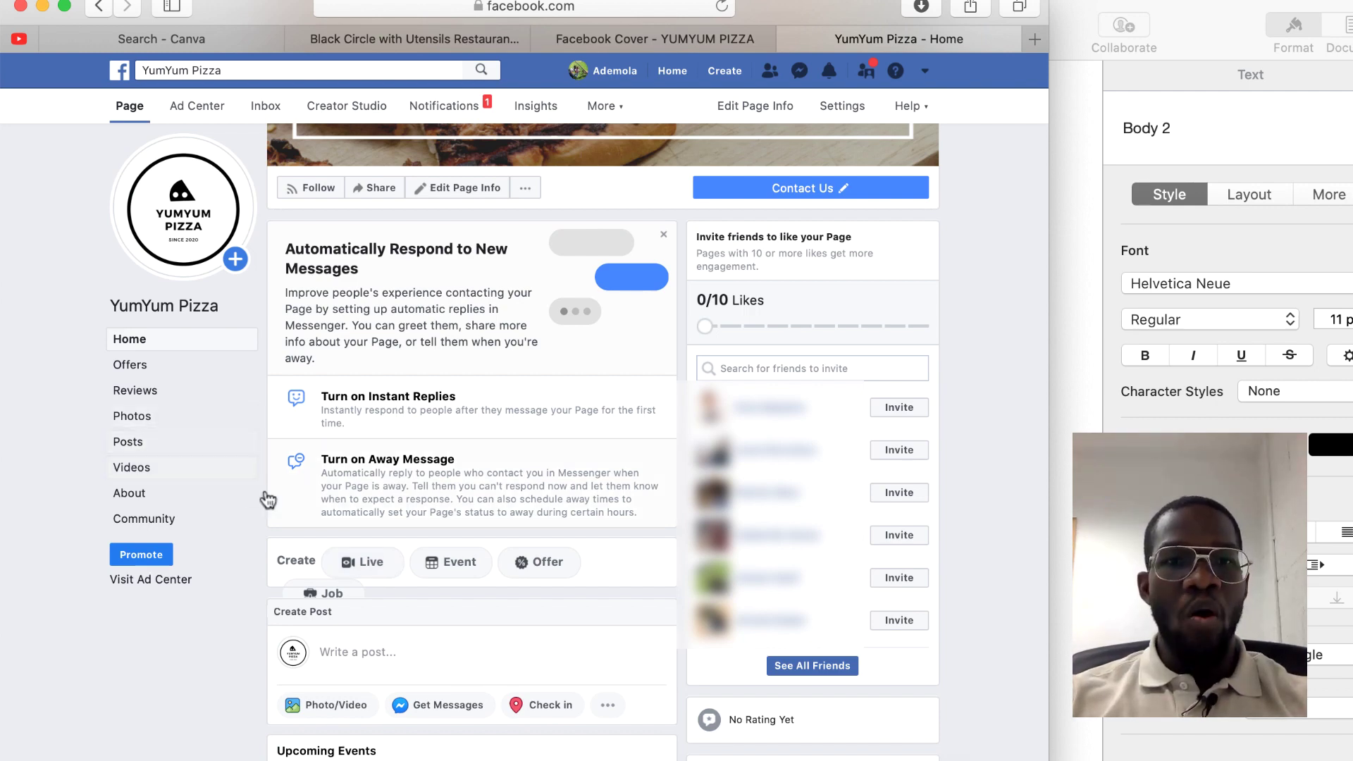
Open the Create Post composer to view its posting options, and close it without writing anything
scroll(426, 614, "down", 5)
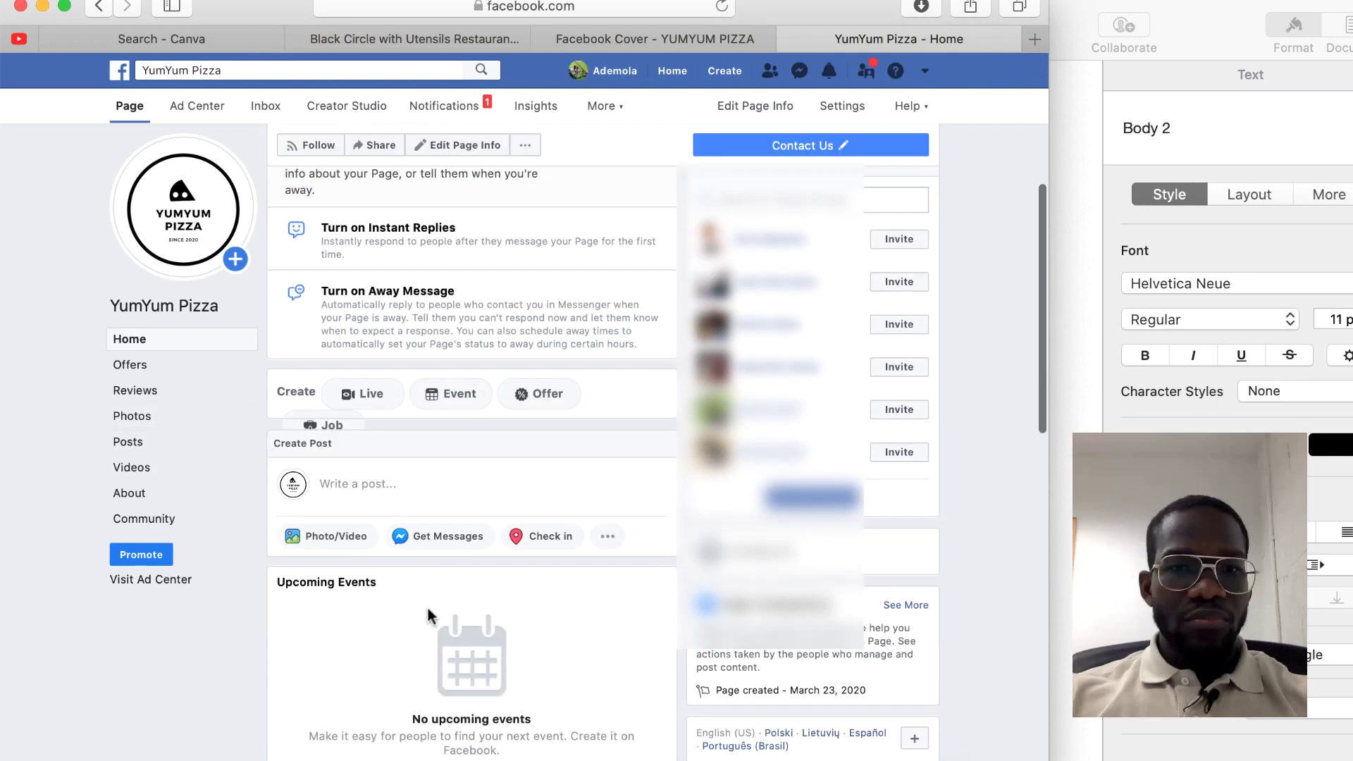
left_click(404, 451)
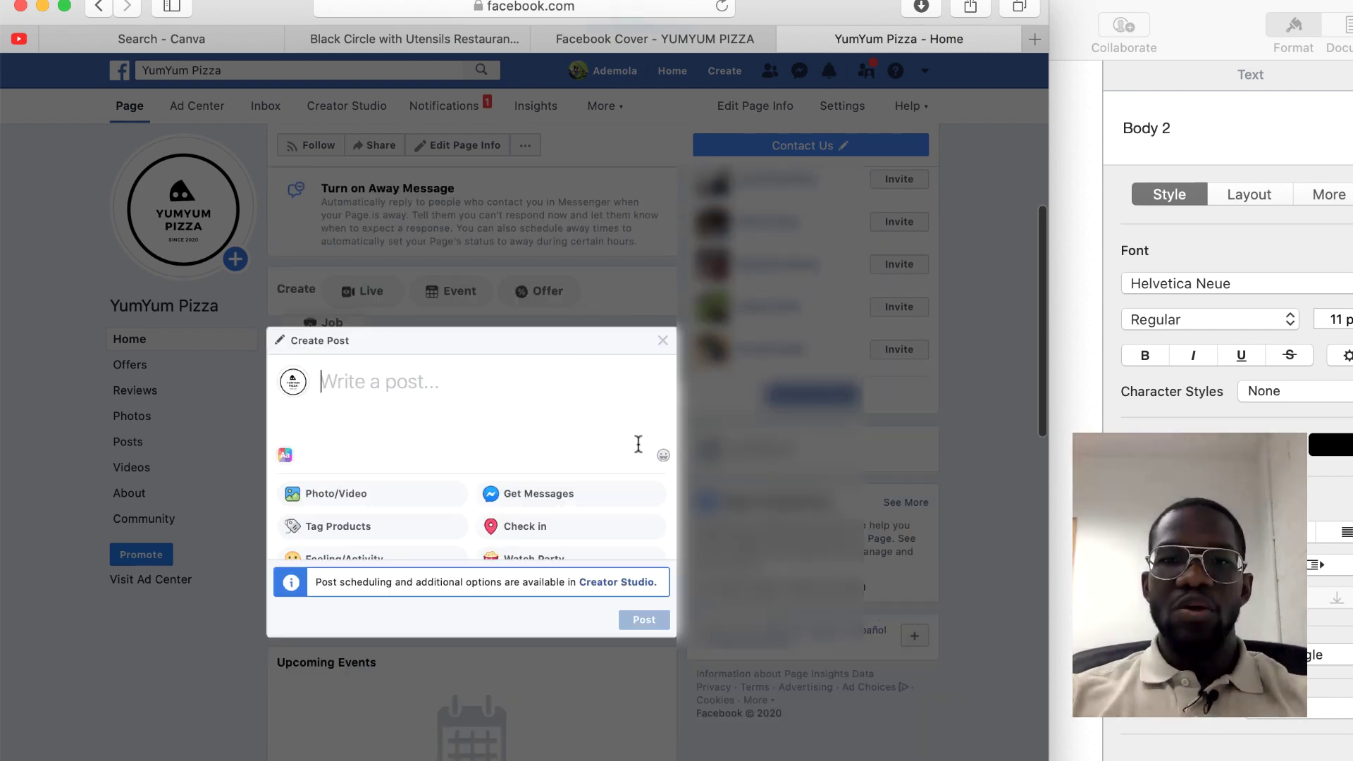
left_click(662, 340)
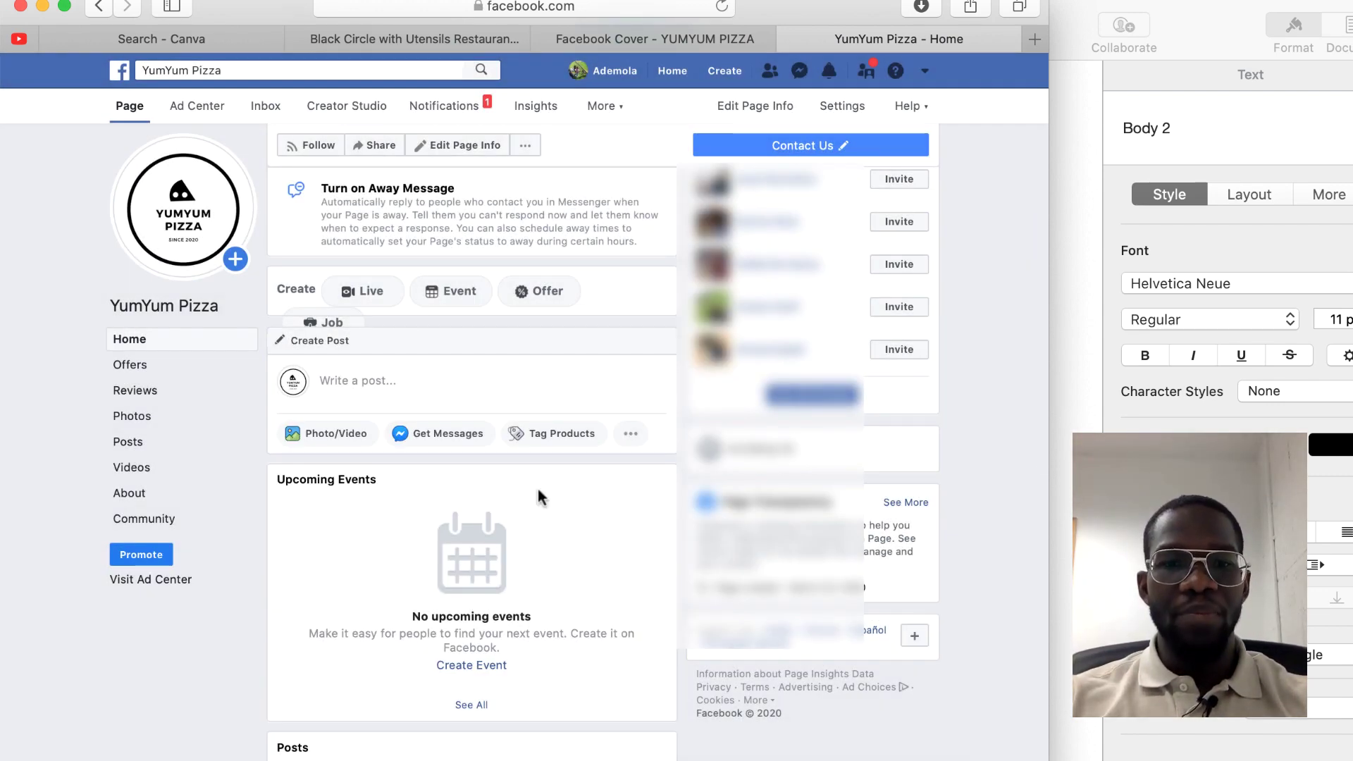
Look through the Page's home feed, then open the Share on Your Timeline dialog and close it without posting
scroll(539, 489, "up", 2)
scroll(538, 489, "down", 3)
scroll(538, 489, "up", 2)
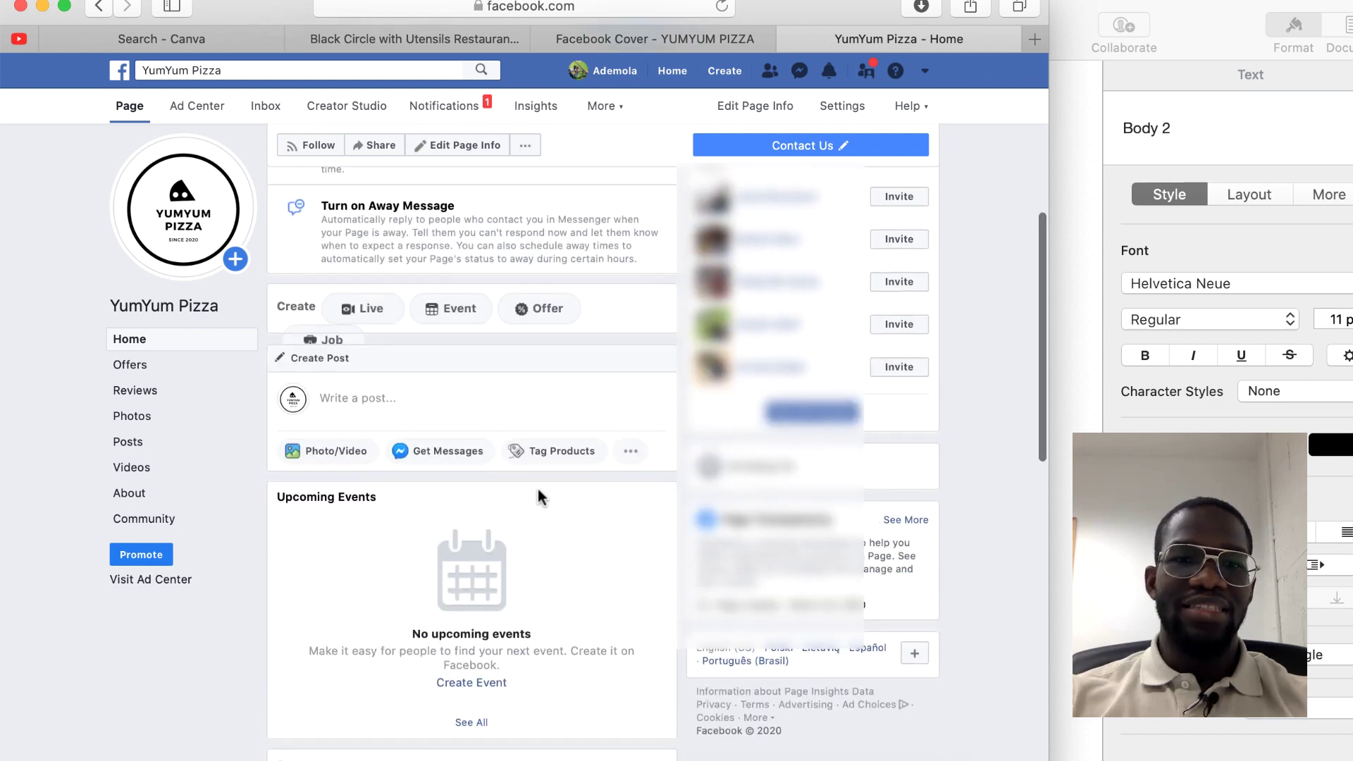
scroll(539, 489, "down", 10)
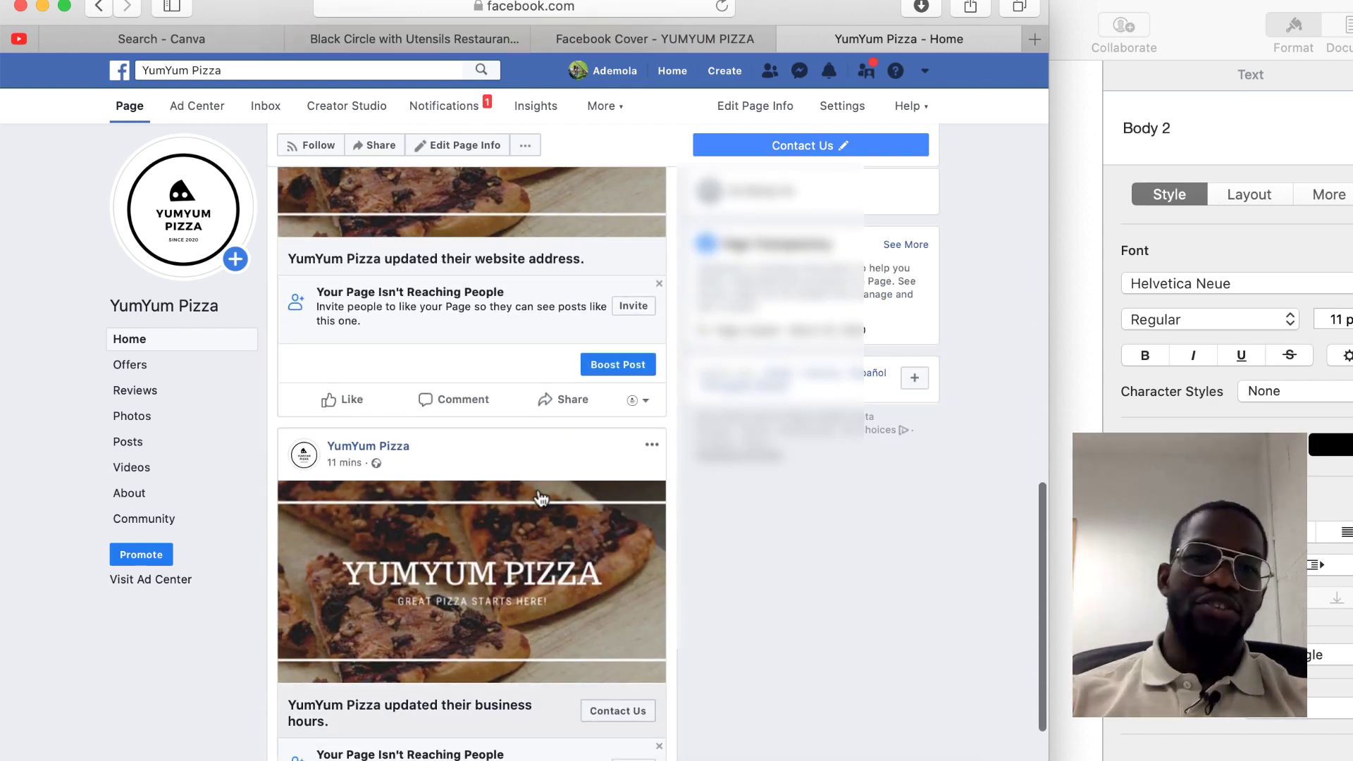
scroll(541, 497, "up", 10)
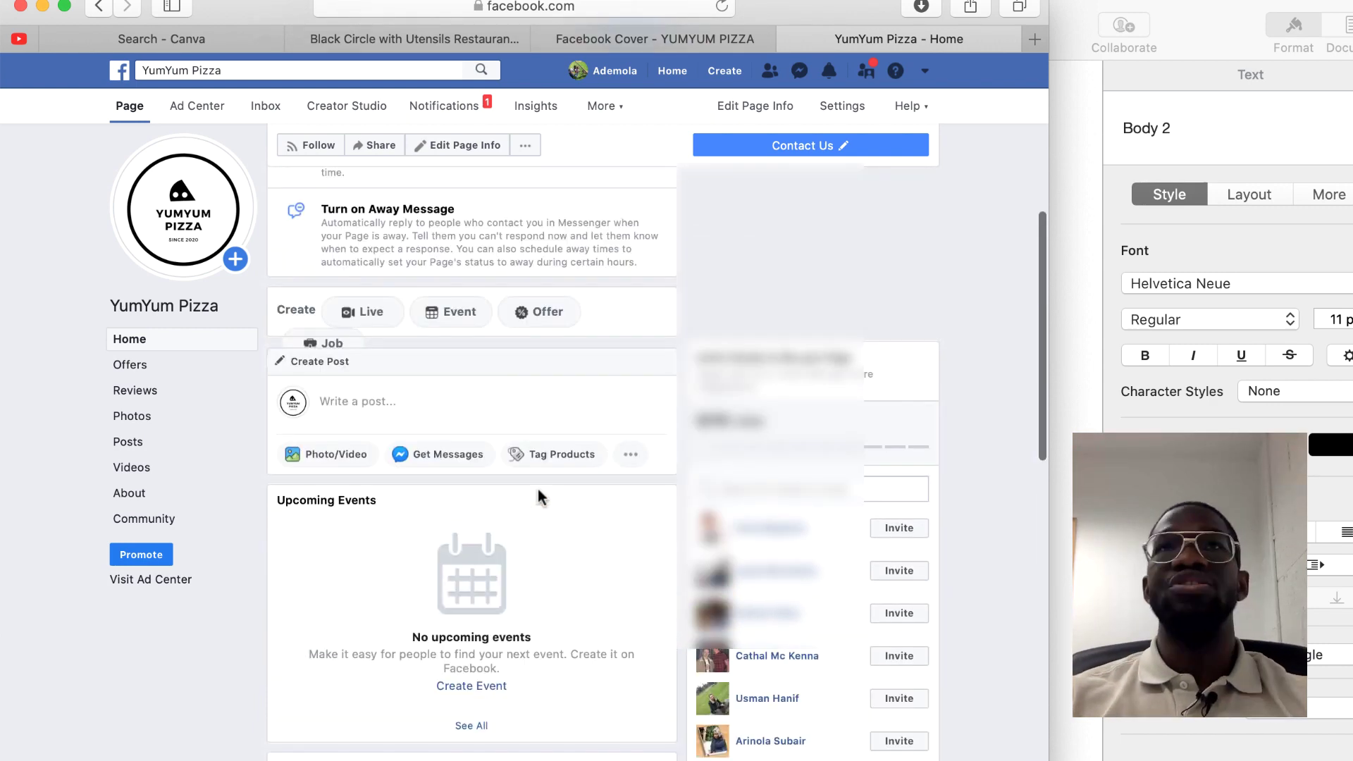
scroll(539, 491, "up", 7)
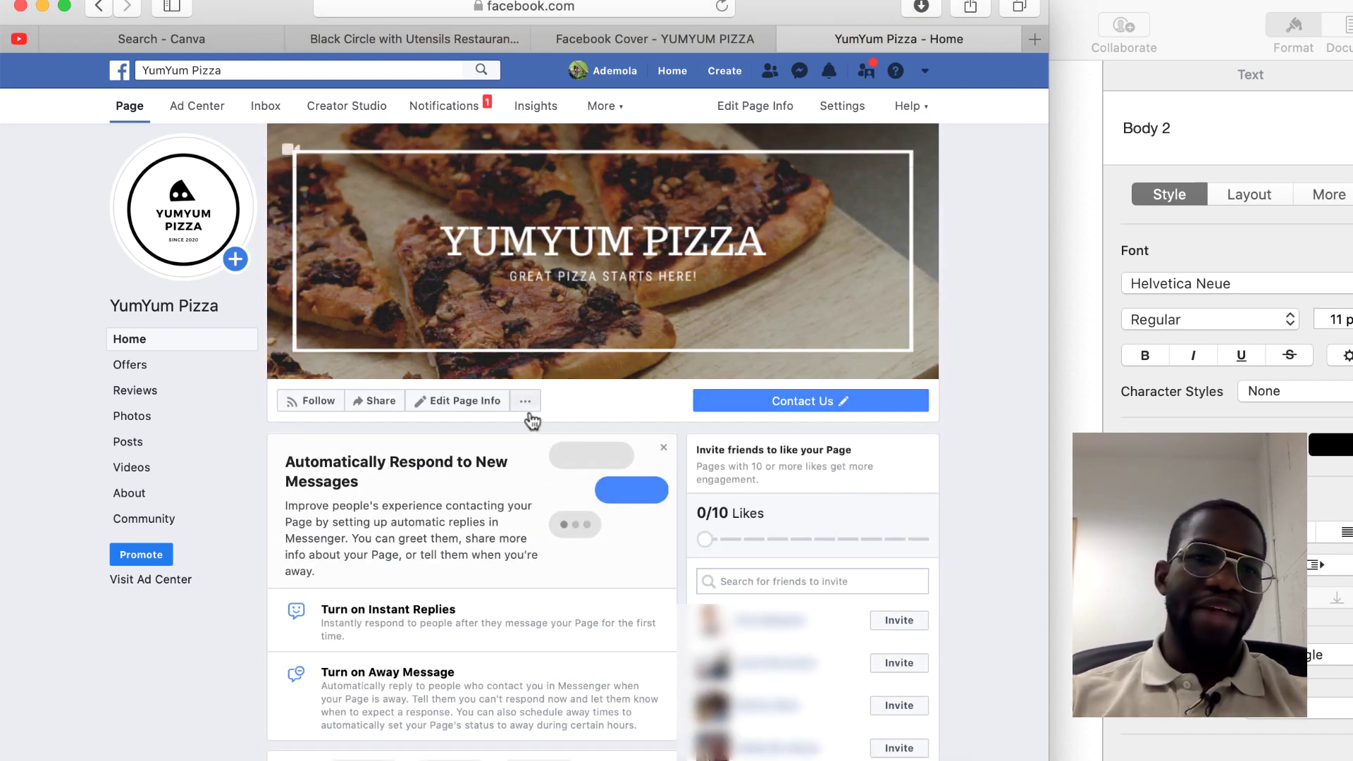
left_click(380, 408)
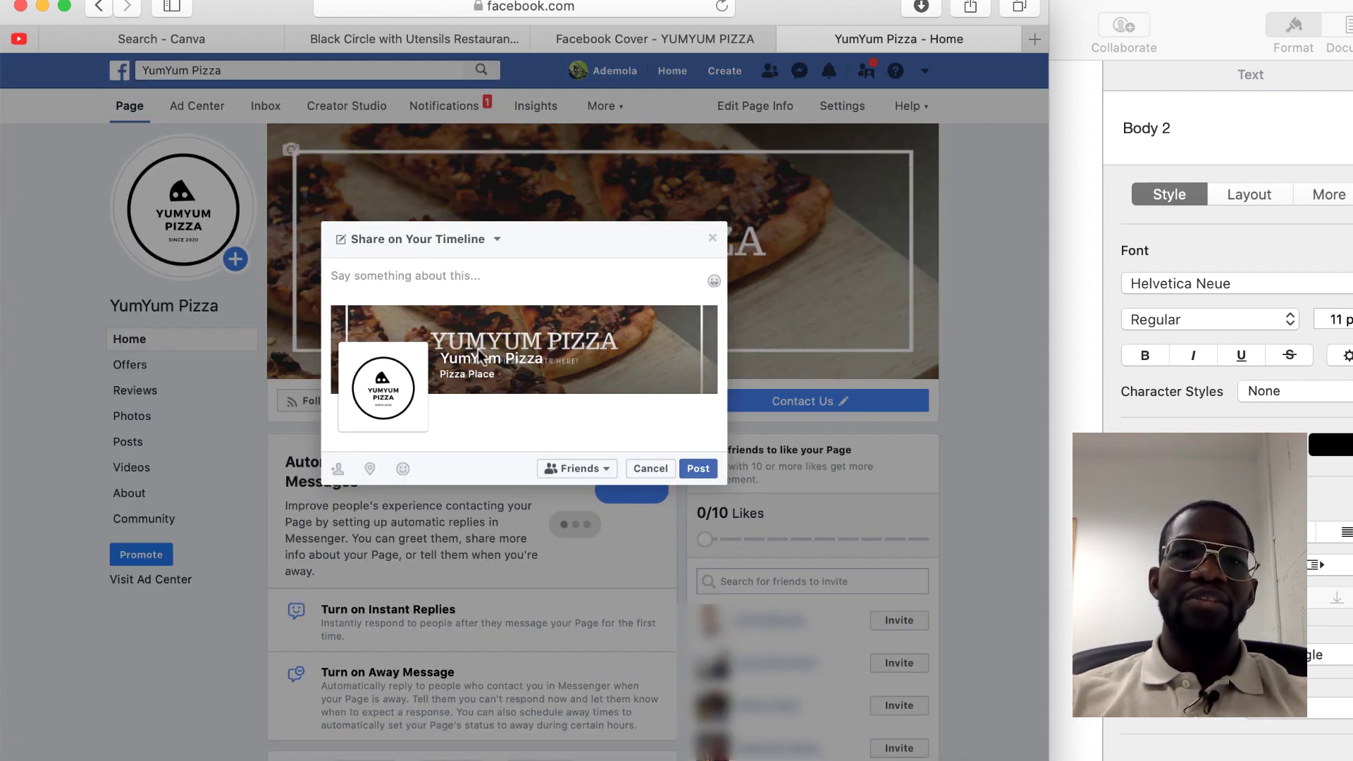
left_click(714, 241)
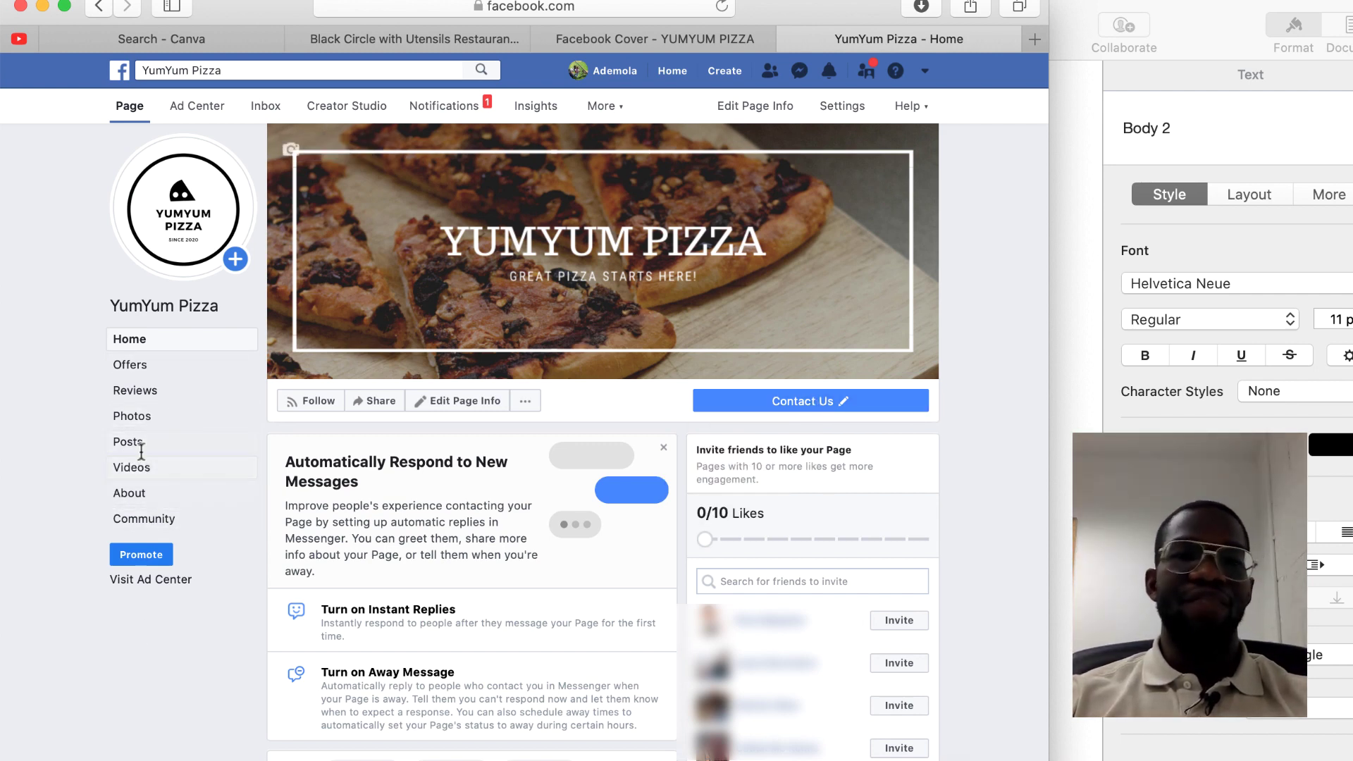
Reopen the empty post composer on the Page's home feed and close it again
scroll(133, 447, "down", 5)
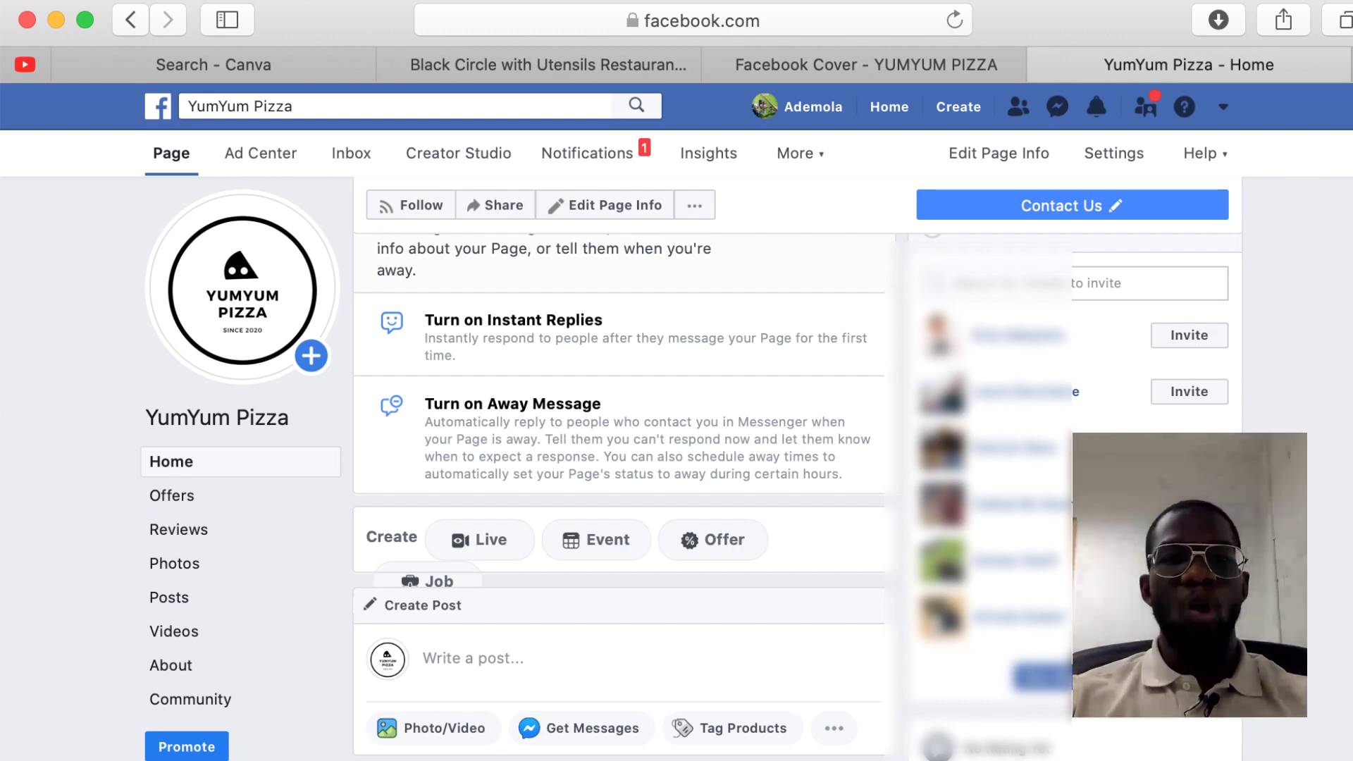
left_click(484, 662)
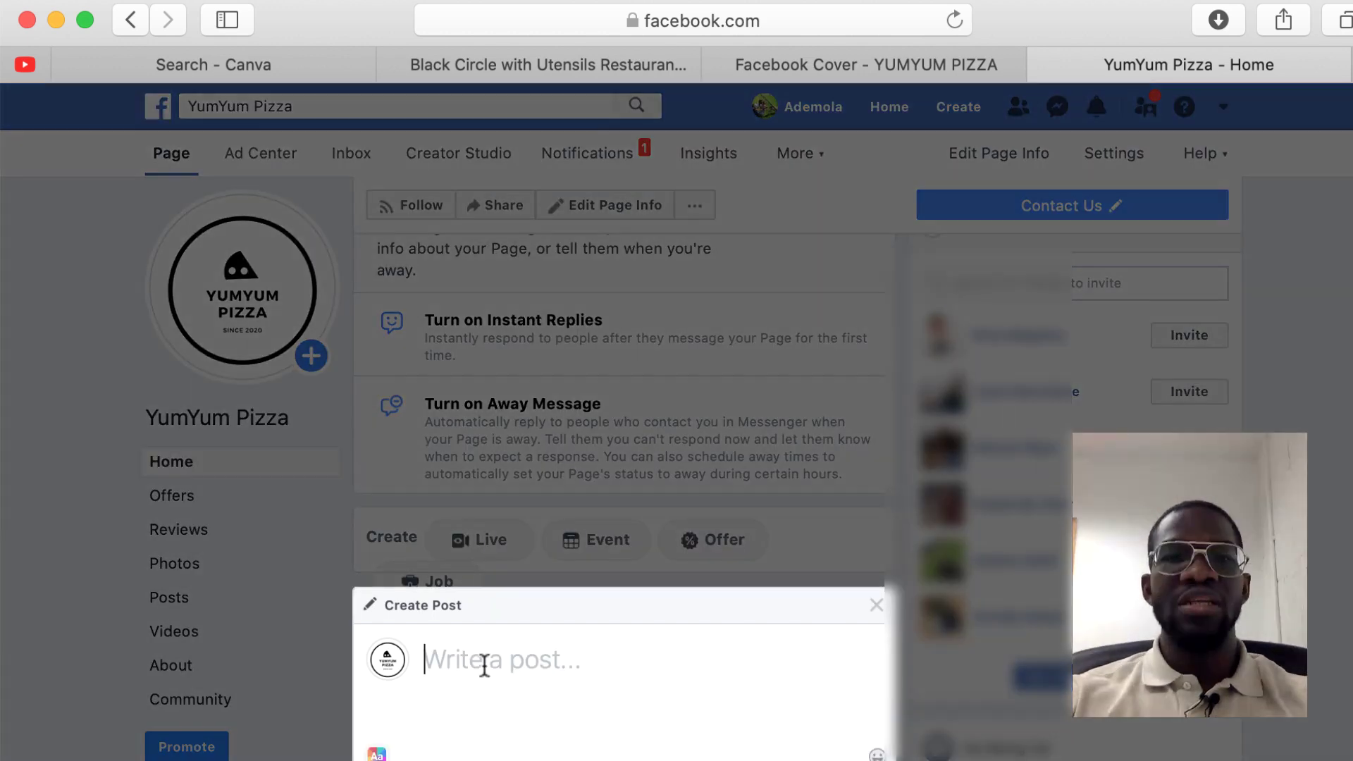
left_click(876, 606)
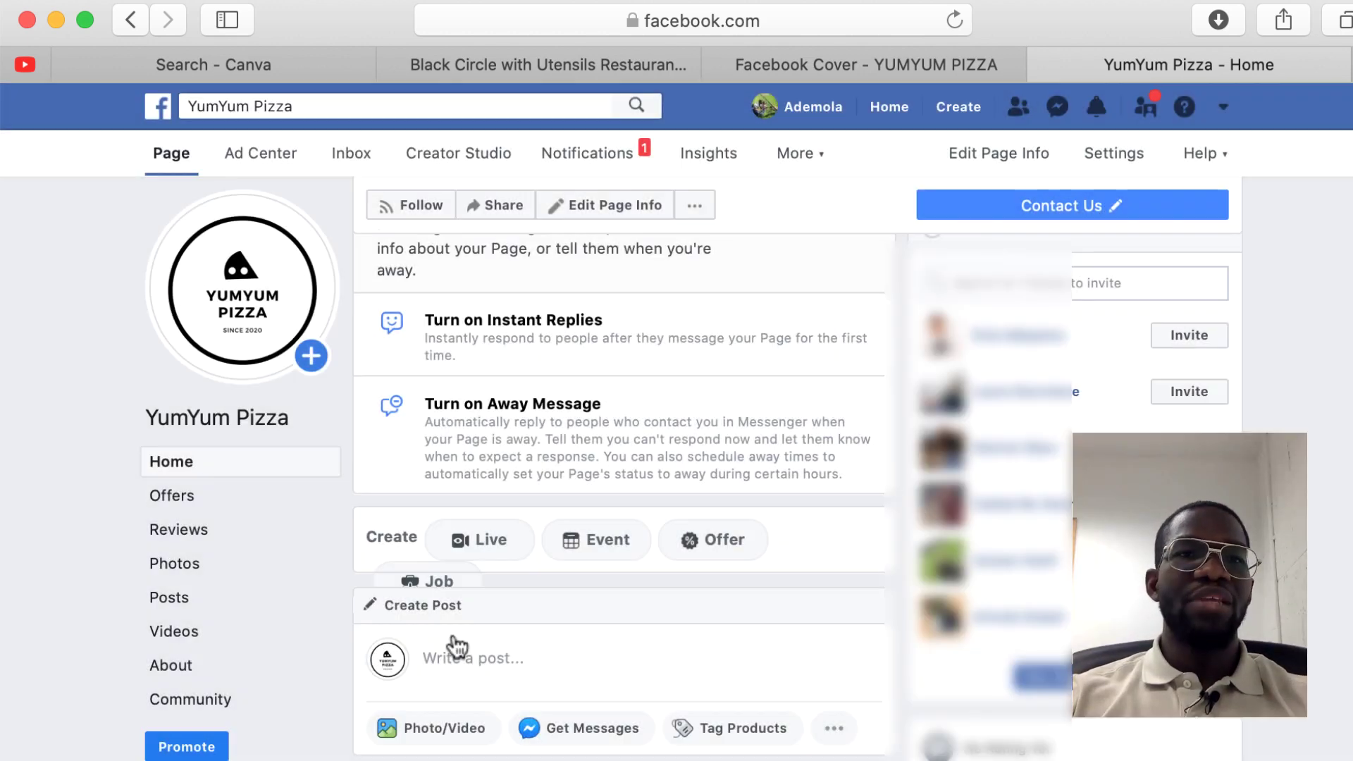
View the Page's Inbox and its list of all notifications
scroll(458, 645, "up", 2)
scroll(457, 641, "up", 3)
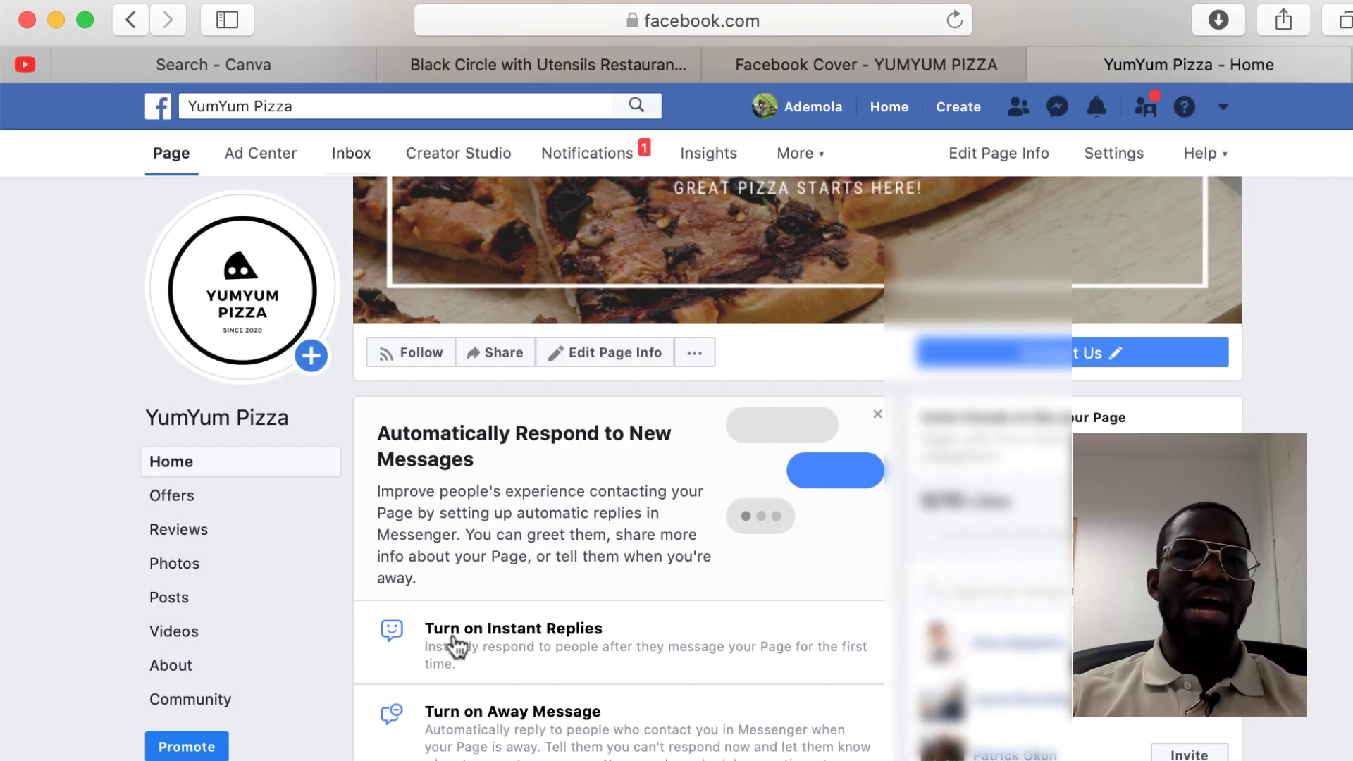
scroll(451, 632, "down", 5)
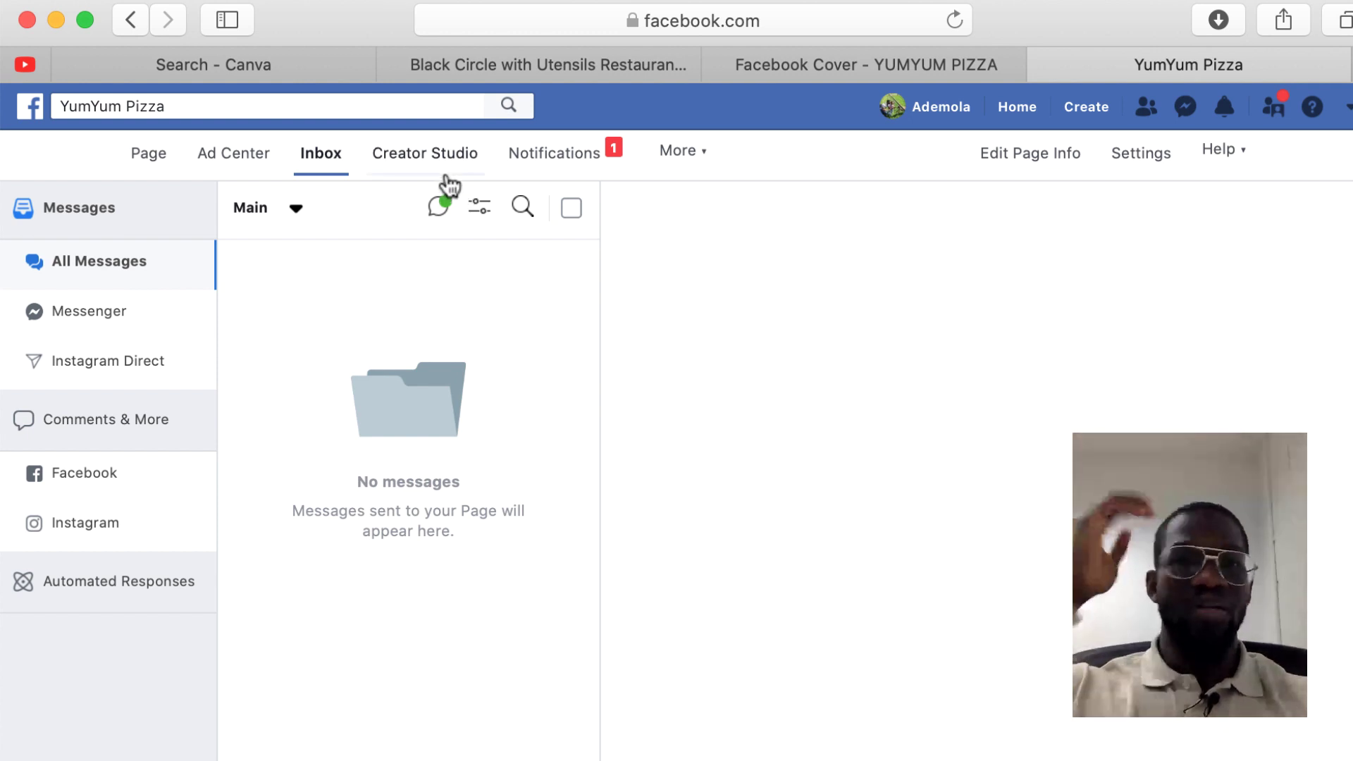
left_click(553, 160)
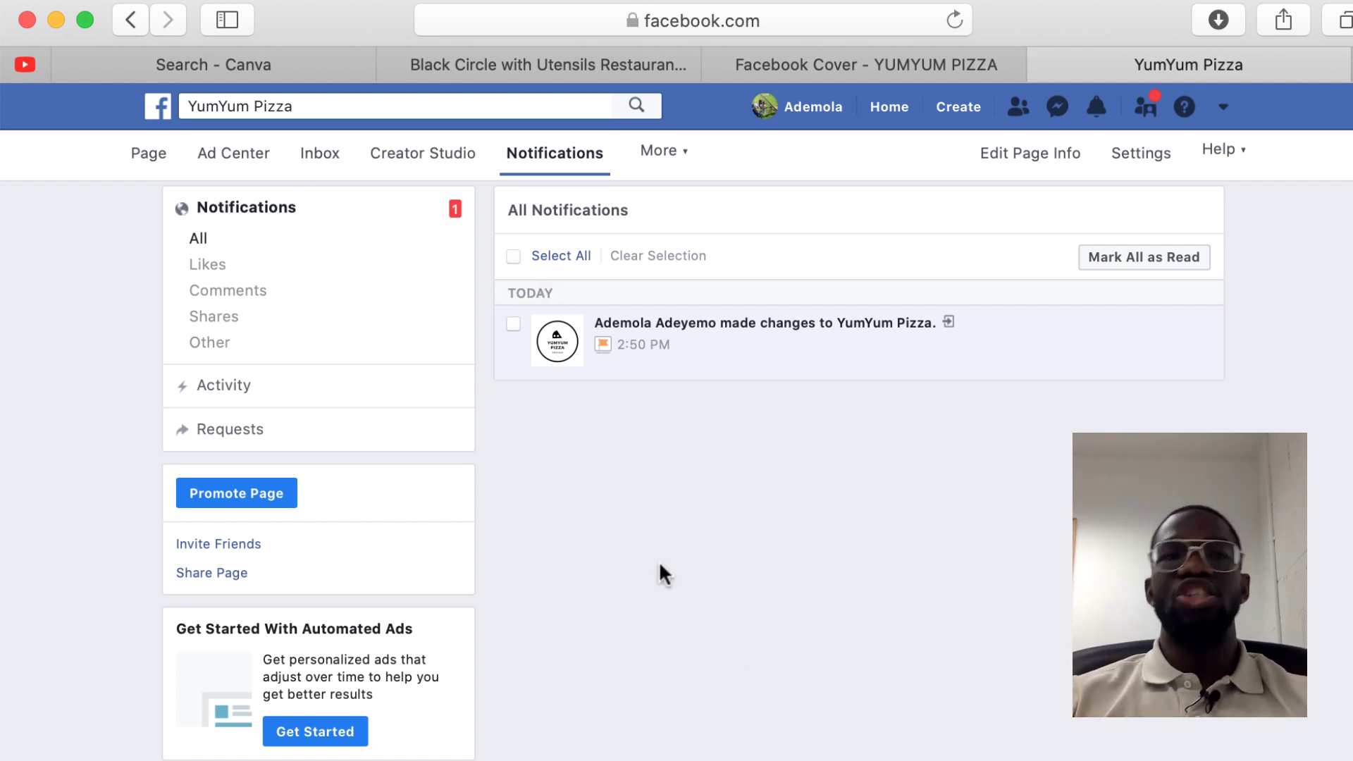
Open the Page's Insights overview and check the reporting periods available for the Page Summary
left_click(657, 156)
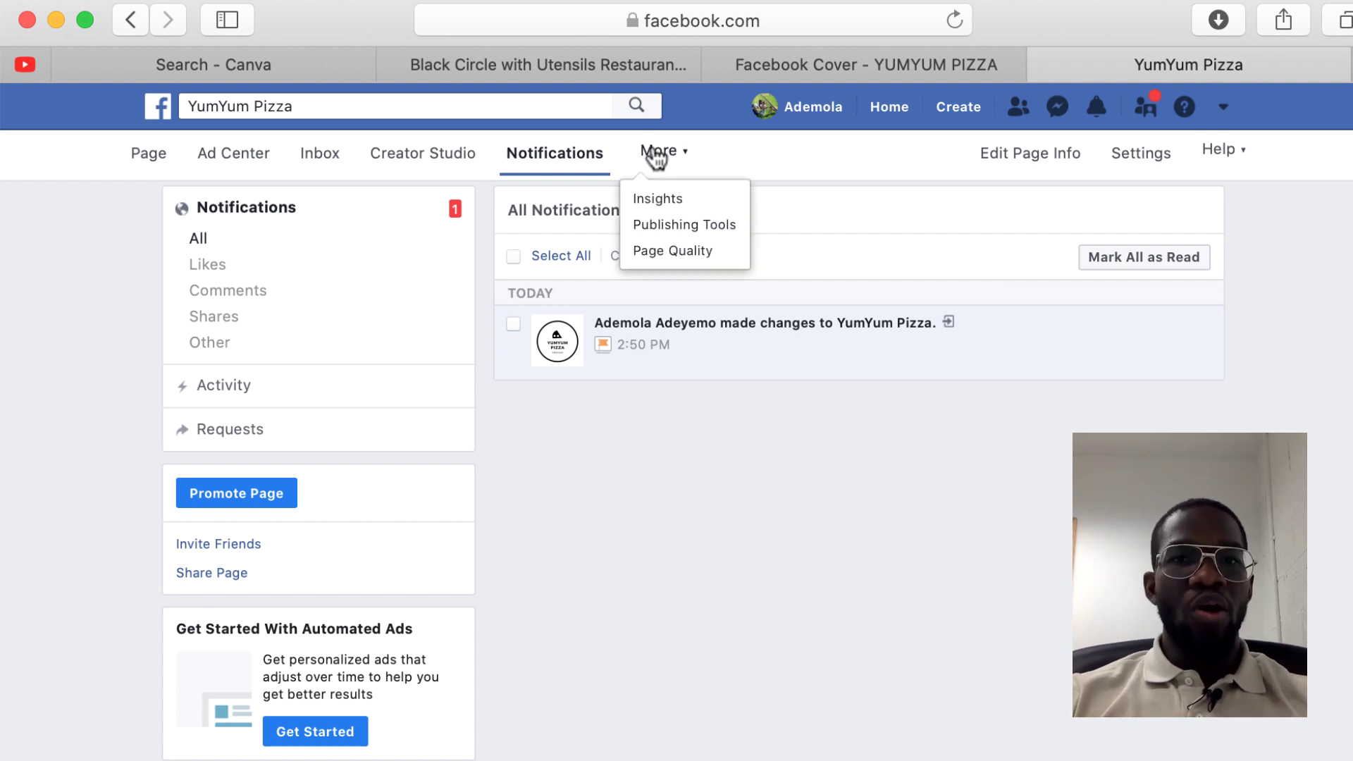
left_click(659, 203)
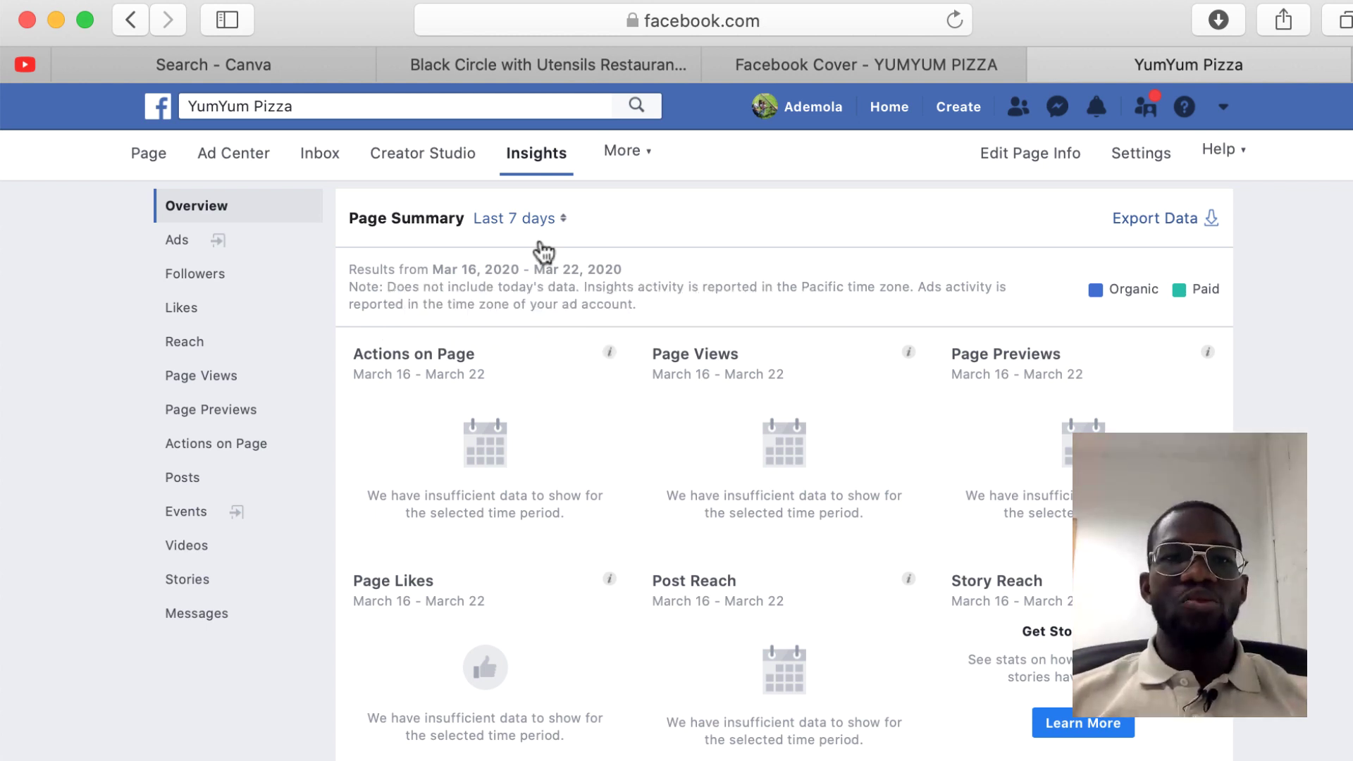
left_click(536, 219)
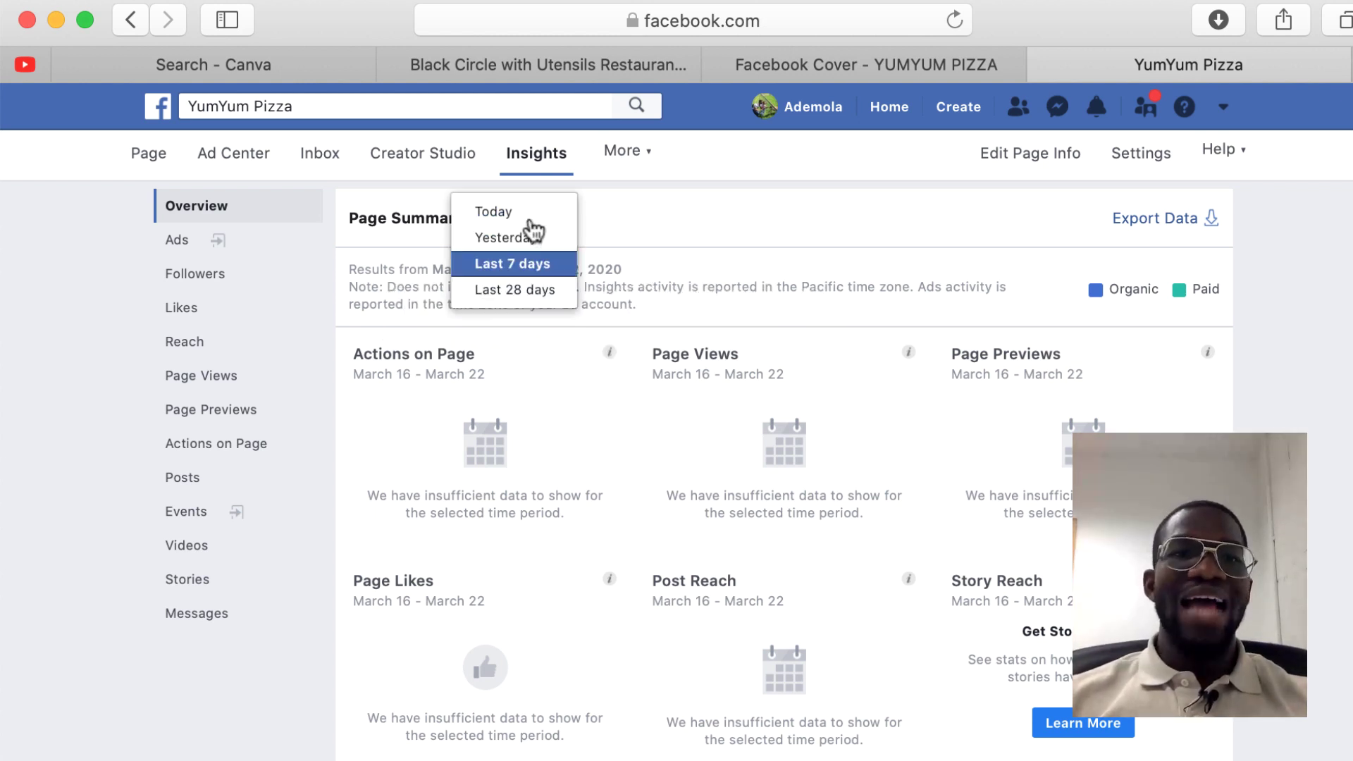
left_click(618, 223)
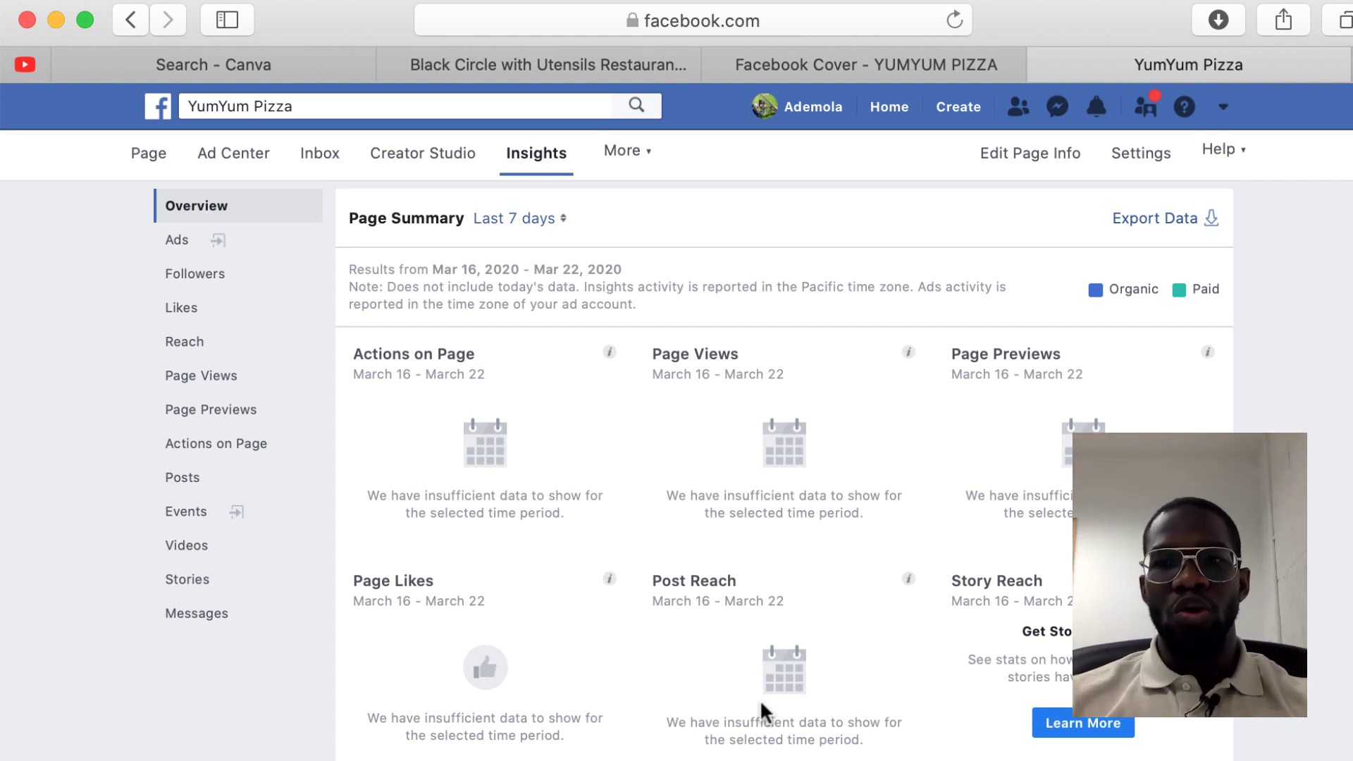
Examine the most recent posts table and the Pages to Watch suggestions in Insights
scroll(760, 699, "down", 6)
scroll(759, 699, "down", 6)
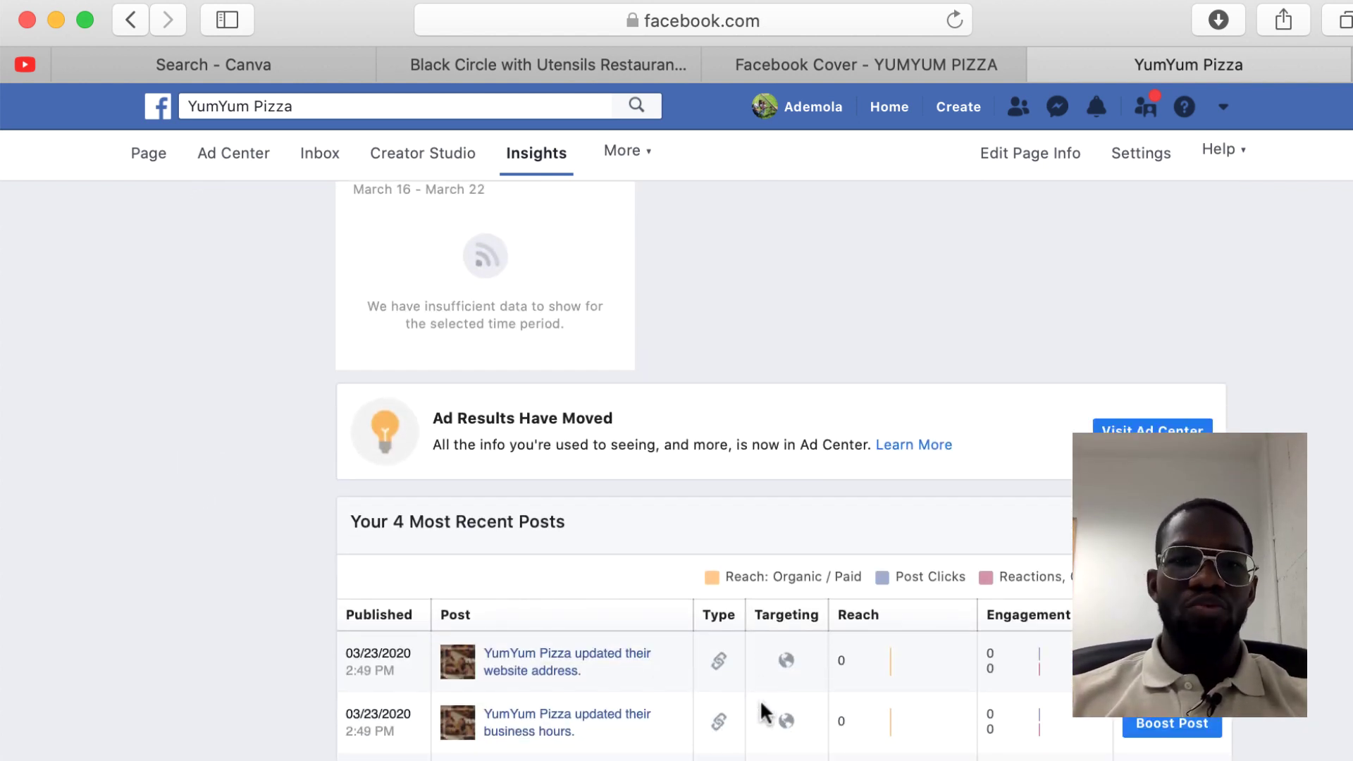
scroll(760, 699, "down", 7)
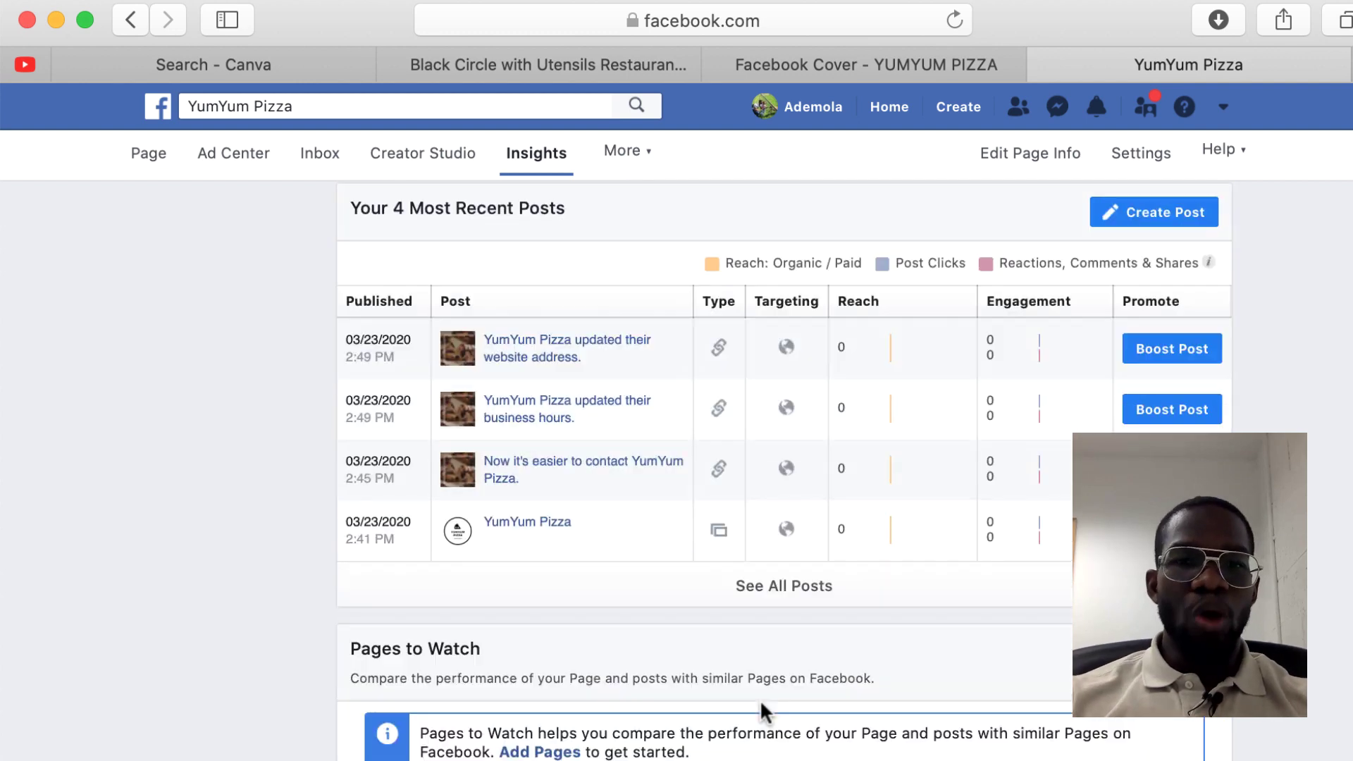
scroll(760, 699, "down", 3)
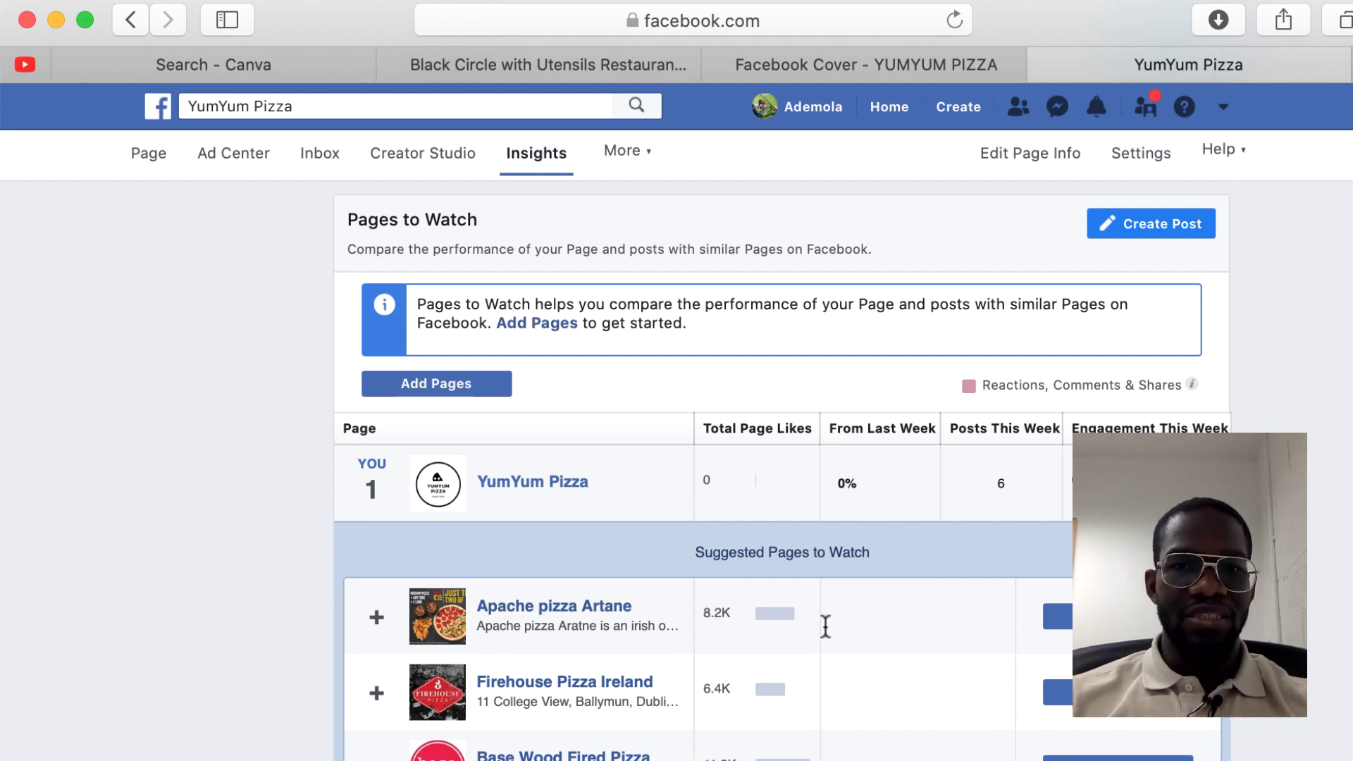
Visit the suggested Apache pizza Artane Page, look over its home page, and return to Insights with its chat window closed
left_click(565, 606)
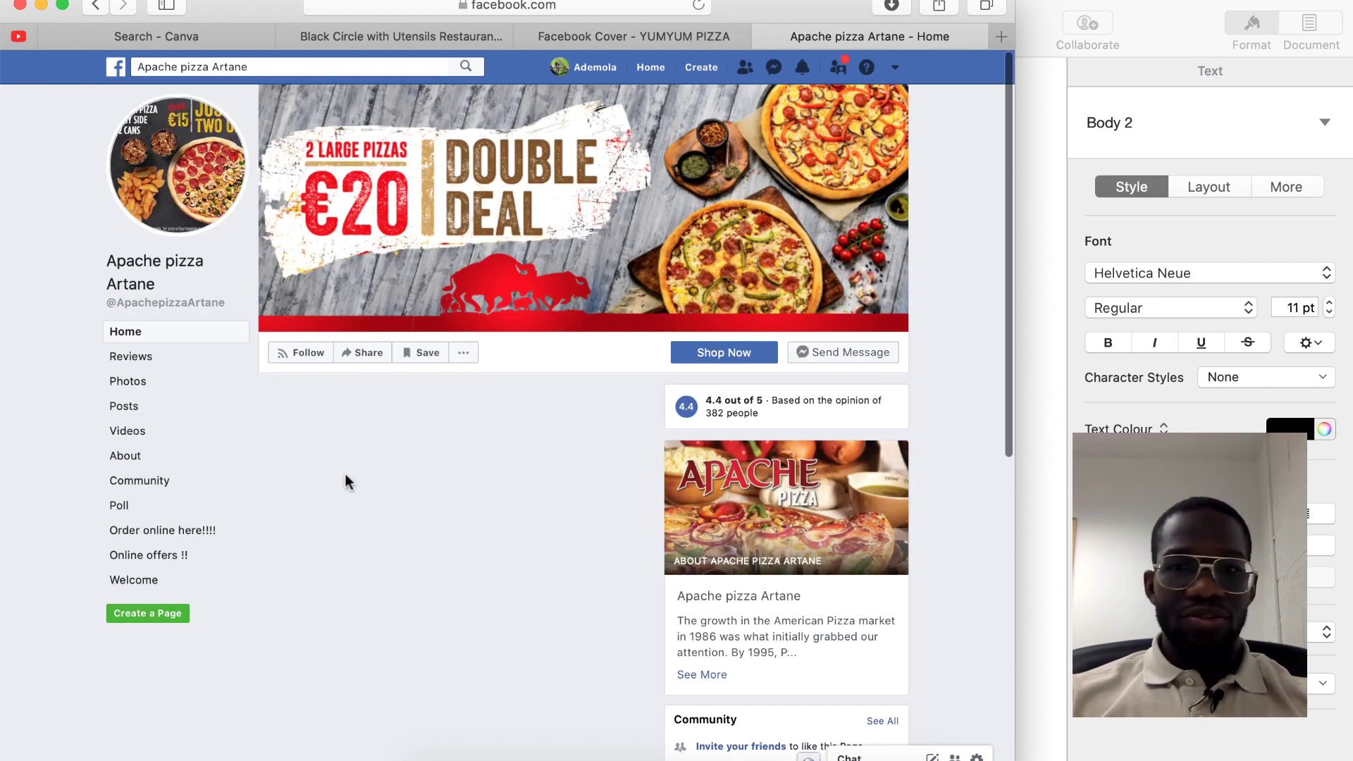
scroll(383, 509, "down", 2)
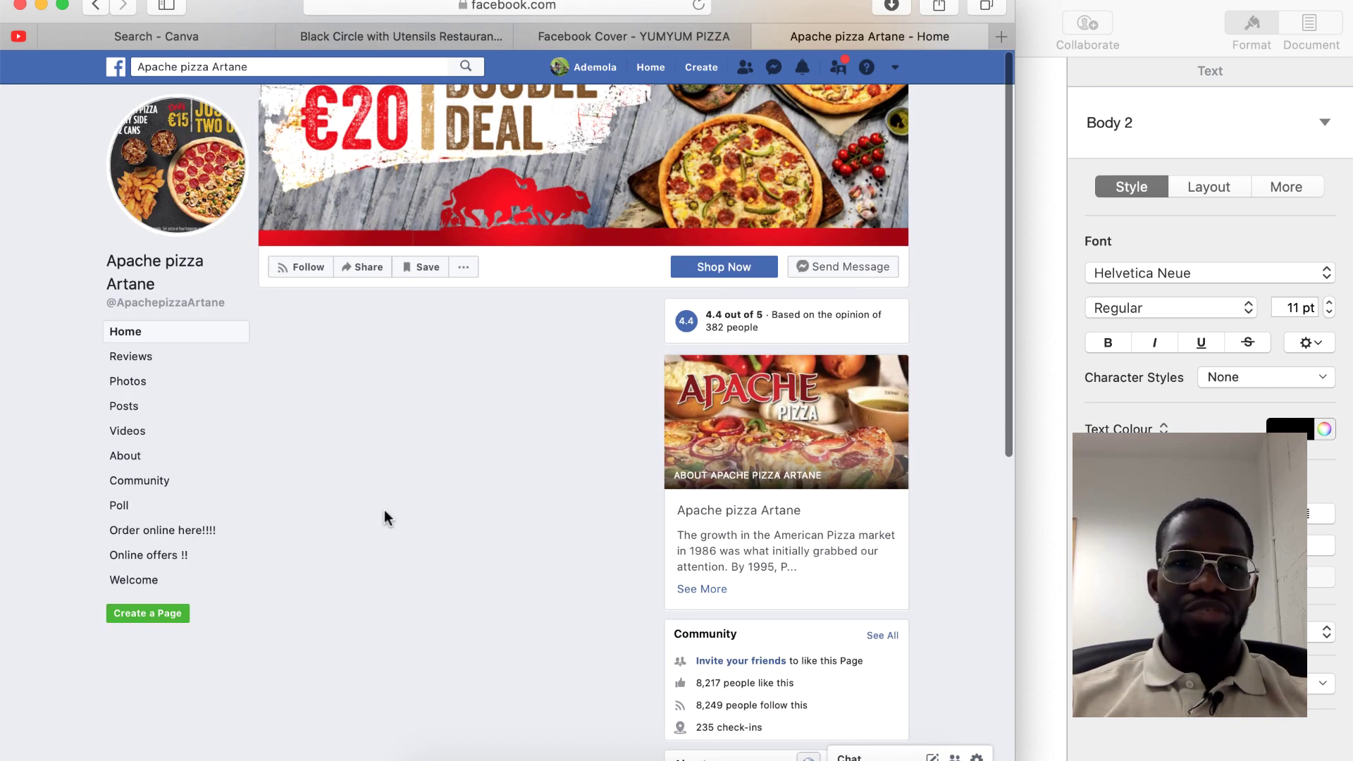
scroll(383, 509, "up", 2)
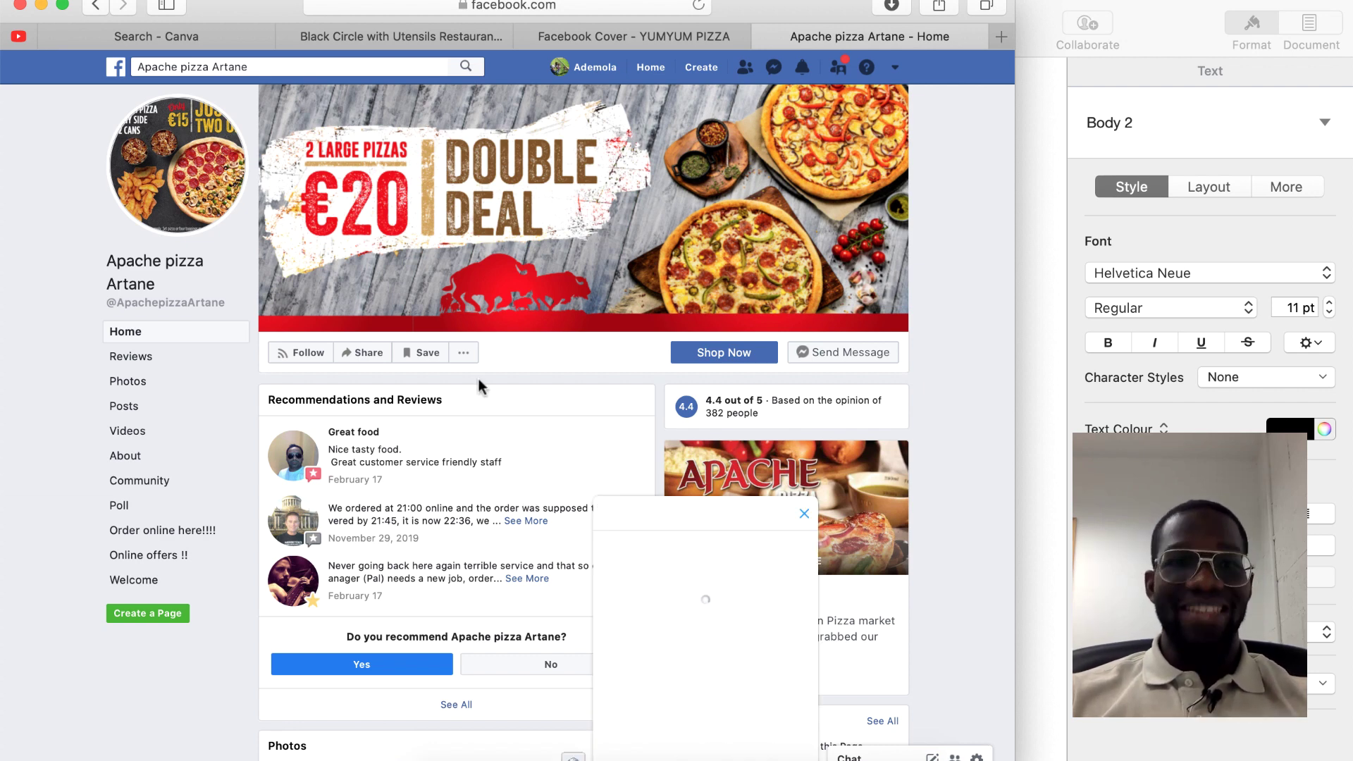
scroll(672, 644, "down", 1)
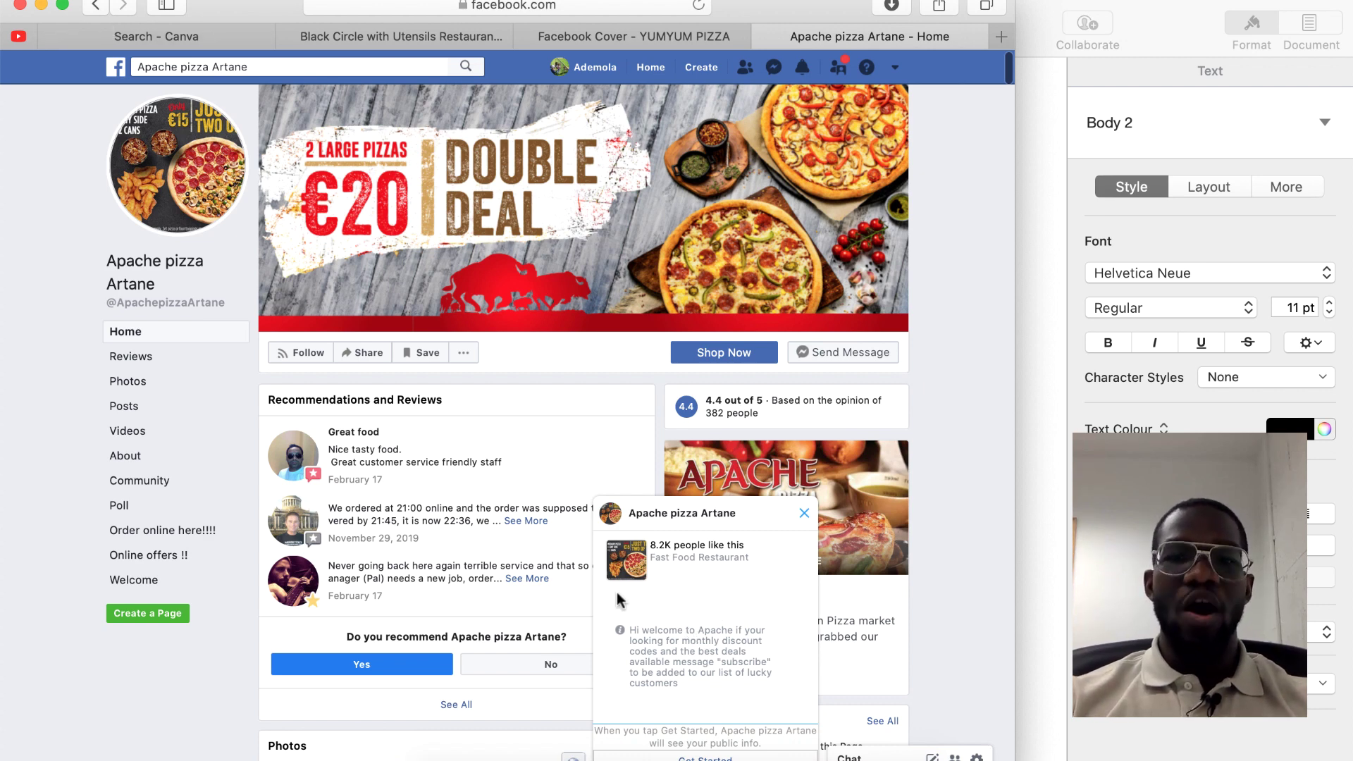
left_click(93, 6)
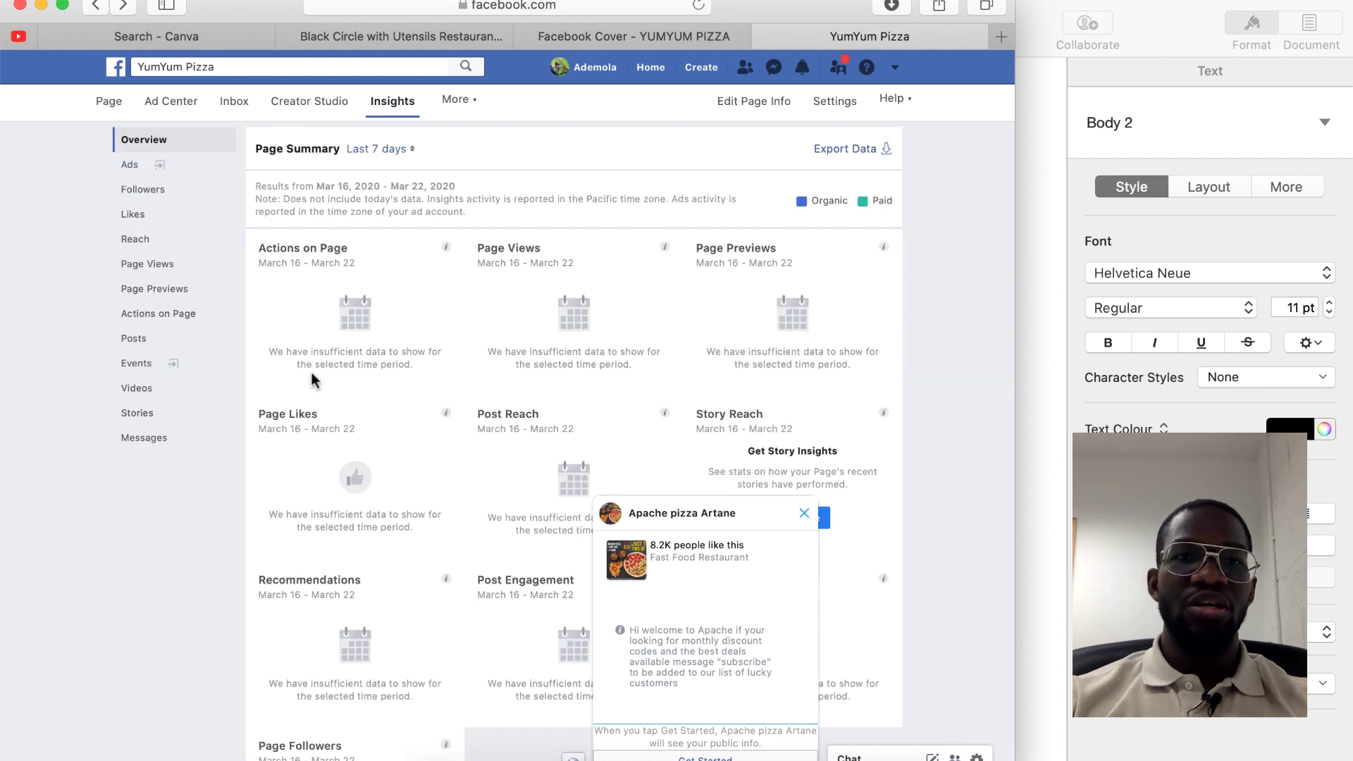
left_click(804, 512)
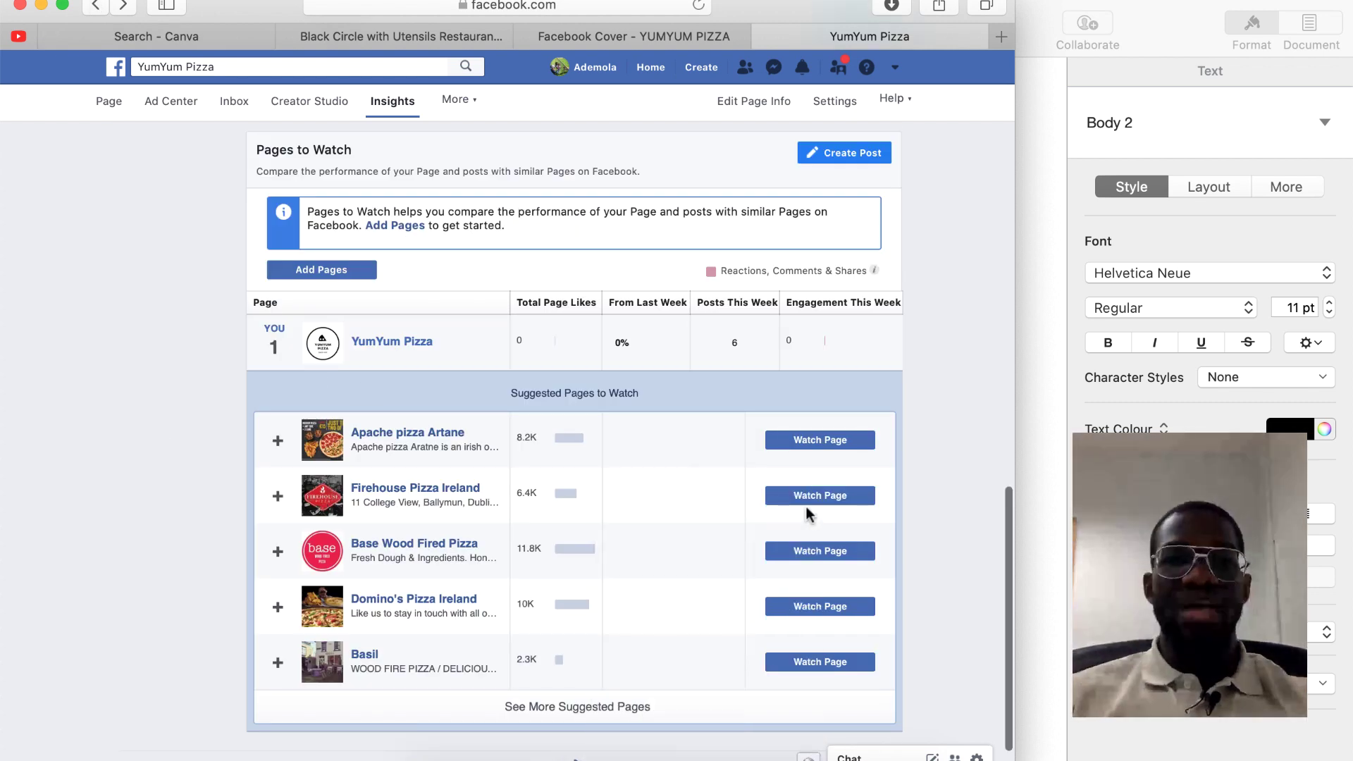
Open Page Quality to check the Page for restrictions or violations
left_click(457, 103)
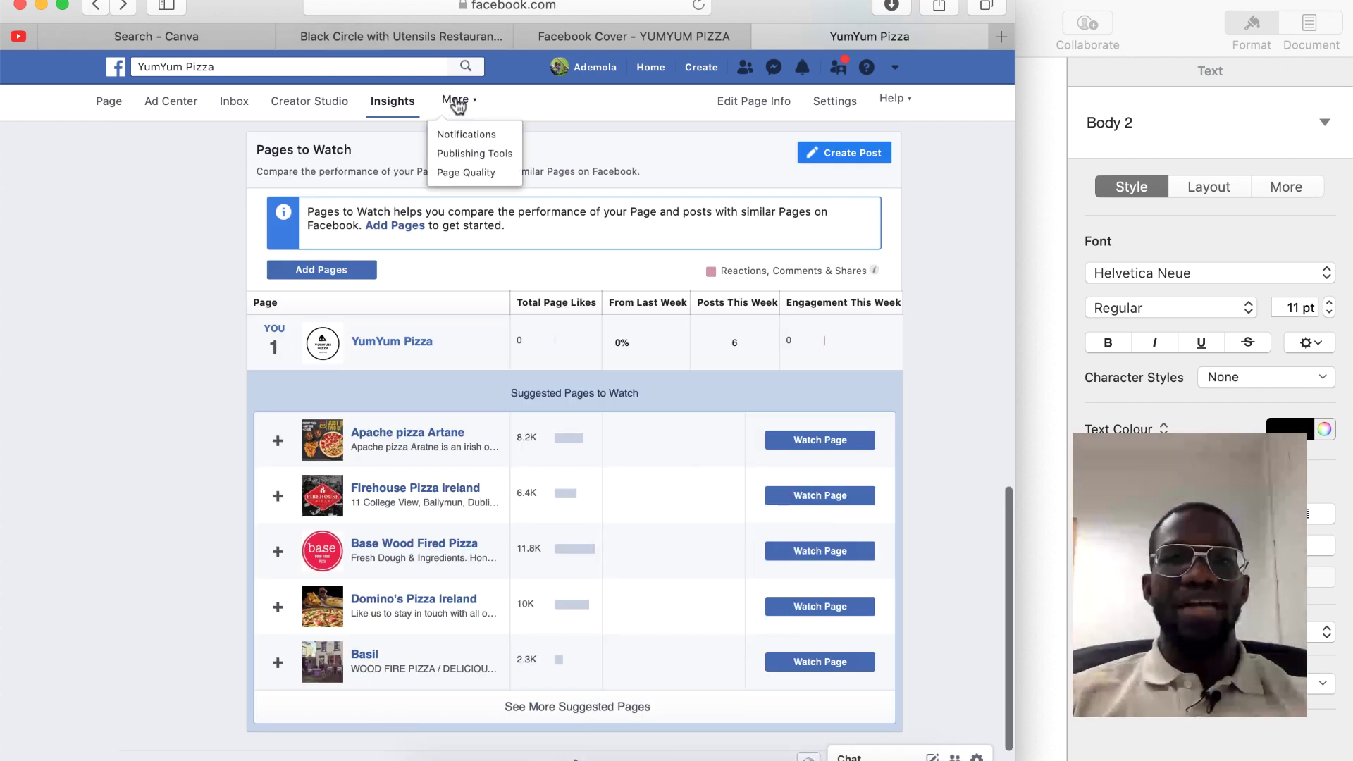
left_click(448, 173)
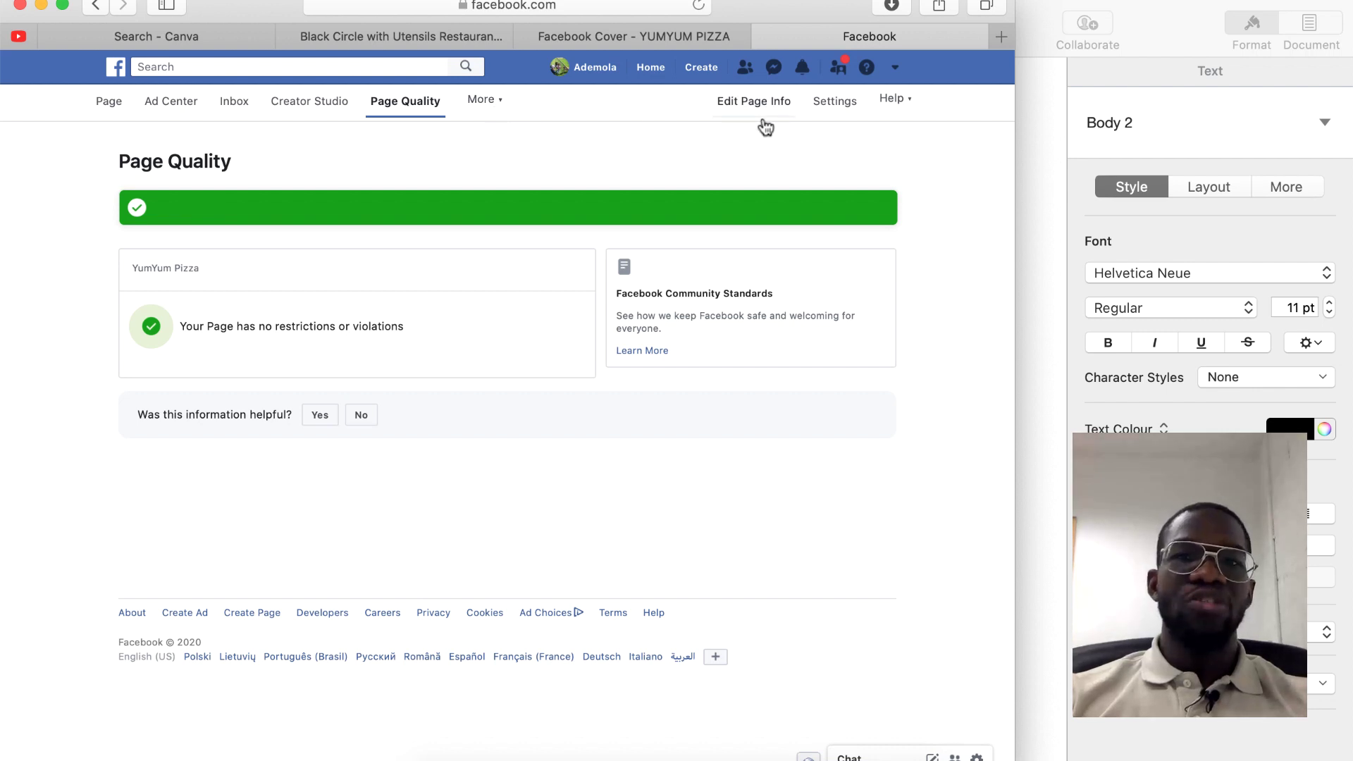
Add Restaurant to the Page's categories in the Page Info settings and save the change
left_click(754, 100)
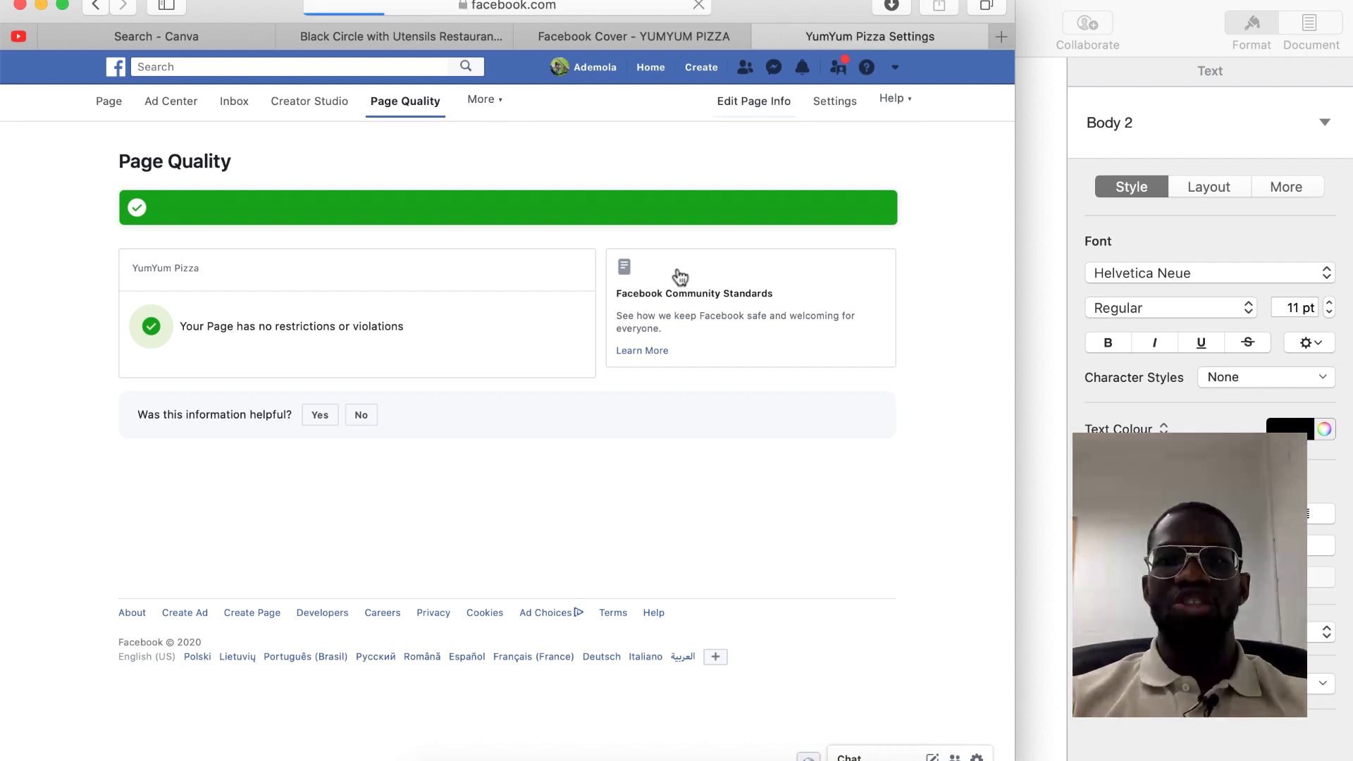
left_click(730, 221)
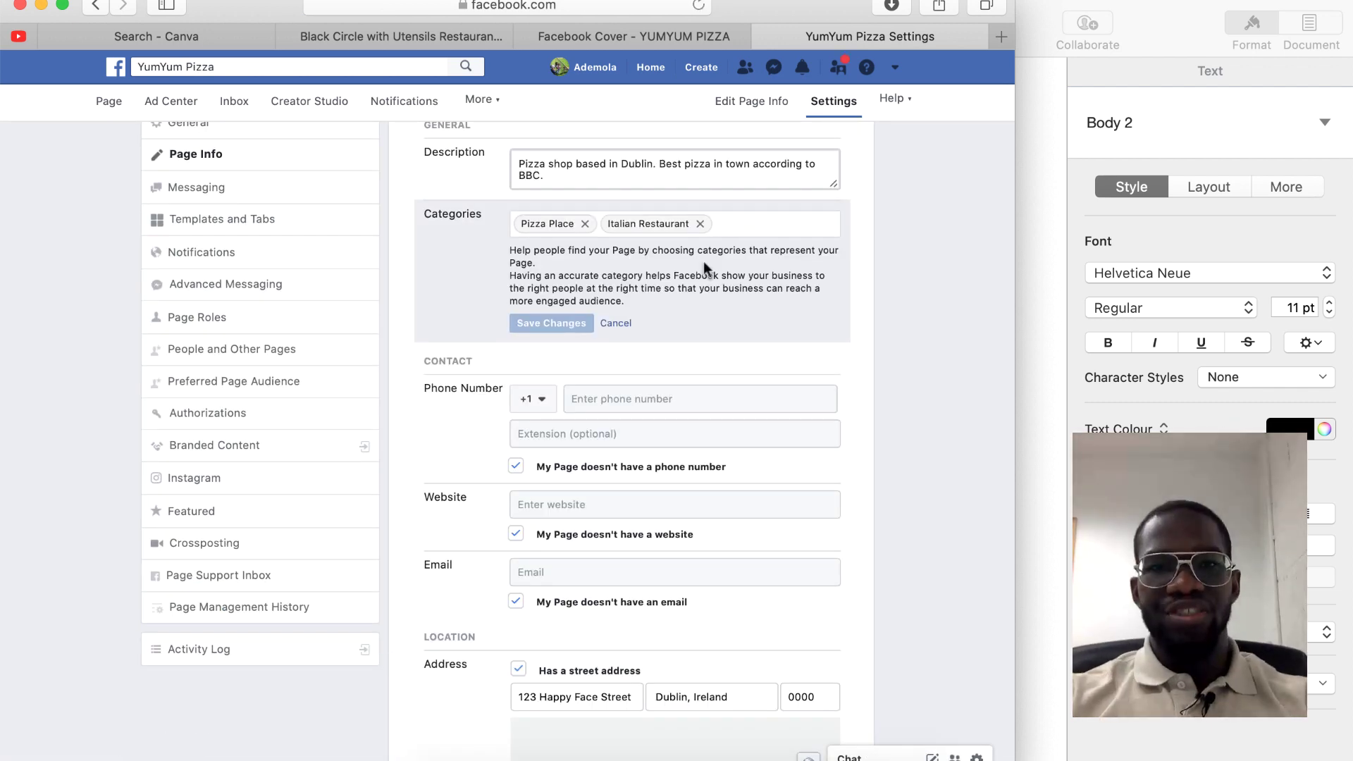
scroll(703, 261, "up", 1)
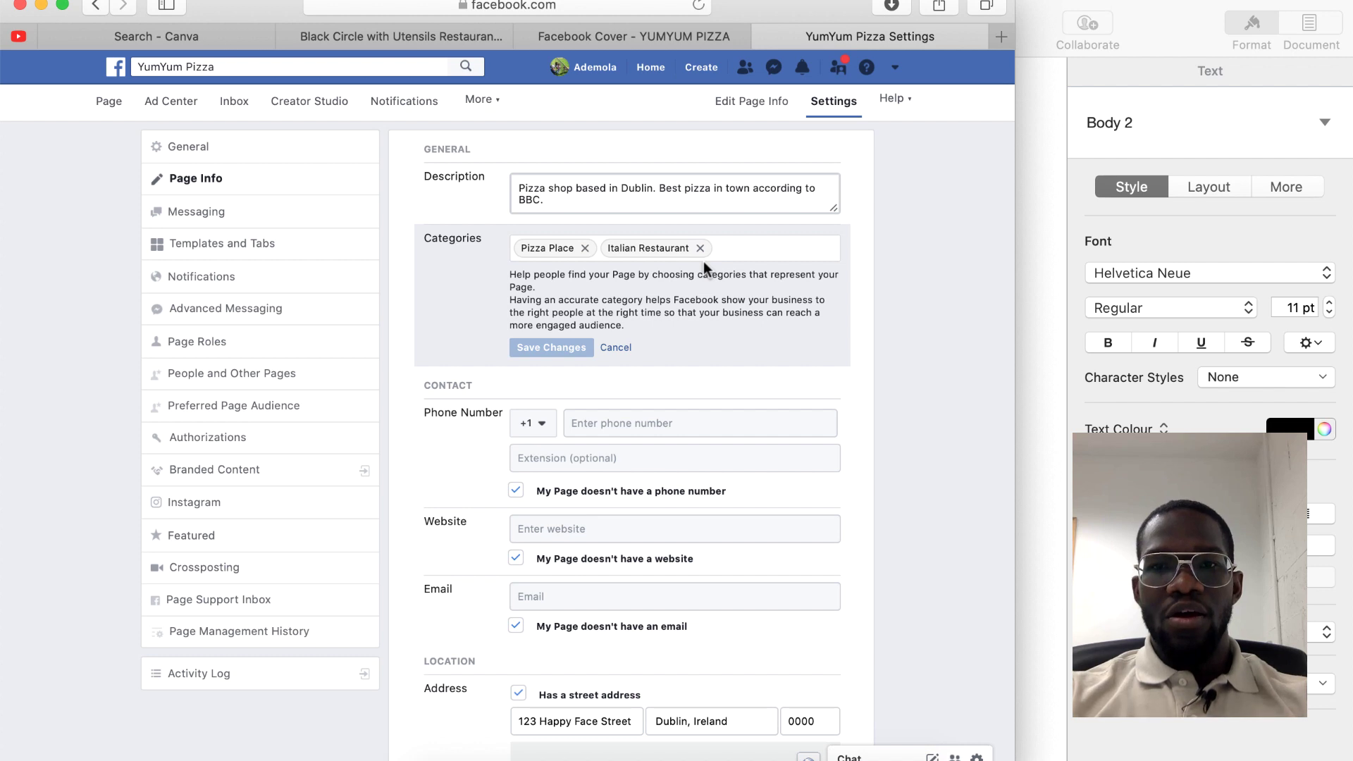
type("res")
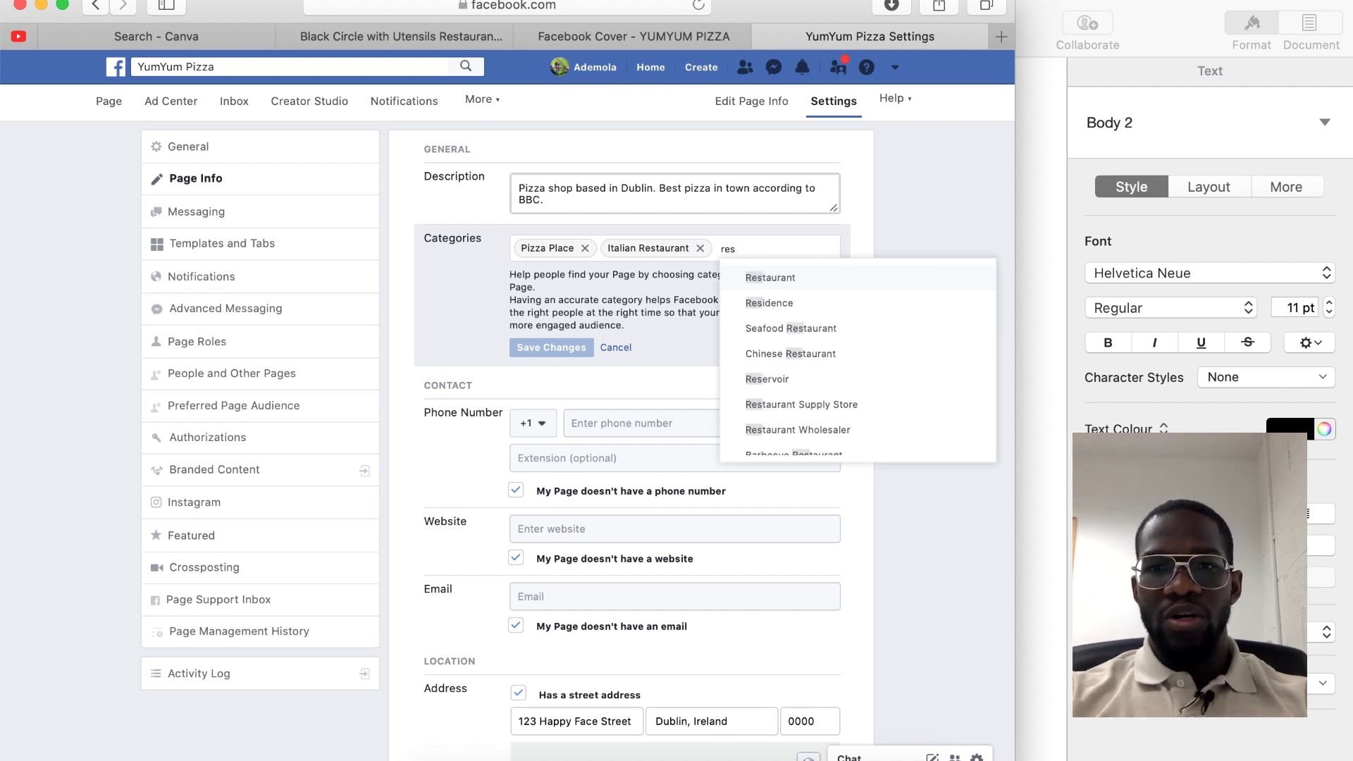
left_click(778, 286)
left_click(542, 365)
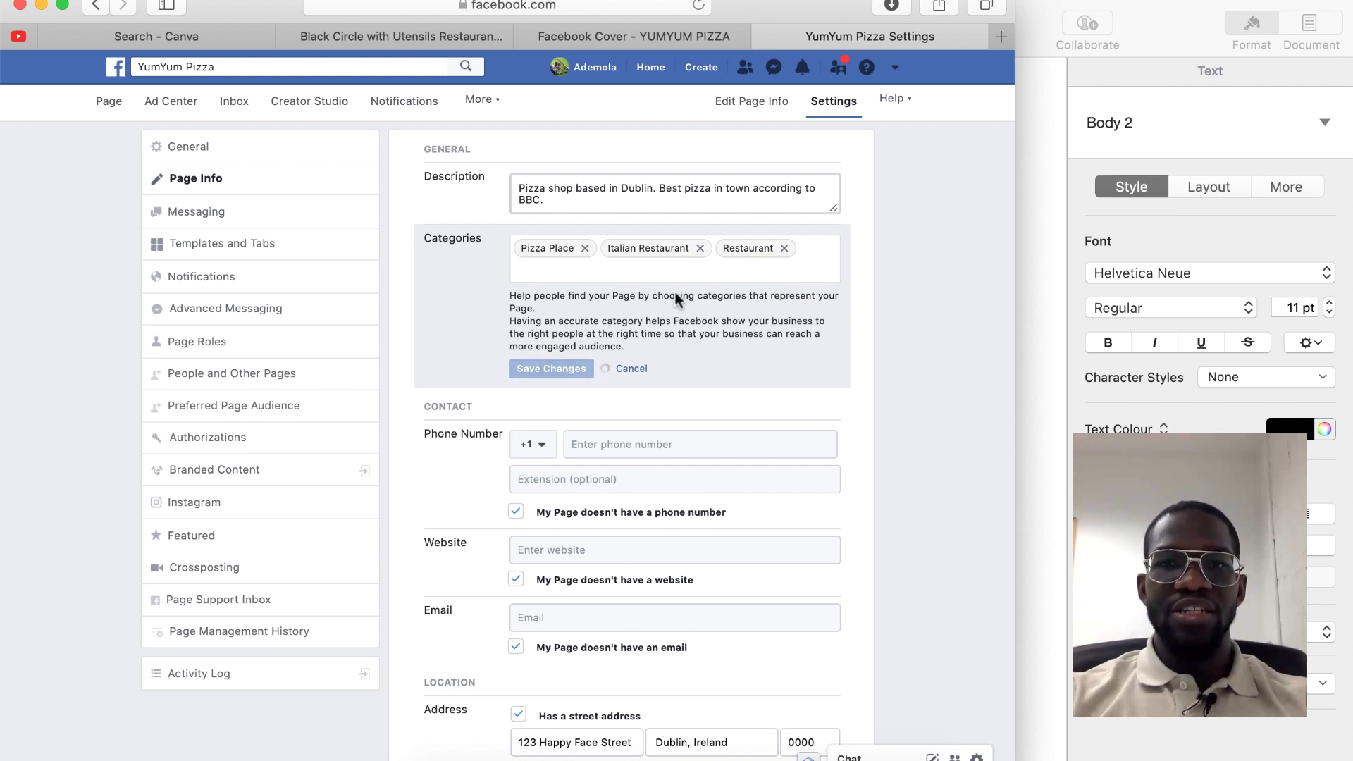
Add Dublin, Ireland as the Page's service area, save the change, and return to the Page's home
scroll(460, 406, "down", 5)
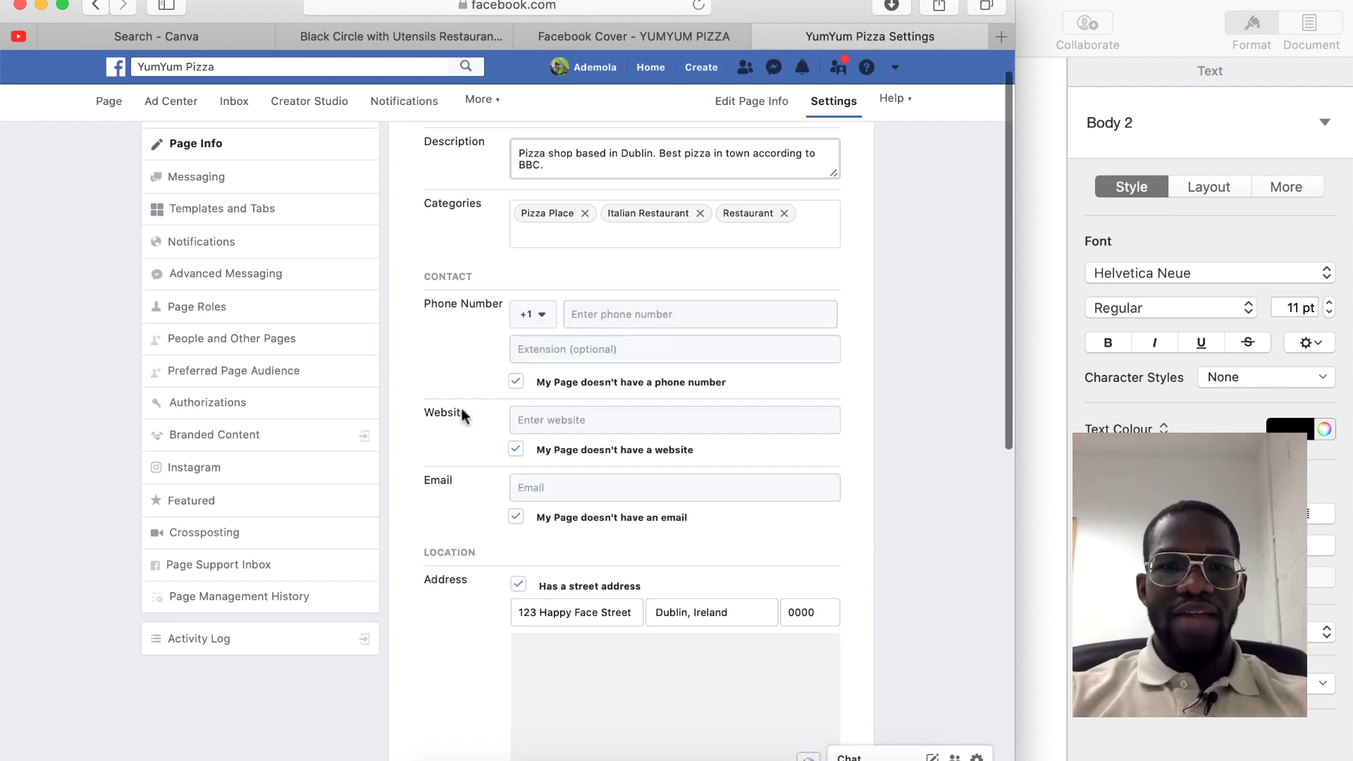
scroll(462, 408, "down", 8)
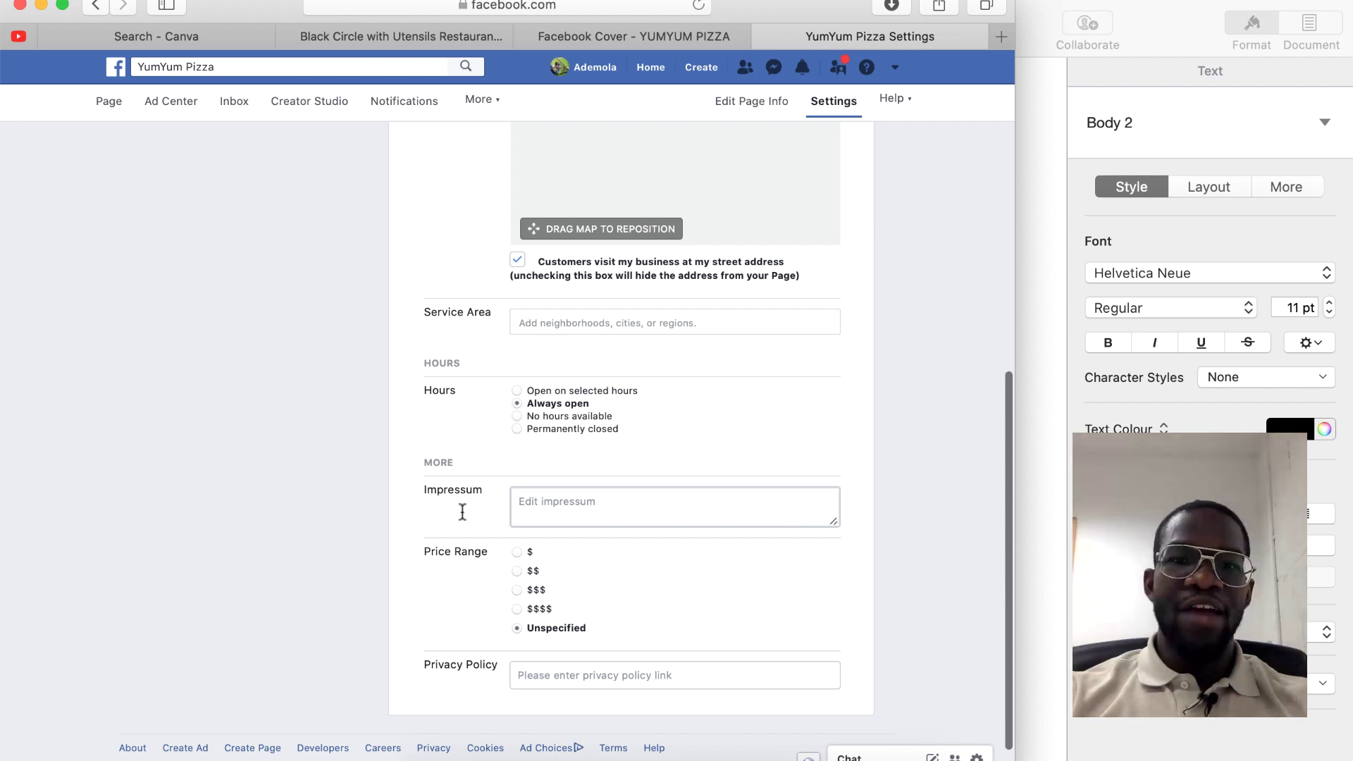
left_click(557, 323)
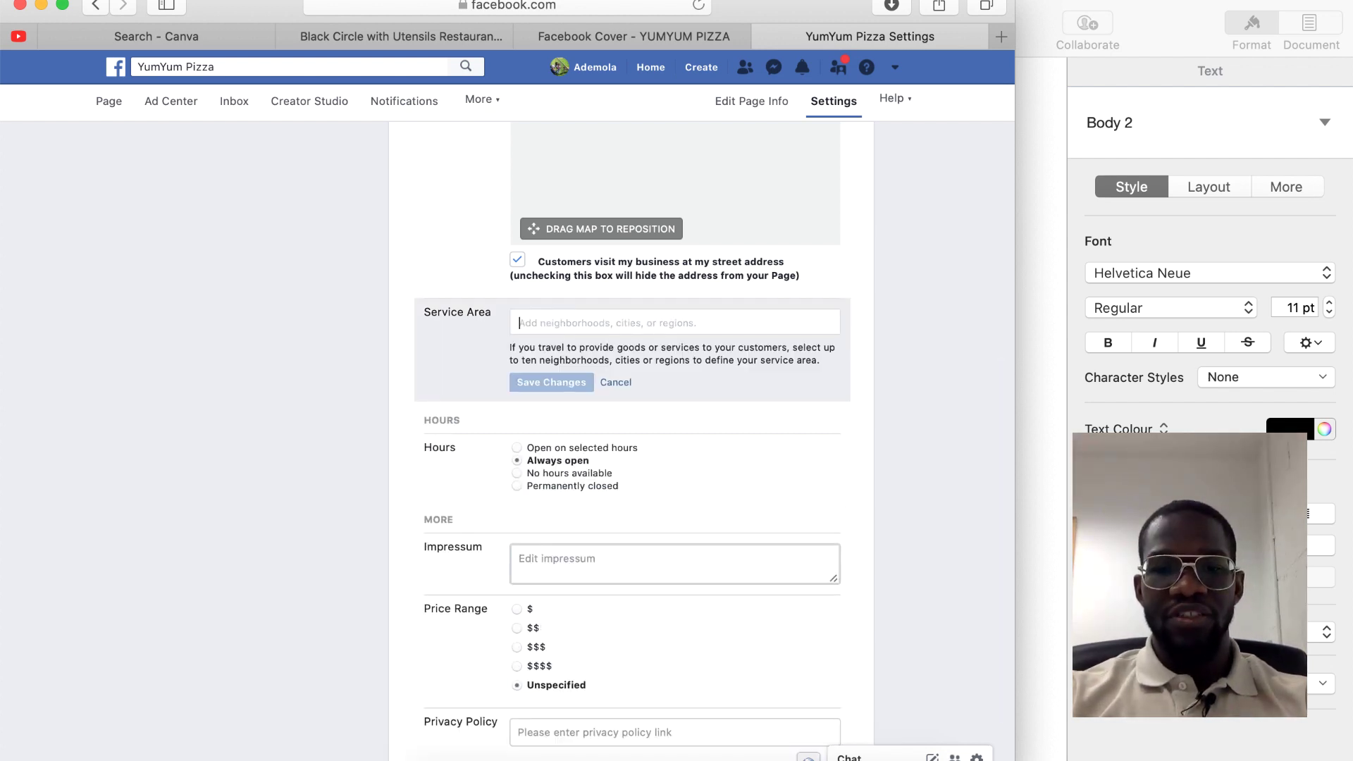
type("dublin")
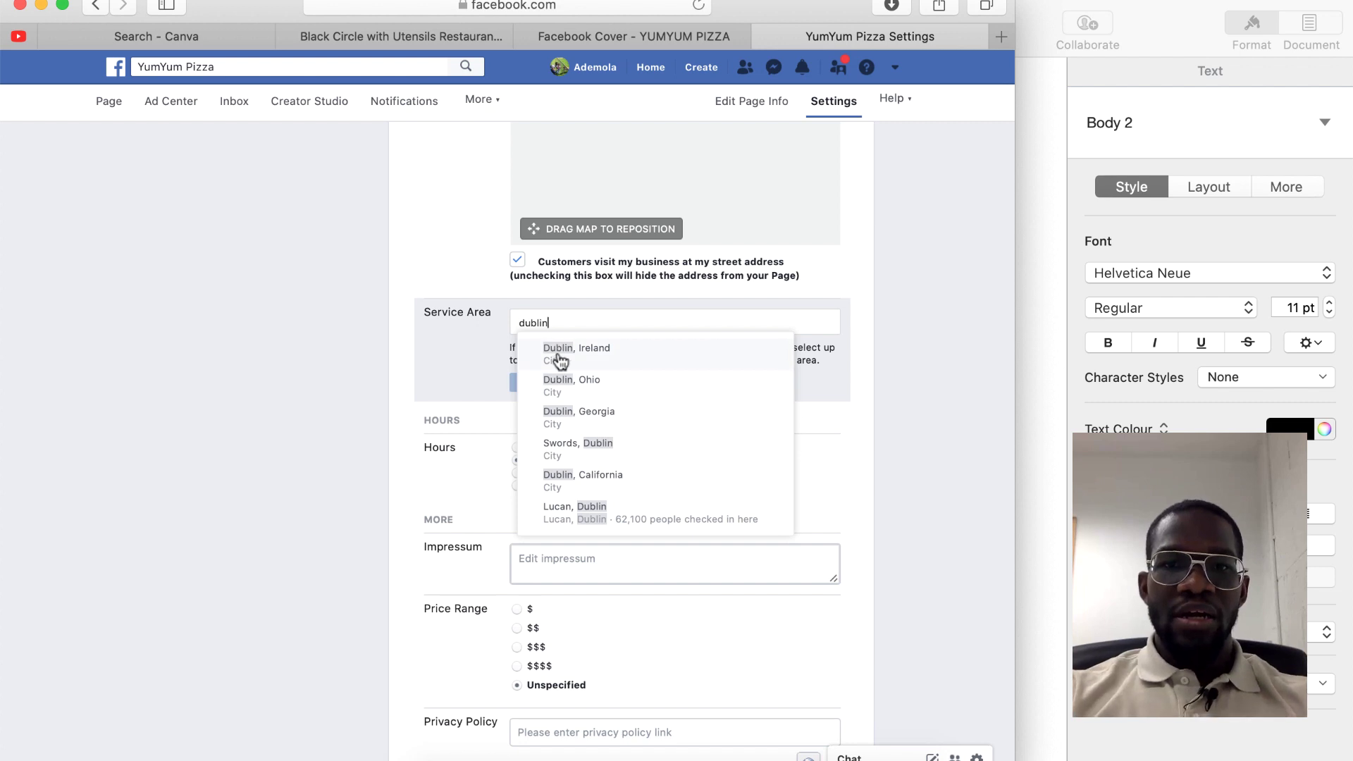
left_click(561, 356)
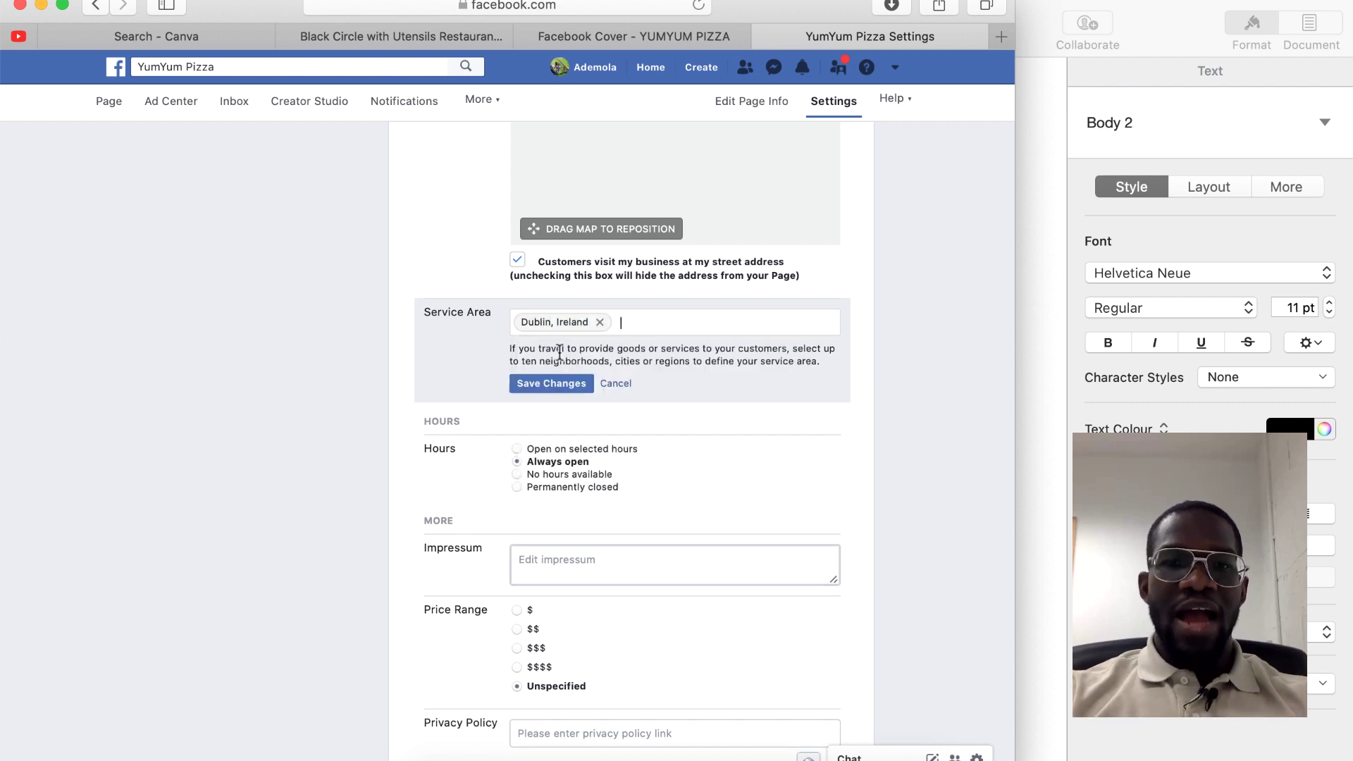
left_click(552, 390)
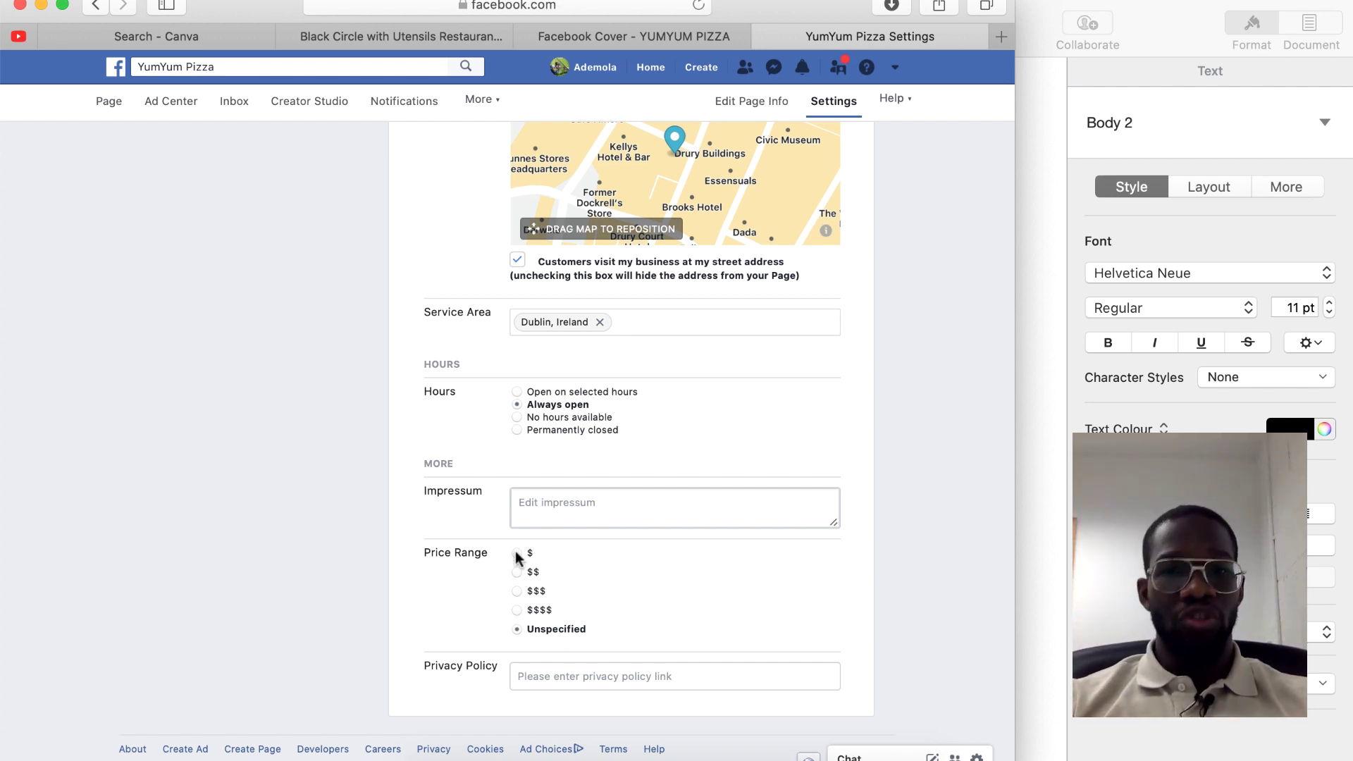
scroll(517, 556, "up", 10)
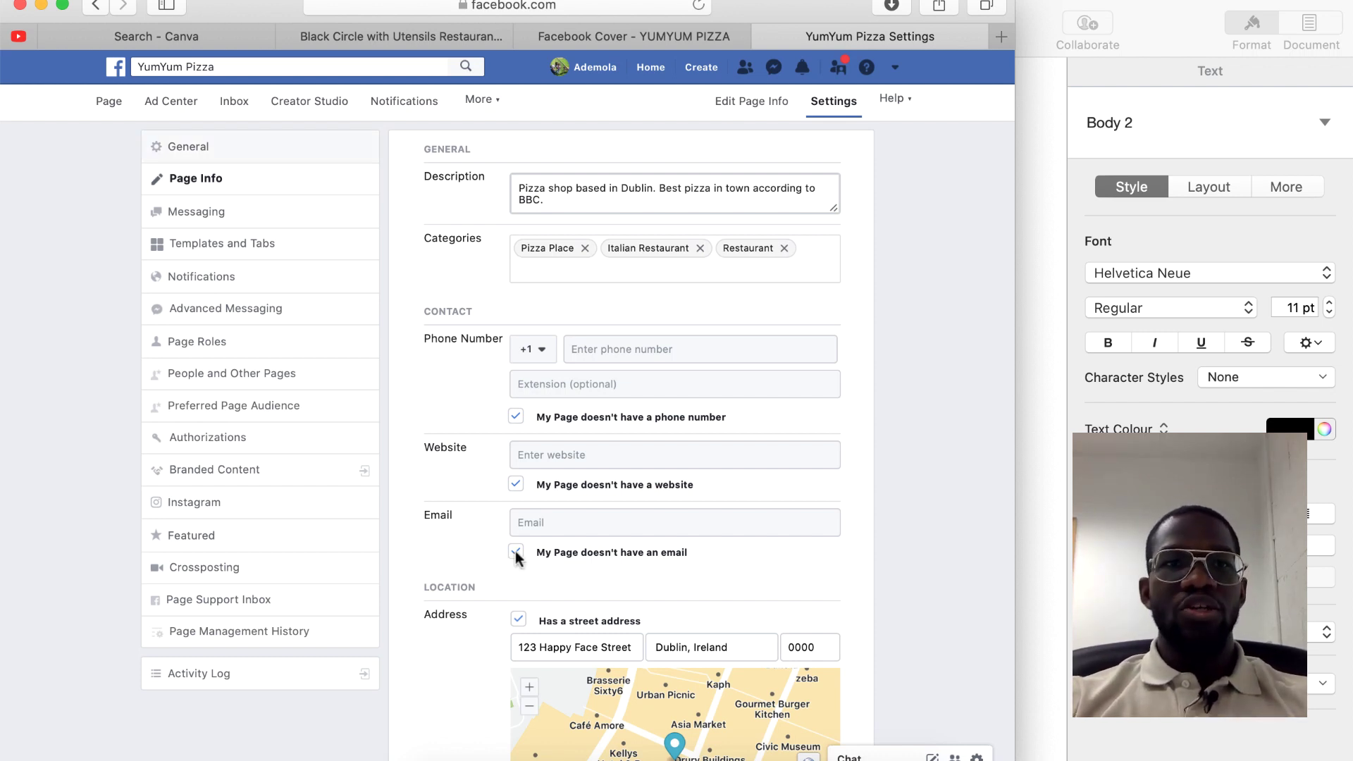
key("super+r")
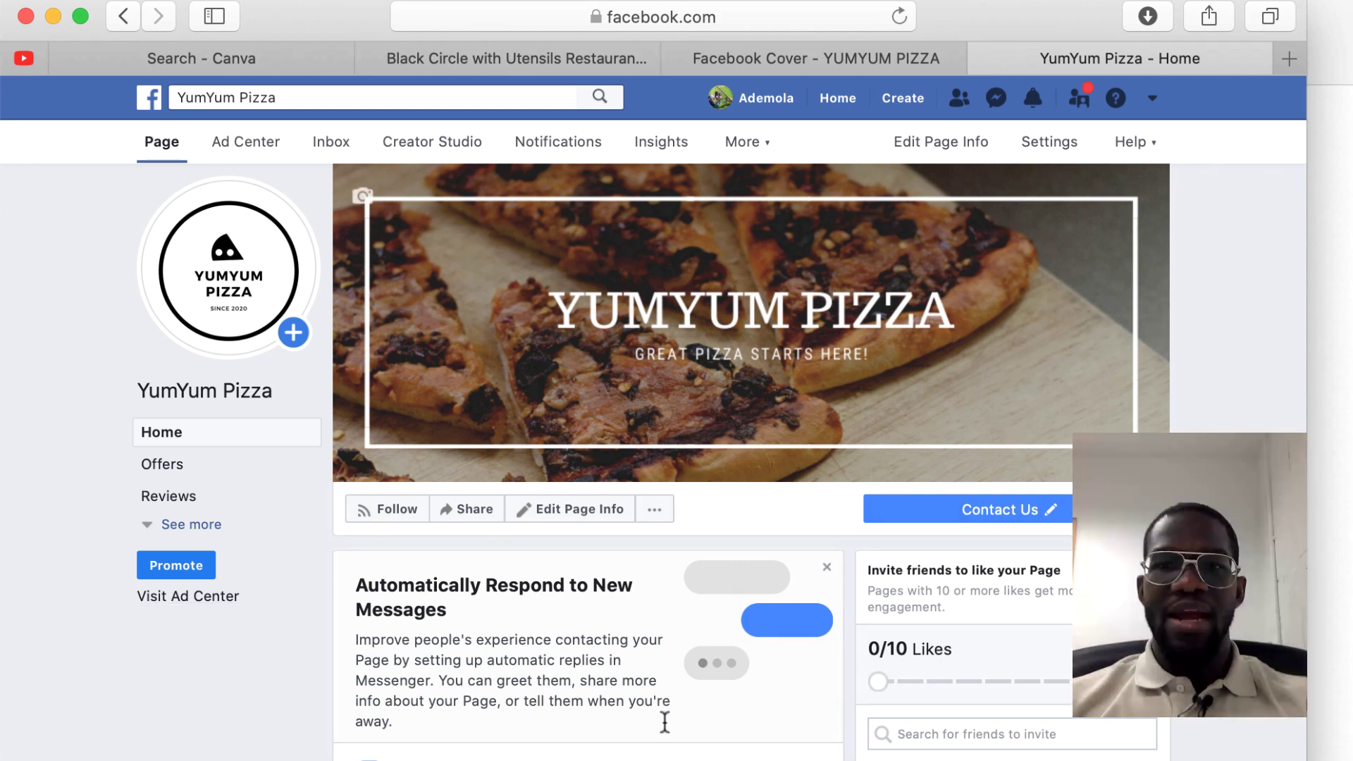
Switch to the S1-E1. Facebook Background document, review its page creation notes, and return to the browser
key("super+Tab")
scroll(663, 718, "down", 10)
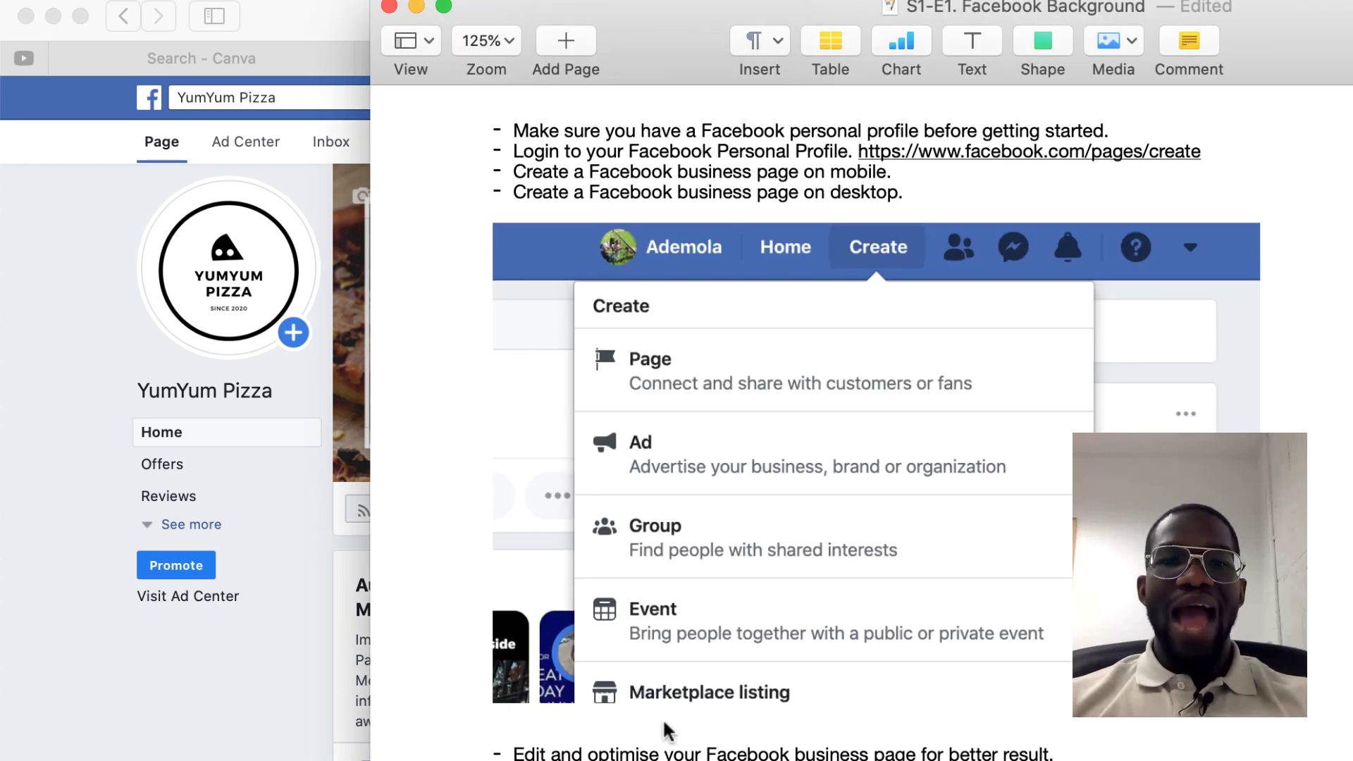
scroll(664, 719, "down", 12)
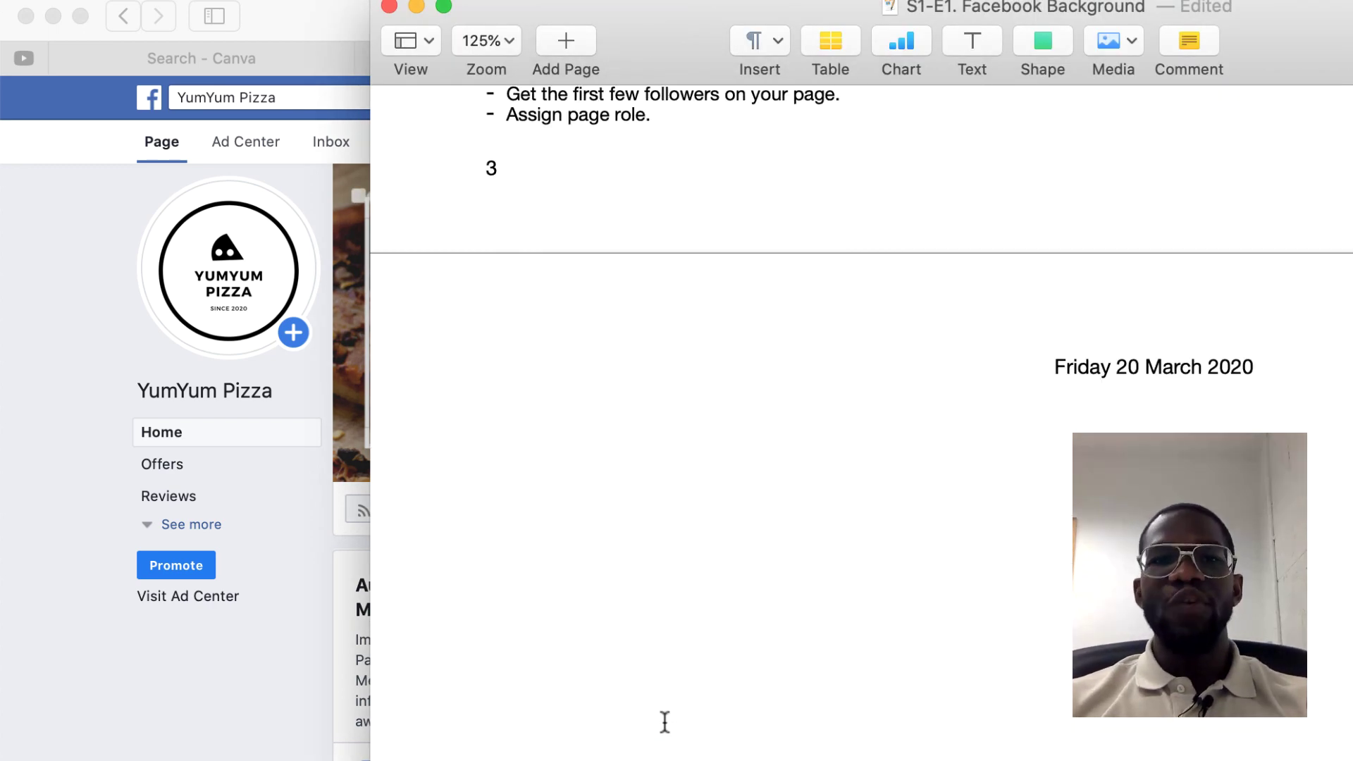
scroll(664, 719, "up", 8)
scroll(663, 717, "up", 8)
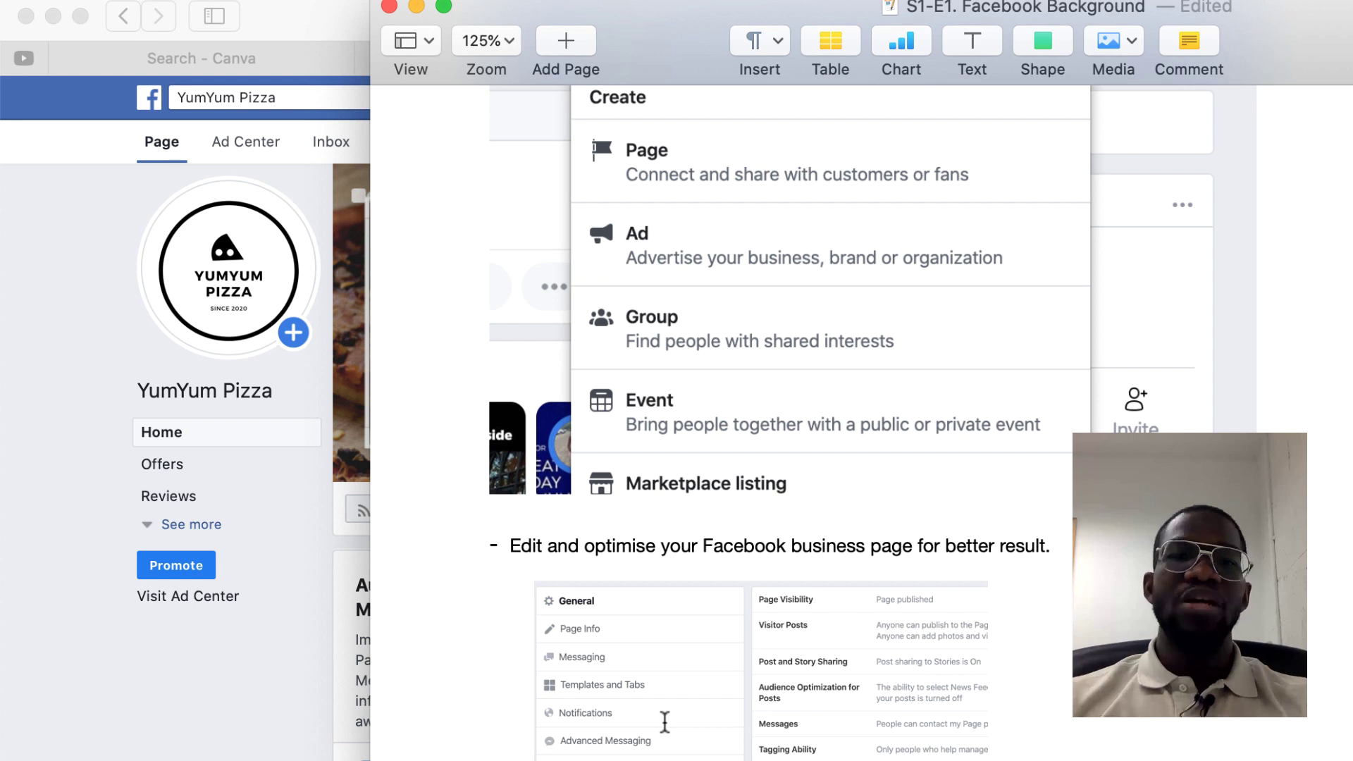
scroll(664, 720, "up", 1)
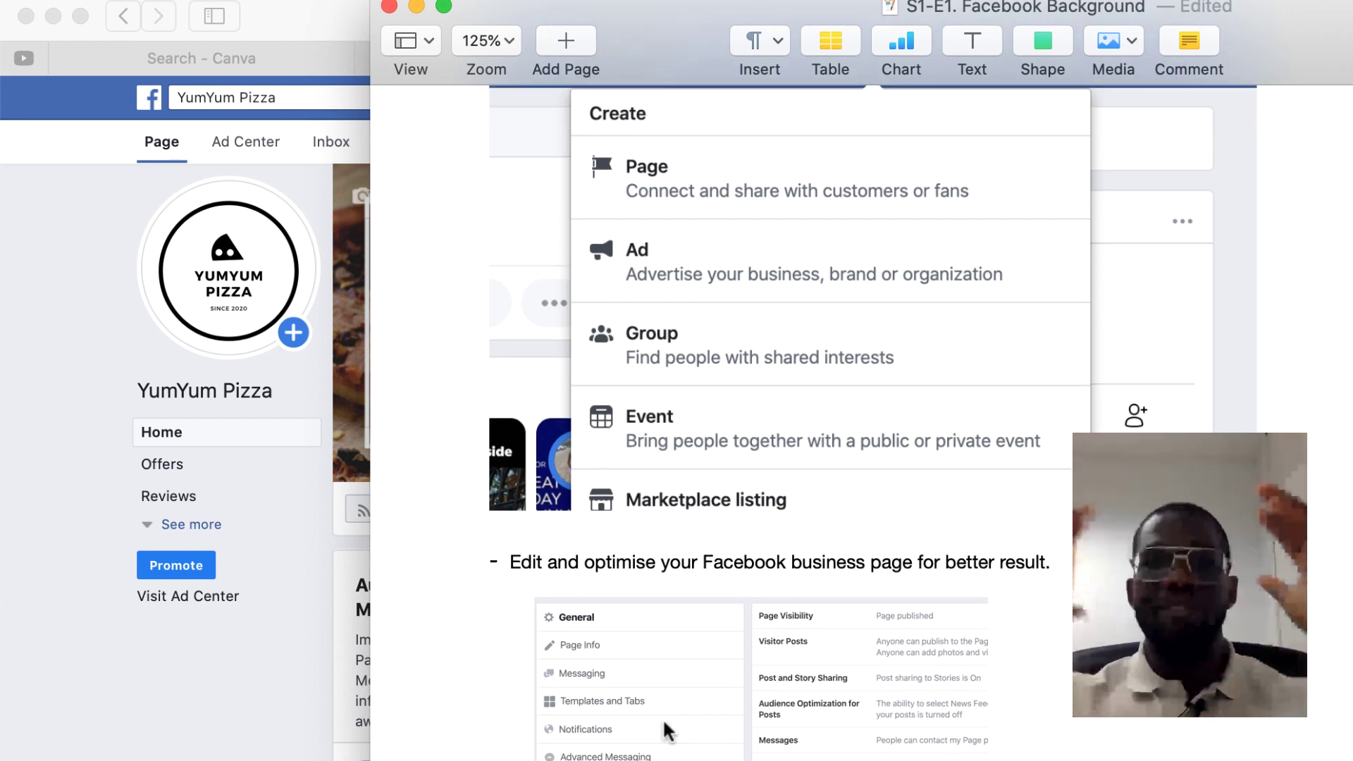
key("super+Tab")
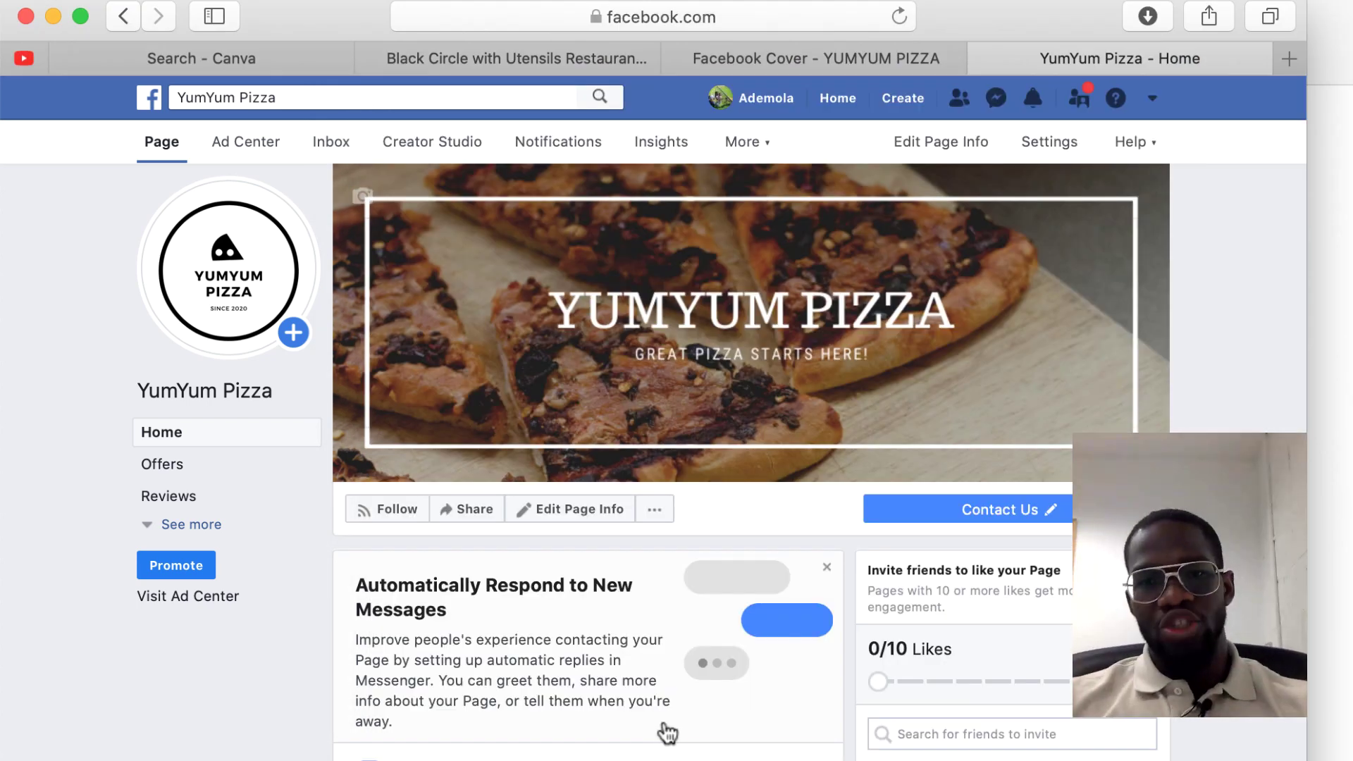
Look over the YumYum Pizza home page, including its automatic reply suggestions and post creation options
scroll(667, 733, "down", 4)
scroll(666, 733, "down", 3)
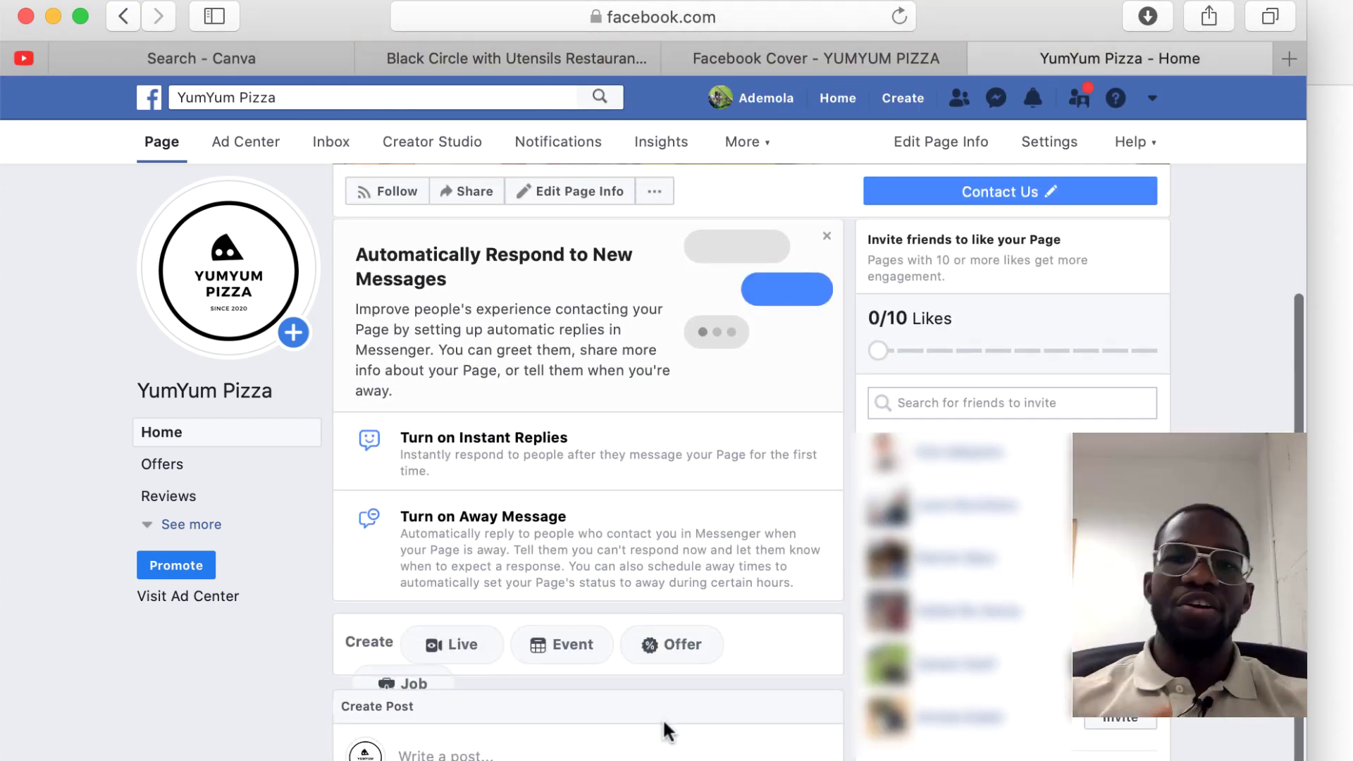
scroll(665, 733, "up", 5)
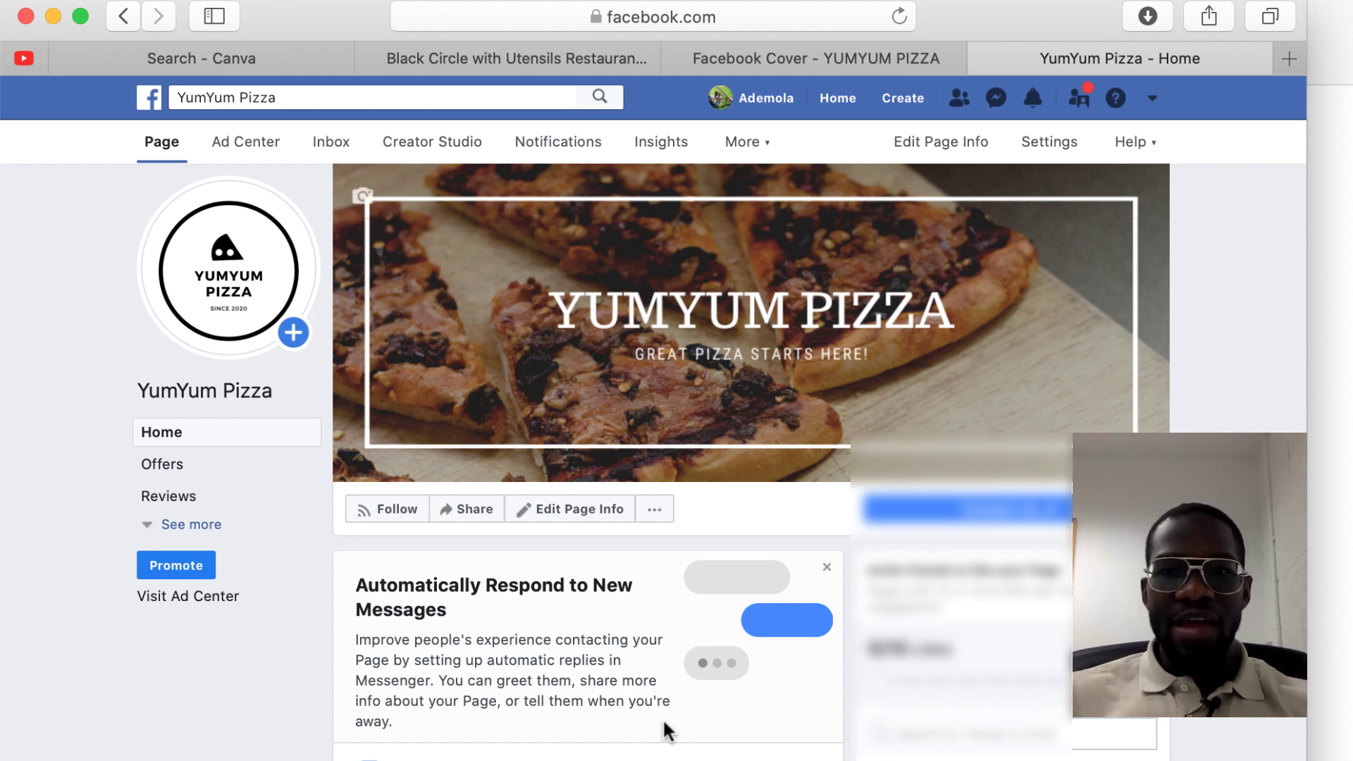
scroll(666, 729, "down", 5)
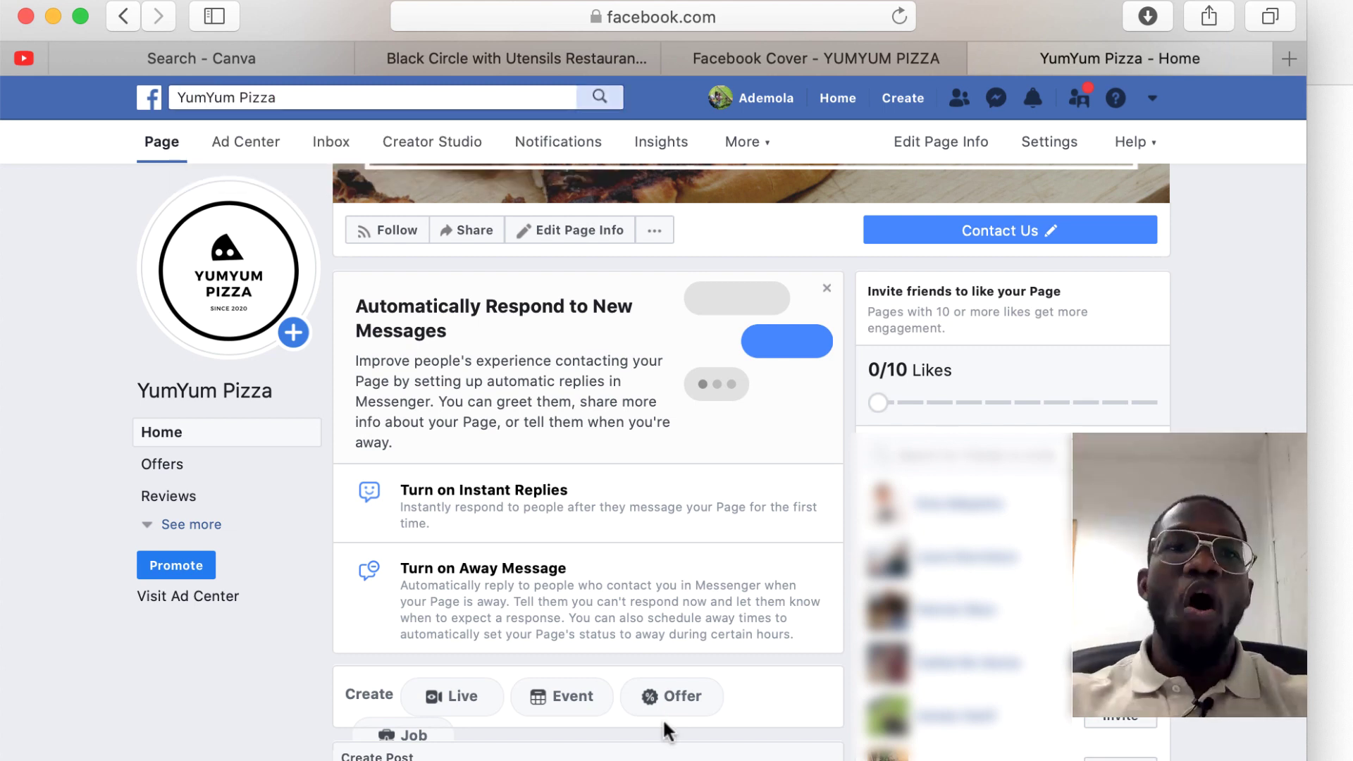
key("Tab")
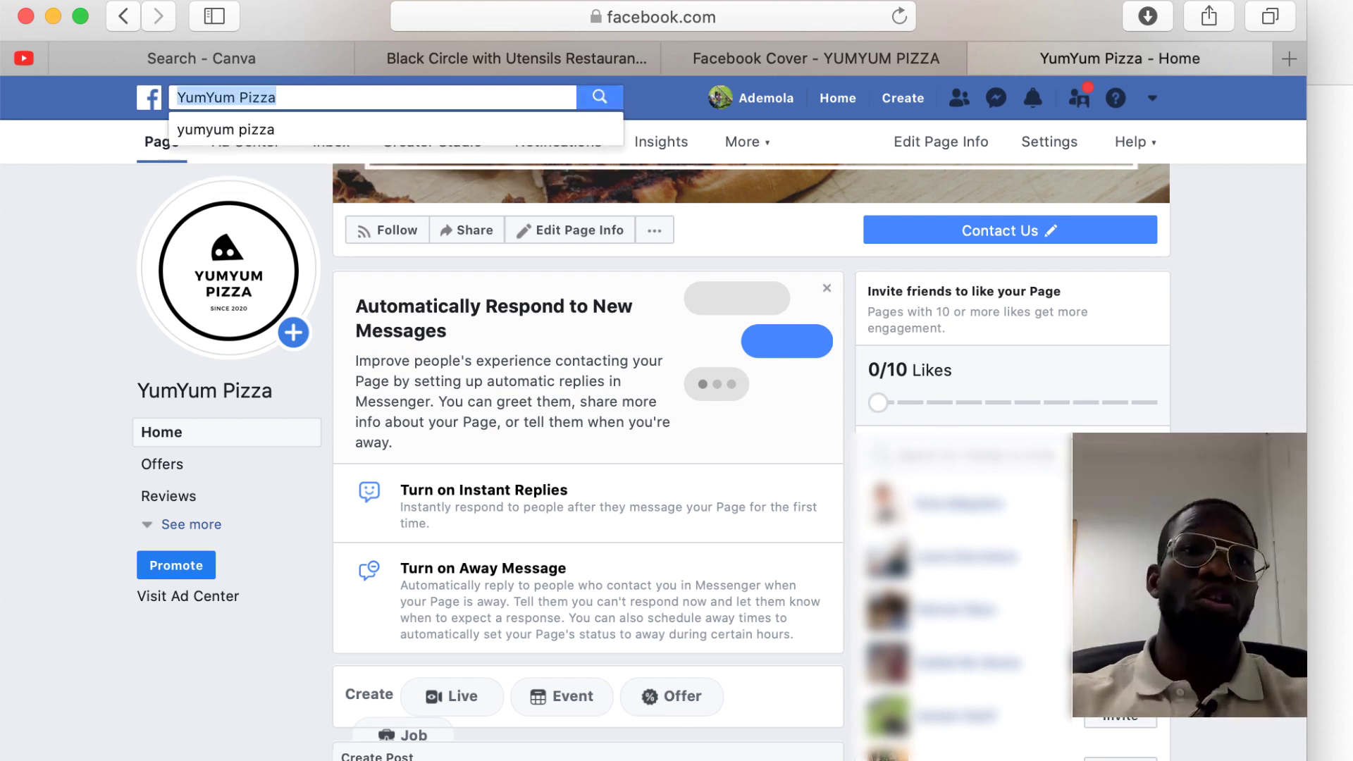
key("BackSpace")
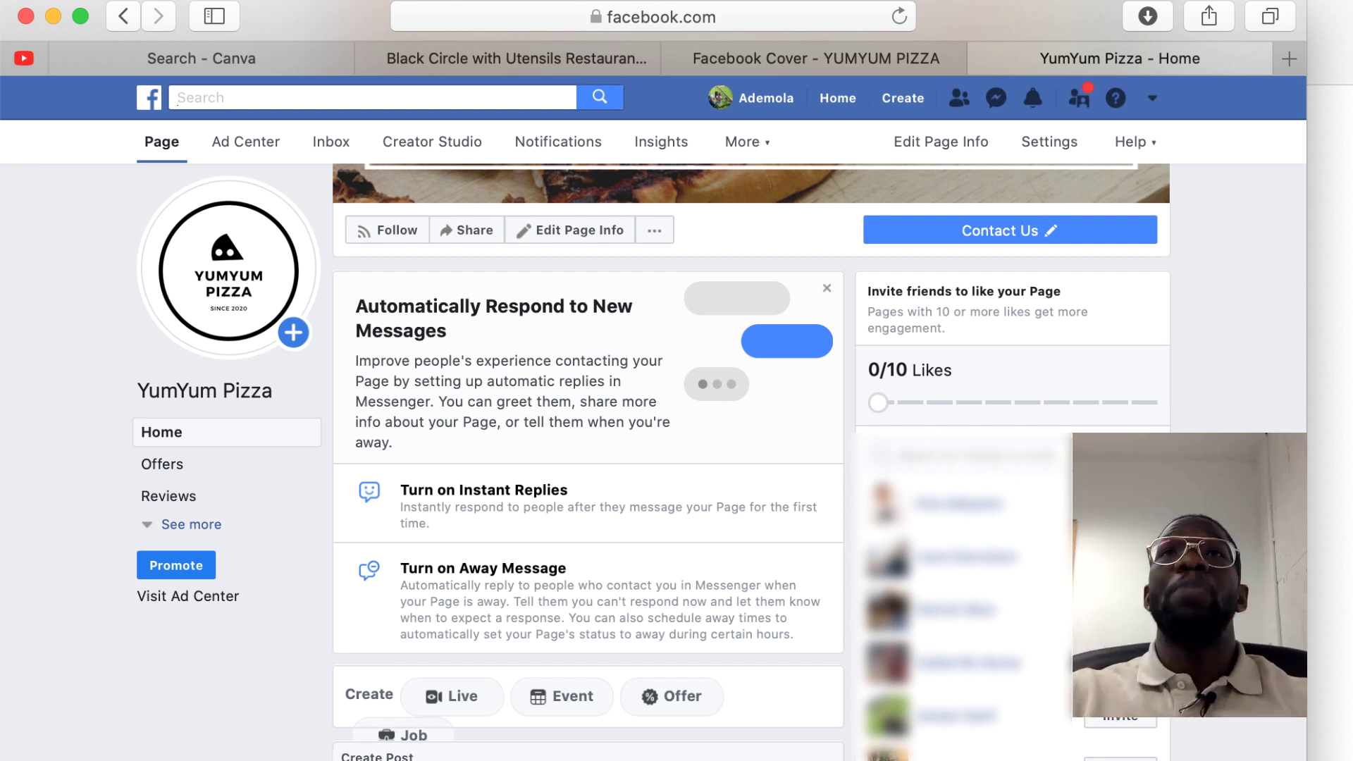
key("super+l")
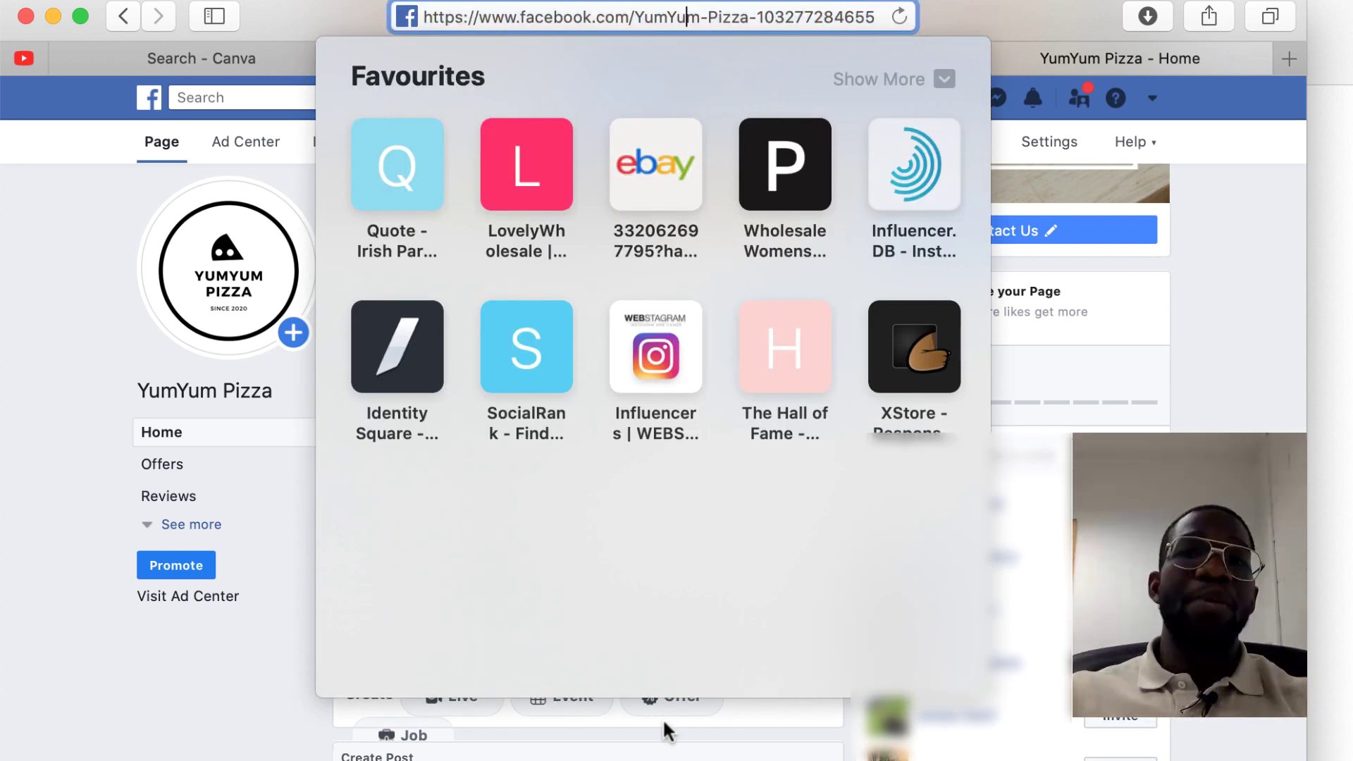
key("Escape")
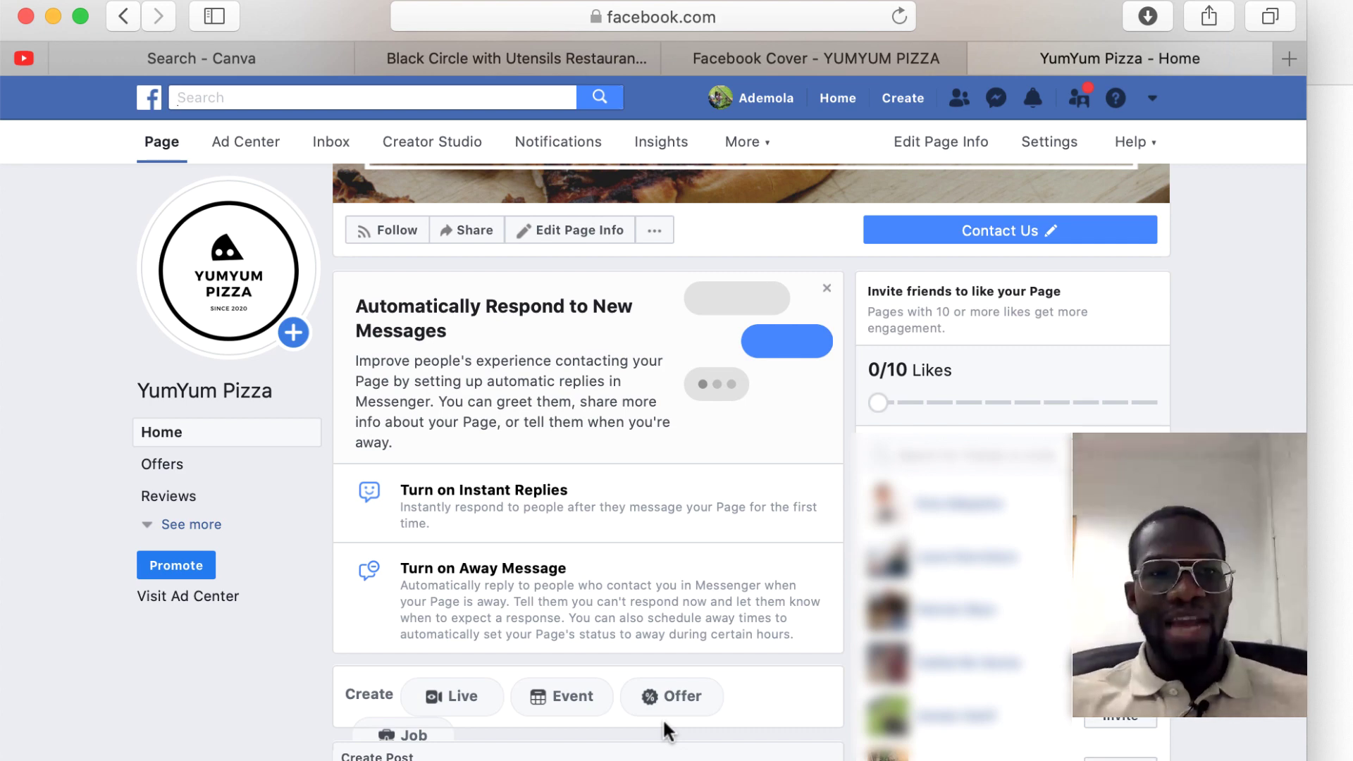
scroll(666, 731, "up", 5)
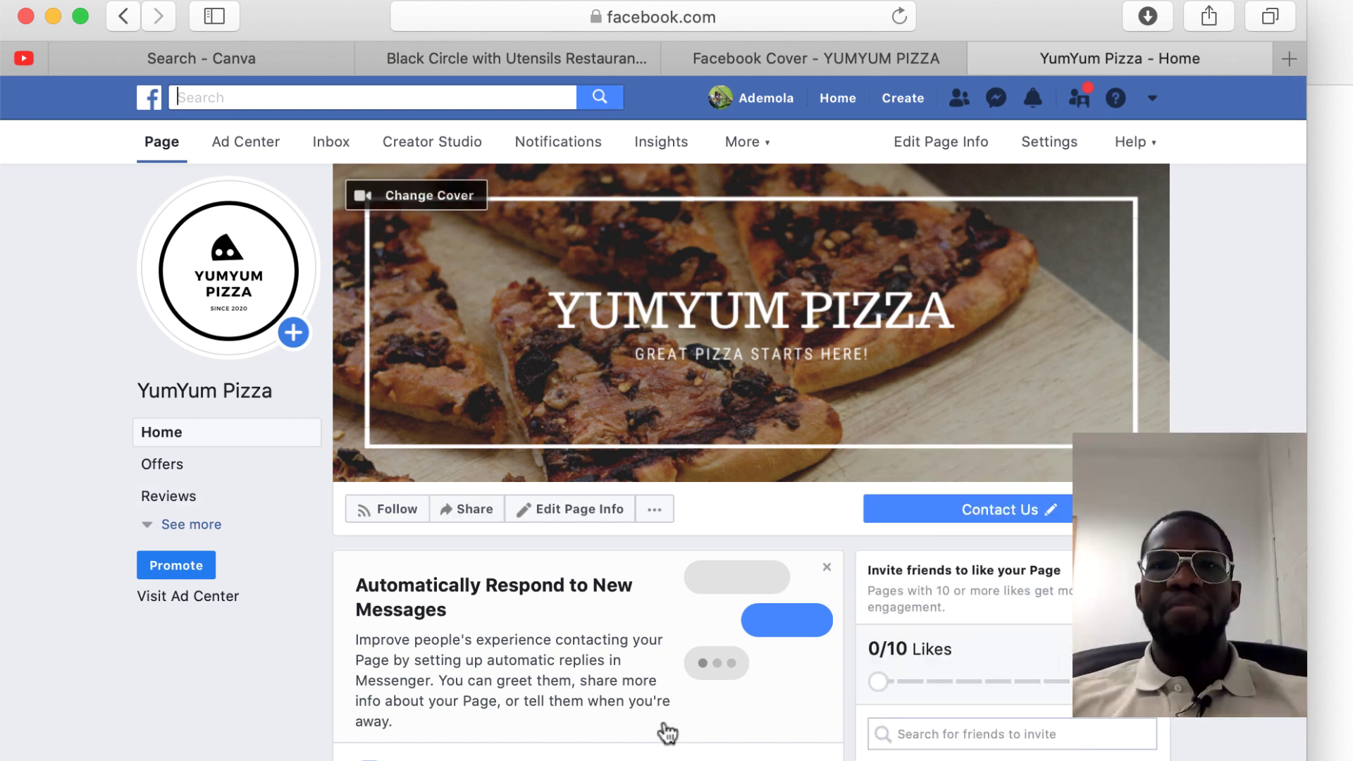
left_click(1049, 141)
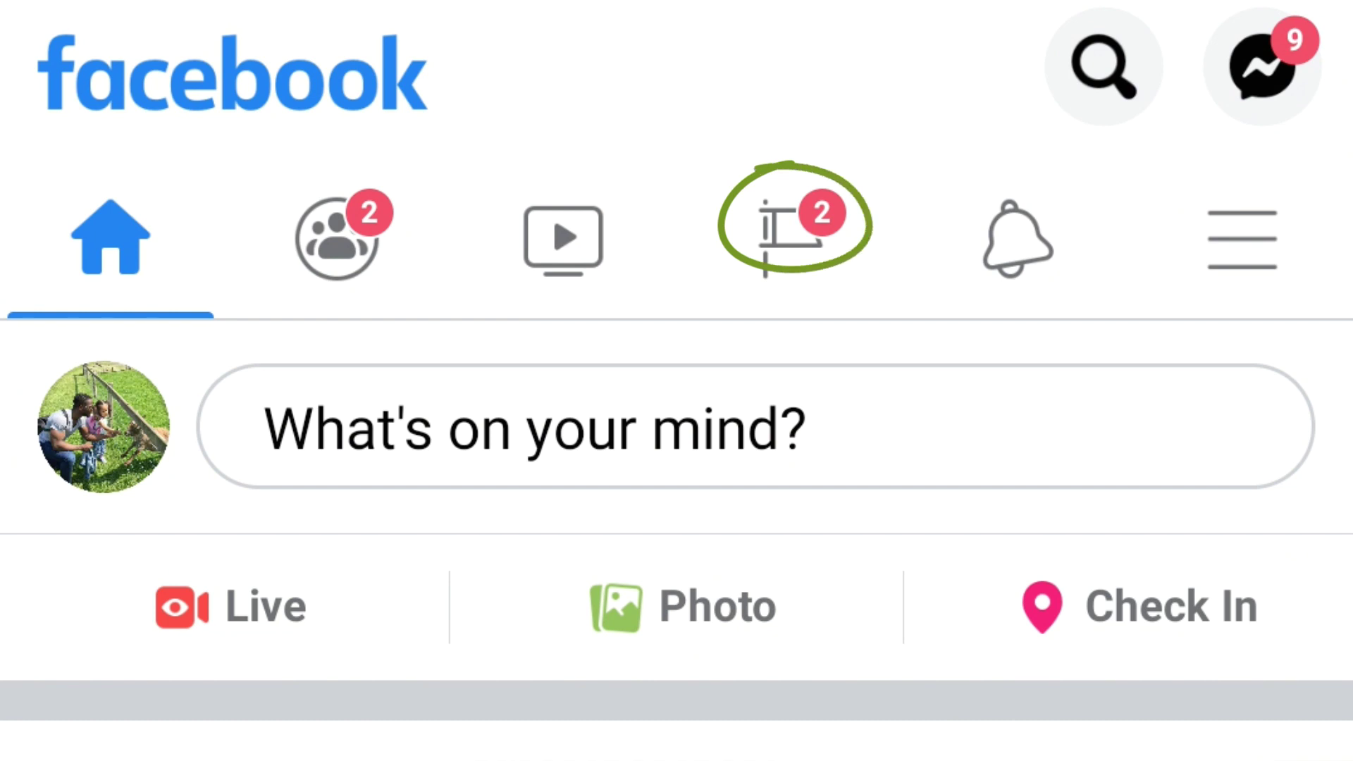
Start a new Page in the Facebook mobile app, named yumyum and set to sell products or provide services
left_click(790, 238)
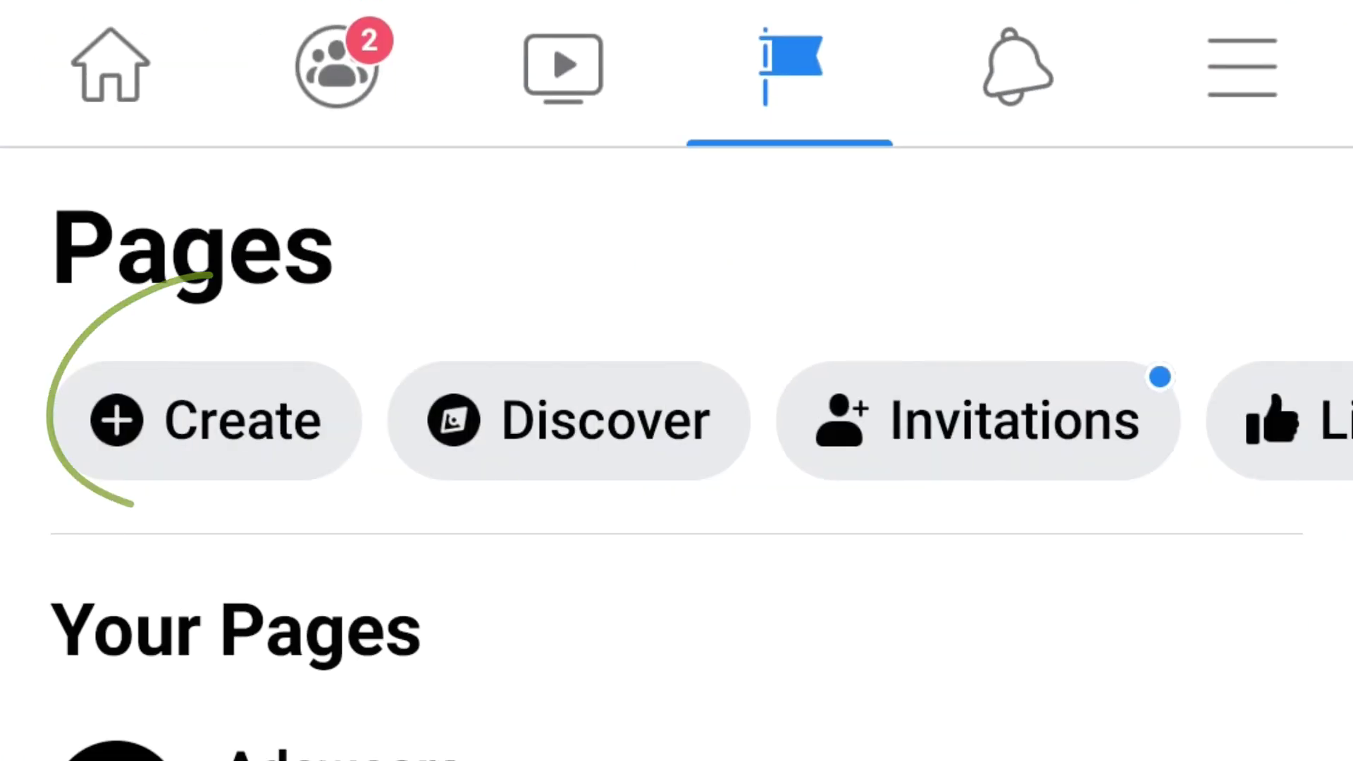
left_click(205, 421)
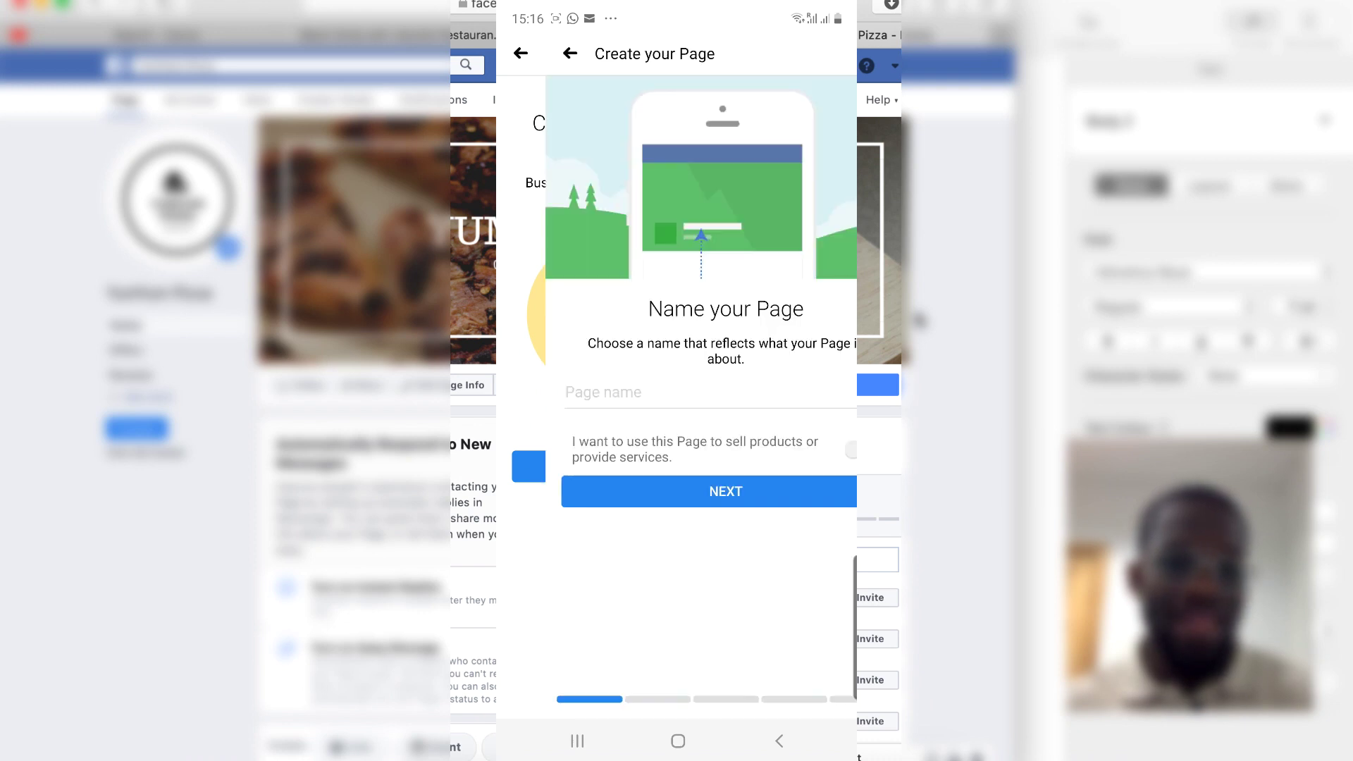
left_click(676, 393)
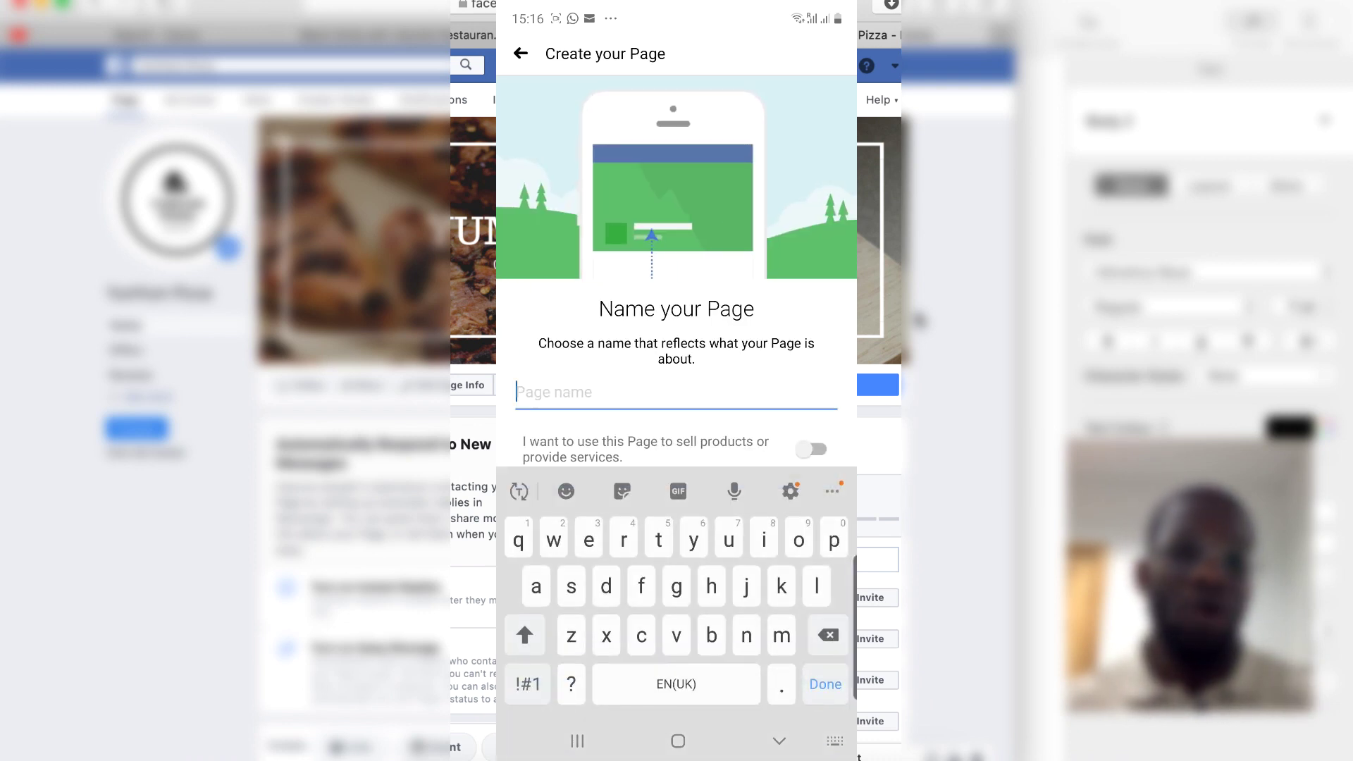
type("yunyum")
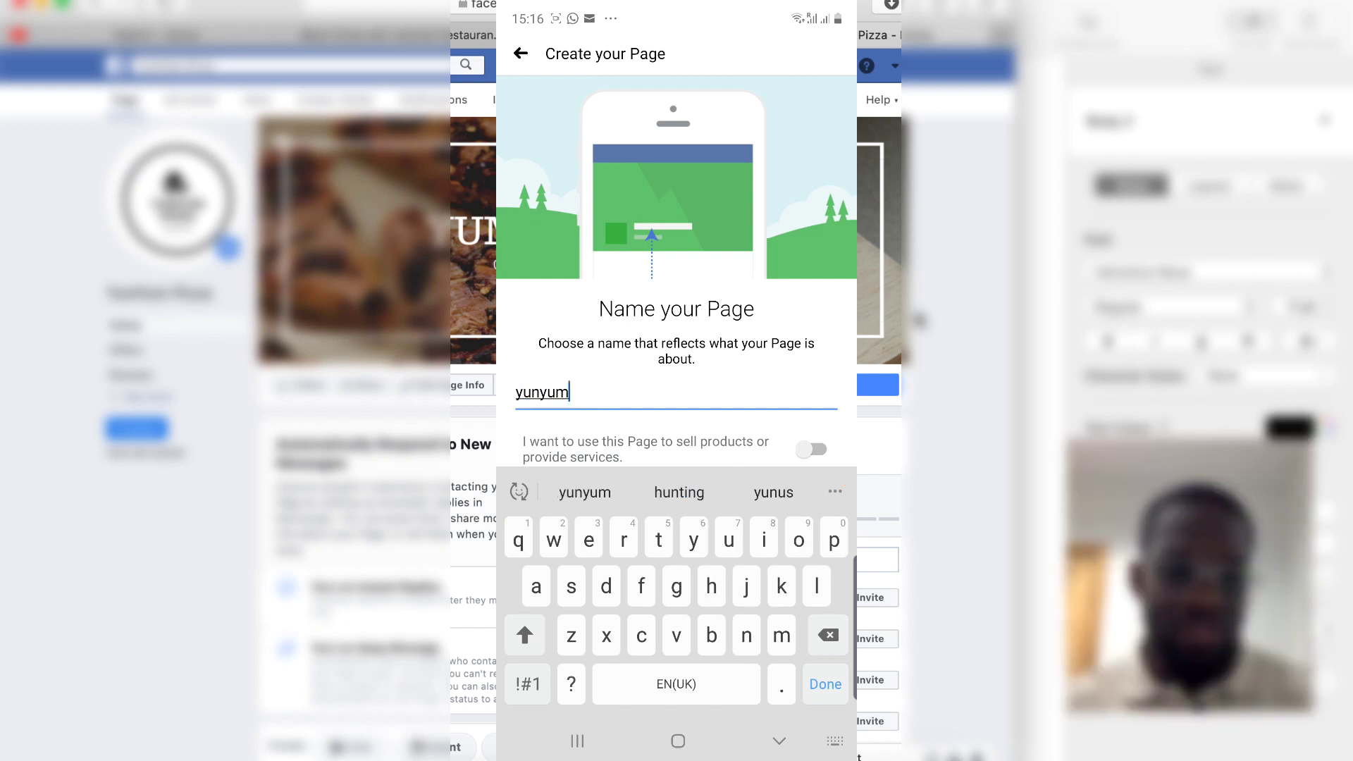
key("BackSpace")
key("BackSpace")
key("BackSpace")
key("BackSpace")
type("myum")
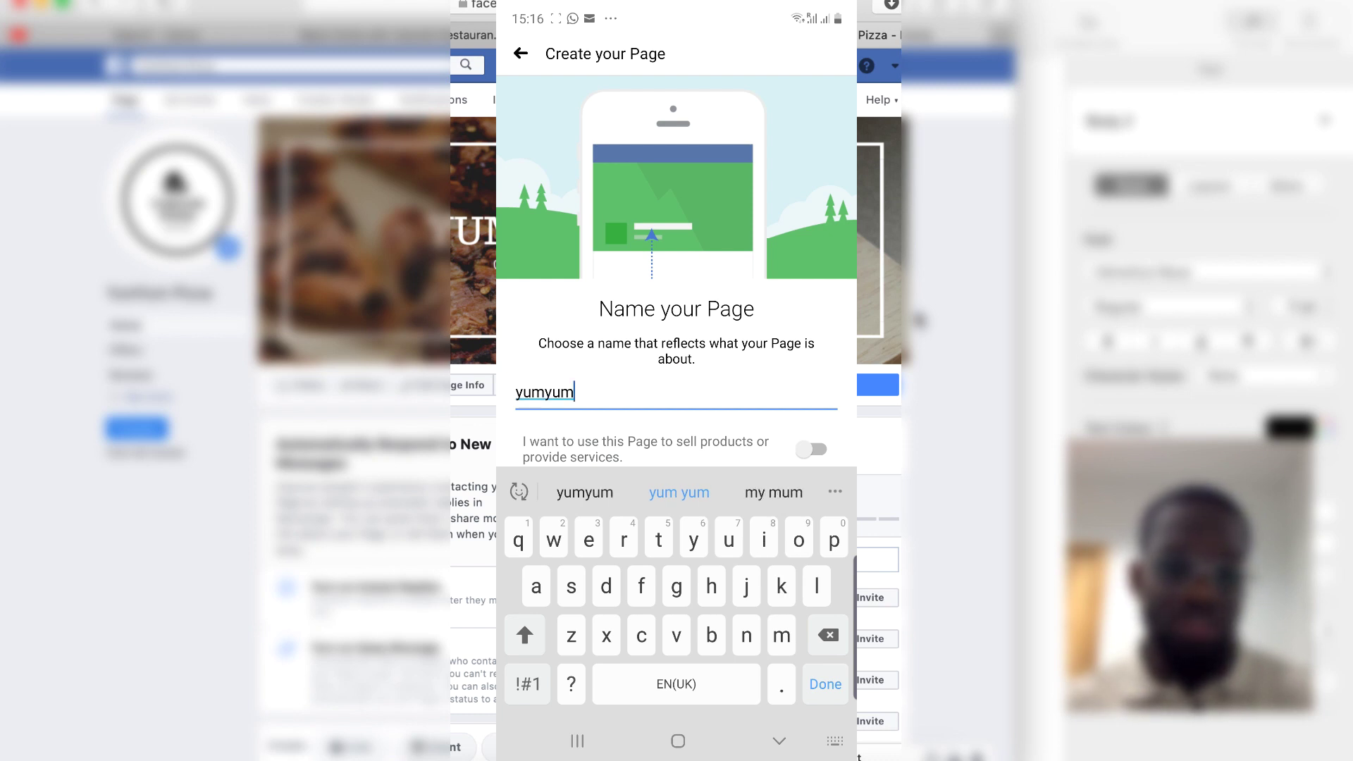
left_click(779, 741)
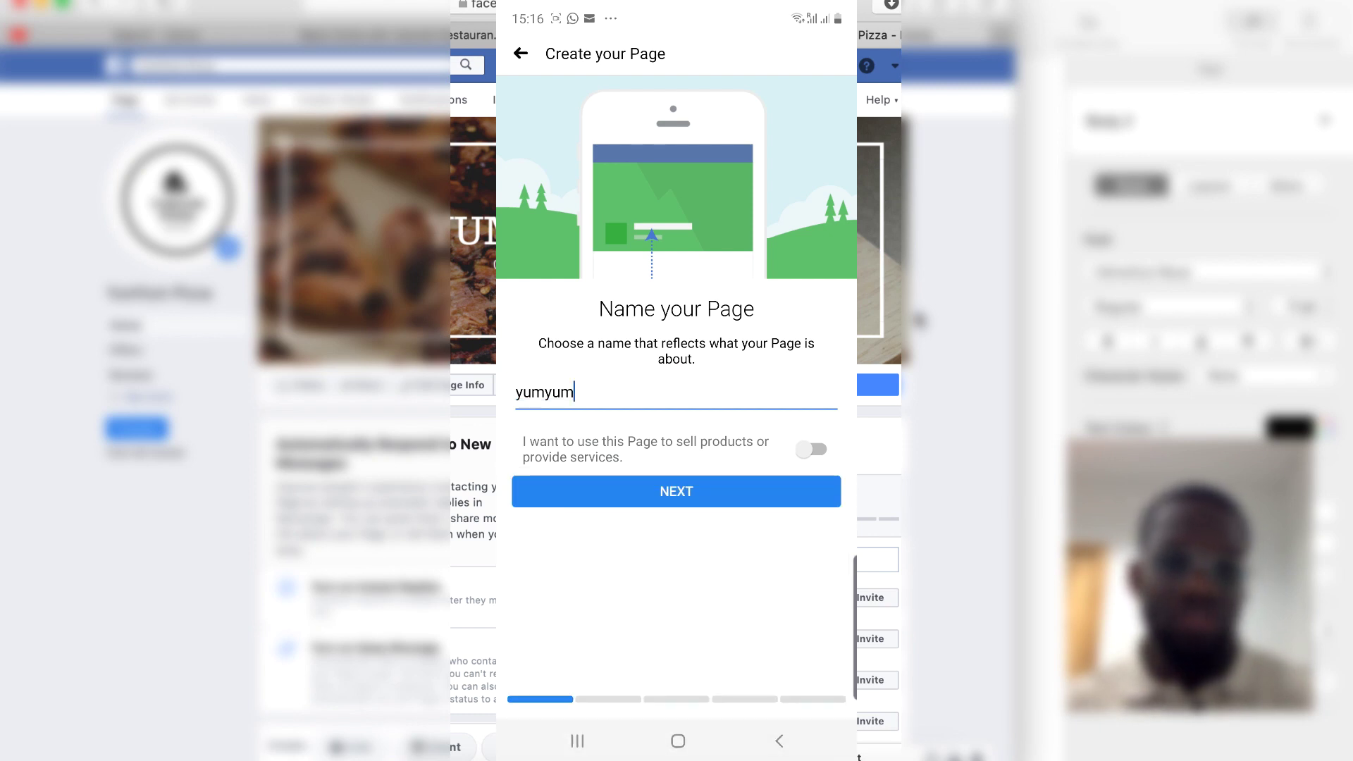
left_click(813, 449)
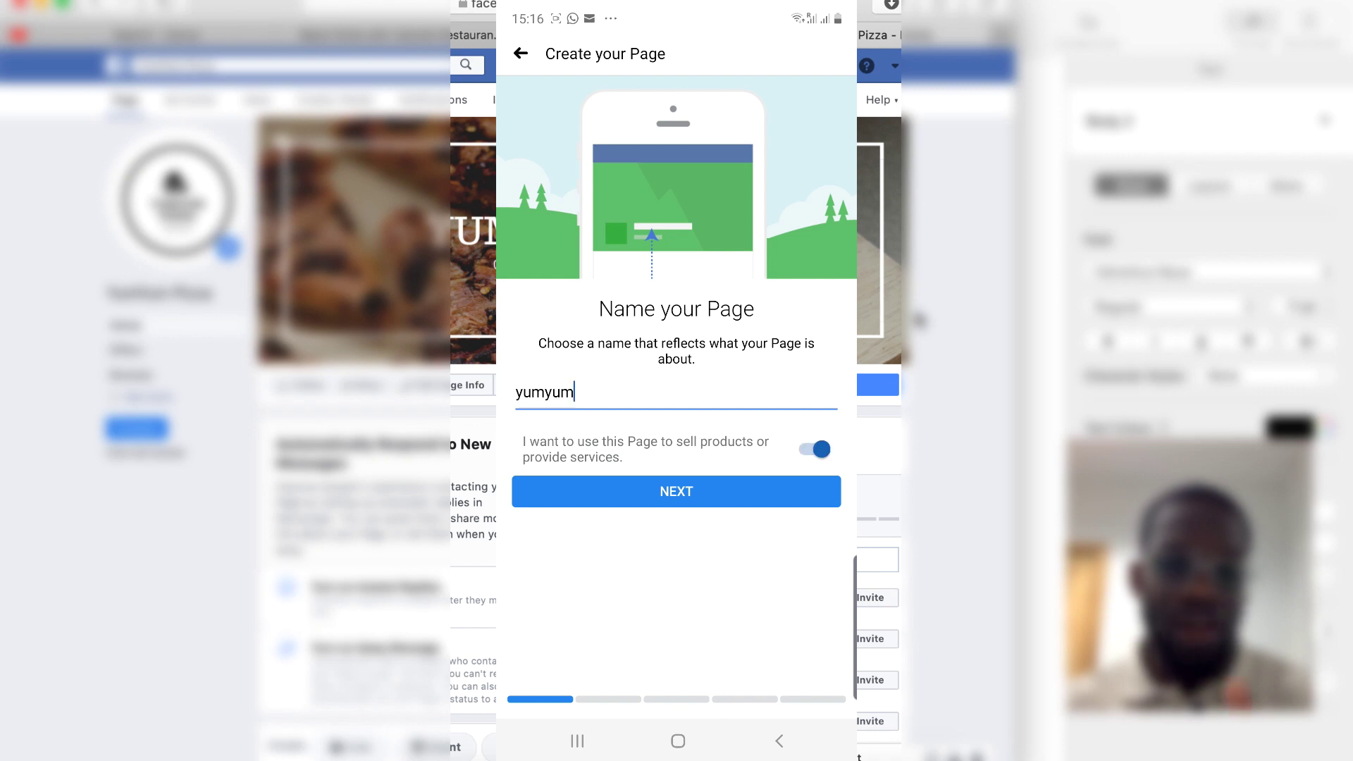
left_click(676, 492)
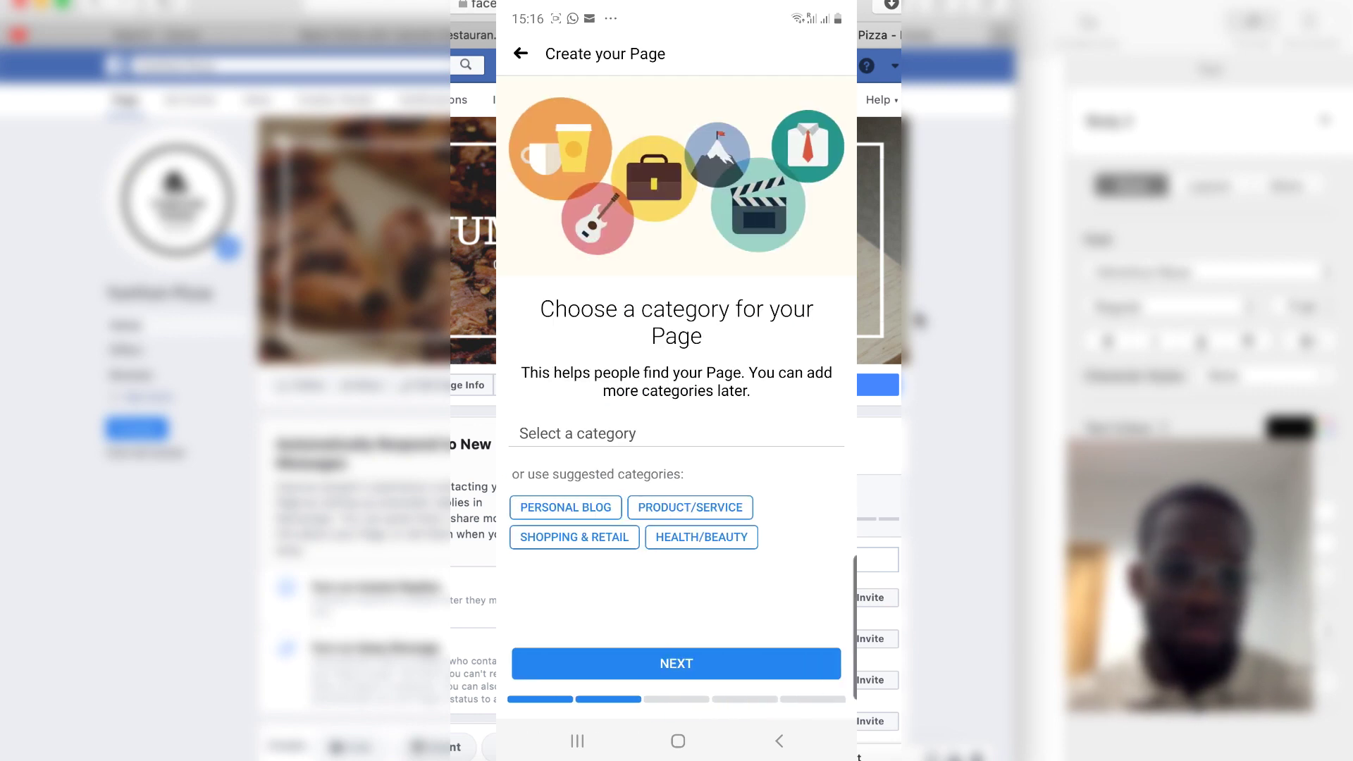
Choose Local Businesses as the new Page's main category
left_click(598, 433)
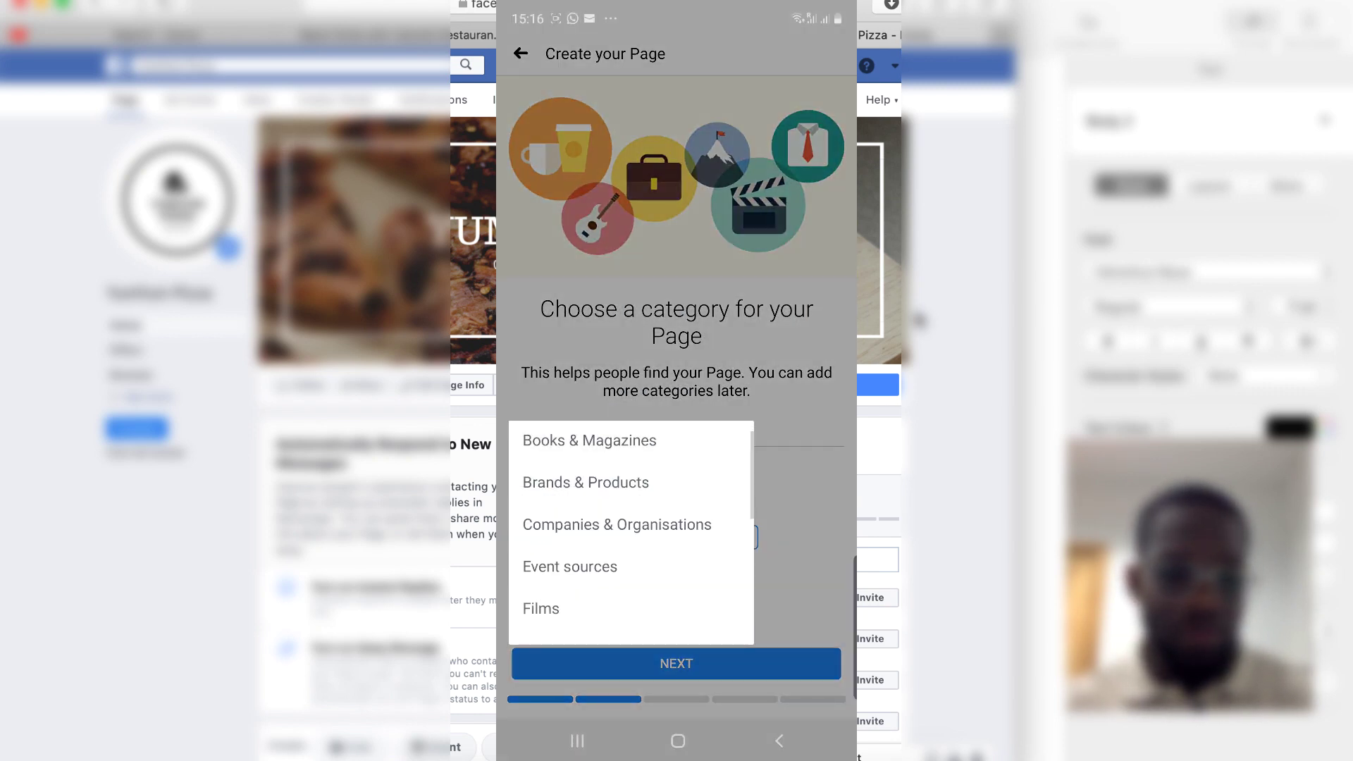
scroll(630, 532, "down", 5)
scroll(631, 532, "up", 2)
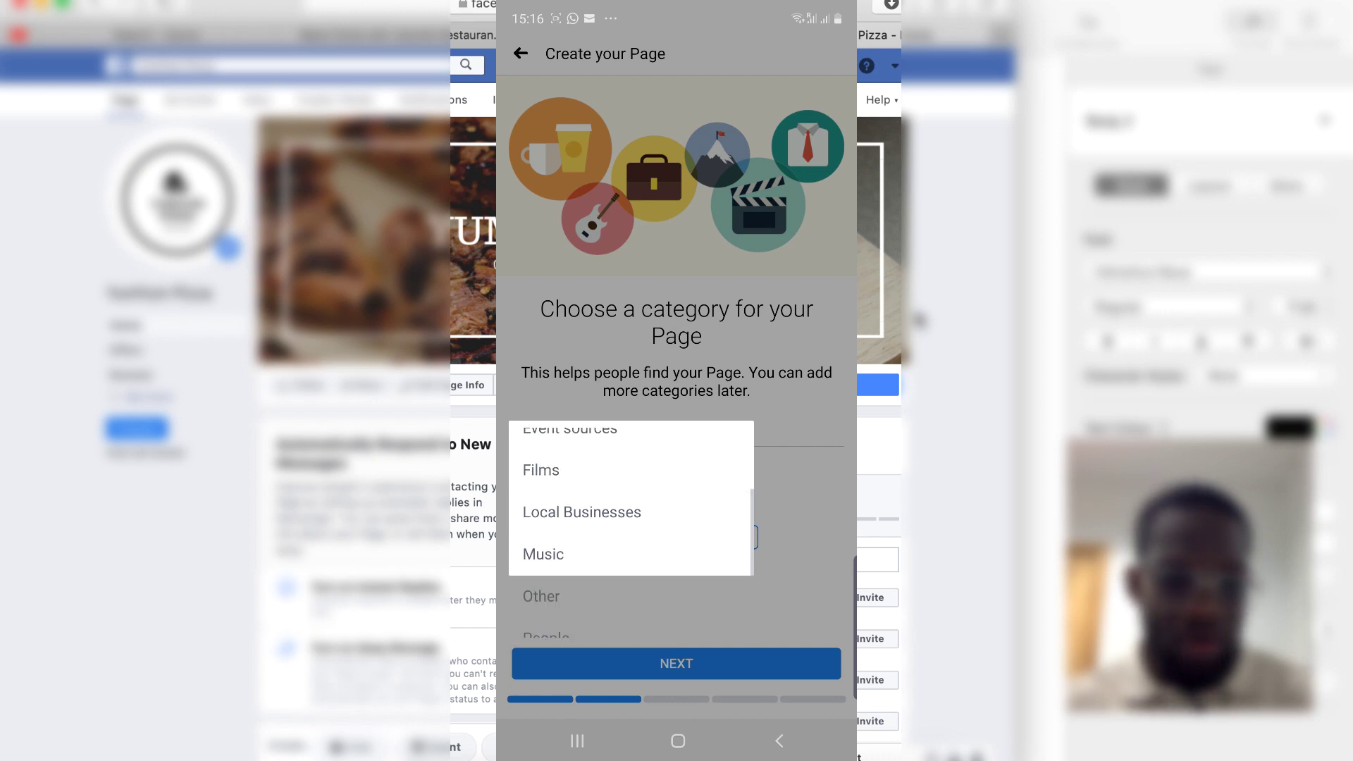
left_click(583, 514)
Set the new Page's subcategory to Restaurant and continue to the business address details
left_click(589, 459)
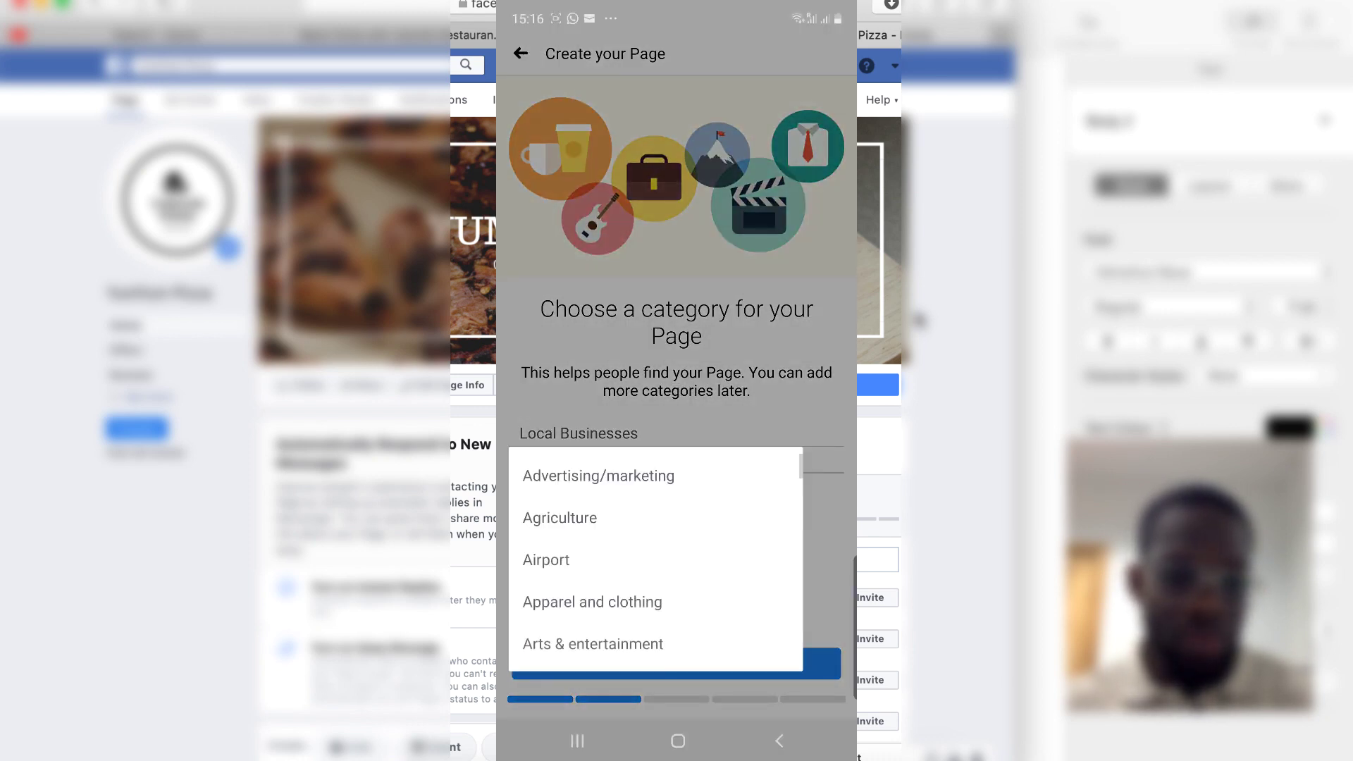
scroll(656, 557, "down", 3)
scroll(656, 557, "down", 5)
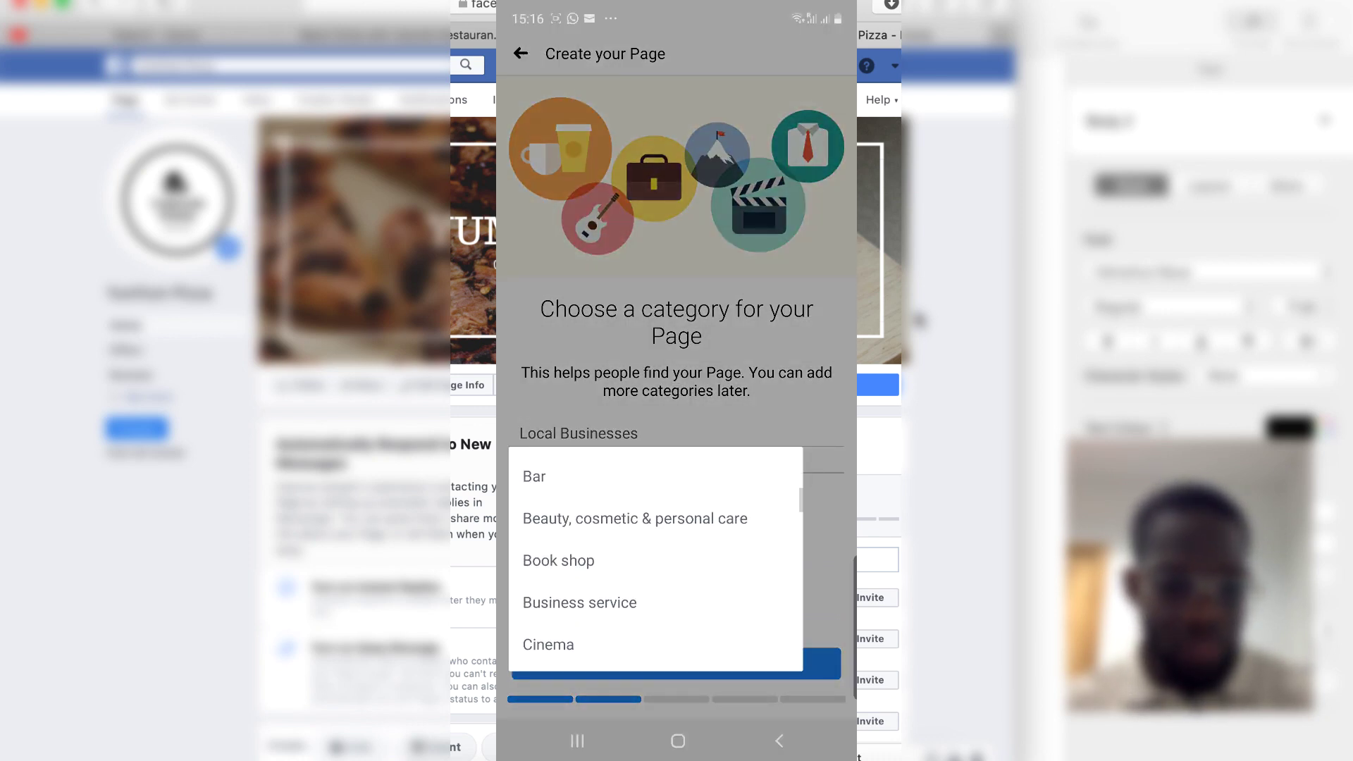
scroll(655, 556, "down", 10)
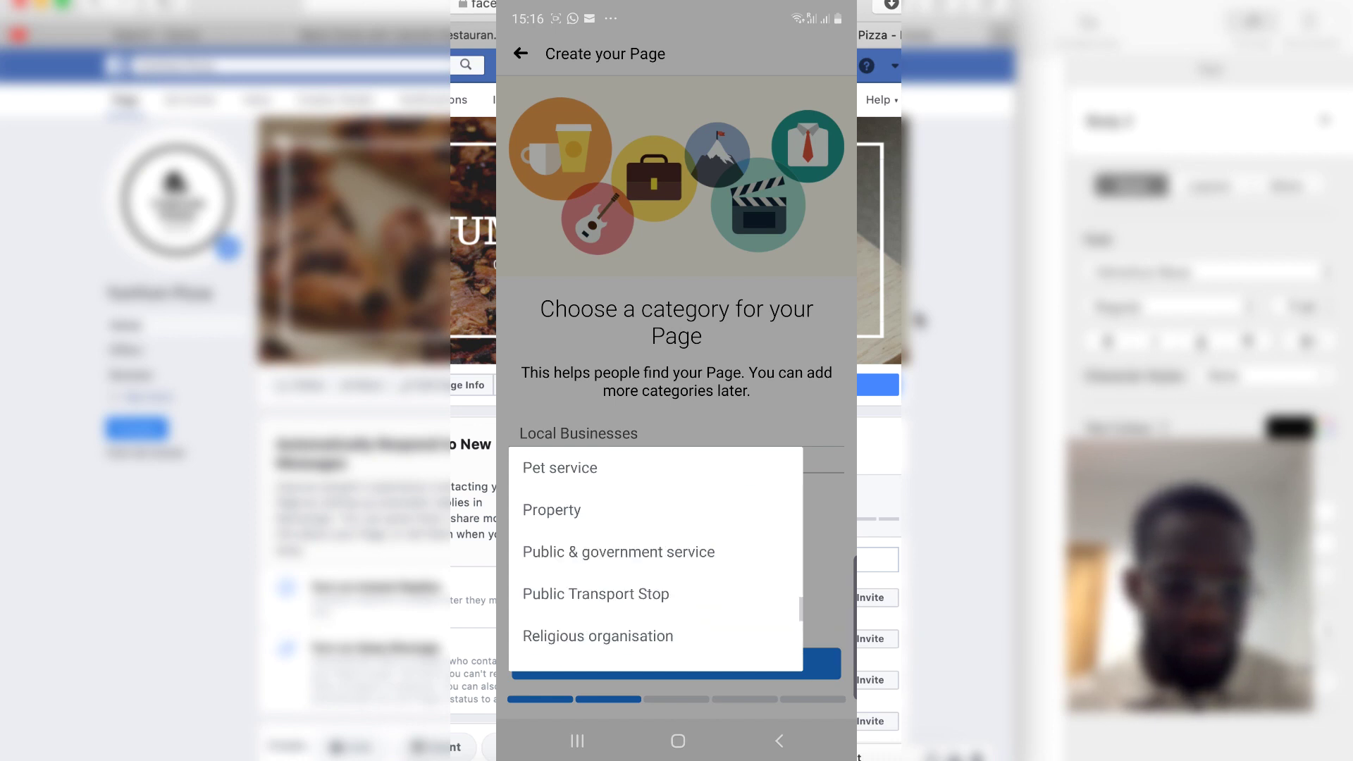
scroll(656, 556, "up", 1)
left_click(559, 531)
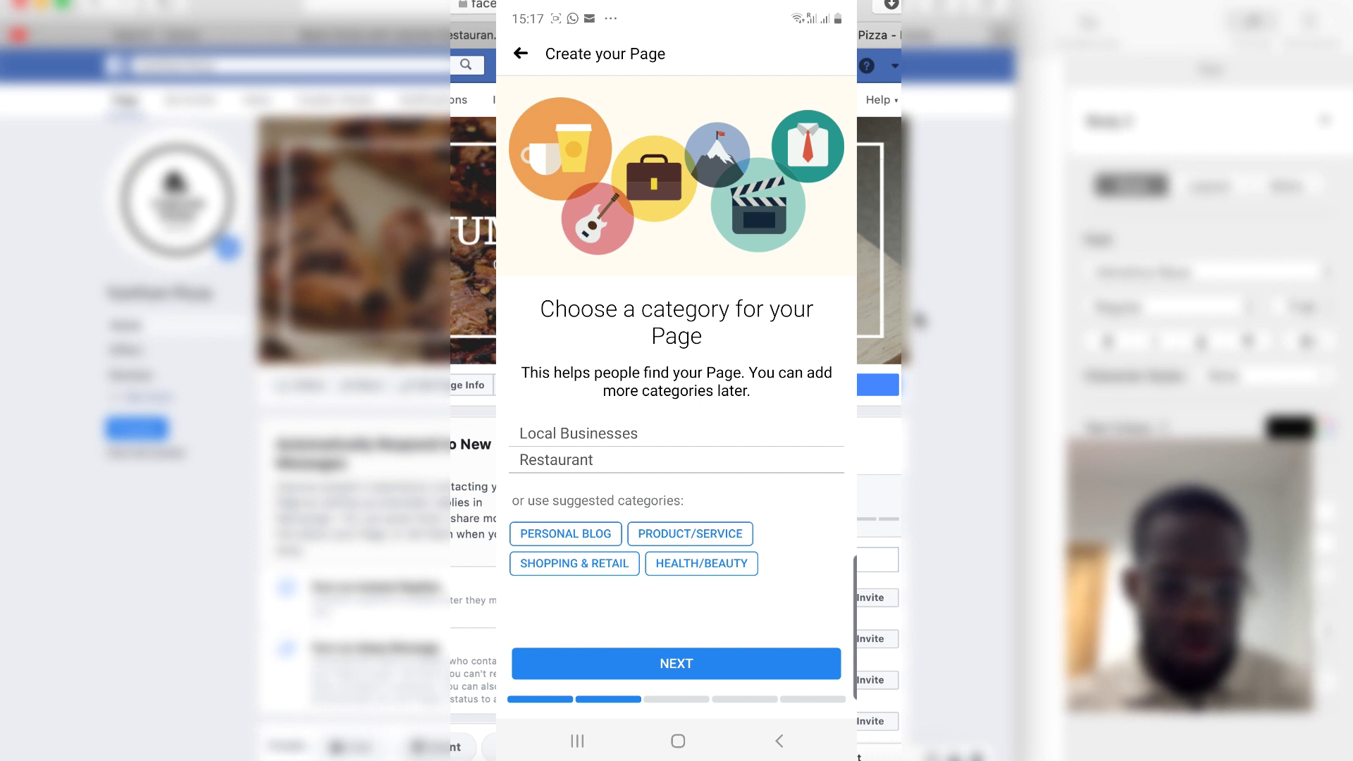
left_click(677, 663)
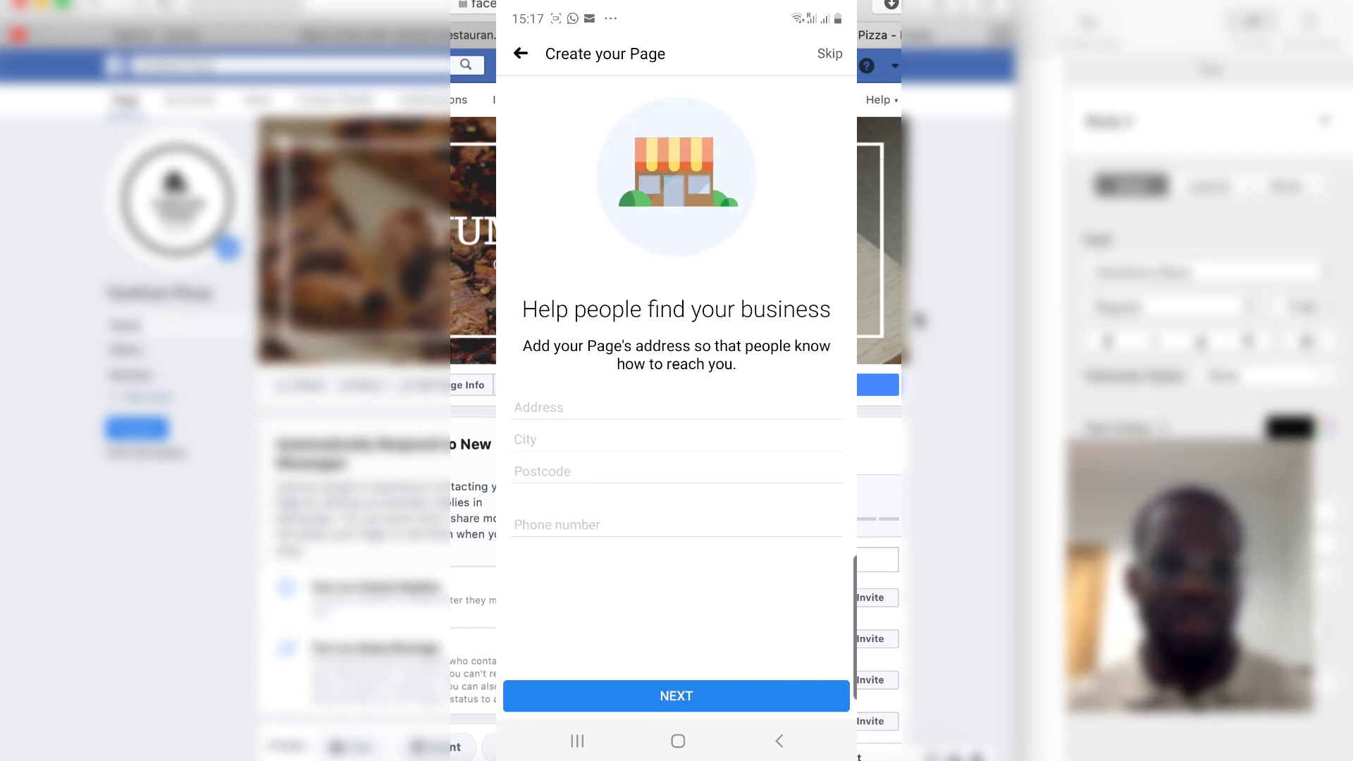
Leave the address, city, postcode and phone number blank and skip the contact details stage of the Page setup
left_click(677, 407)
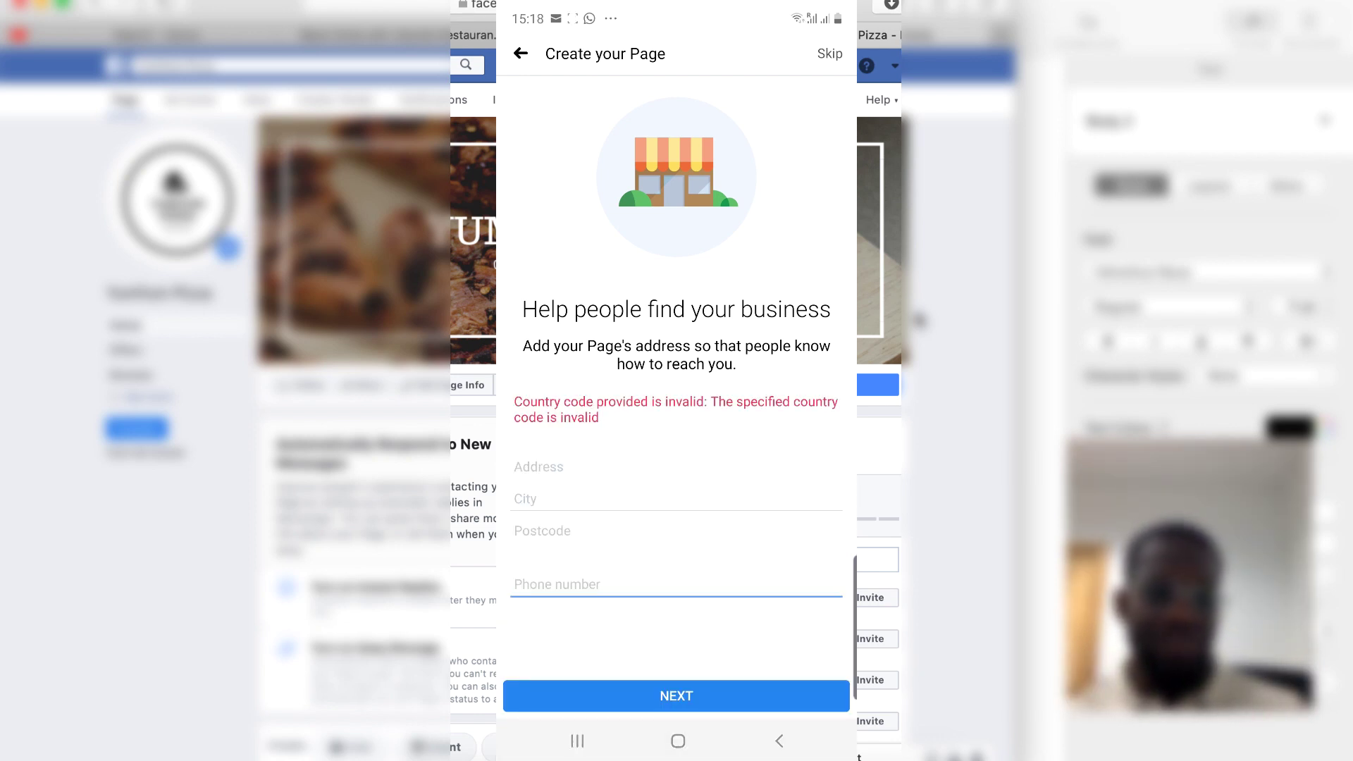
left_click(677, 467)
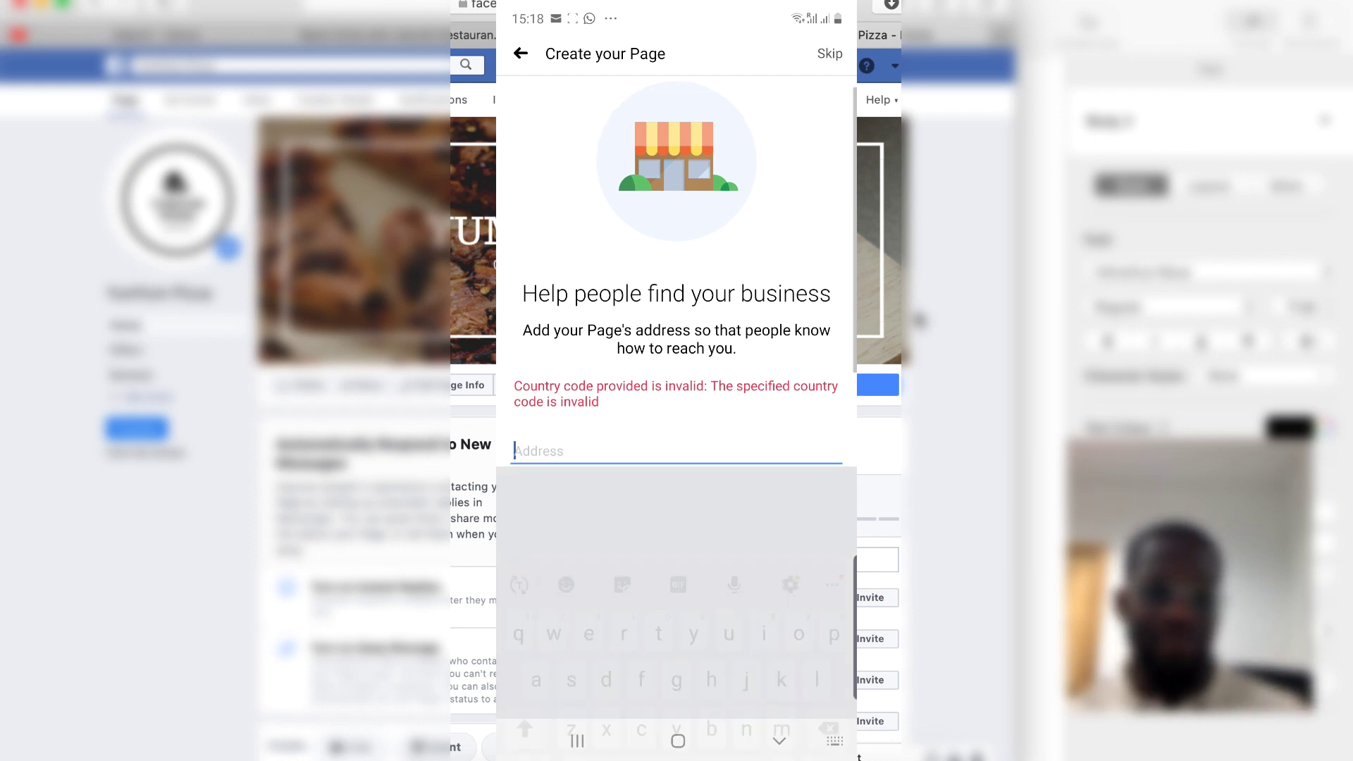
left_click(779, 740)
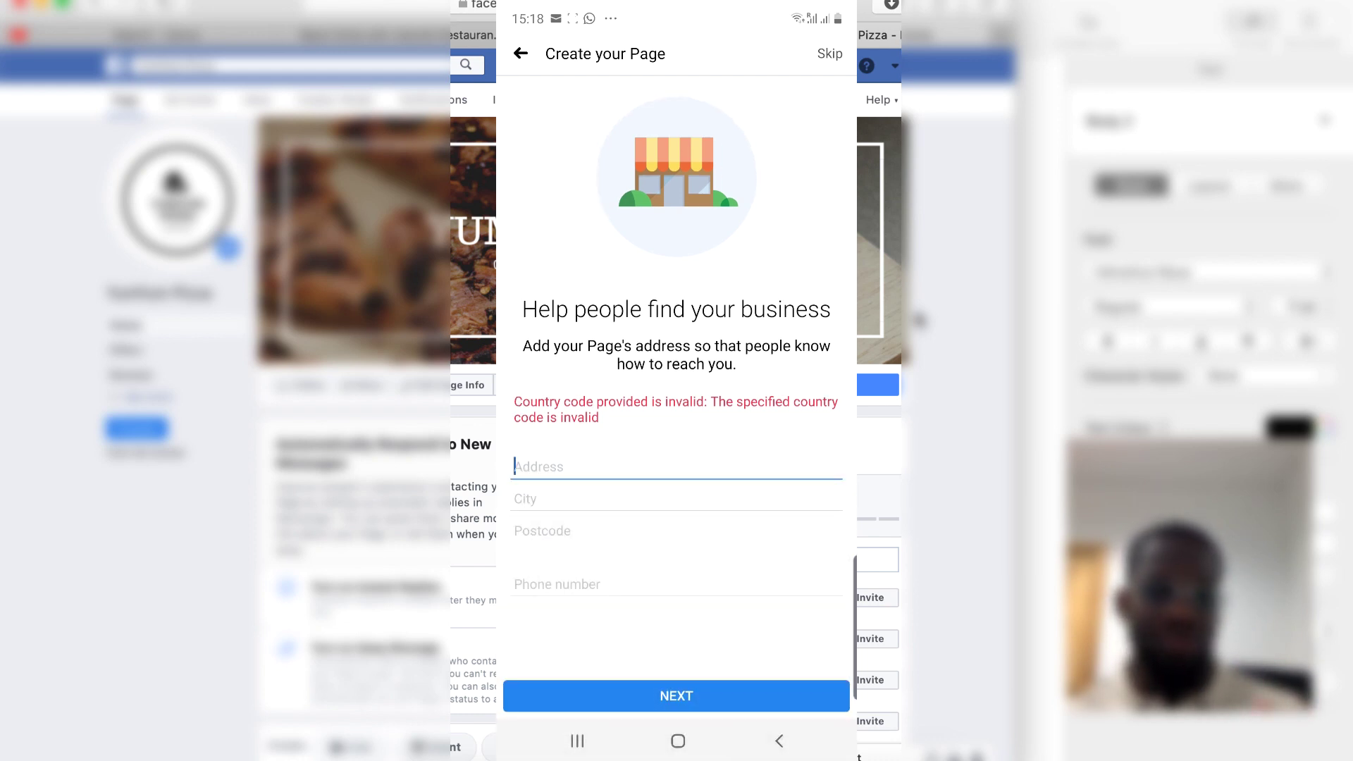
left_click(830, 54)
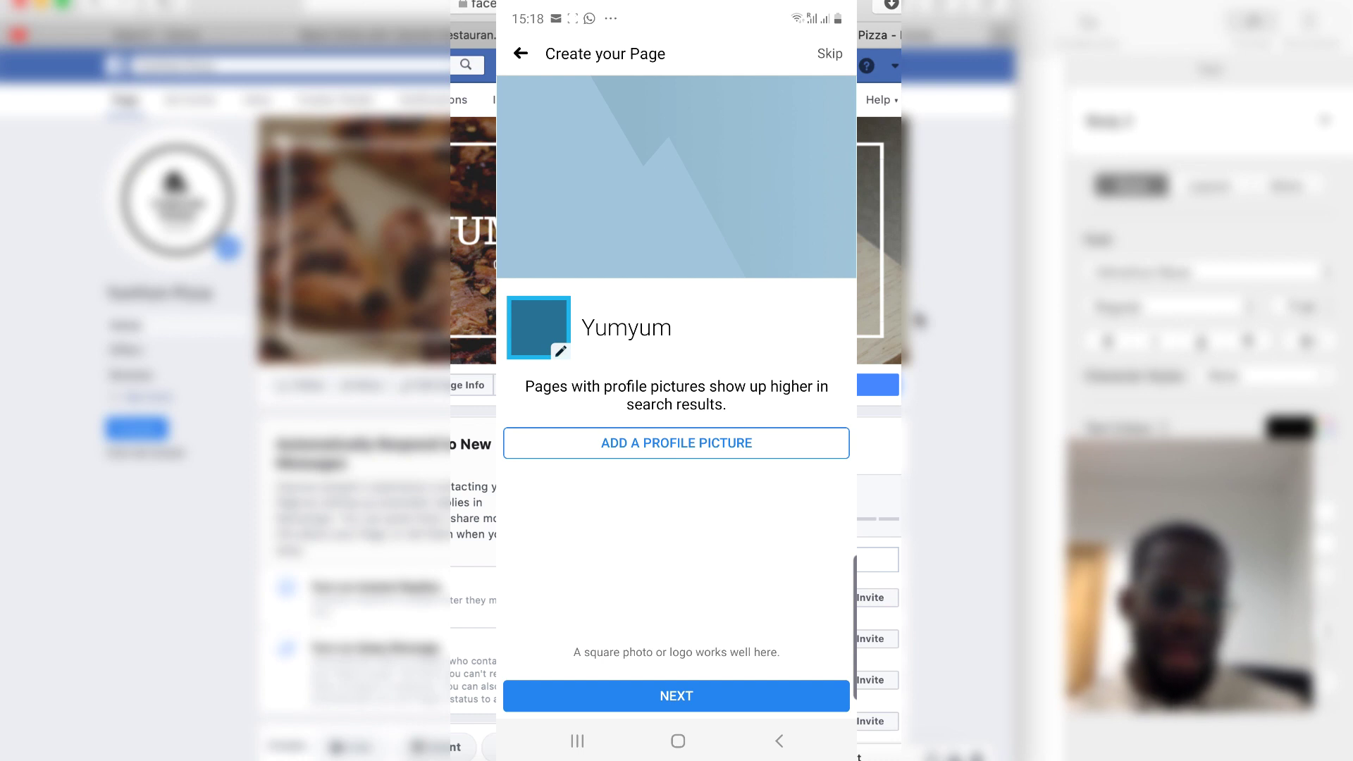